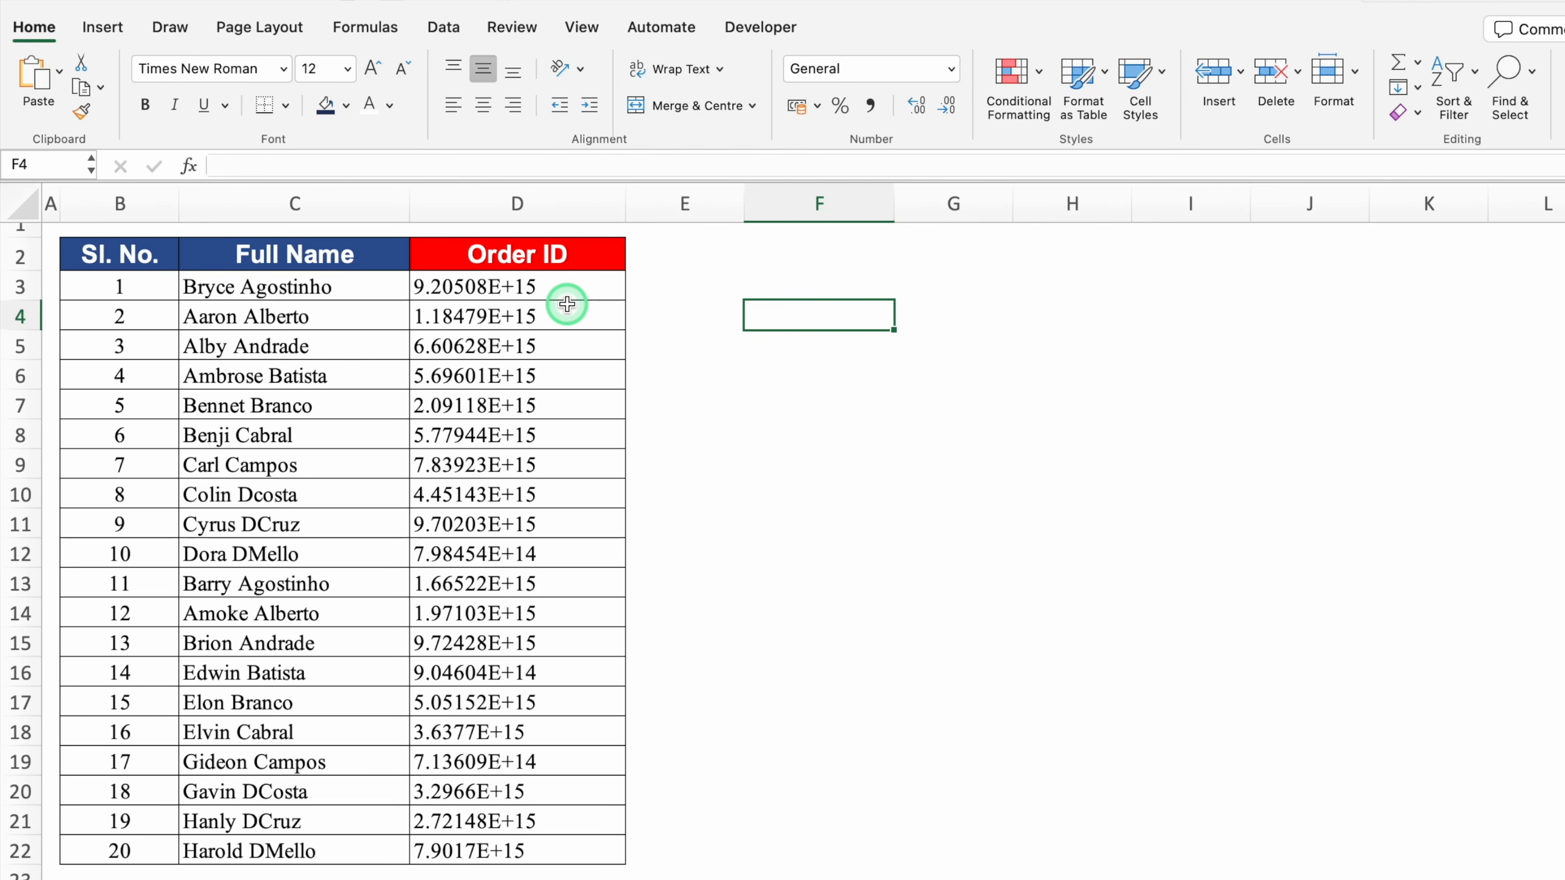
Check the full Order ID in D3, then select the Order IDs from D3 to D22
{"action": "left_click", "coordinate": [562, 291]}
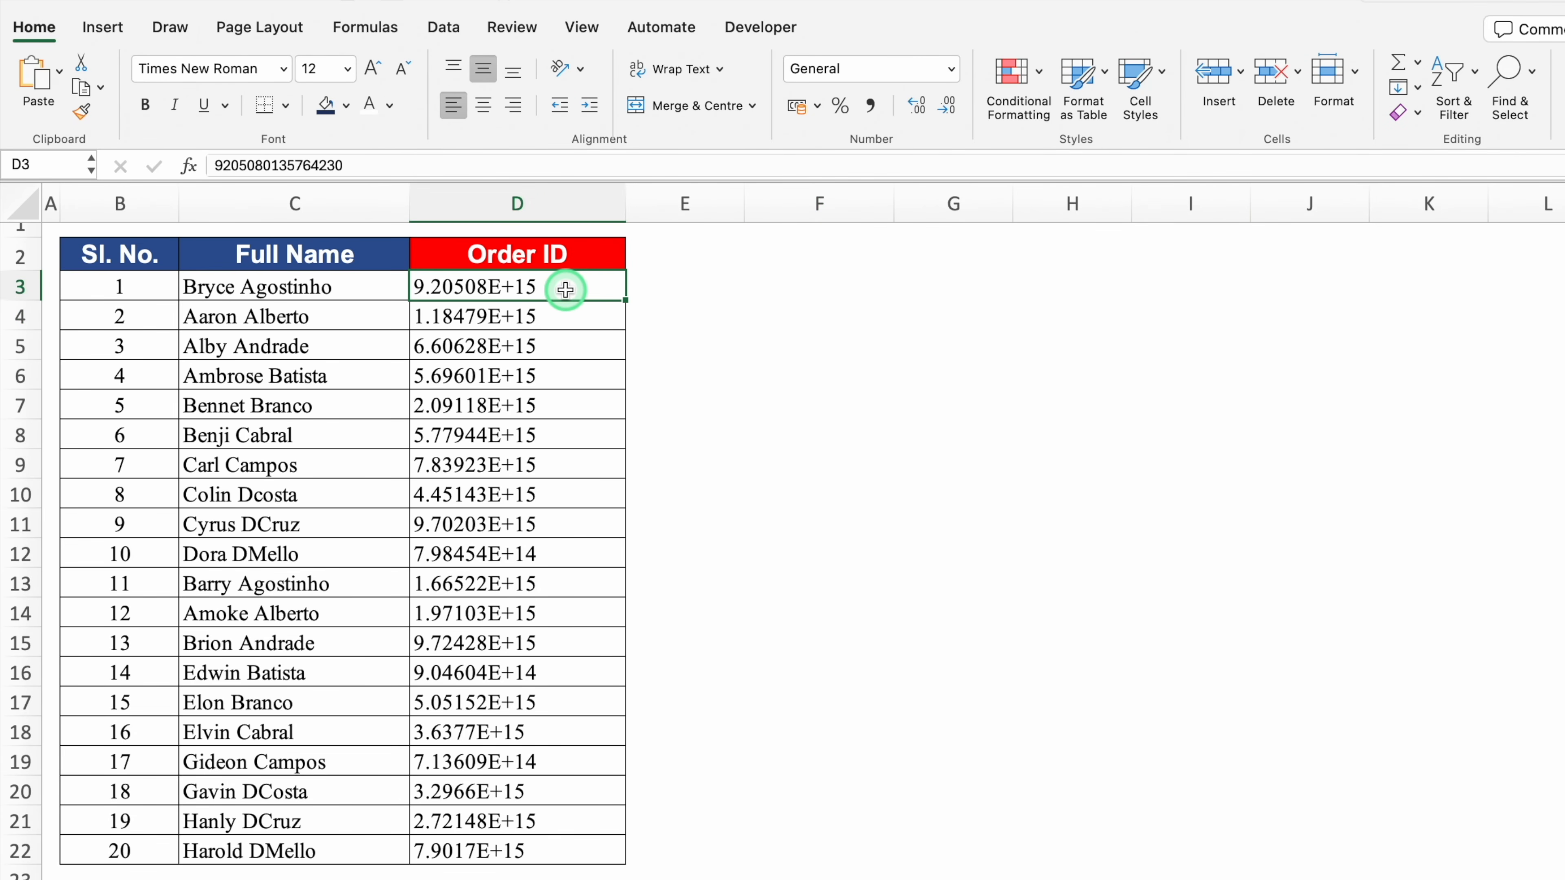
{"action": "double_click", "coordinate": [562, 291]}
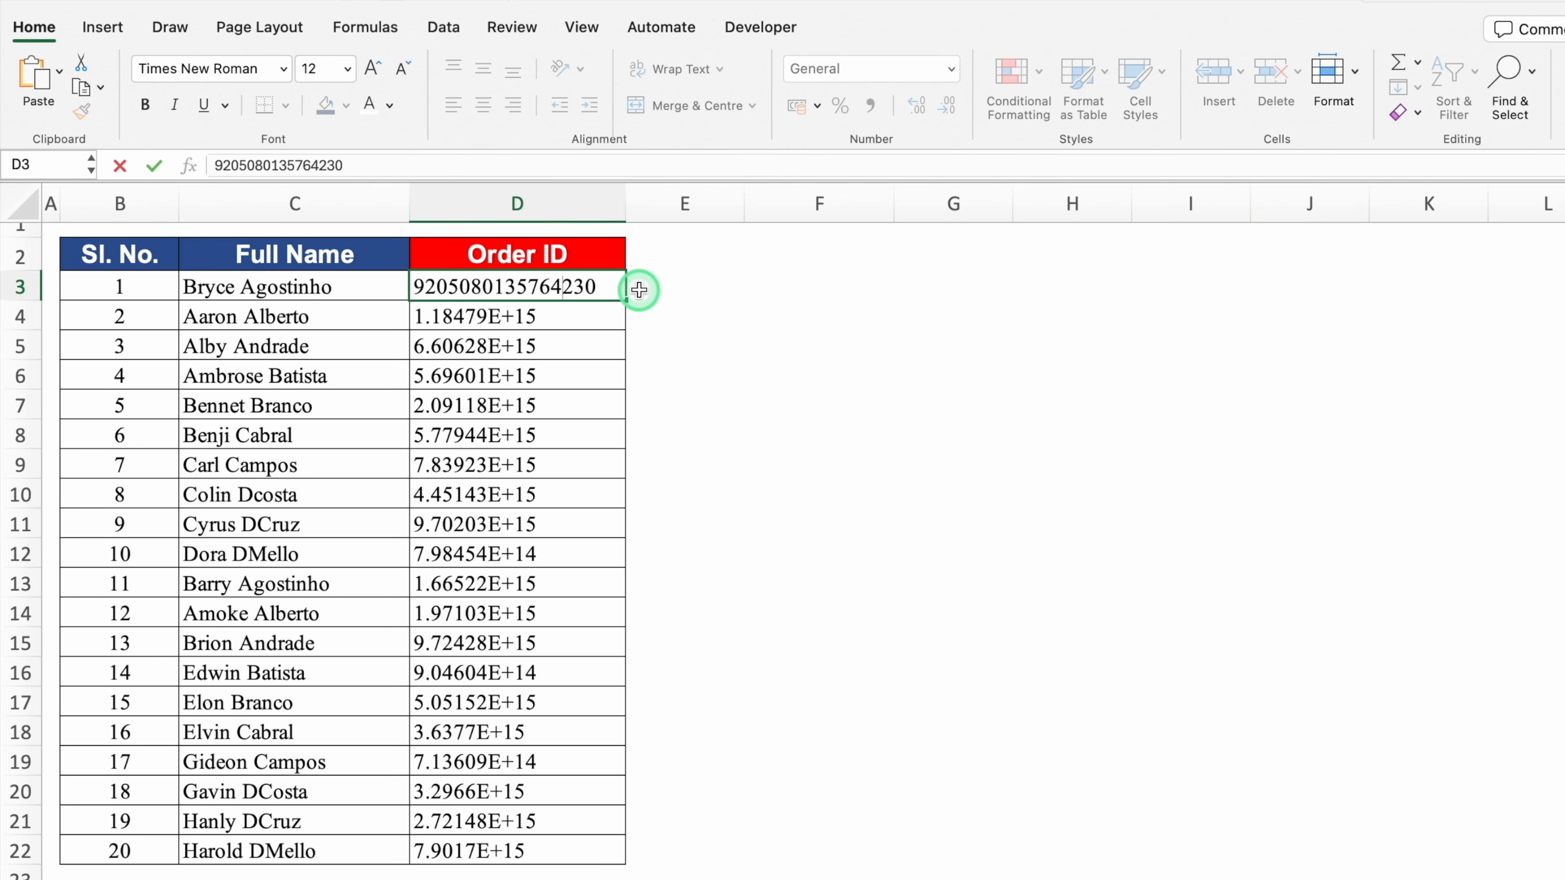
{"action": "key", "text": "Return"}
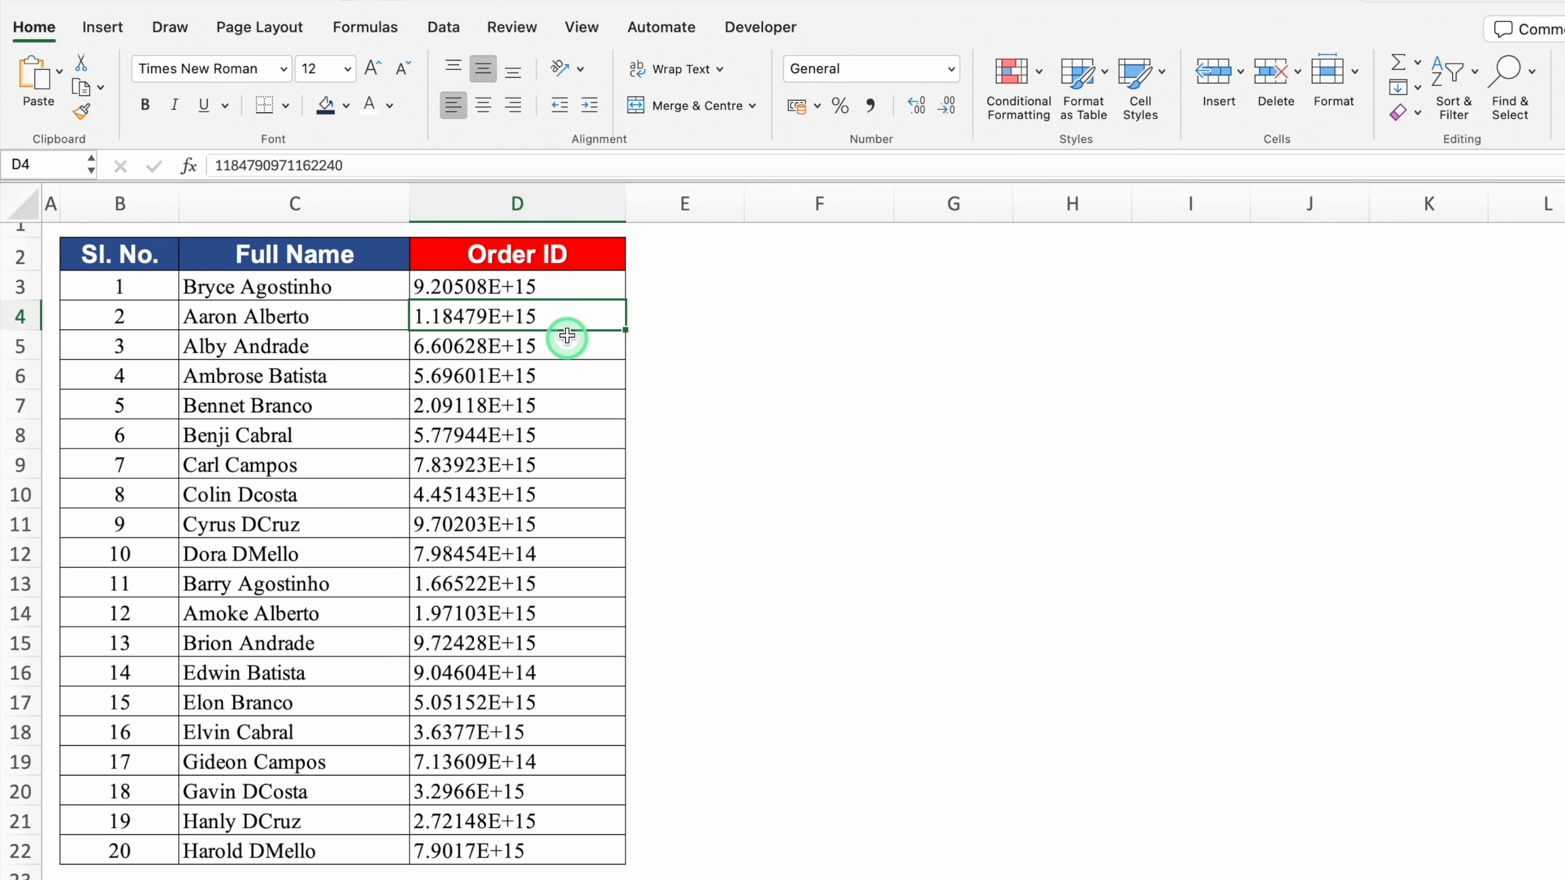
{"action": "left_click", "coordinate": [562, 284]}
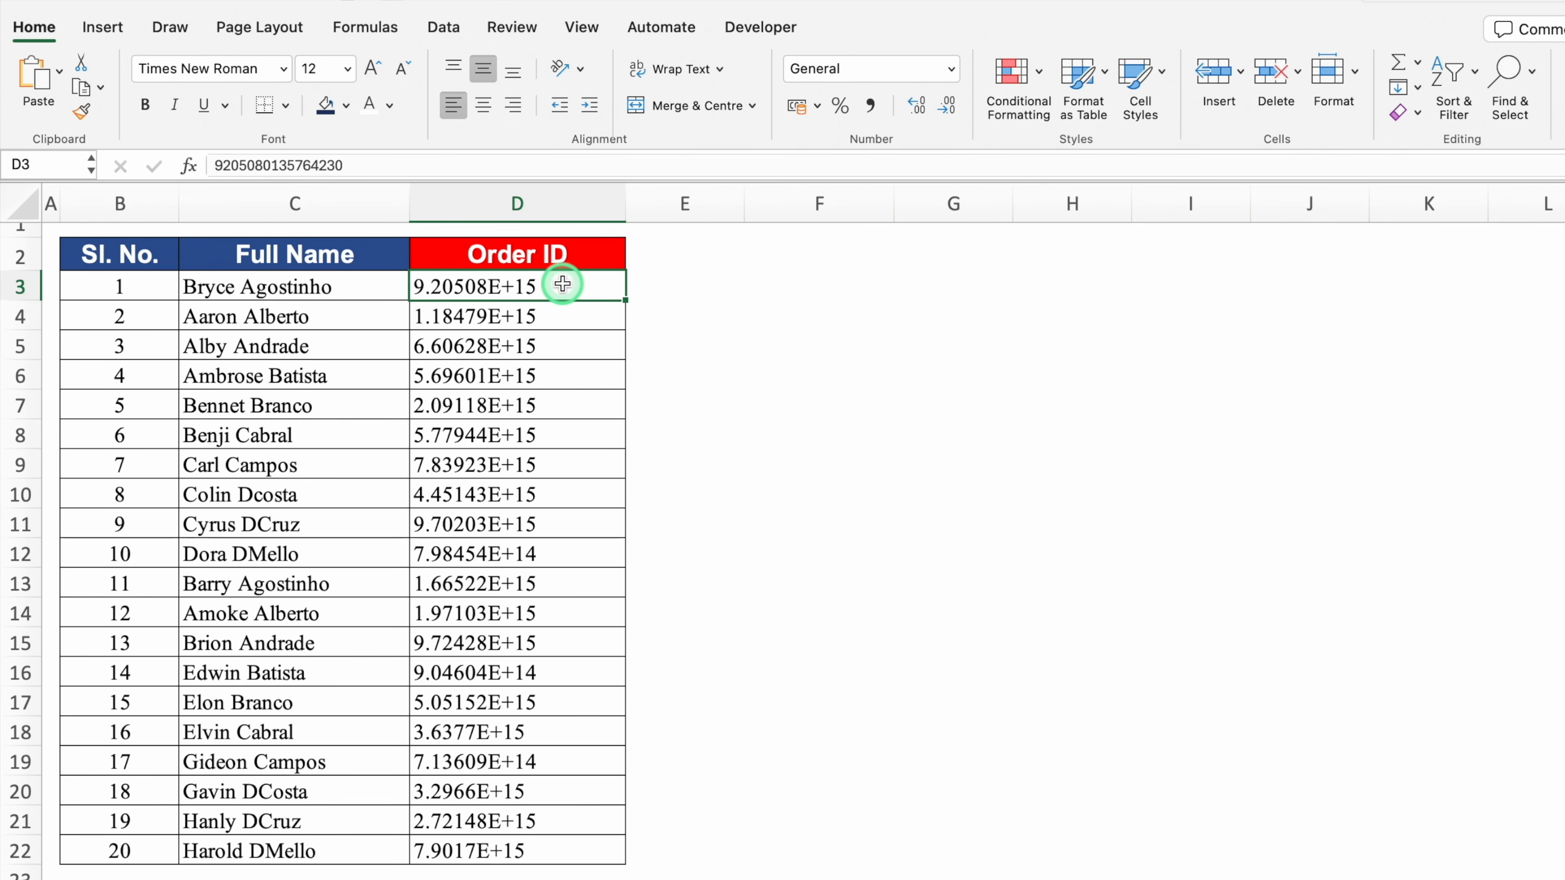
{"action": "key", "text": "ctrl+shift+Down"}
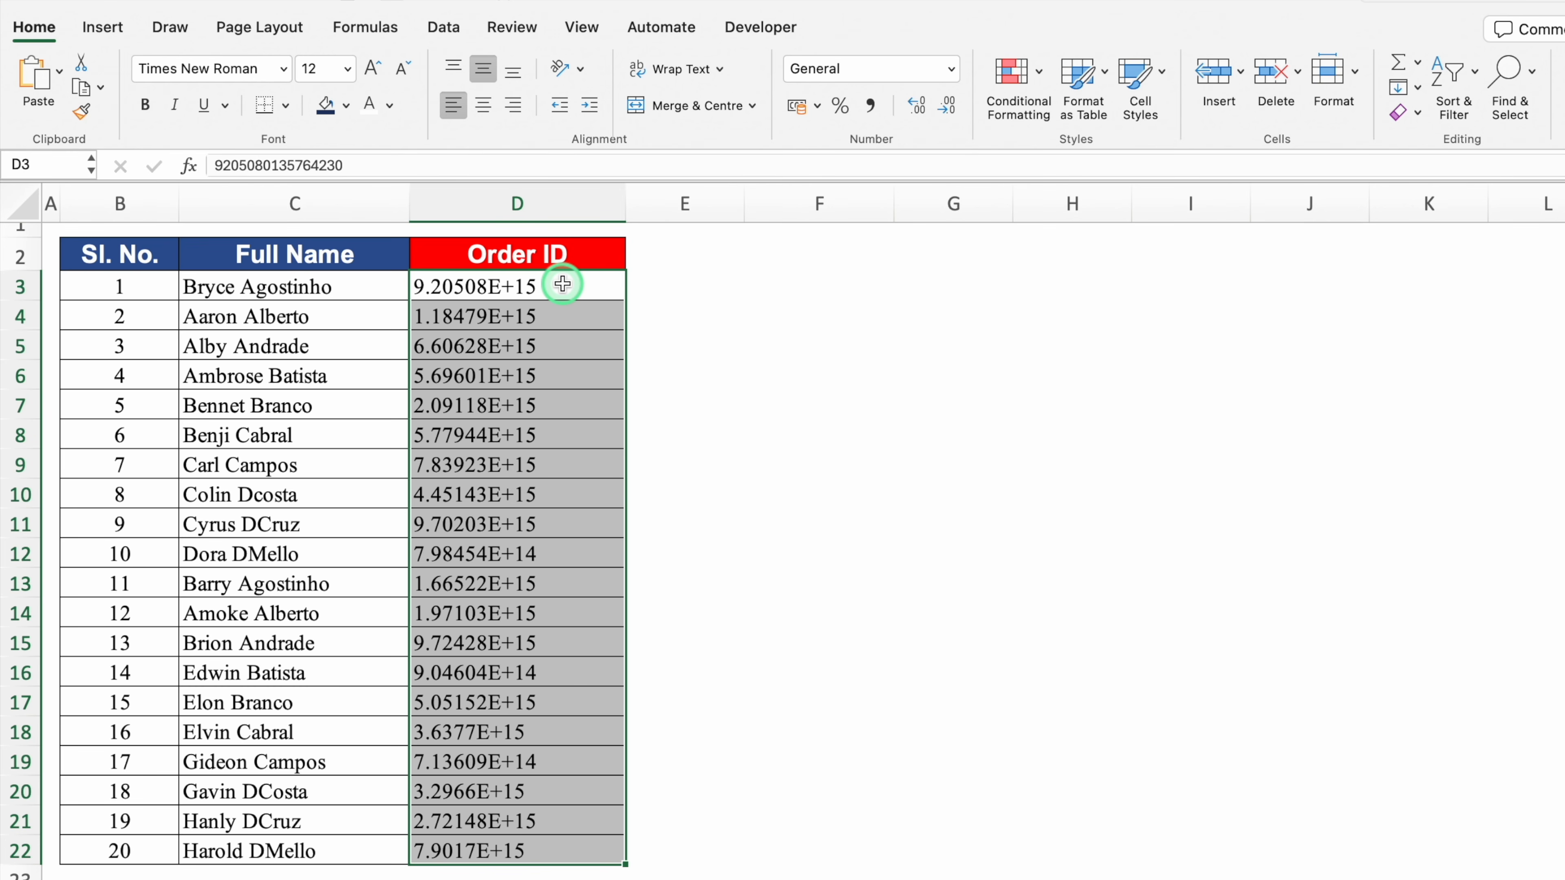
Format the selected Order IDs as Number with 0 decimal places
{"action": "key", "text": "ctrl+1"}
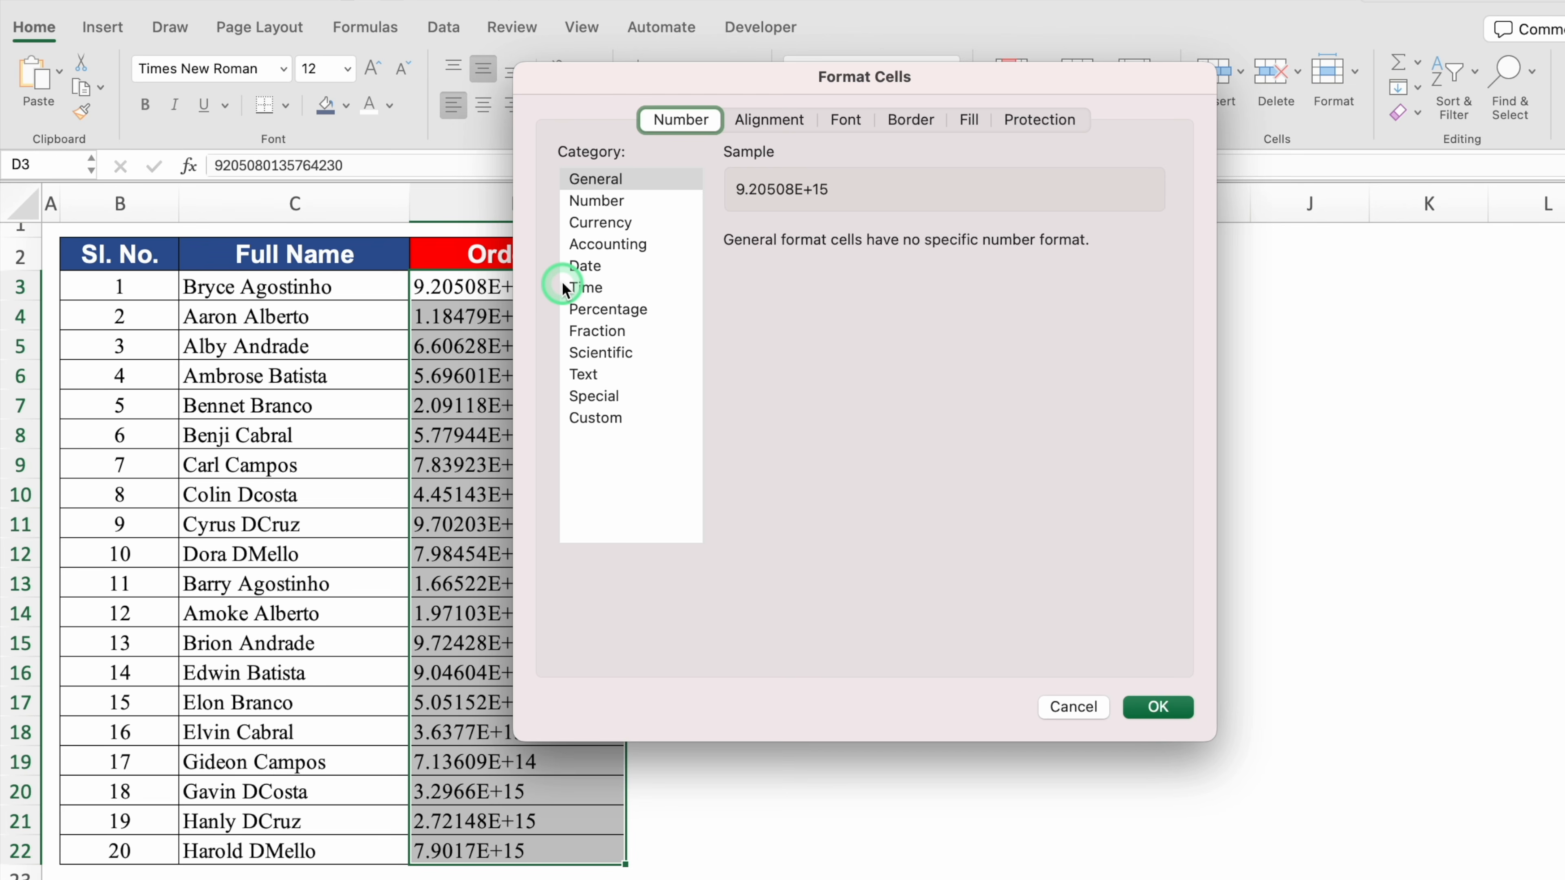
{"action": "left_click", "coordinate": [595, 201]}
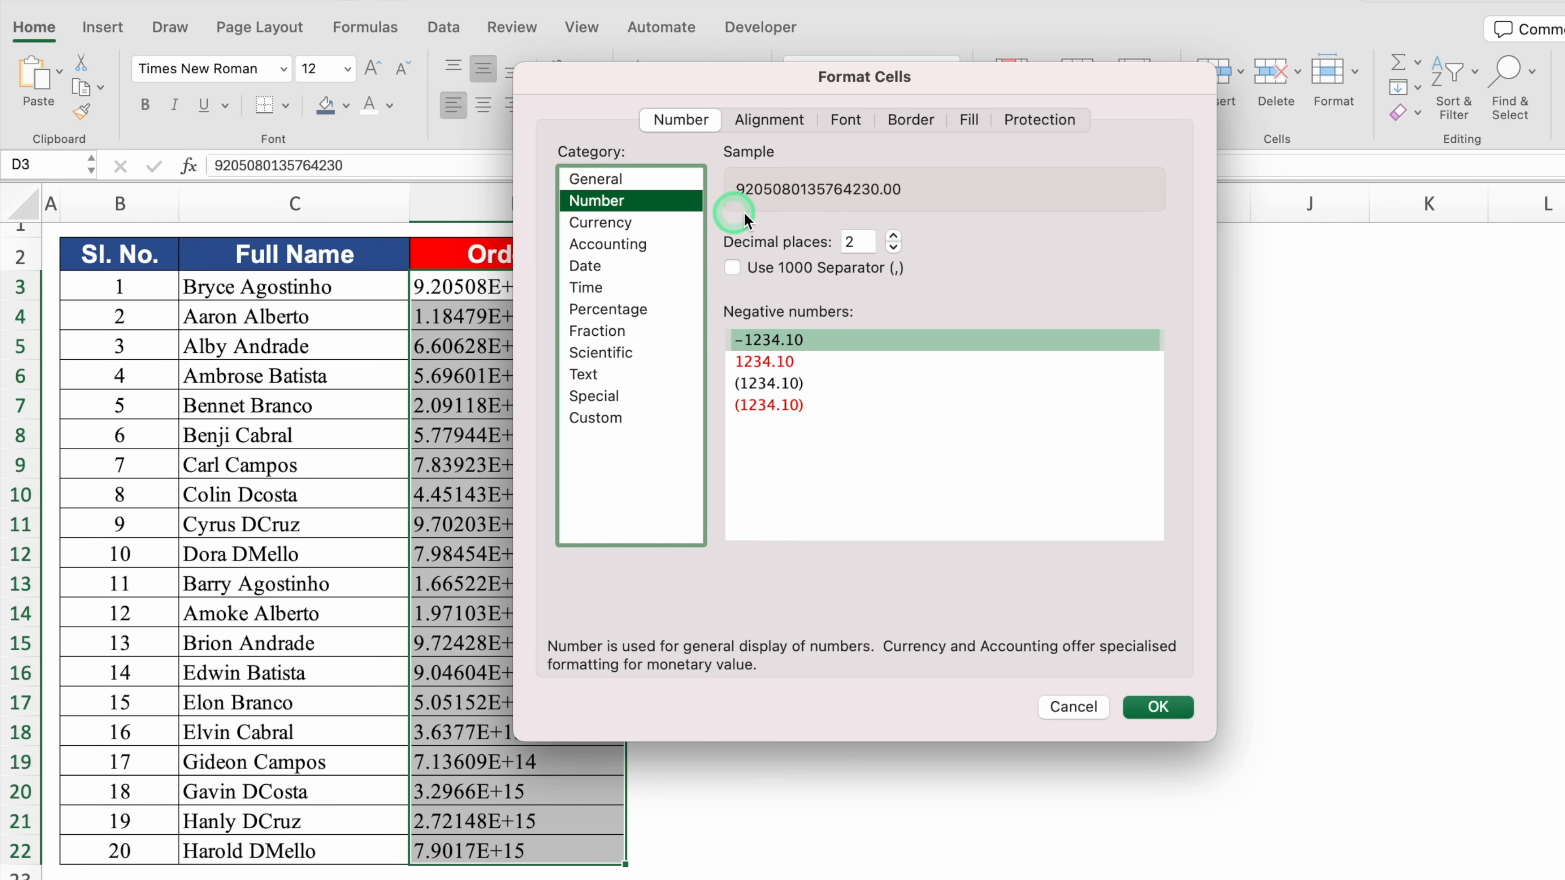
{"action": "left_click", "coordinate": [893, 248]}
{"action": "left_click", "coordinate": [893, 248]}
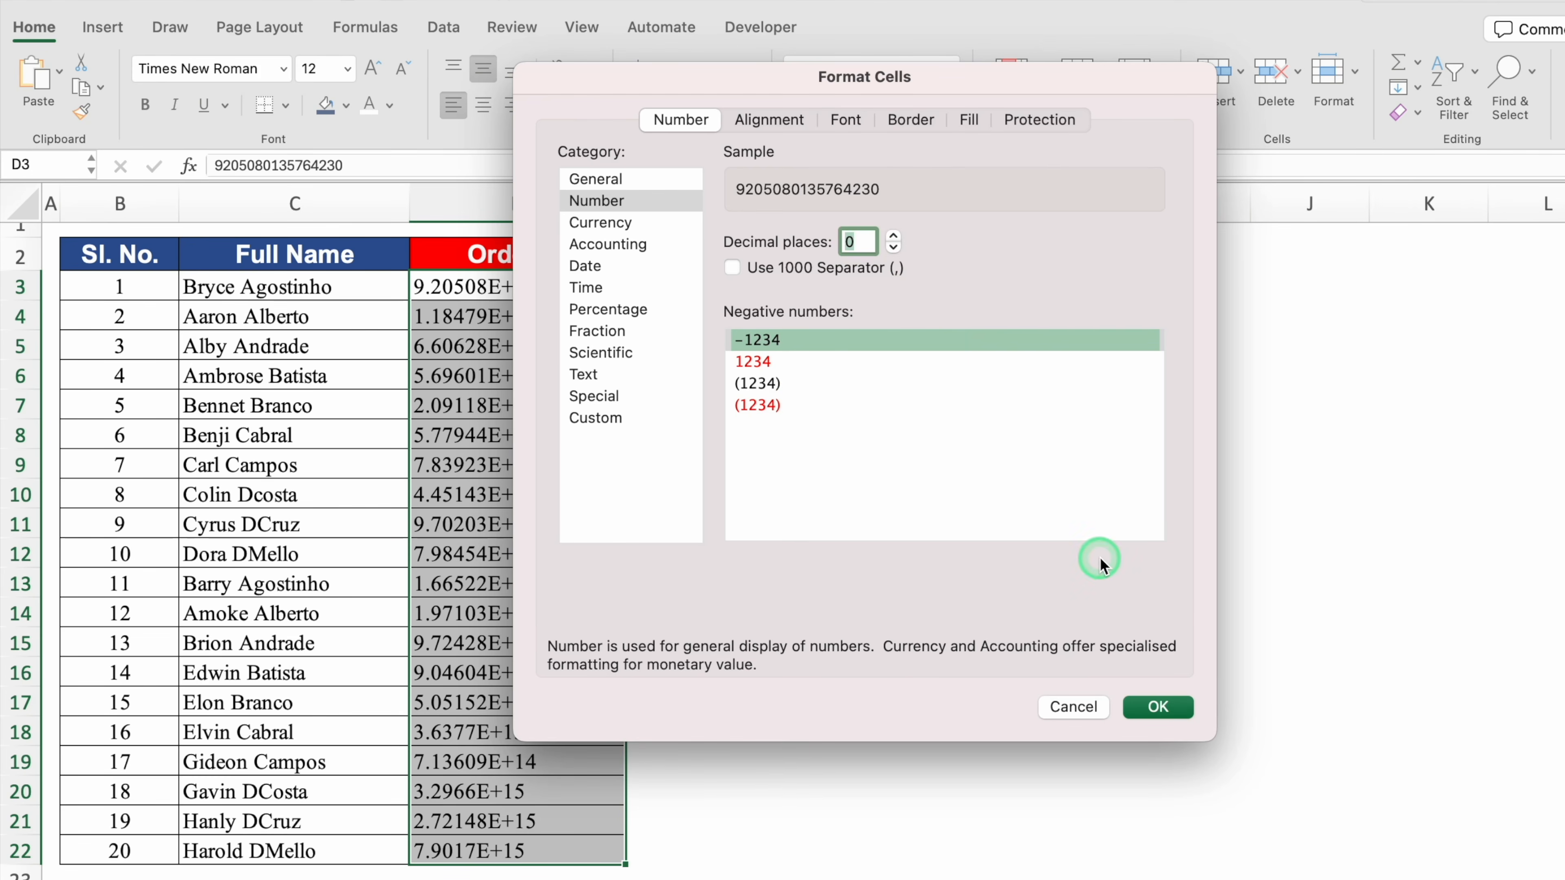
{"action": "left_click", "coordinate": [1158, 706]}
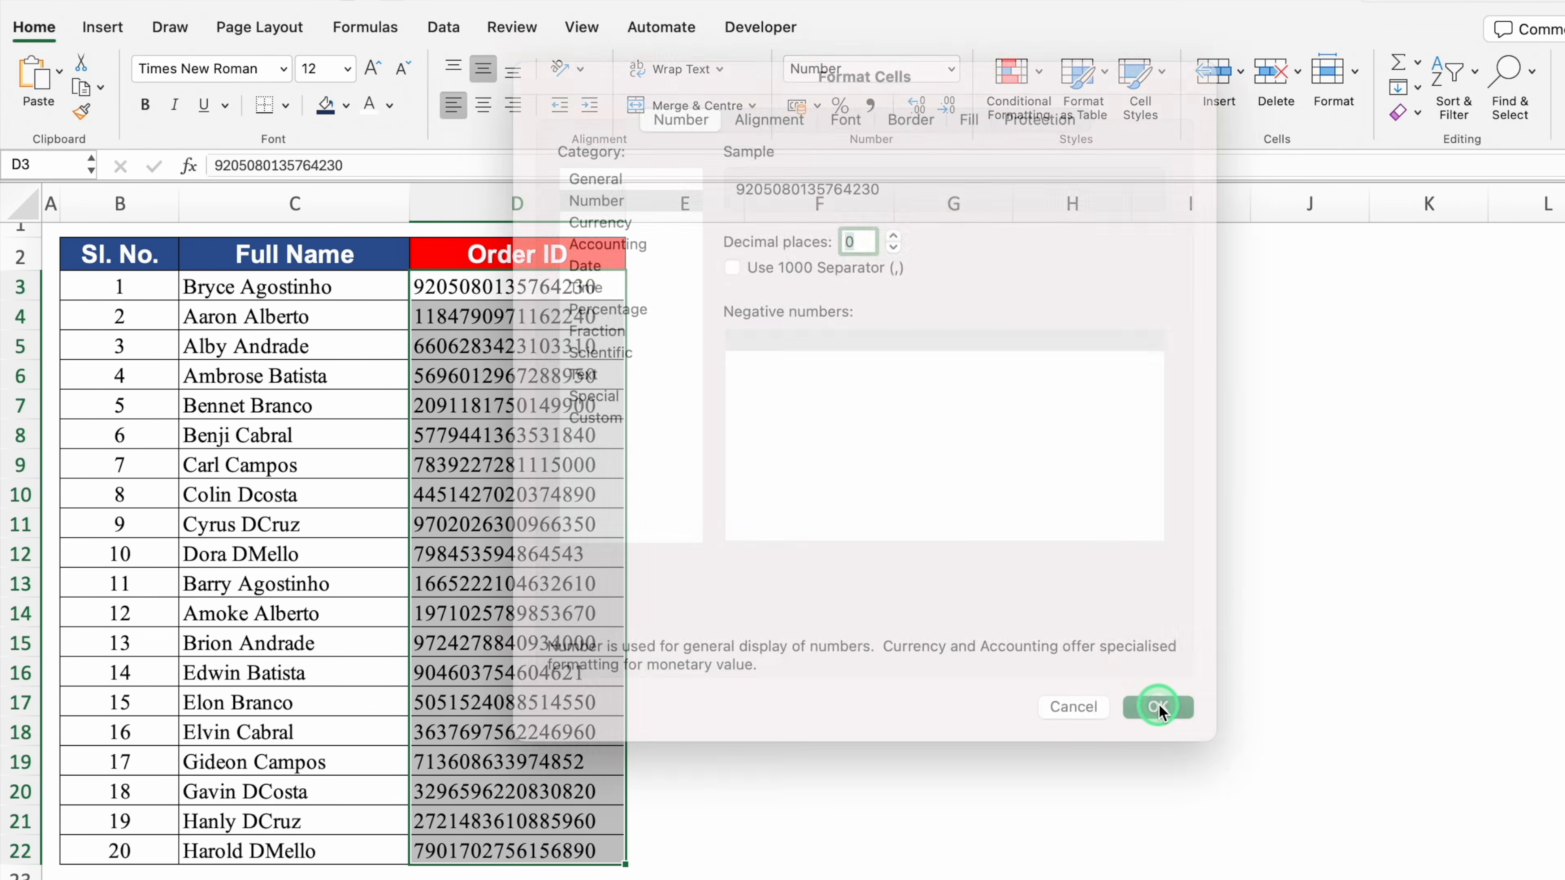
{"action": "left_click", "coordinate": [717, 317]}
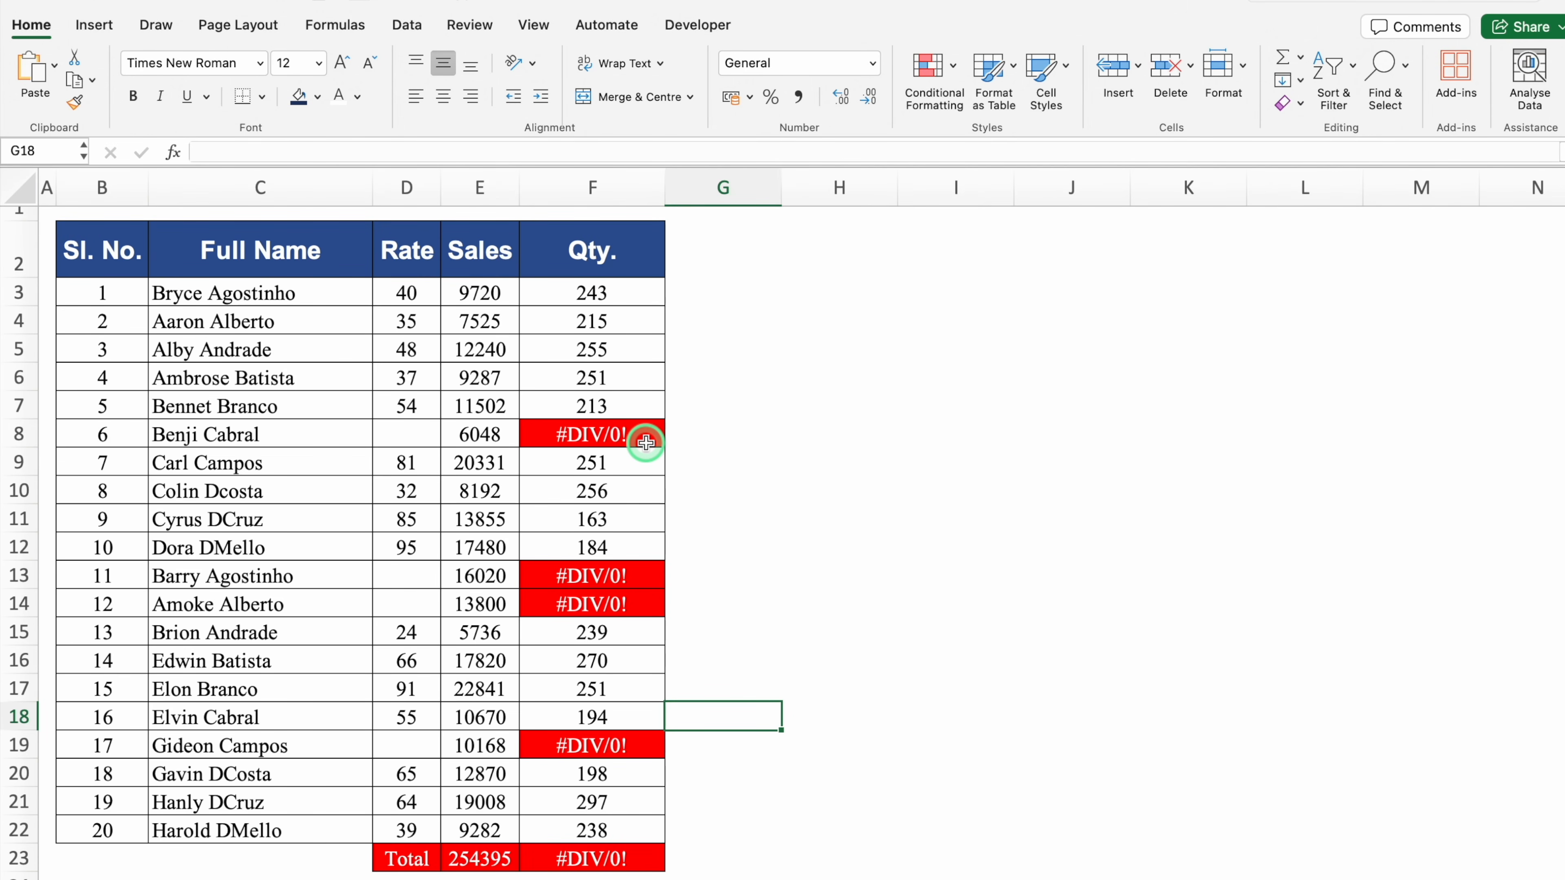
{"action": "left_click", "coordinate": [621, 294]}
{"action": "double_click", "coordinate": [646, 294]}
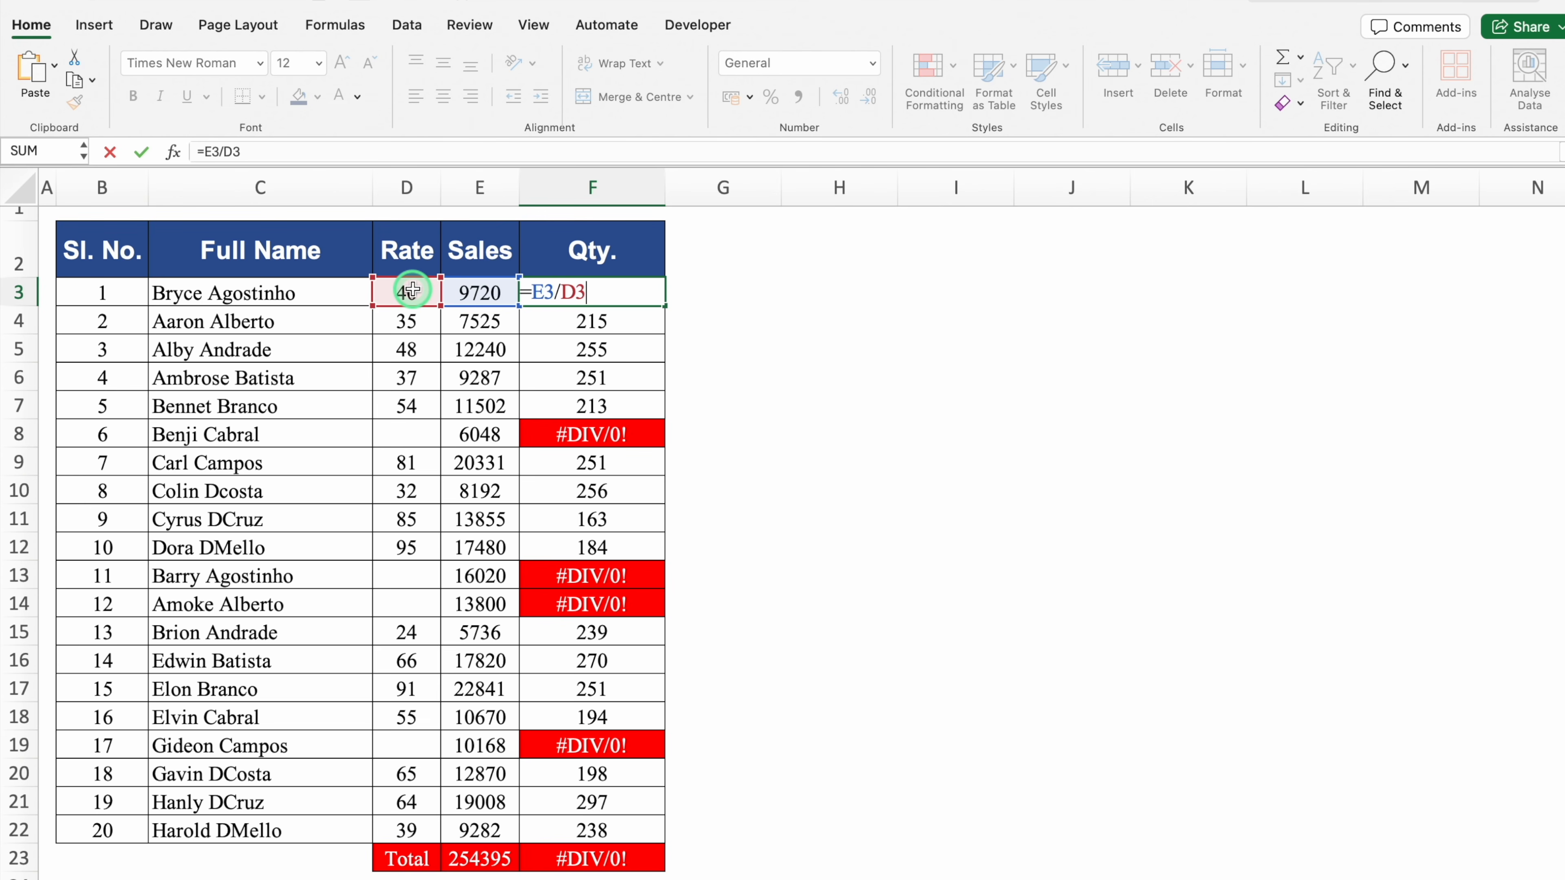
{"action": "key", "text": "Return"}
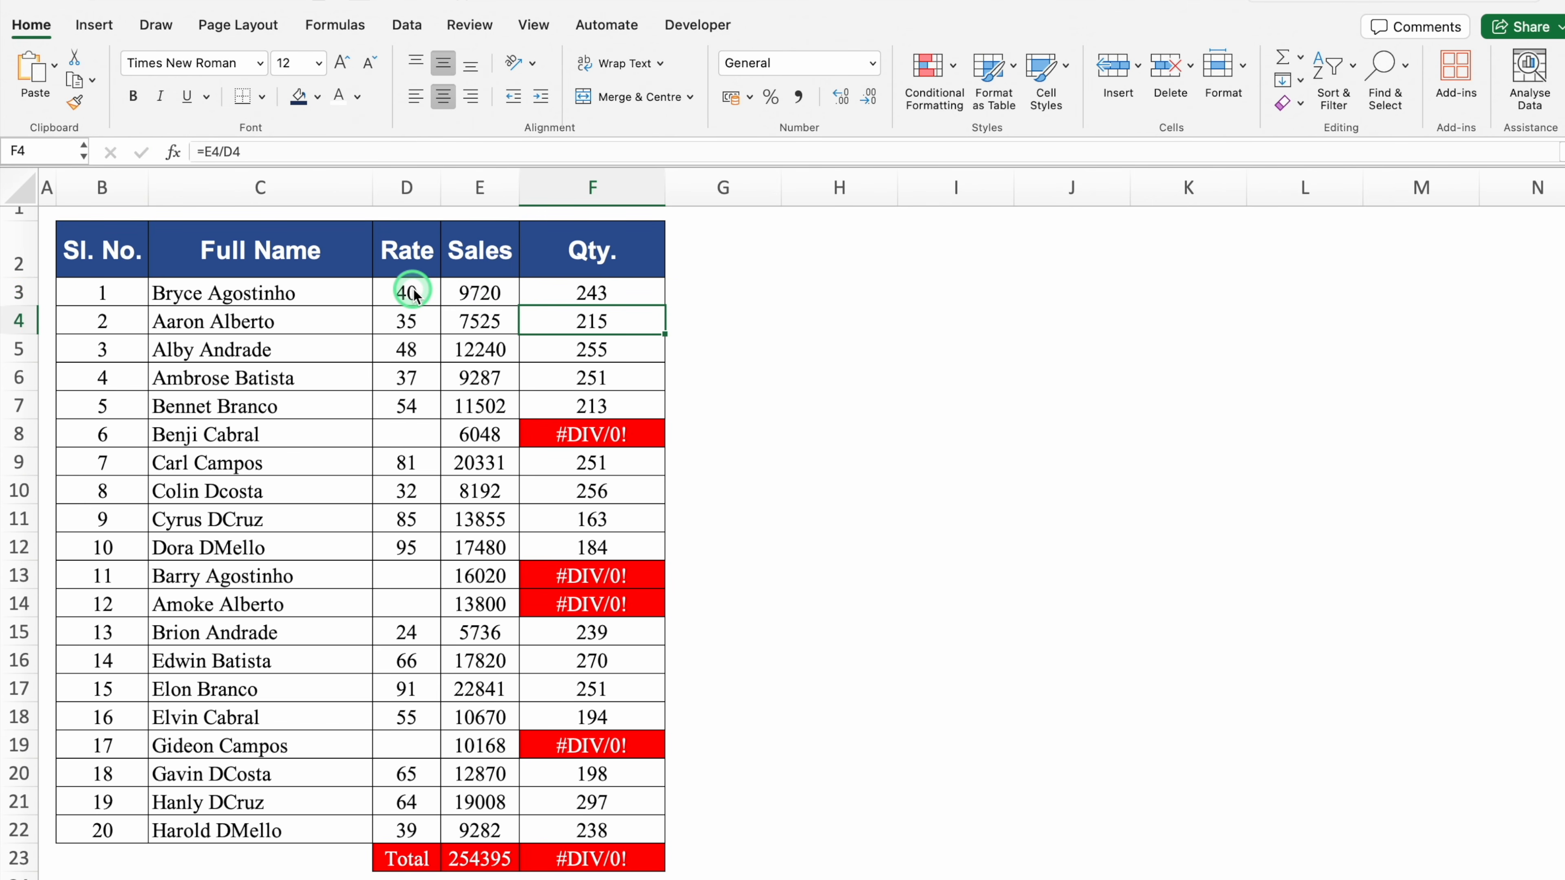
{"action": "left_click", "coordinate": [413, 429]}
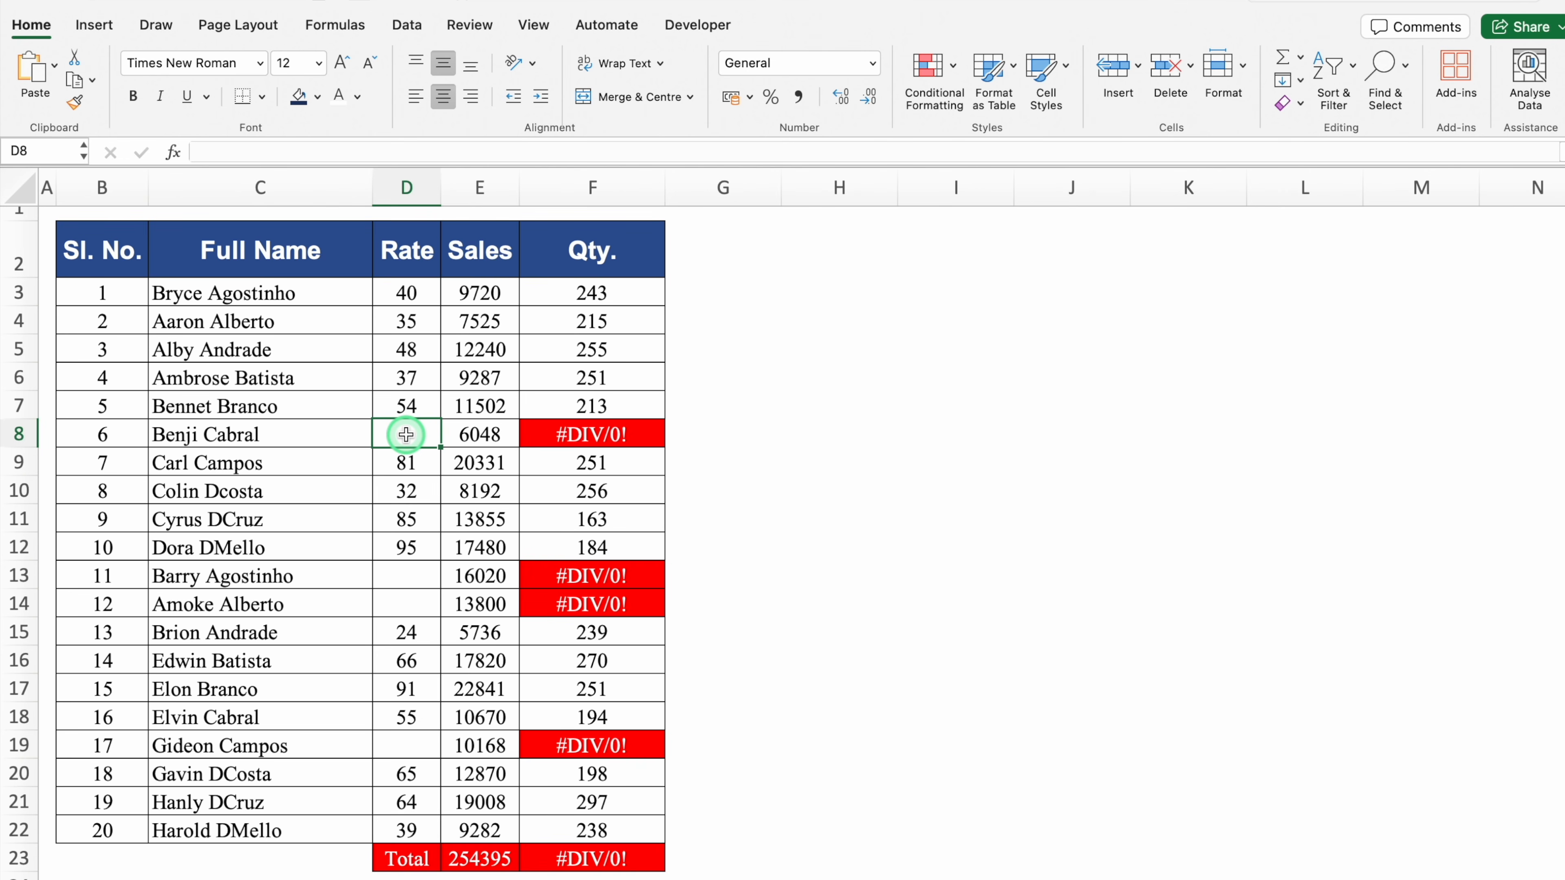
{"action": "left_click", "coordinate": [585, 431]}
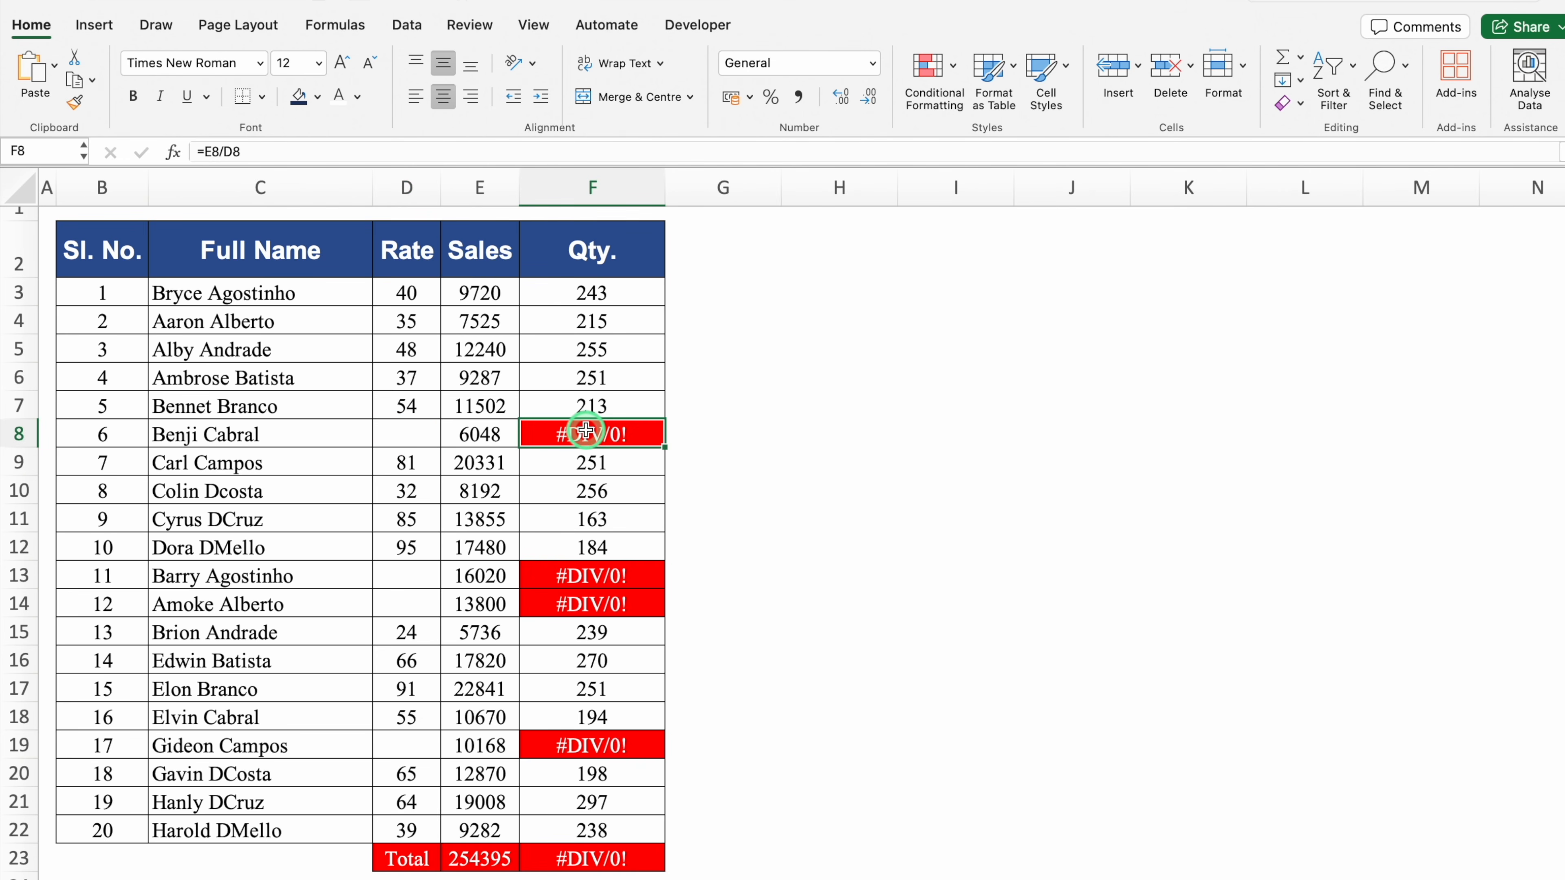
{"action": "left_click", "coordinate": [617, 295]}
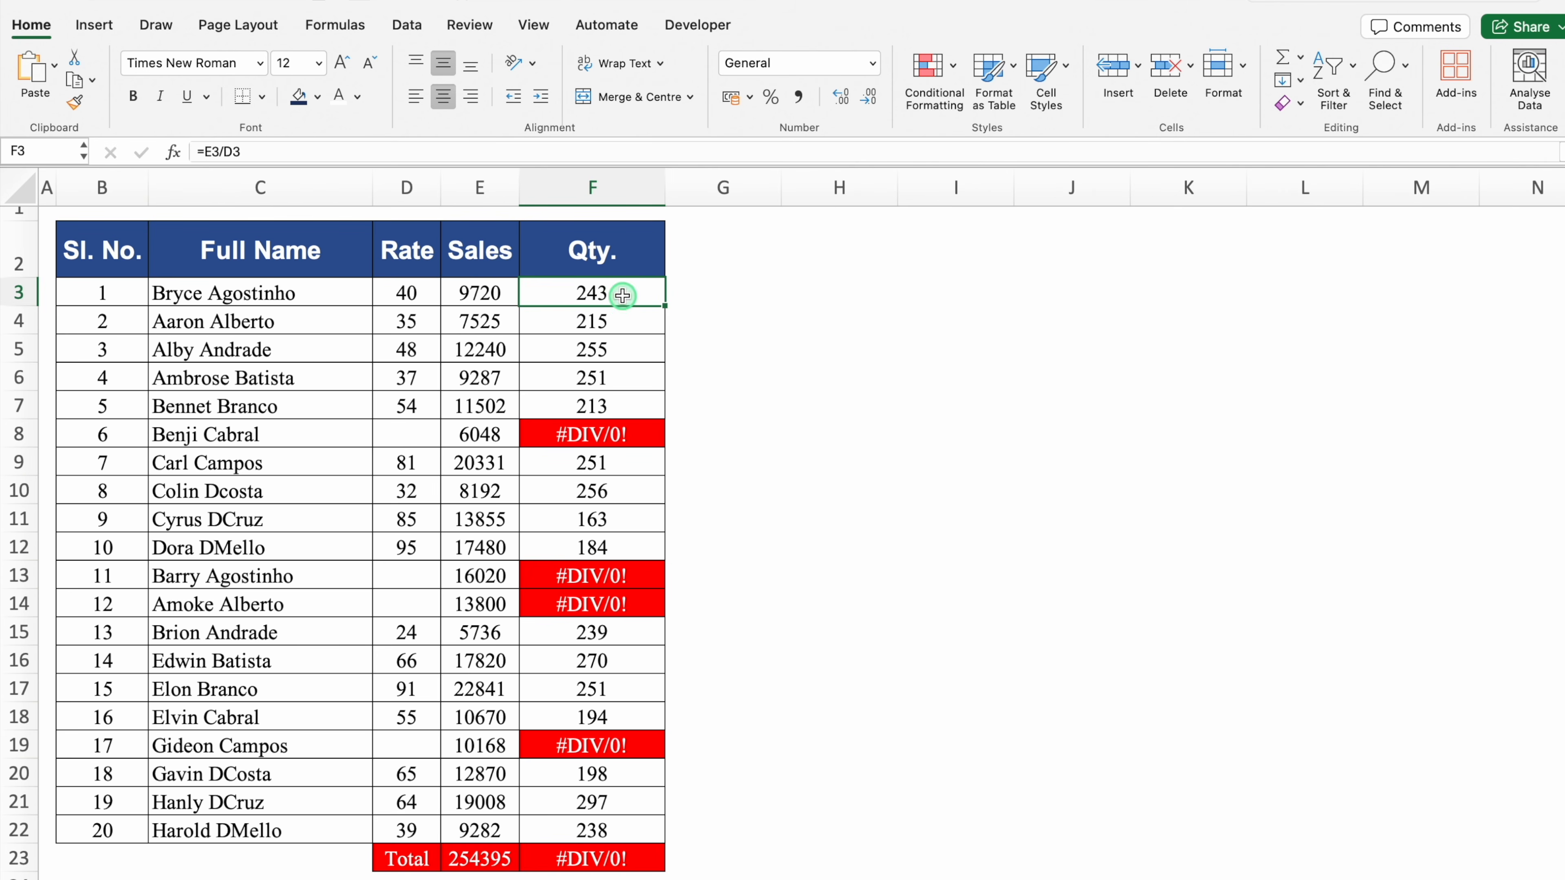
{"action": "double_click", "coordinate": [623, 296]}
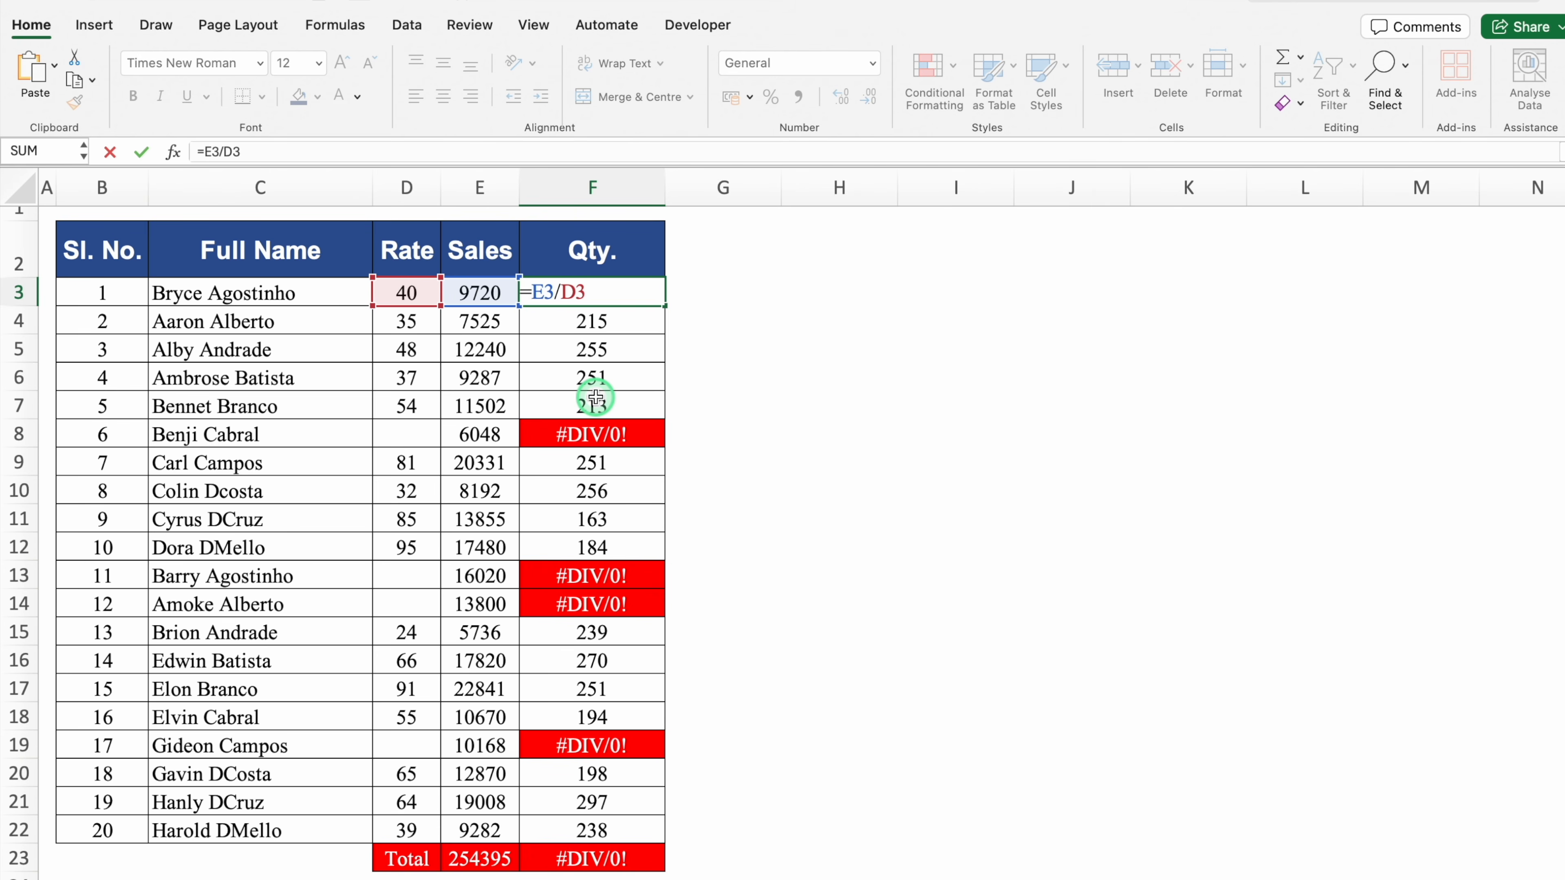
Change the F3 formula to =IFERROR(E3/D3,"") so errors show blank
{"action": "type", "text": "IFE"}
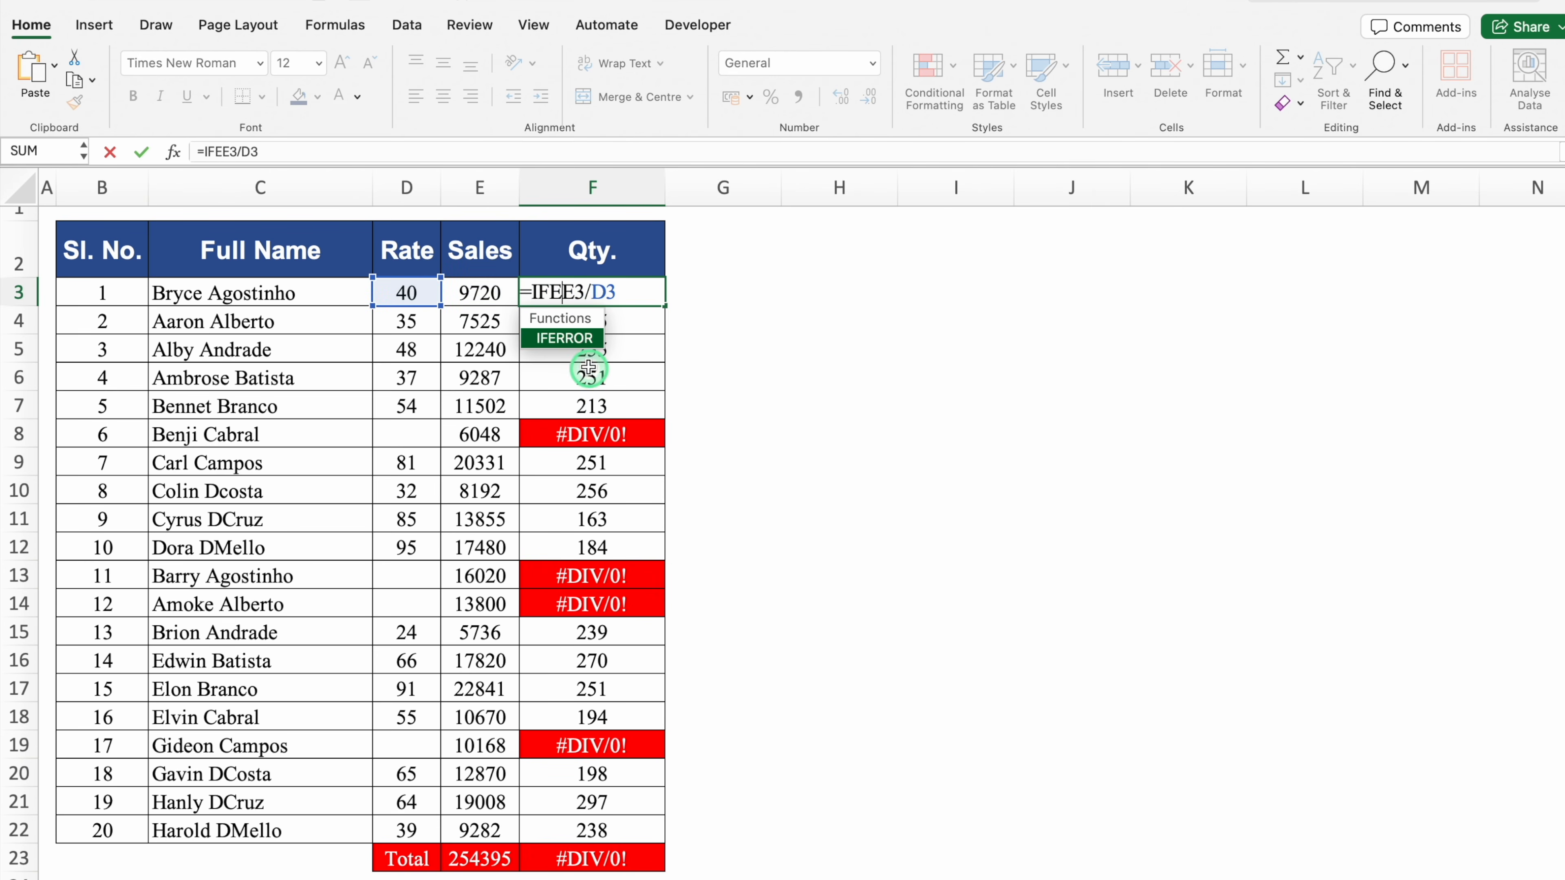
{"action": "double_click", "coordinate": [578, 341]}
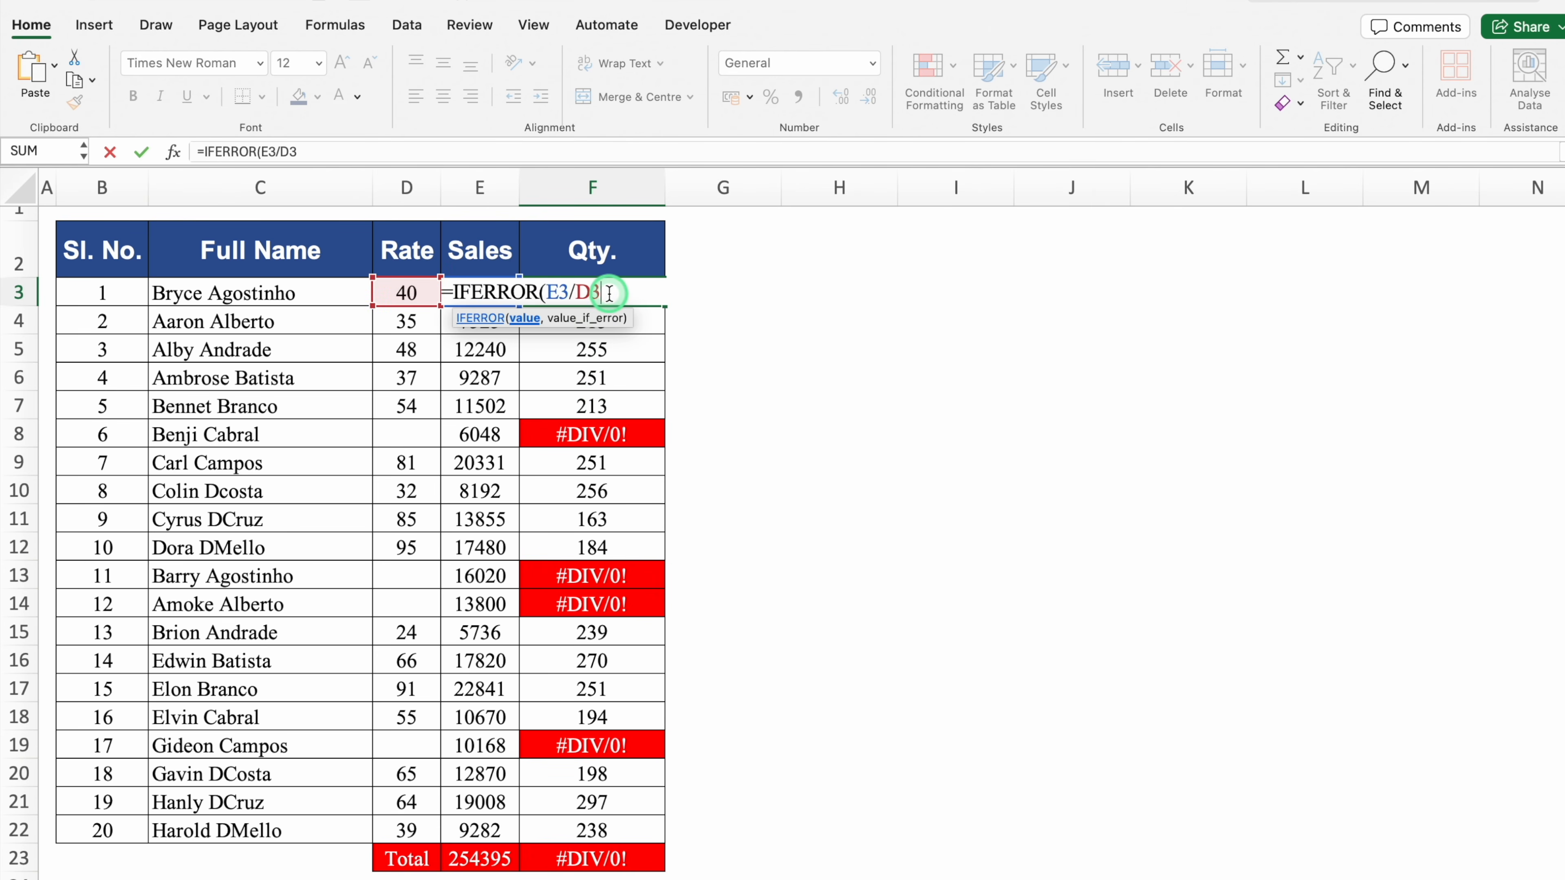
{"action": "type", "text": ","}
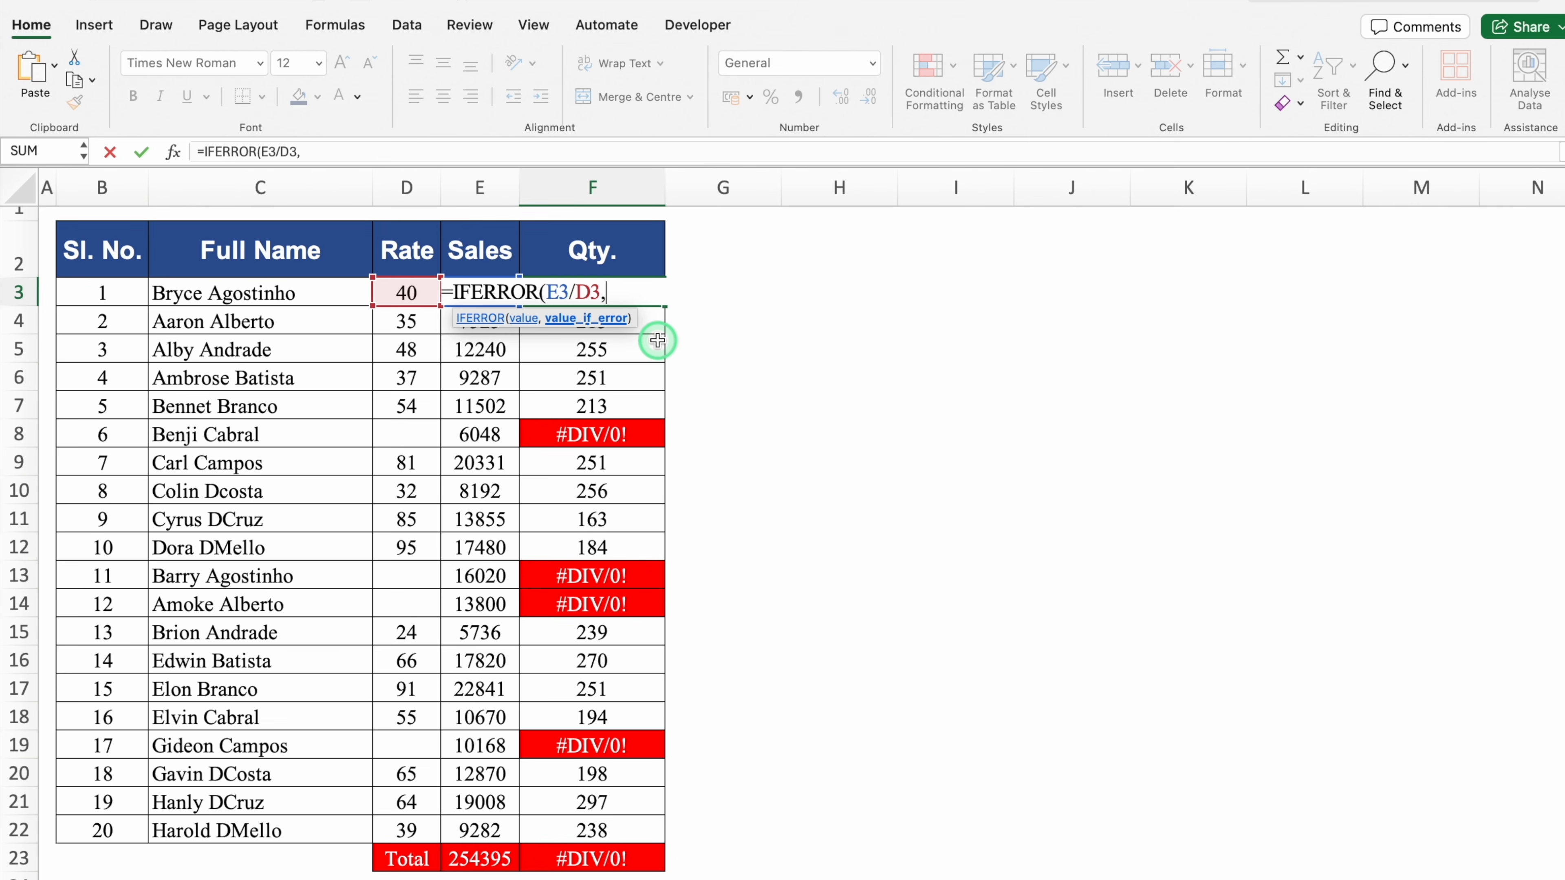
{"action": "type", "text": "\"\")"}
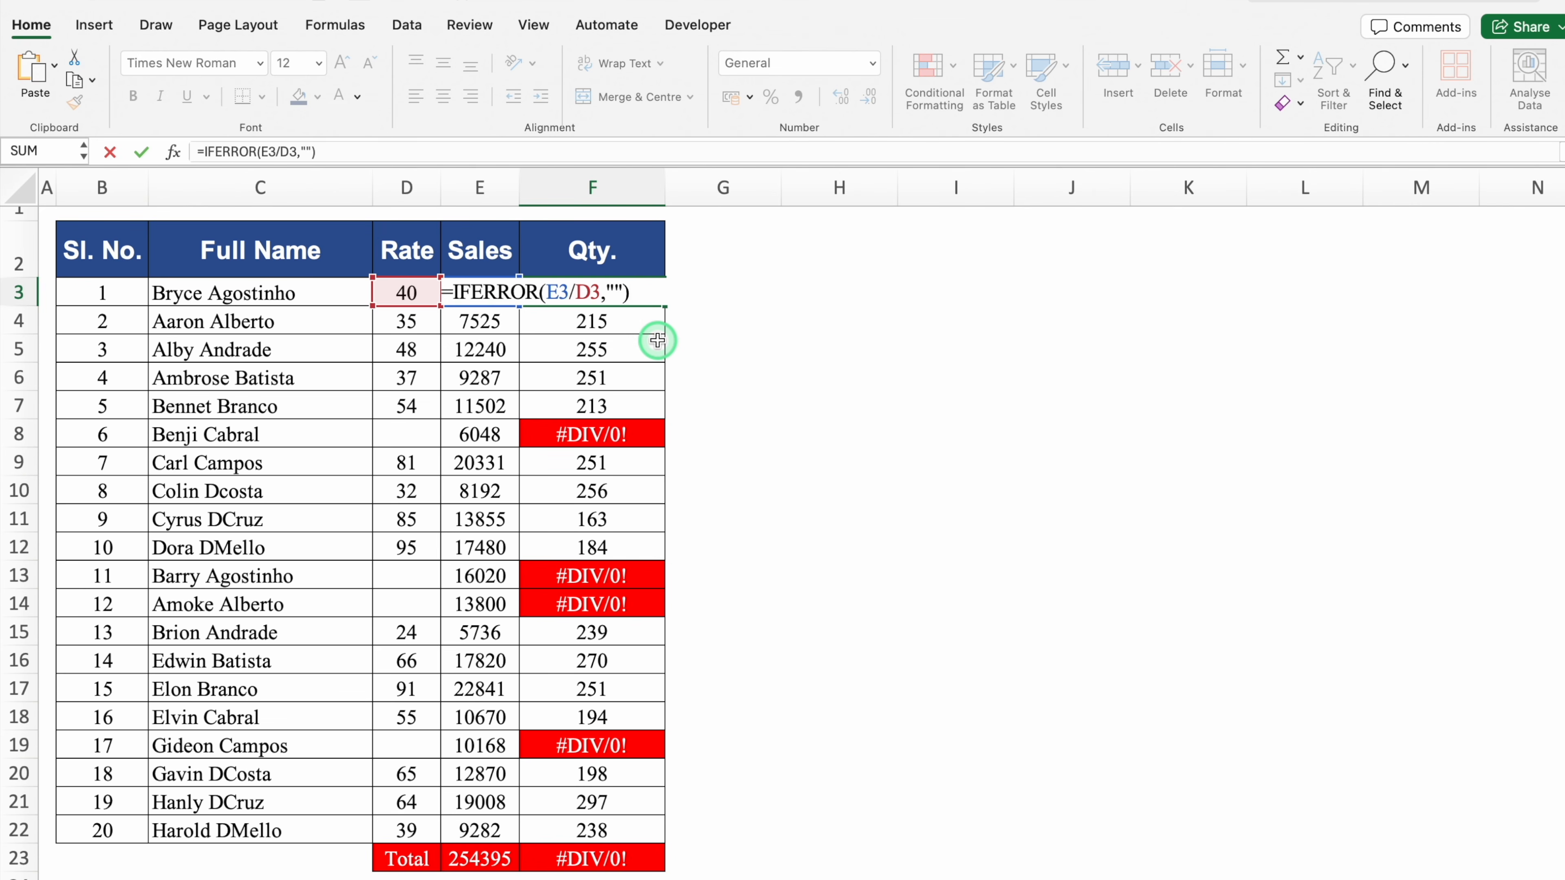
{"action": "key", "text": "Return"}
Fill the IFERROR formula down to F22 and check the blank results in F8 and F13
{"action": "left_click", "coordinate": [647, 291]}
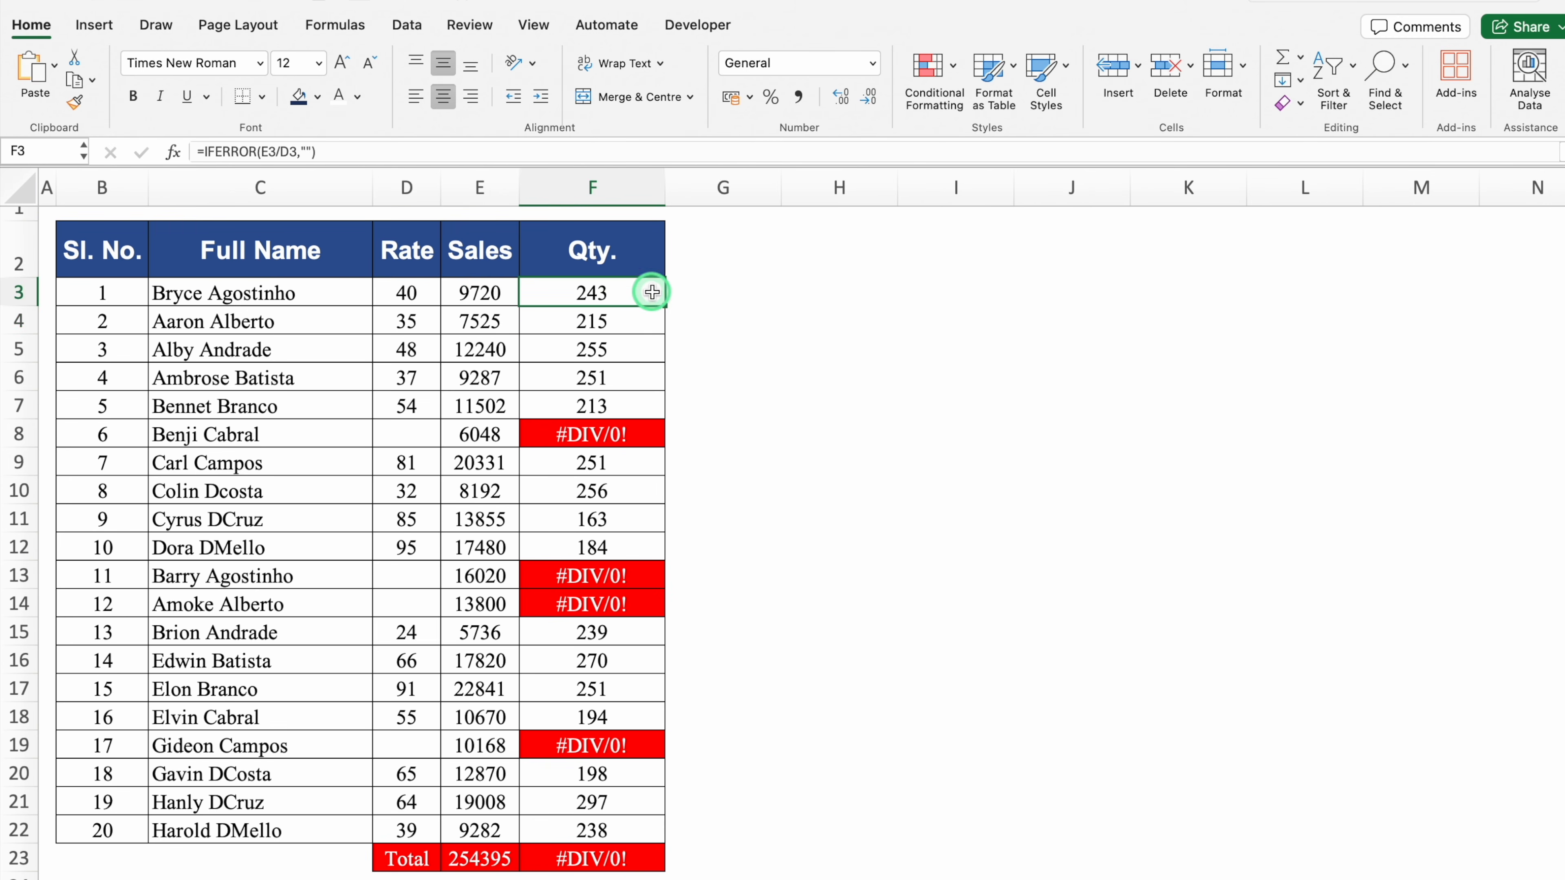
{"action": "double_click", "coordinate": [668, 306]}
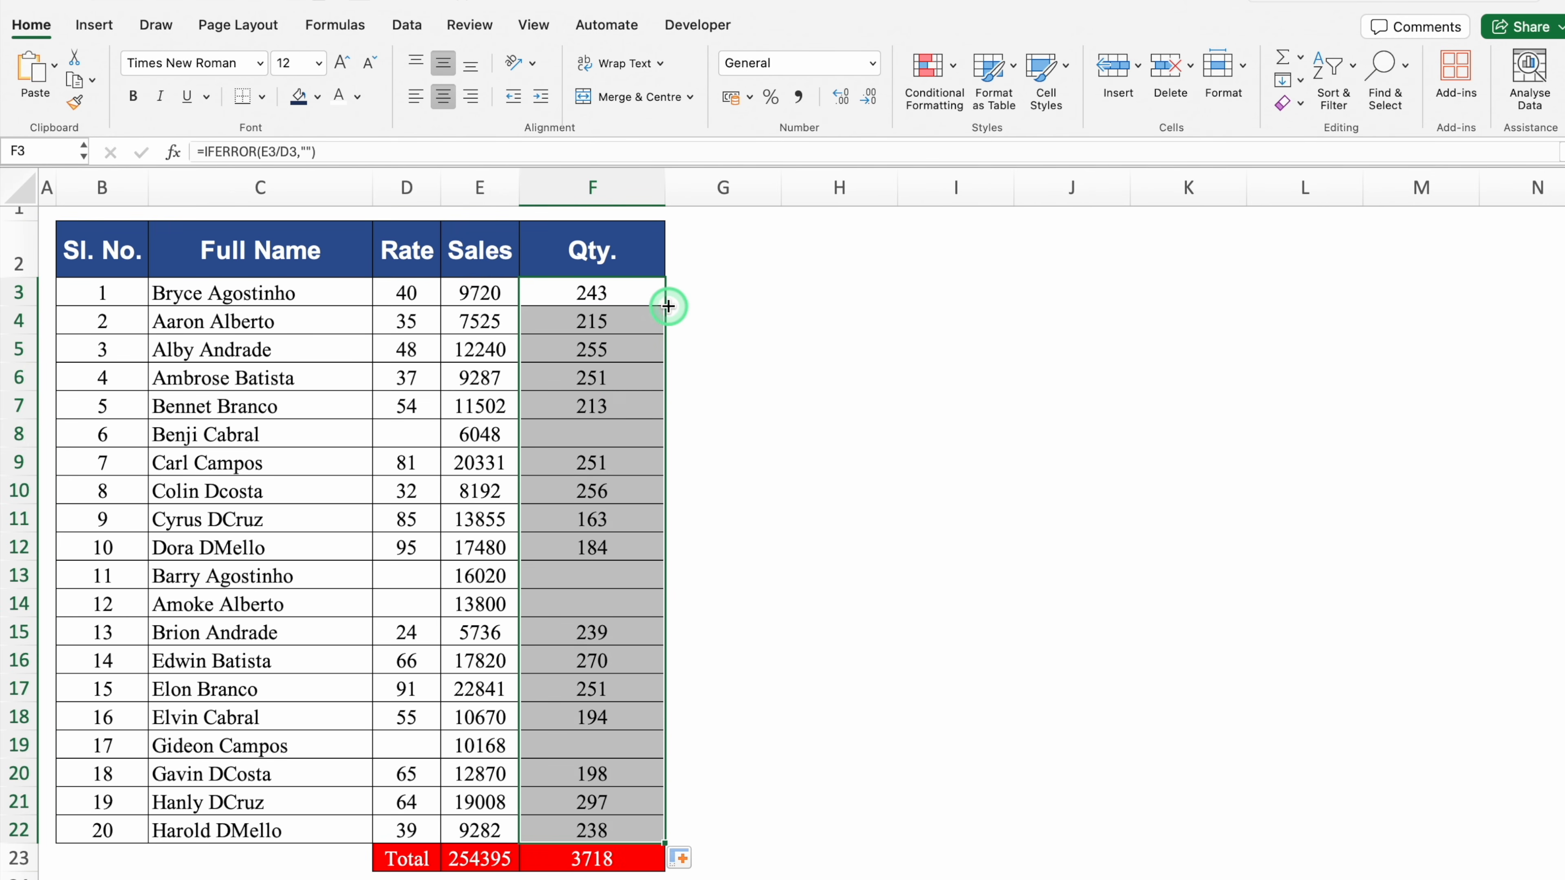
{"action": "left_click", "coordinate": [624, 435]}
{"action": "left_click", "coordinate": [626, 576]}
{"action": "left_click", "coordinate": [631, 603]}
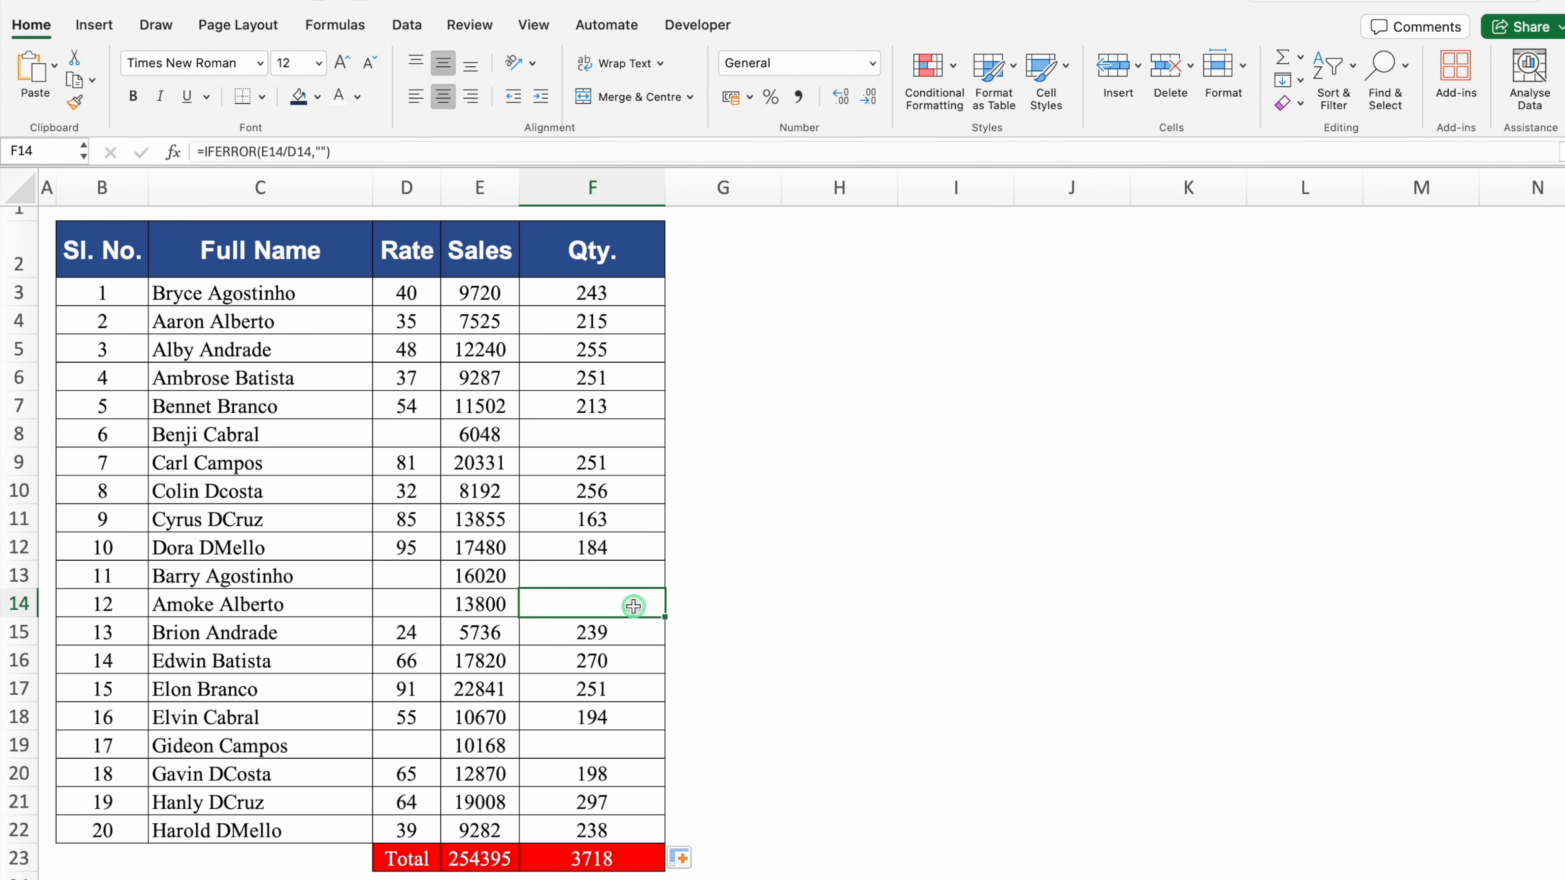
{"action": "left_click", "coordinate": [634, 747]}
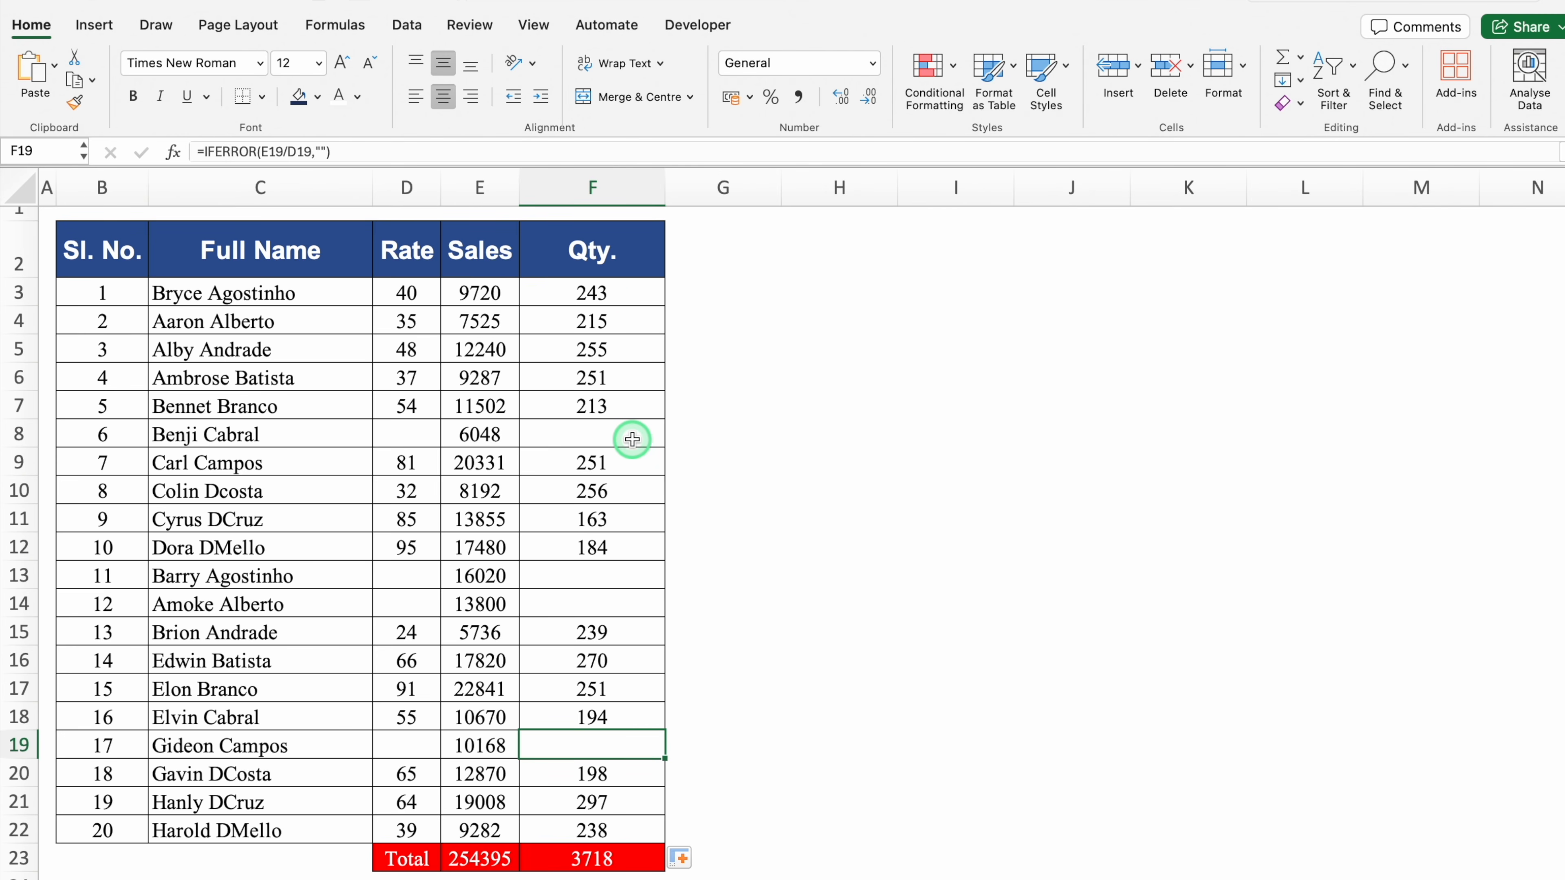
{"action": "left_click", "coordinate": [632, 296]}
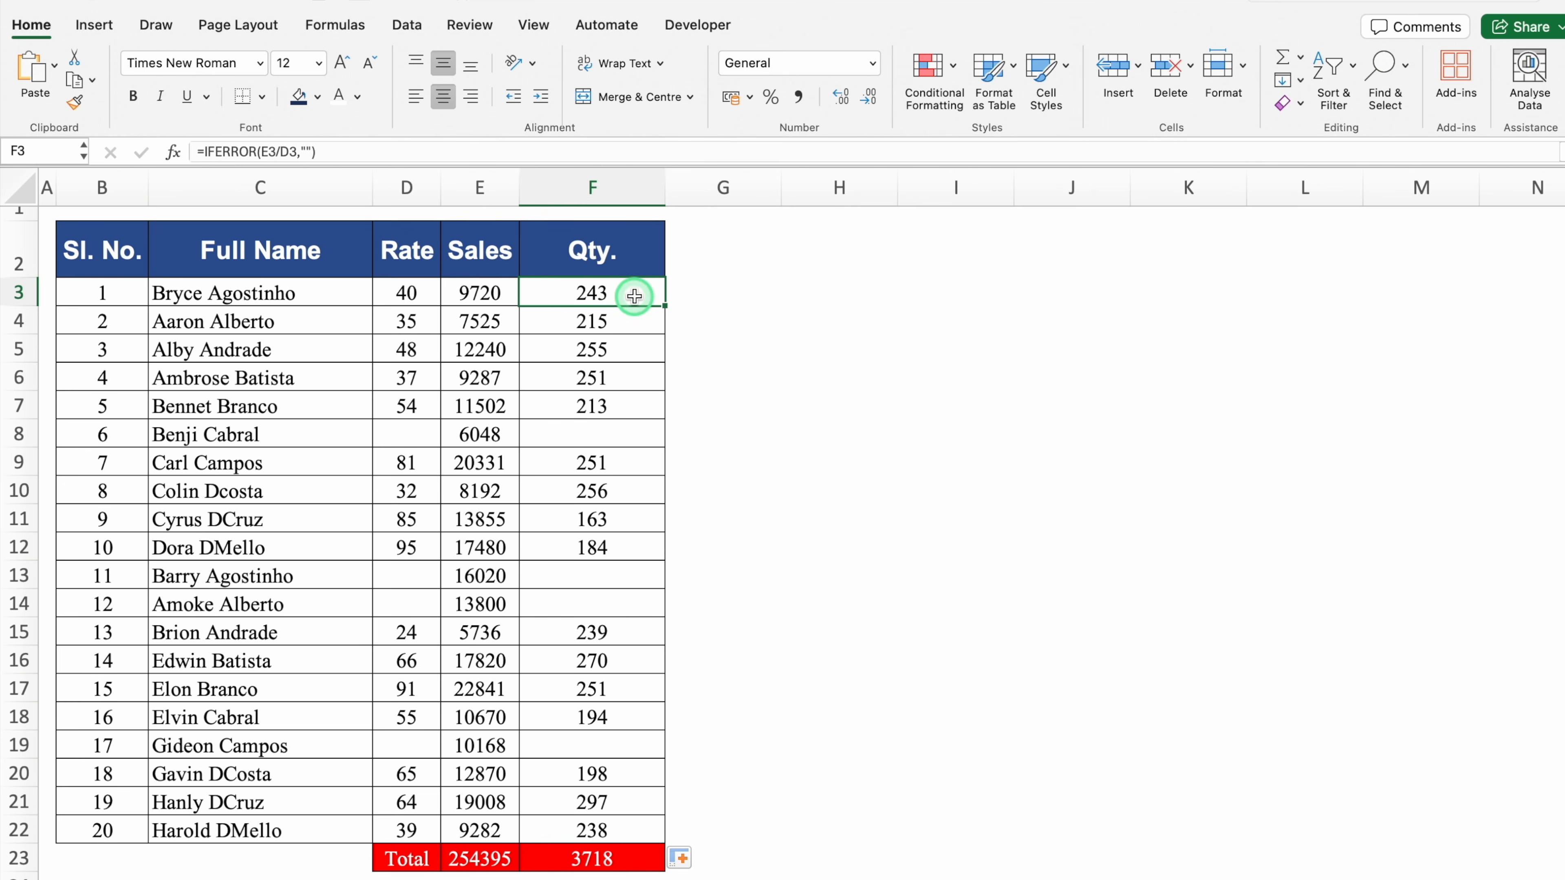
Edit the F3 IFERROR formula to return 'No Data' instead of a blank
{"action": "double_click", "coordinate": [634, 296]}
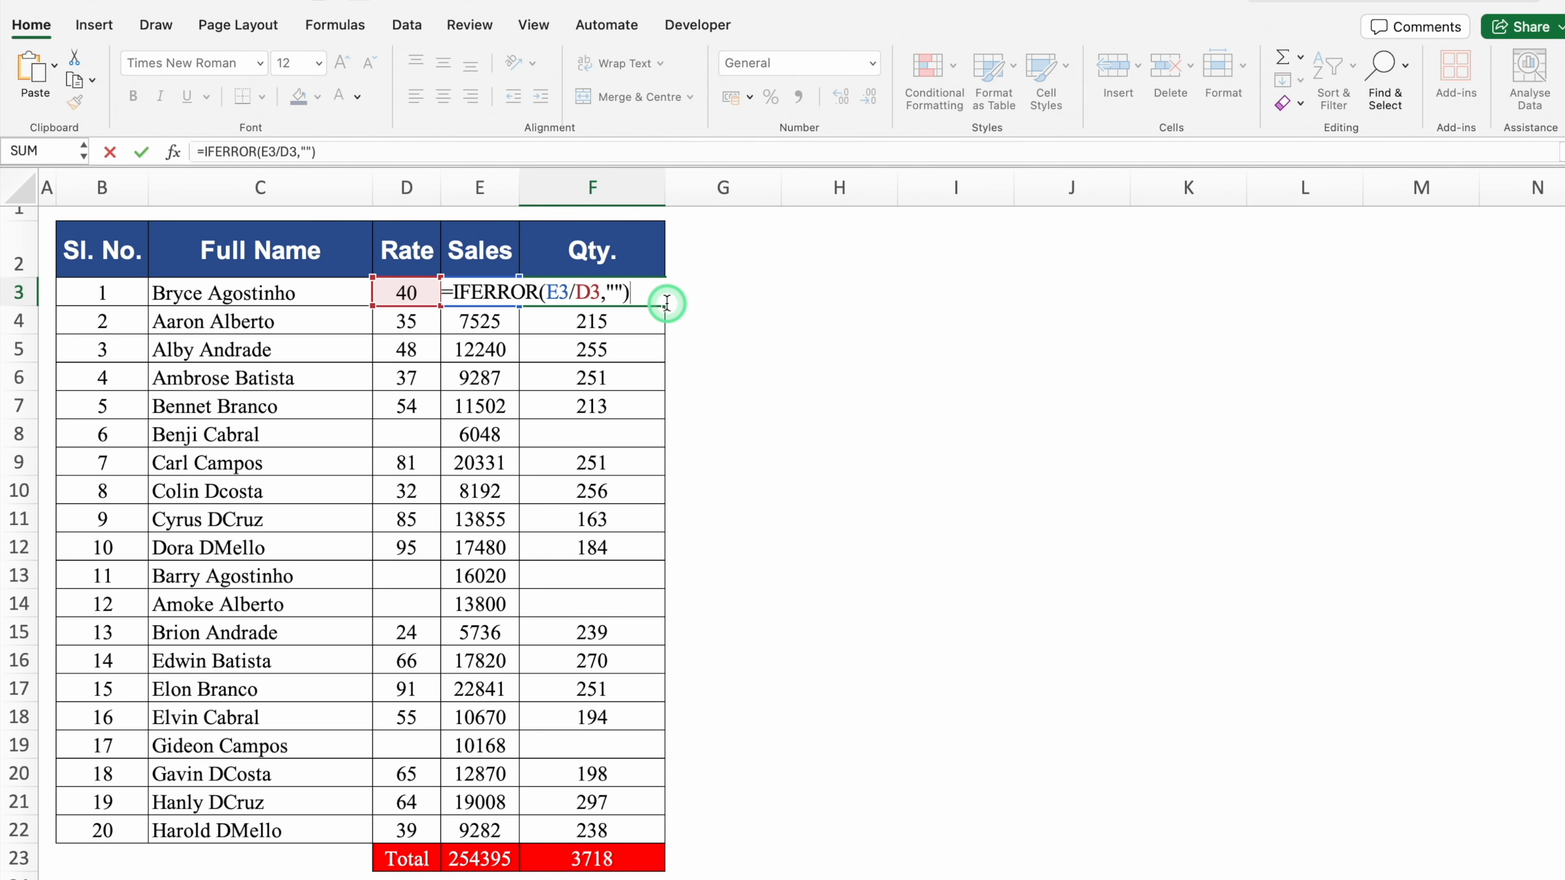
{"action": "left_click", "coordinate": [615, 292]}
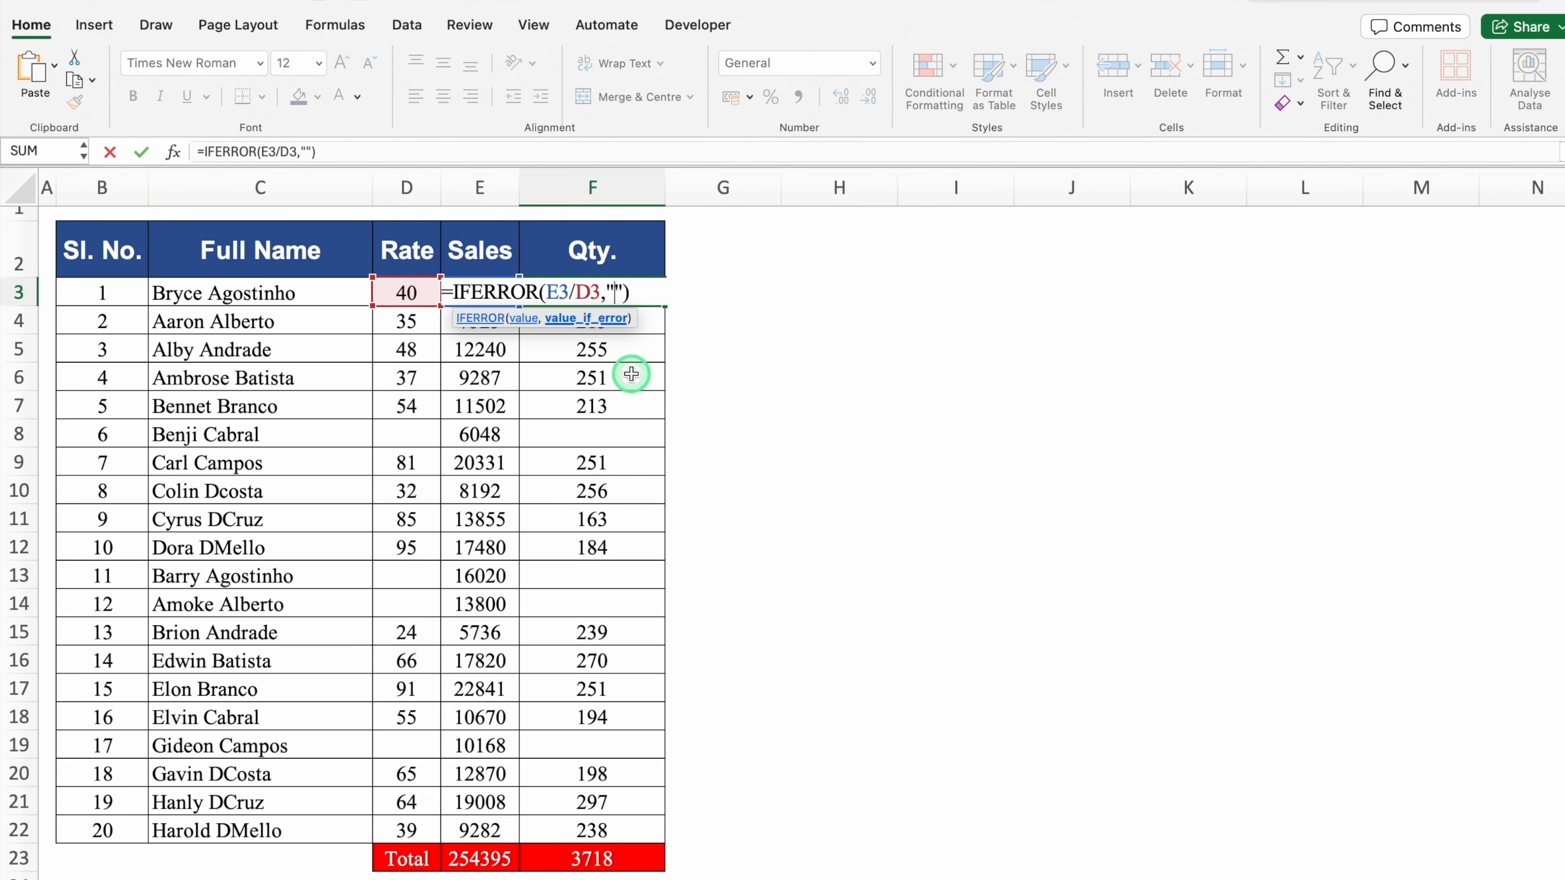
{"action": "type", "text": "No Data"}
{"action": "key", "text": "Return"}
Fill the No Data formula down the Qty. column and check rows 8, 13, 14 and 19
{"action": "left_click", "coordinate": [637, 294]}
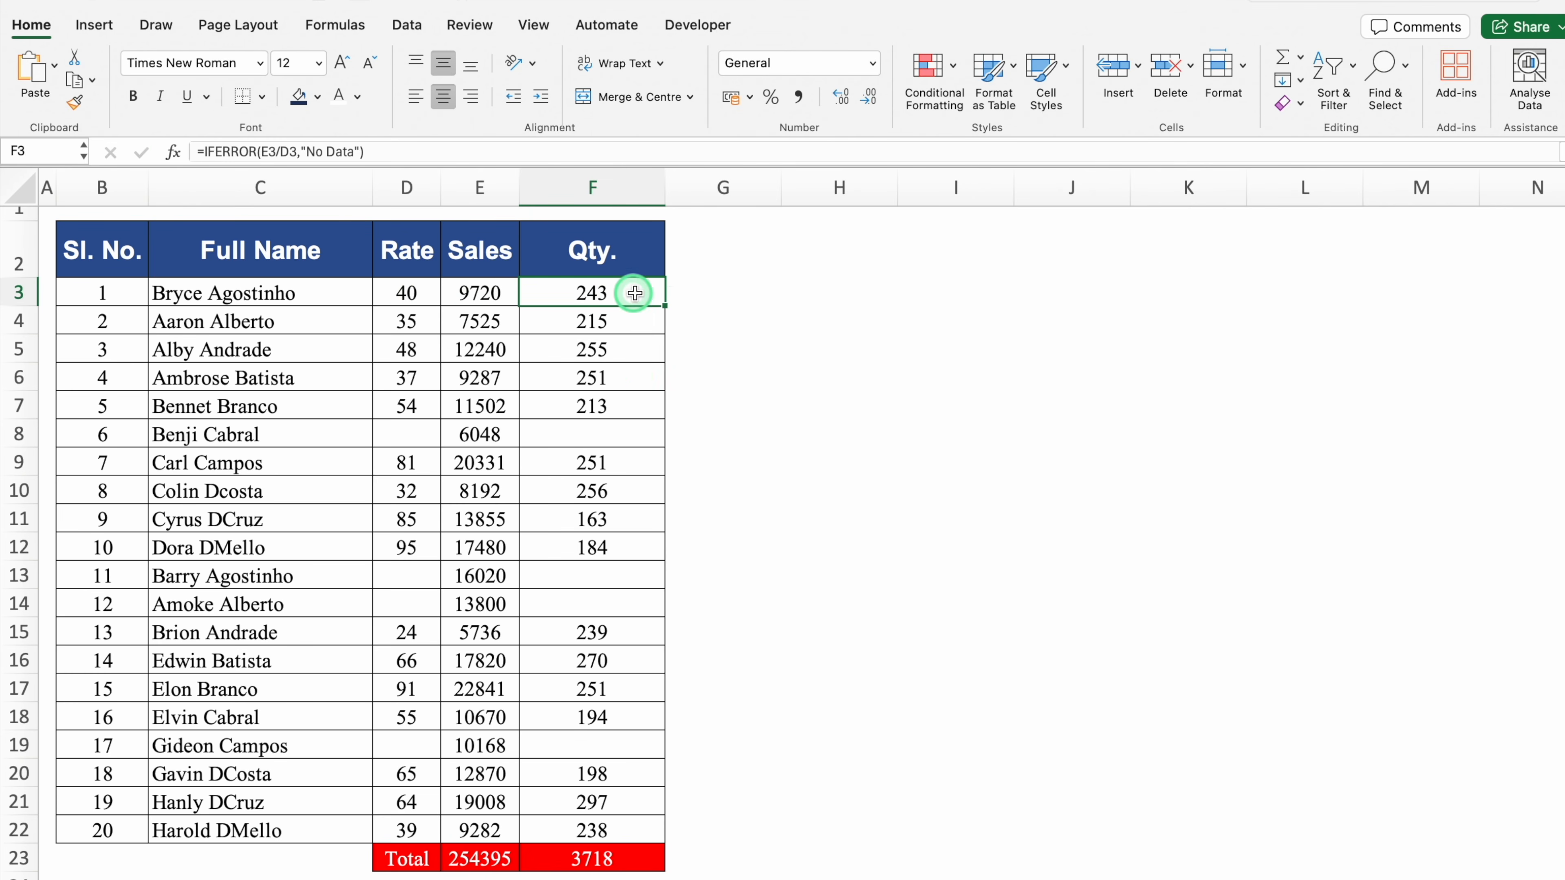
{"action": "double_click", "coordinate": [665, 306]}
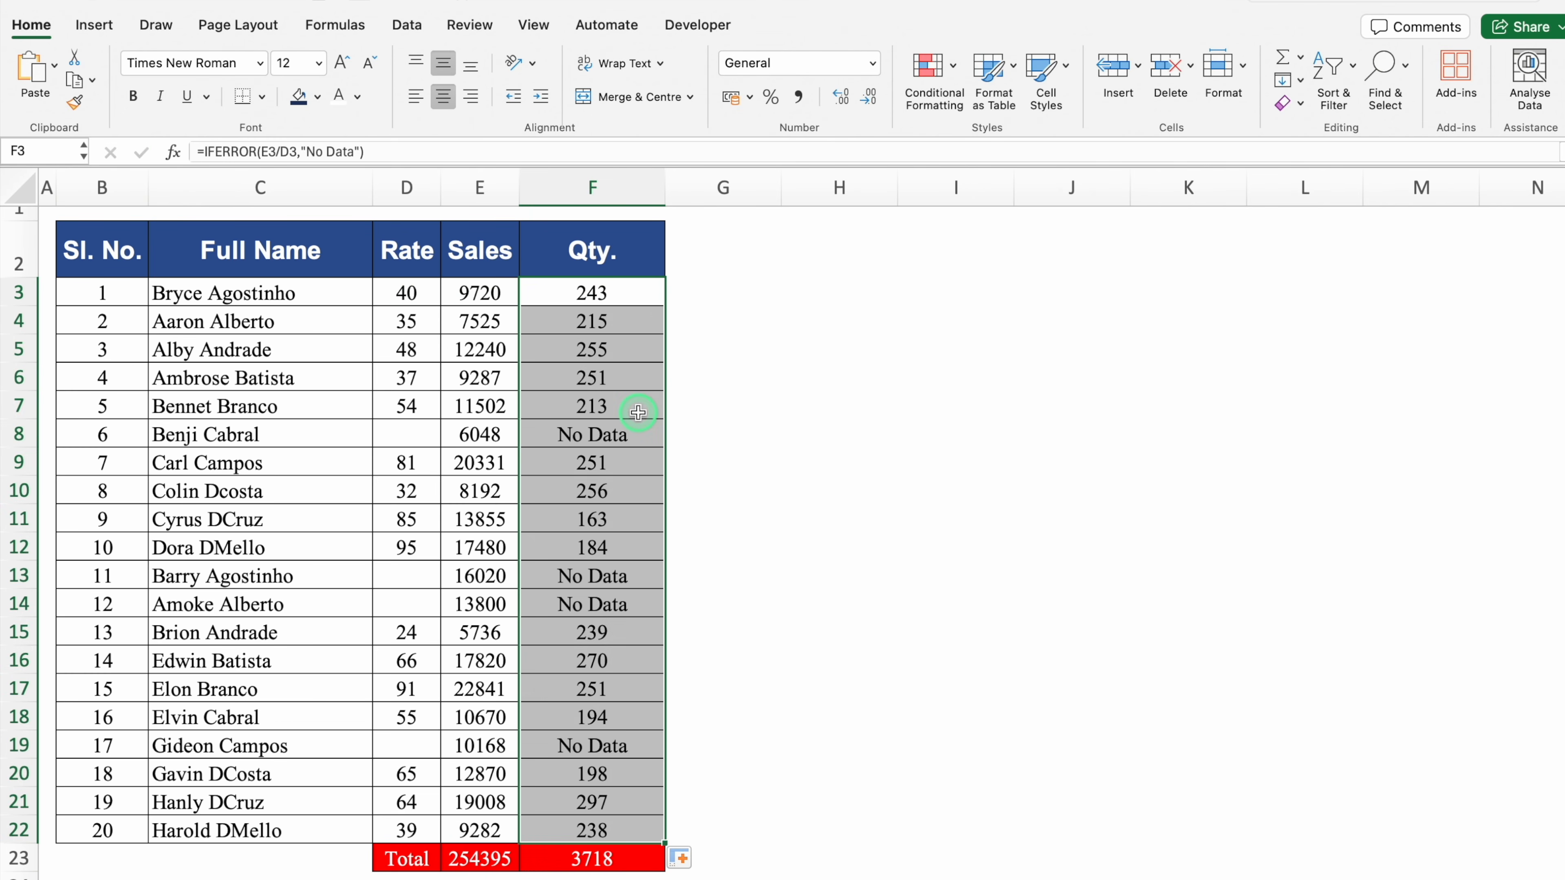
{"action": "left_click", "coordinate": [643, 435]}
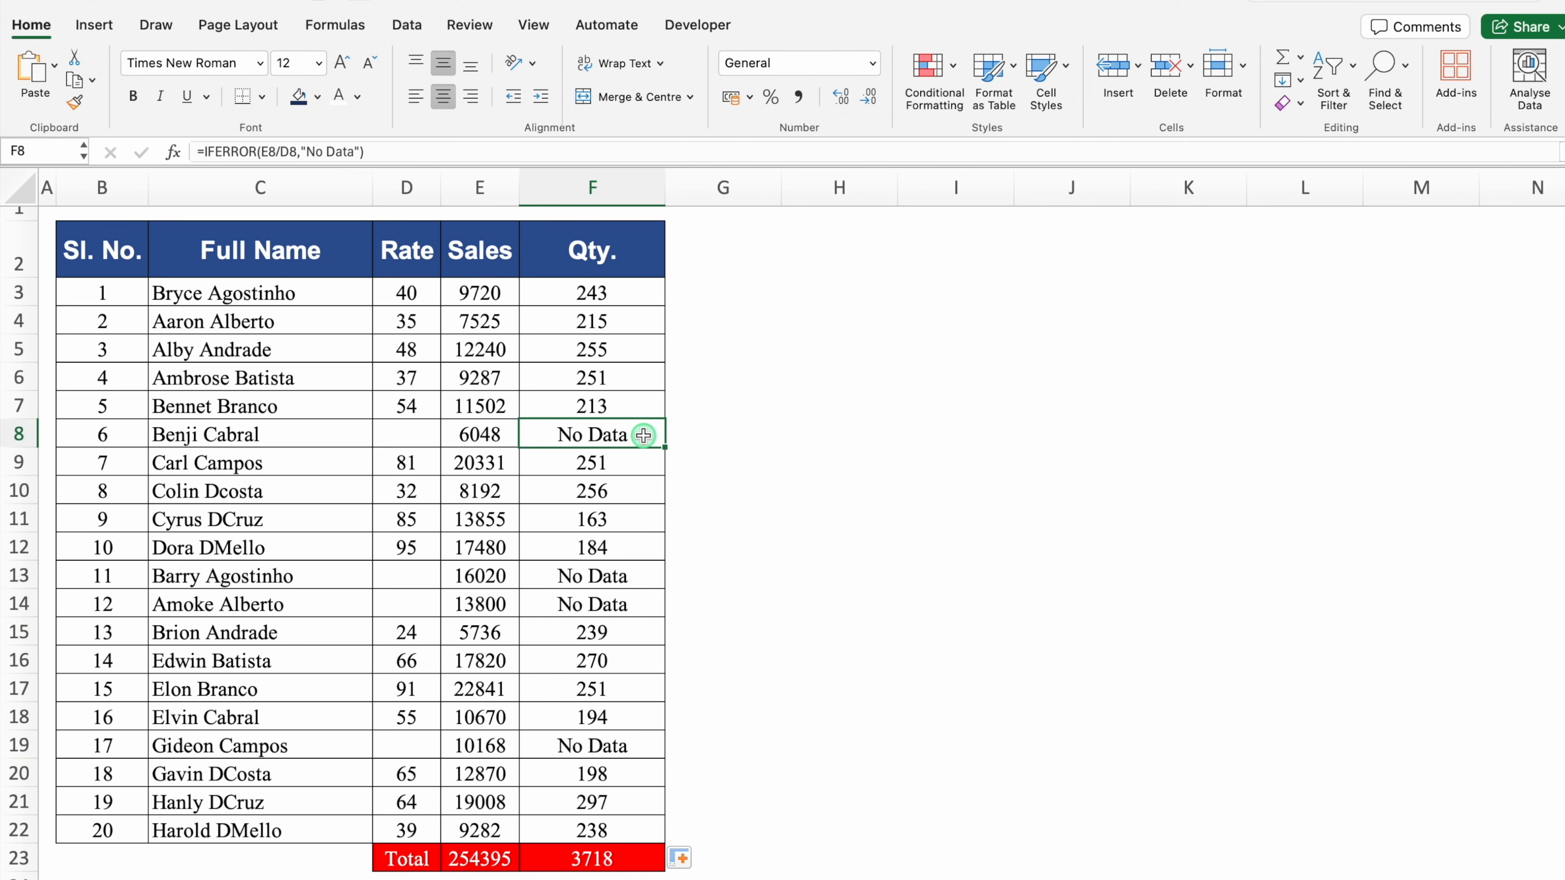
{"action": "left_click", "coordinate": [644, 579]}
{"action": "left_click", "coordinate": [645, 607]}
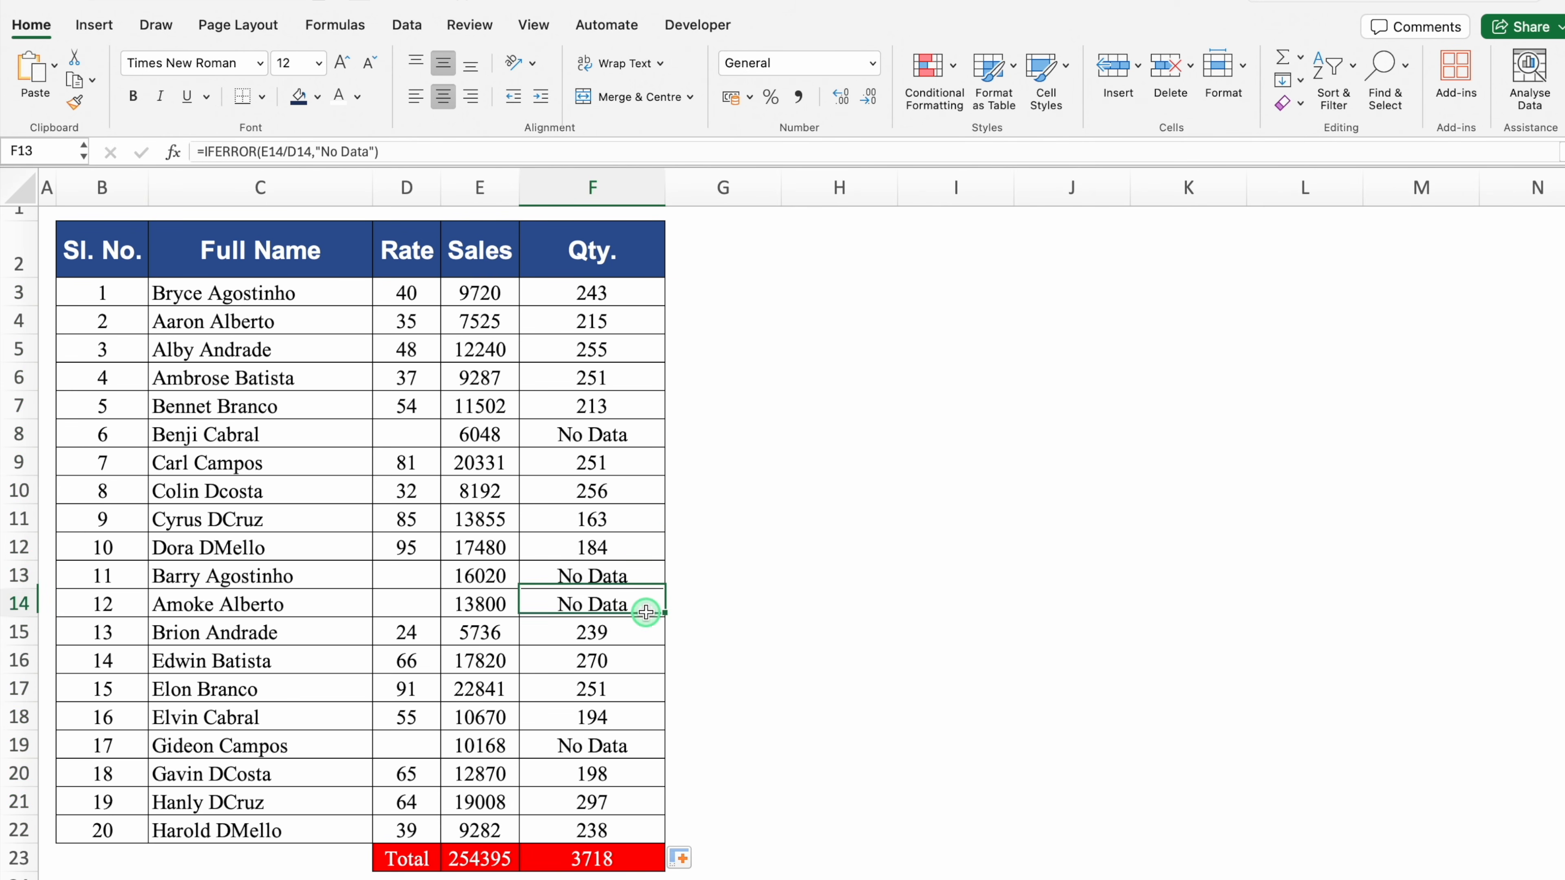
{"action": "left_click", "coordinate": [646, 746]}
Enter a rate of 20 in D8
{"action": "left_click", "coordinate": [409, 434]}
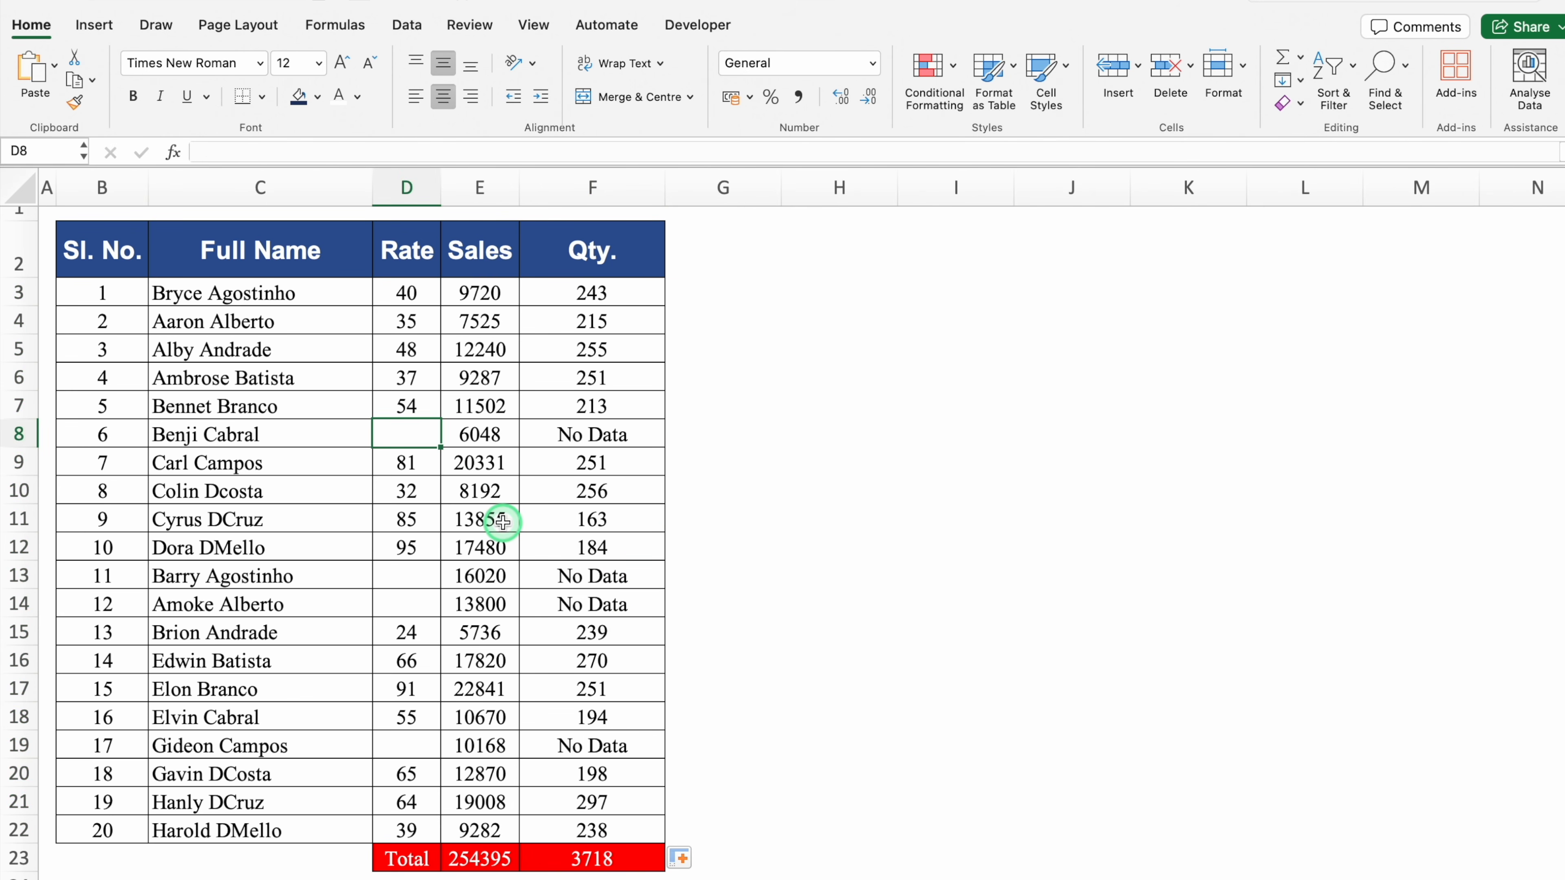
{"action": "type", "text": "20"}
{"action": "key", "text": "Return"}
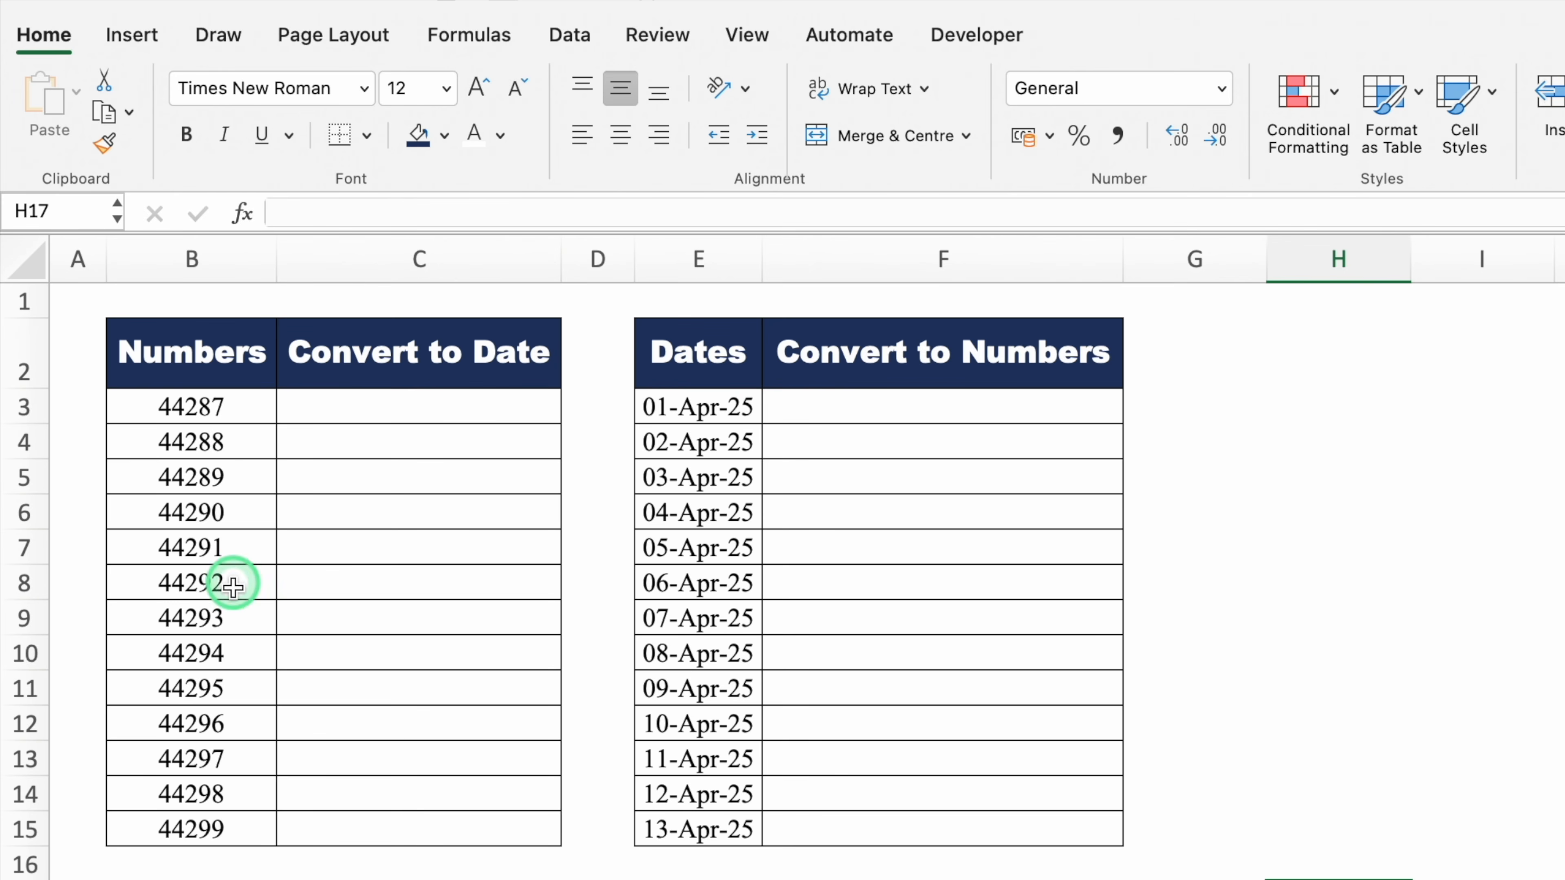
Copy numbers B3:B15 into C3 and format them as dates, 01-Apr-21 to 13-Apr-21
{"action": "left_click", "coordinate": [212, 406]}
{"action": "left_click_drag", "start_coordinate": [213, 407], "coordinate": [242, 829]}
{"action": "key", "text": "super+c"}
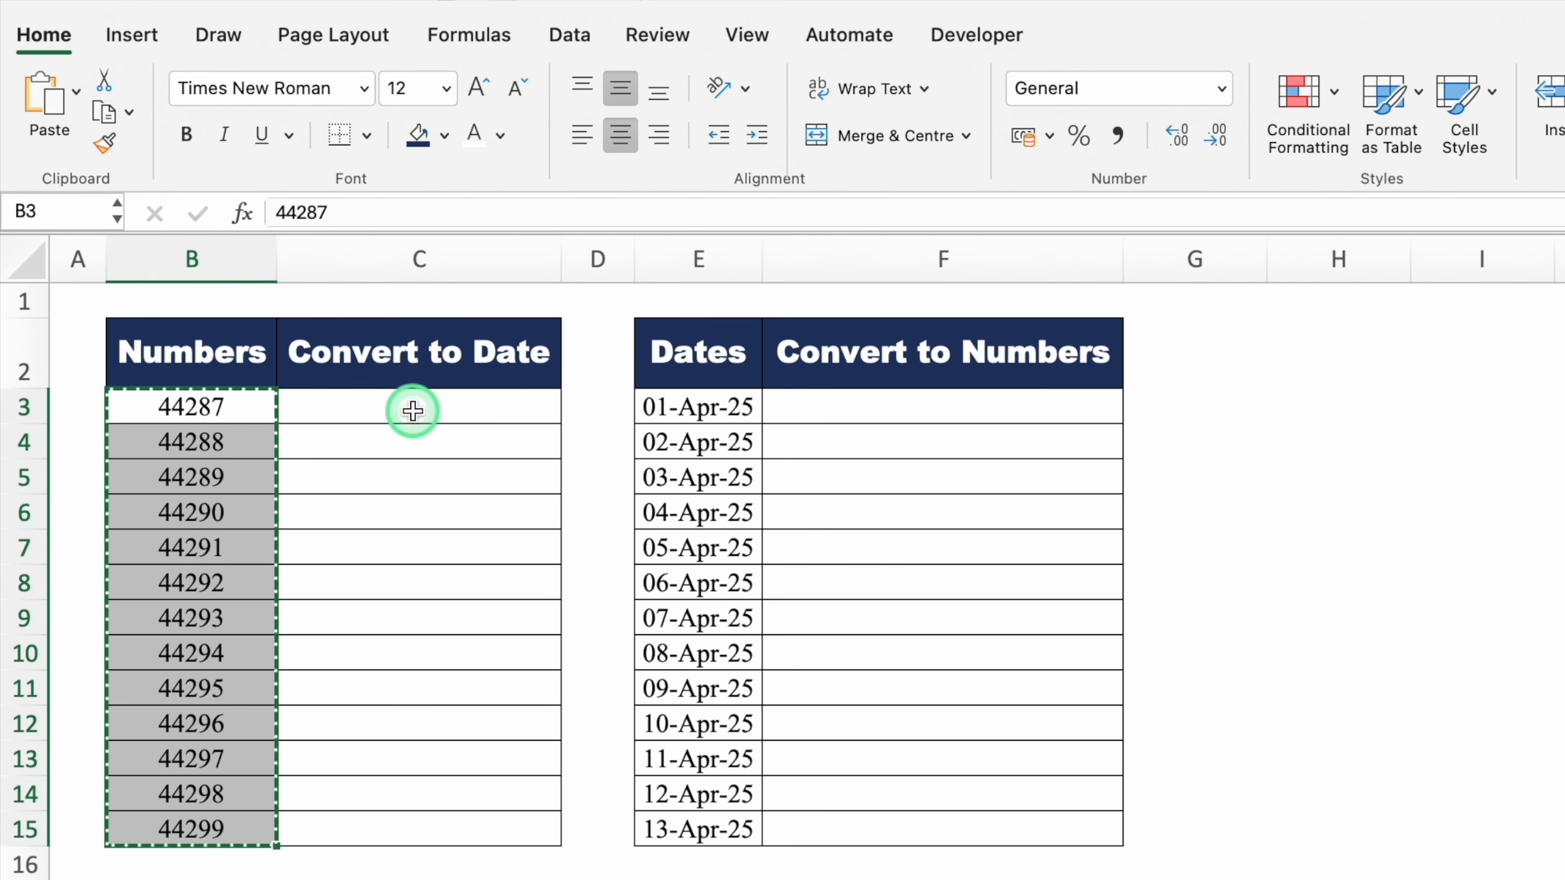
{"action": "left_click", "coordinate": [412, 412]}
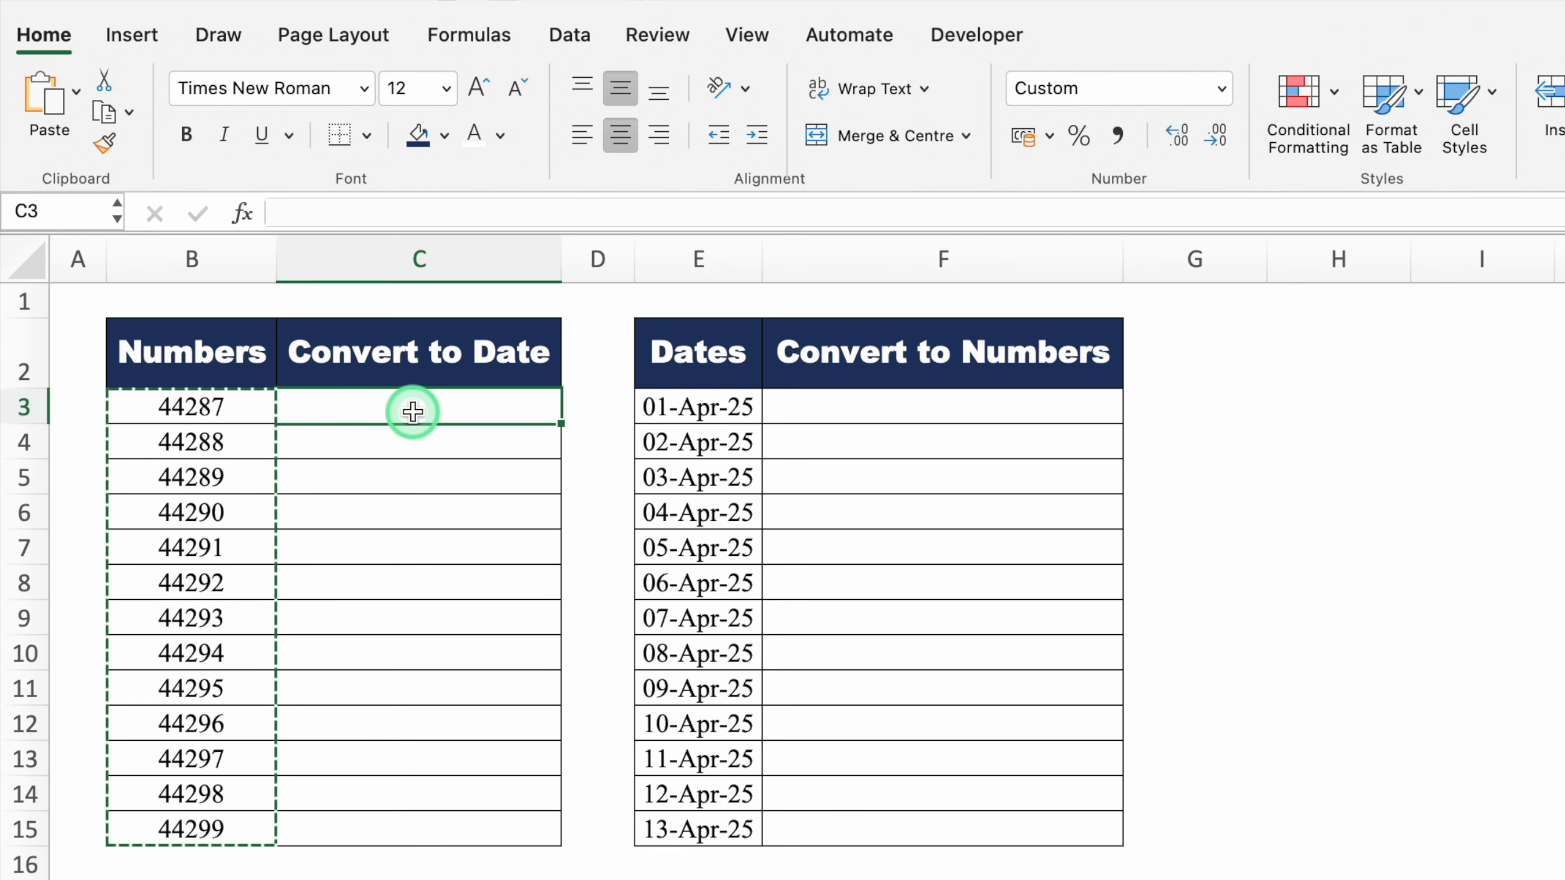
{"action": "key", "text": "super+v"}
{"action": "key", "text": "Escape"}
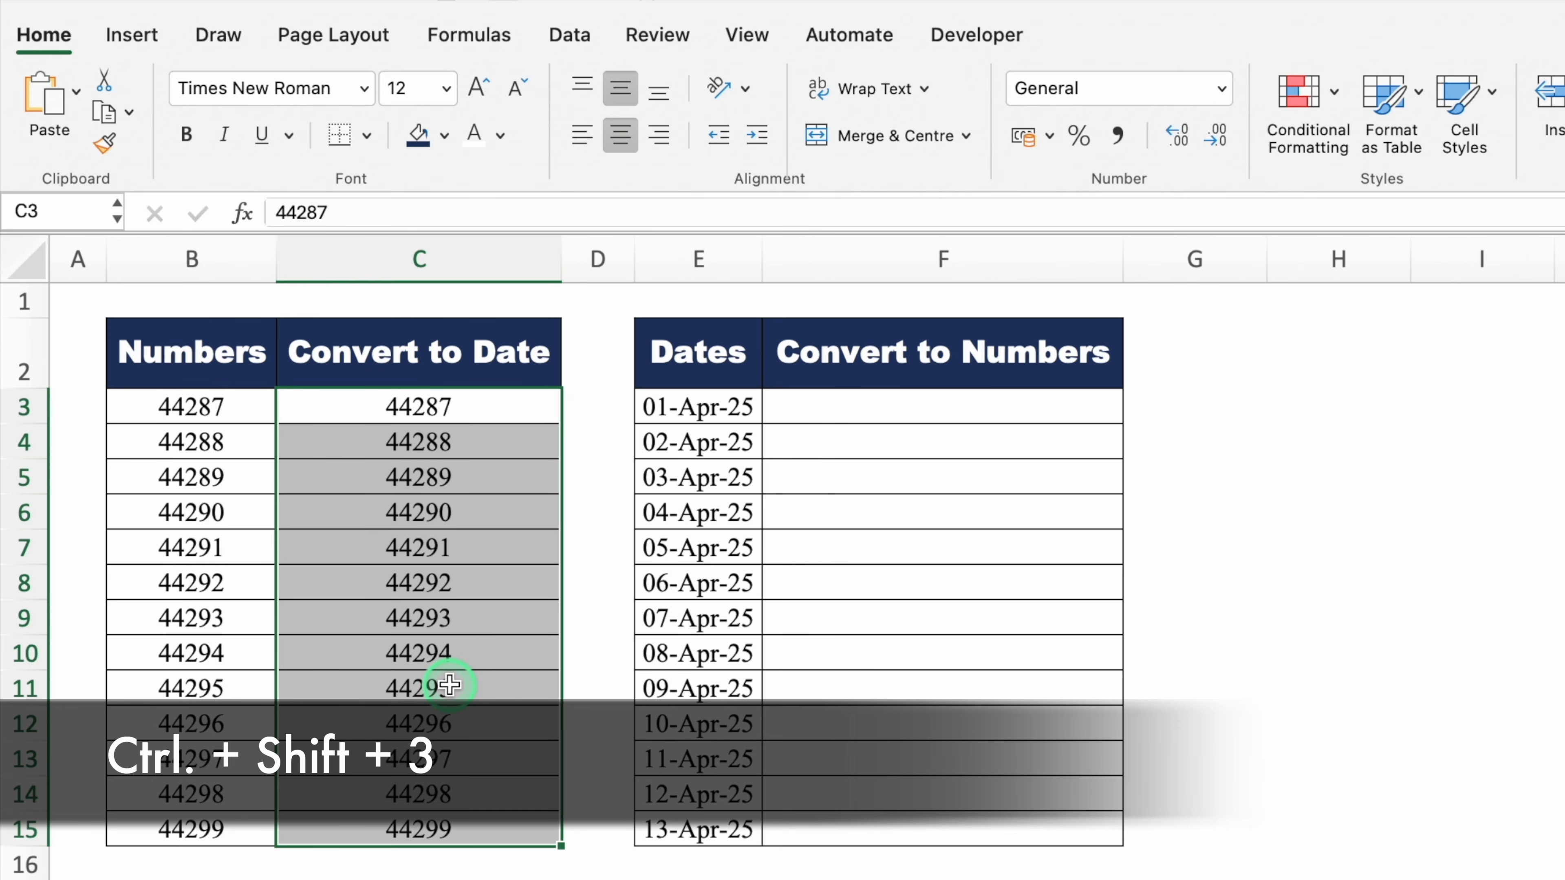
{"action": "key", "text": "ctrl+shift+3"}
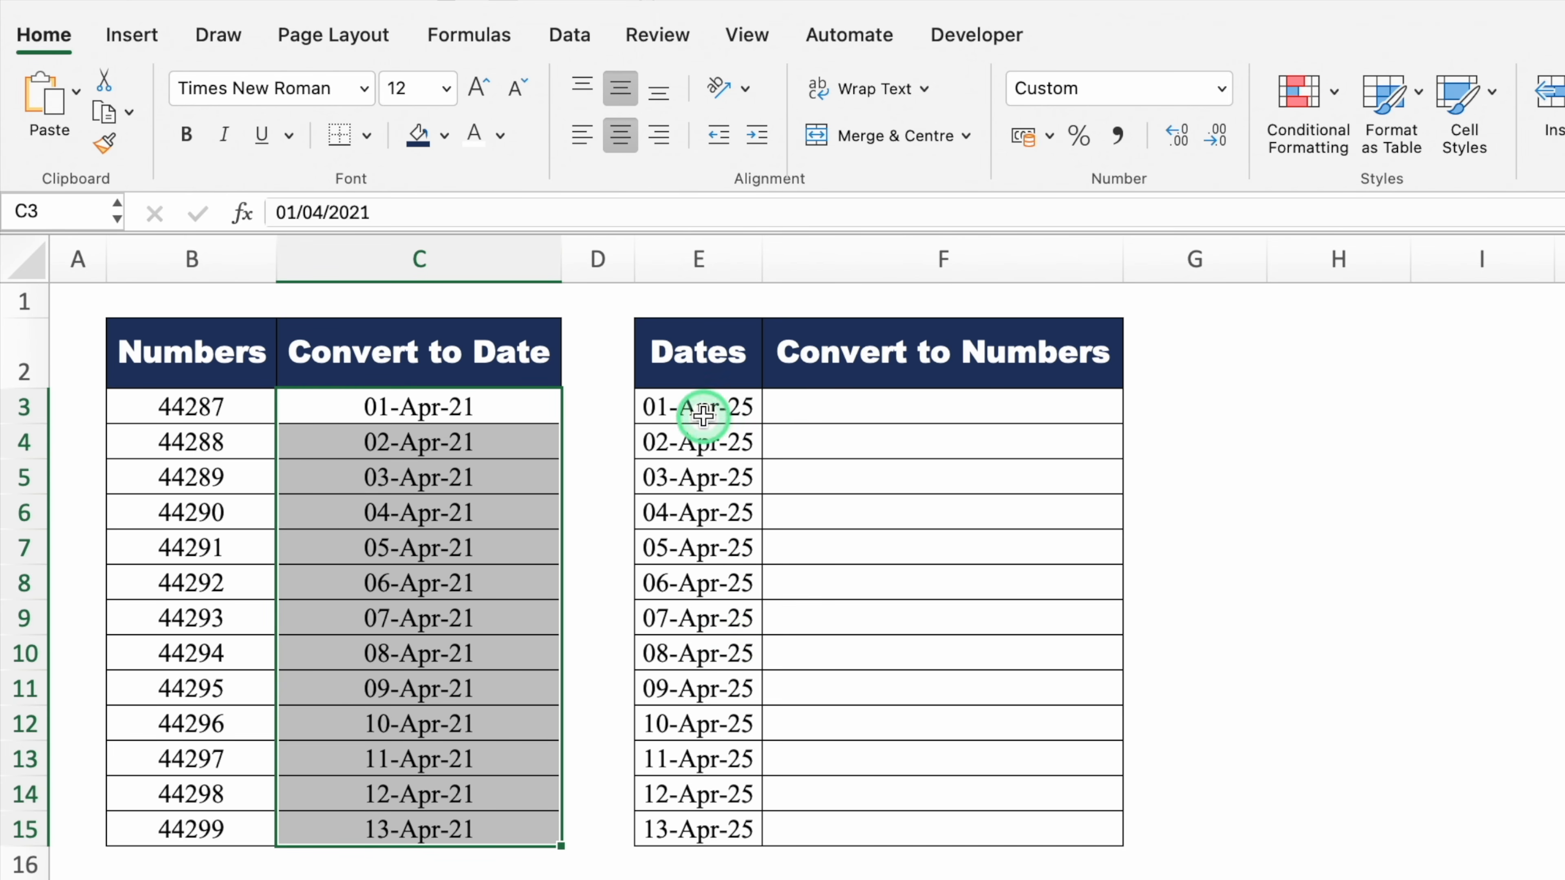
Copy dates E3:E15 into F3 and format them as numbers, 45,748.00 to 45,760.00
{"action": "left_click_drag", "start_coordinate": [702, 408], "coordinate": [733, 827]}
{"action": "key", "text": "super+c"}
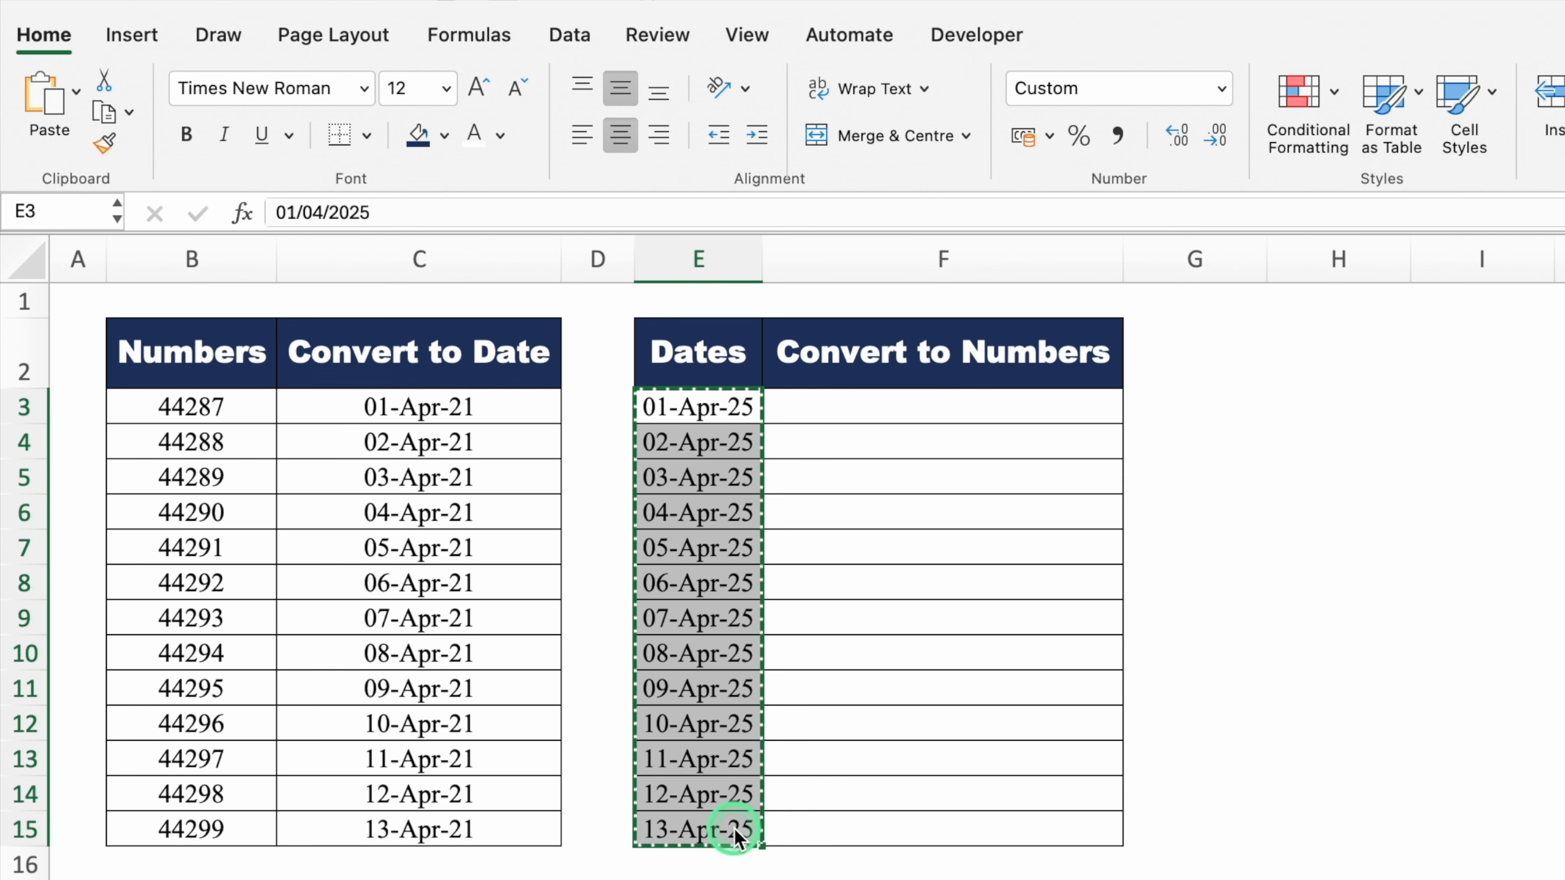
{"action": "left_click", "coordinate": [919, 404]}
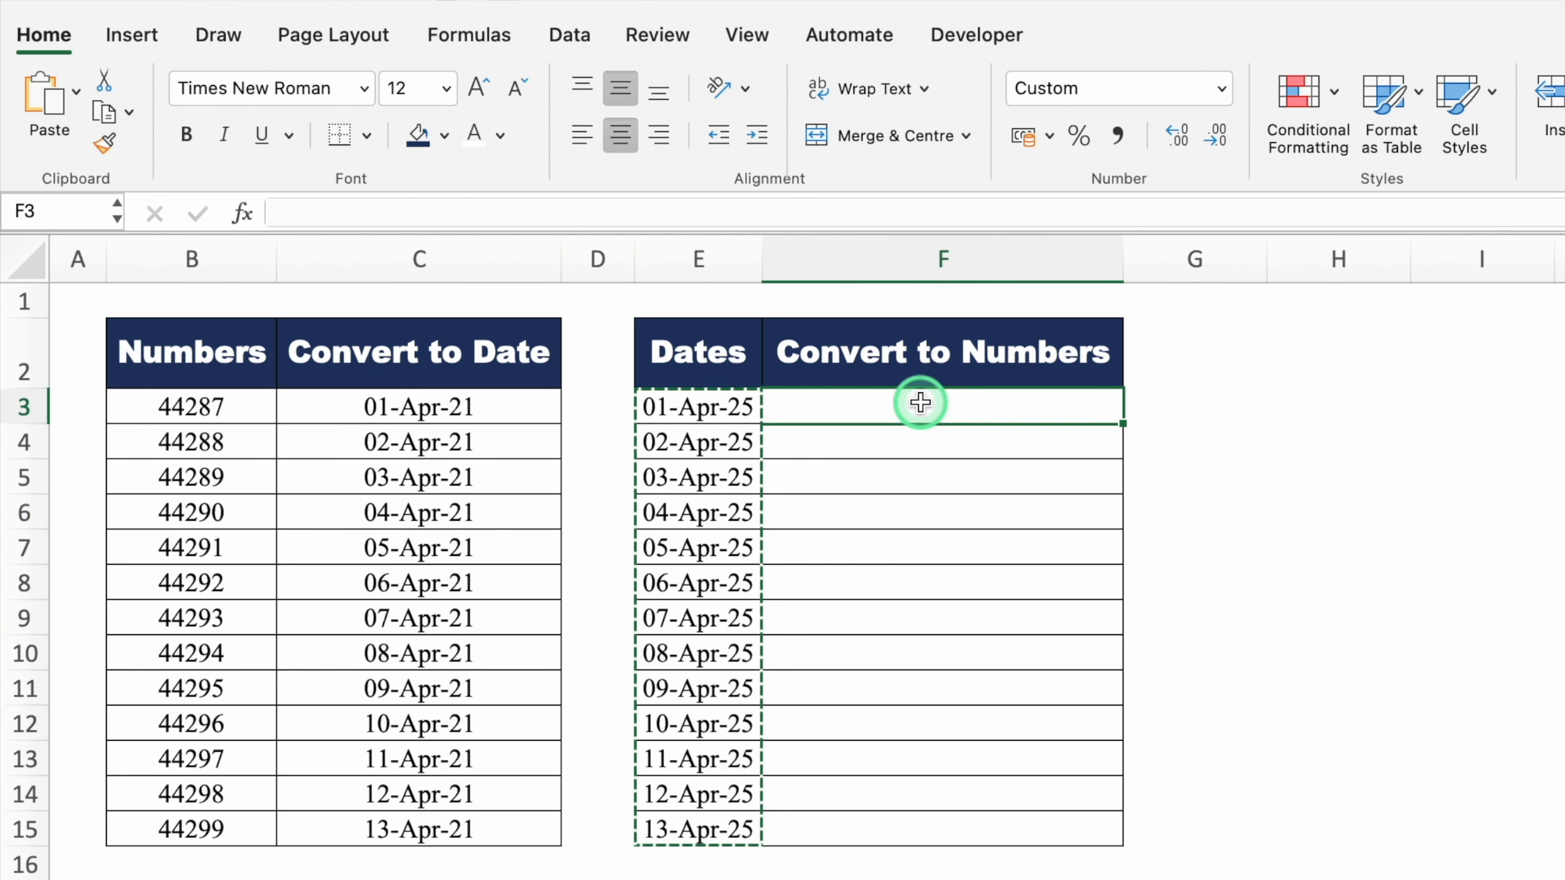
{"action": "key", "text": "super+v"}
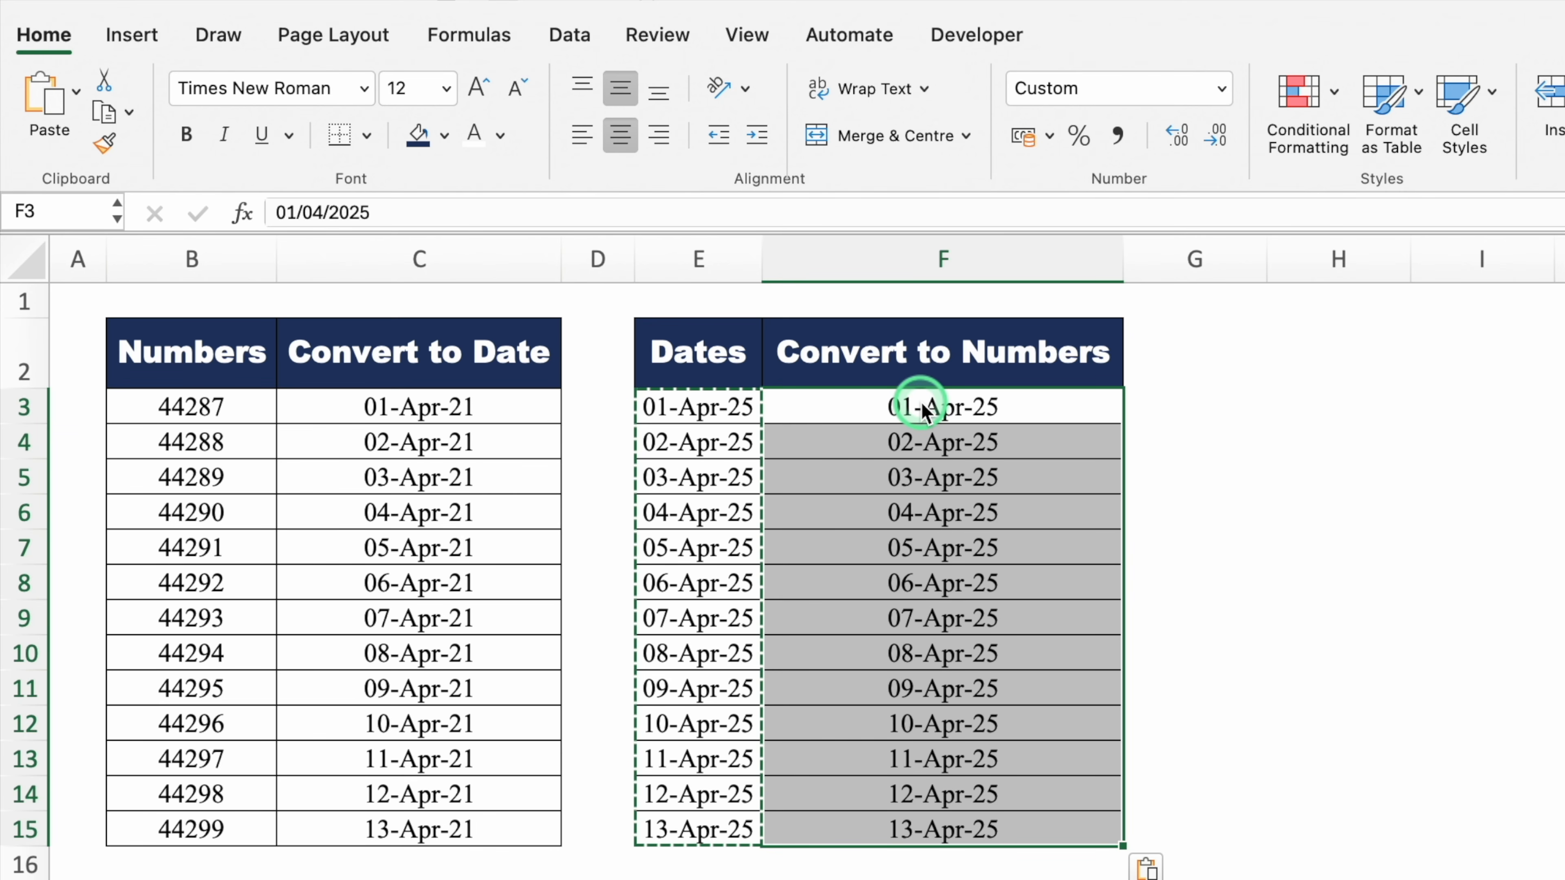
{"action": "key", "text": "Escape"}
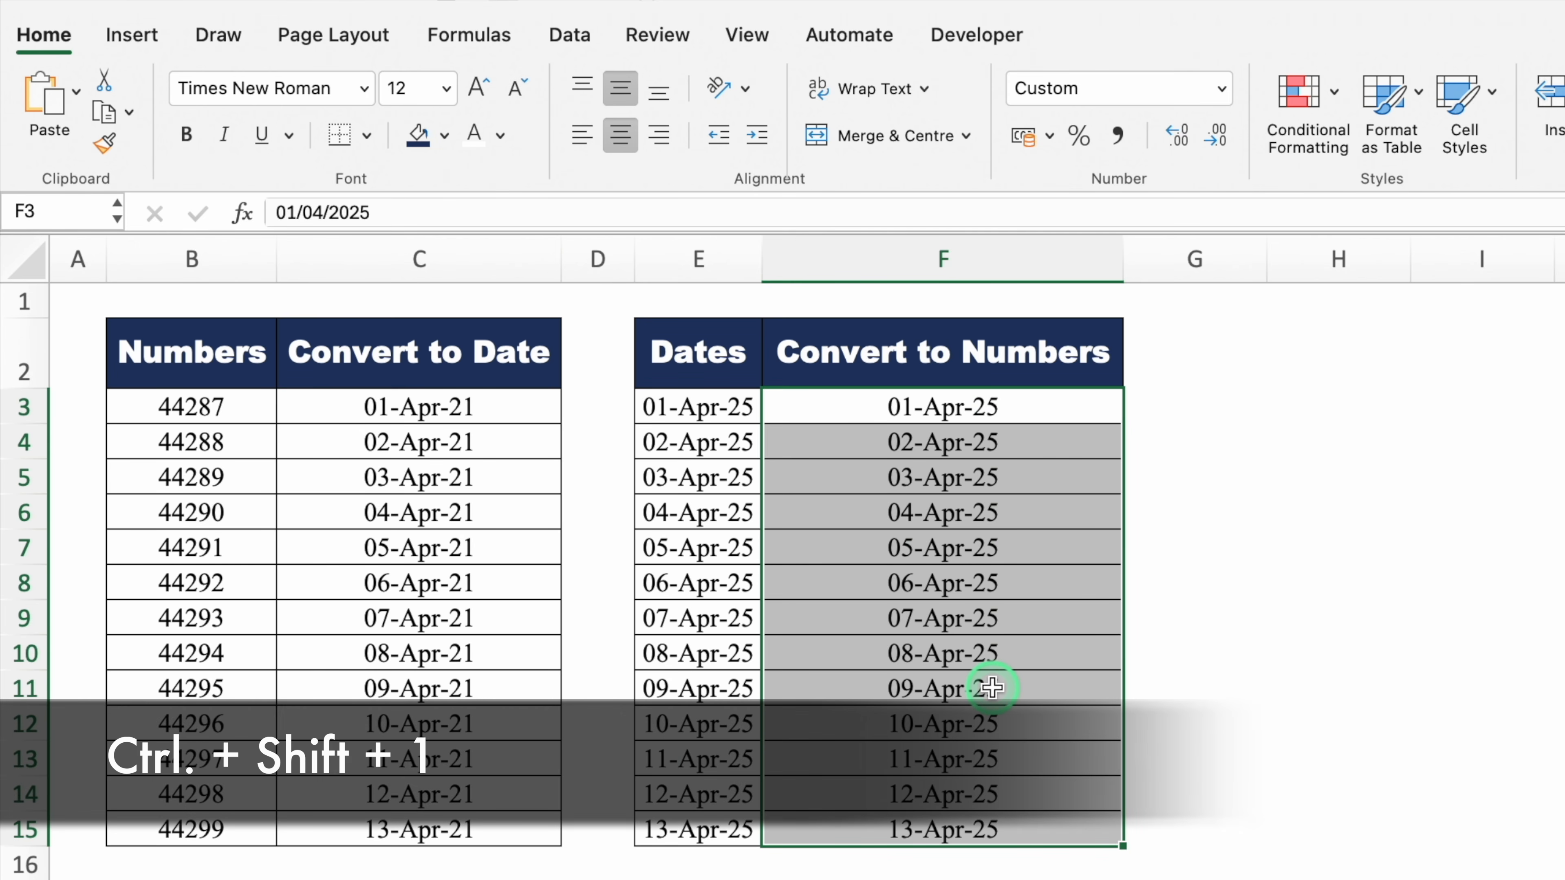
{"action": "key", "text": "ctrl+shift+1"}
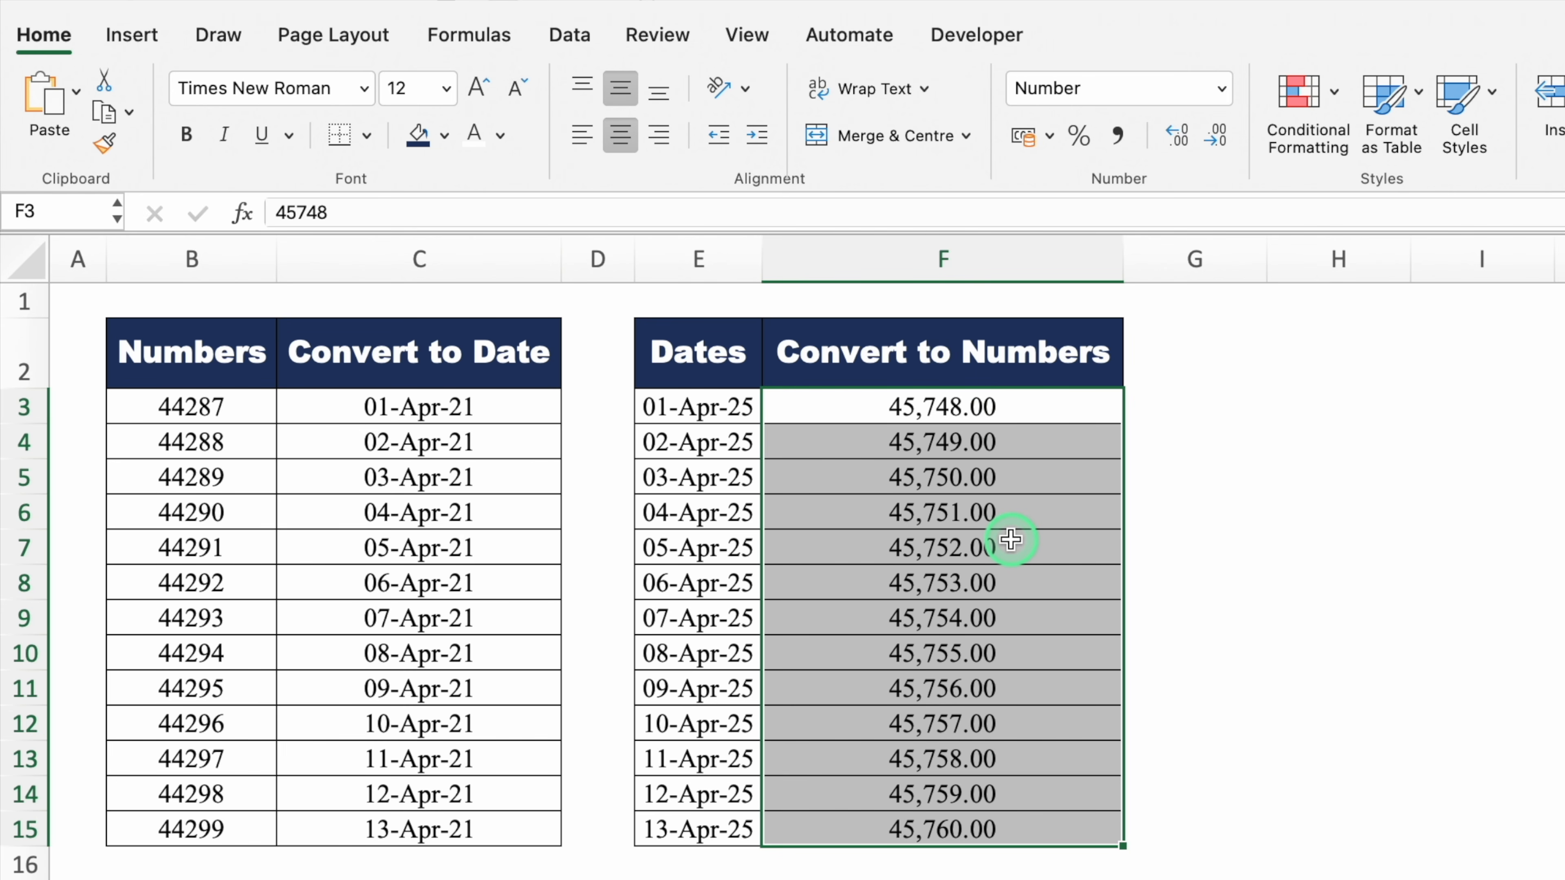
{"action": "key", "text": "ctrl+1"}
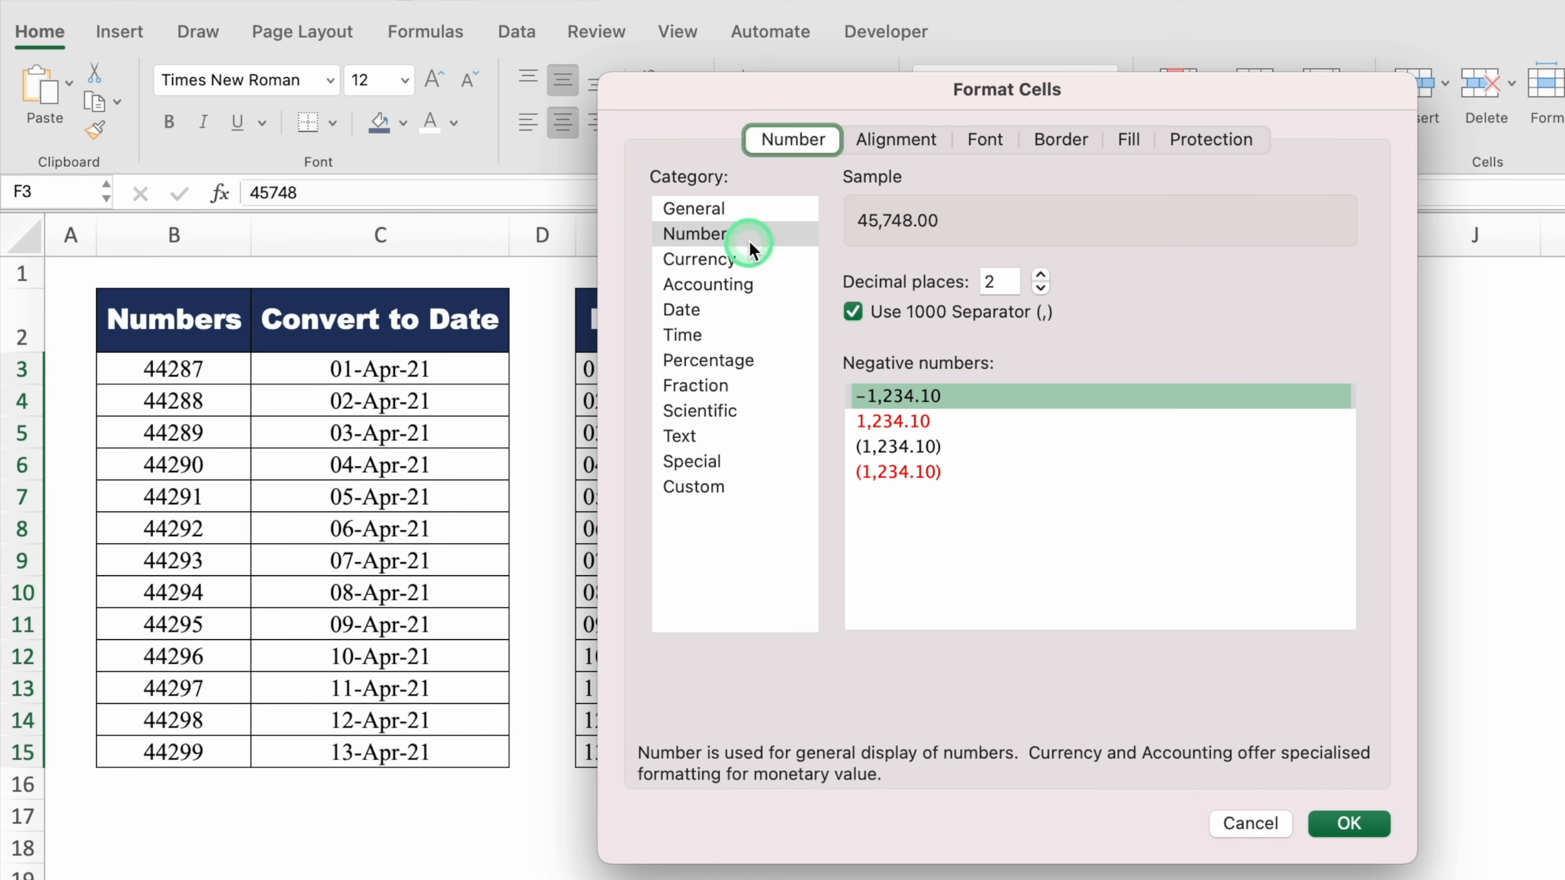
Format the converted numbers with 0 decimal places and no thousands separator
{"action": "left_click", "coordinate": [747, 233]}
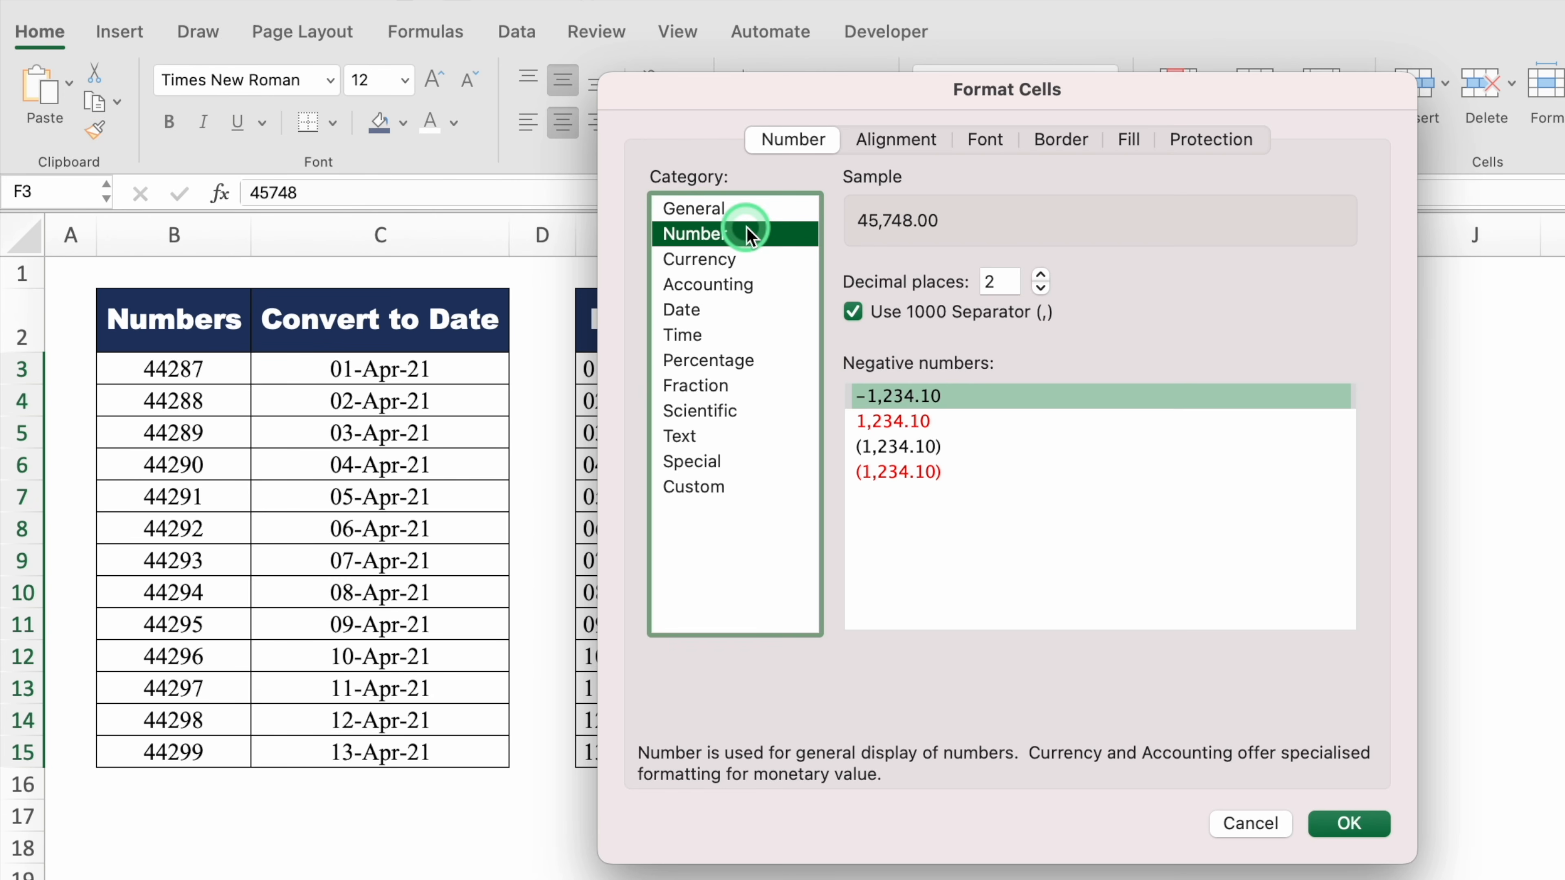
{"action": "left_click", "coordinate": [1040, 287]}
{"action": "left_click", "coordinate": [1041, 287]}
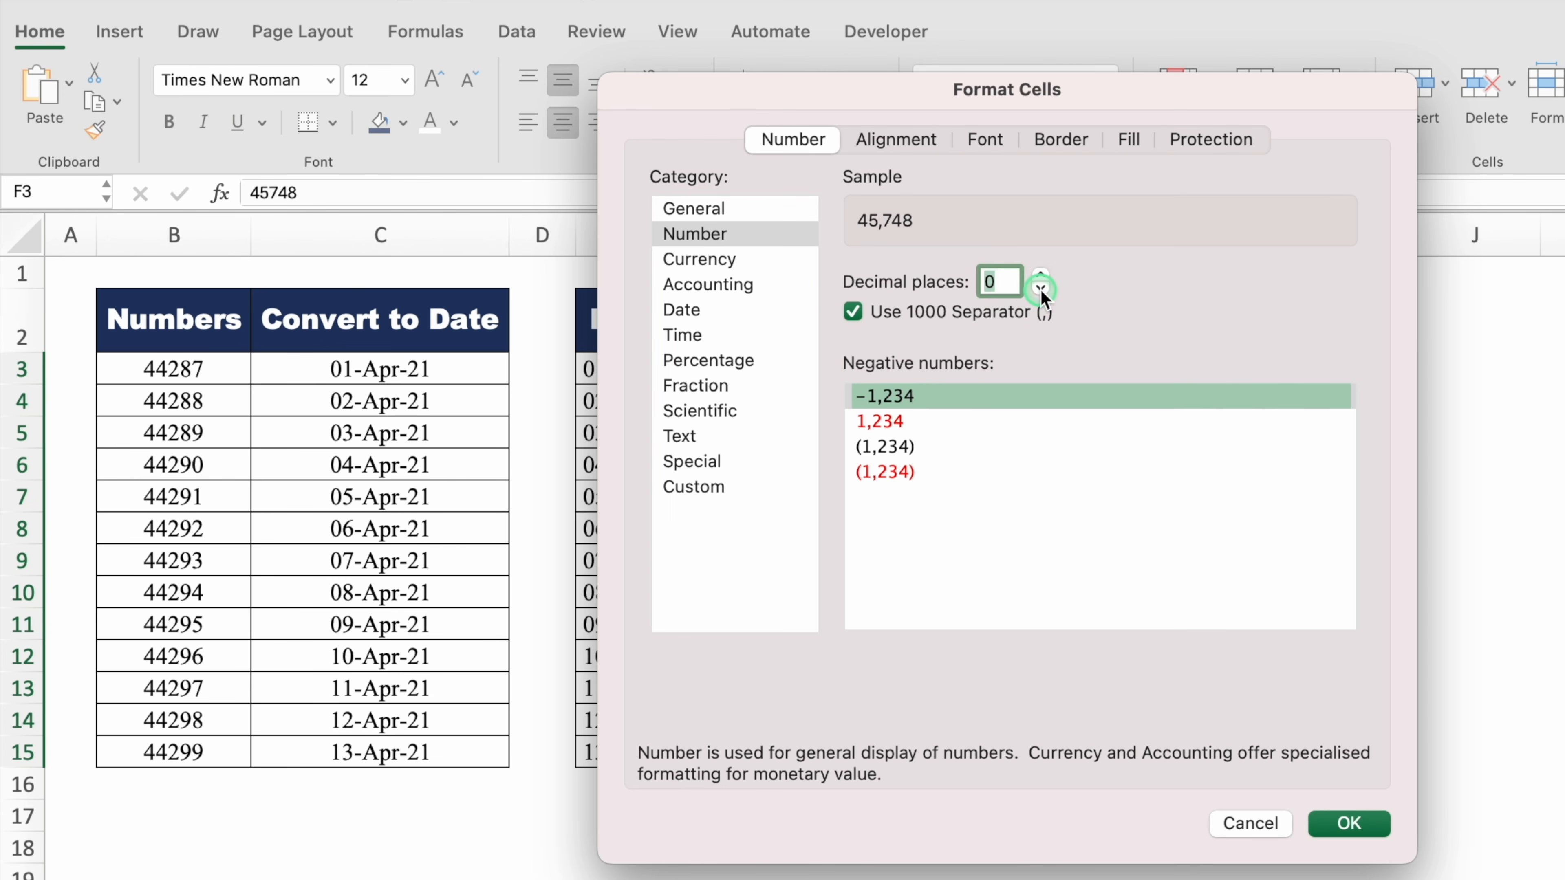
{"action": "left_click", "coordinate": [852, 312]}
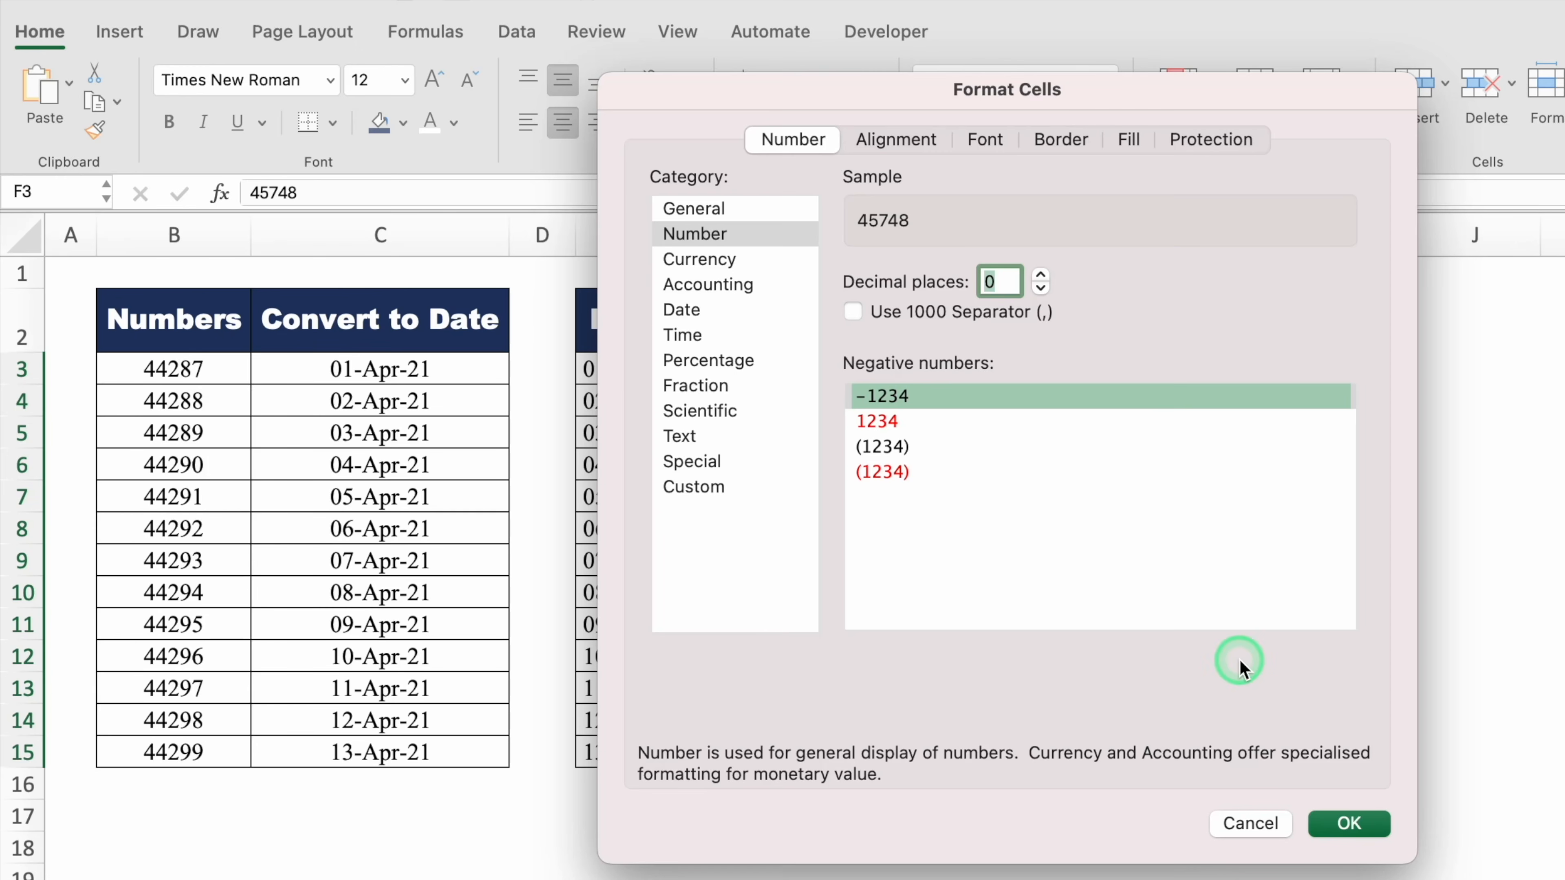
{"action": "left_click", "coordinate": [1349, 824]}
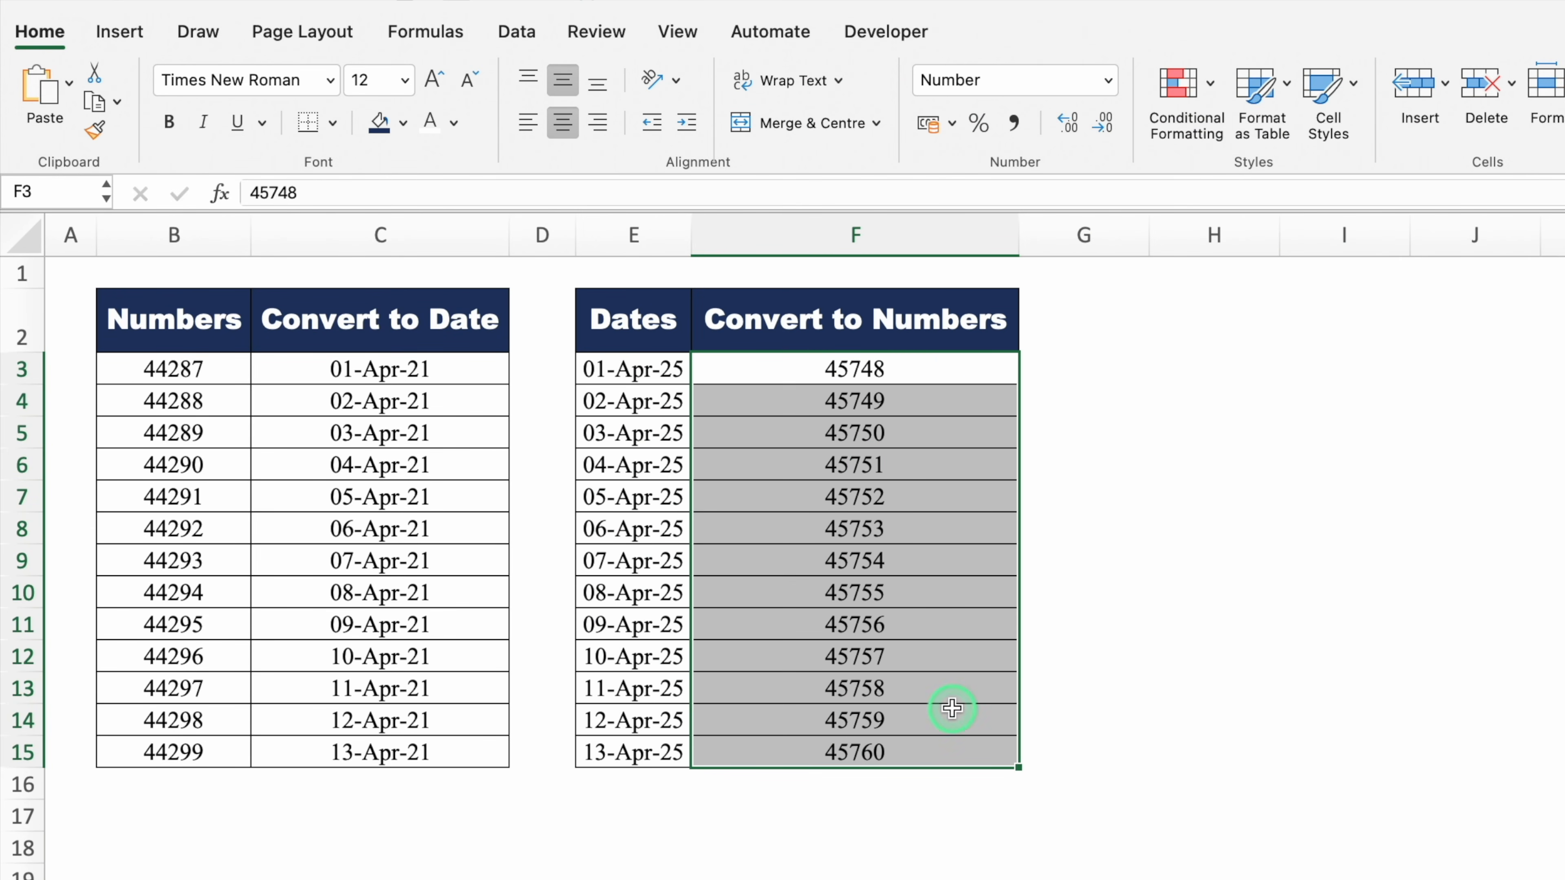
{"action": "left_click", "coordinate": [1176, 596]}
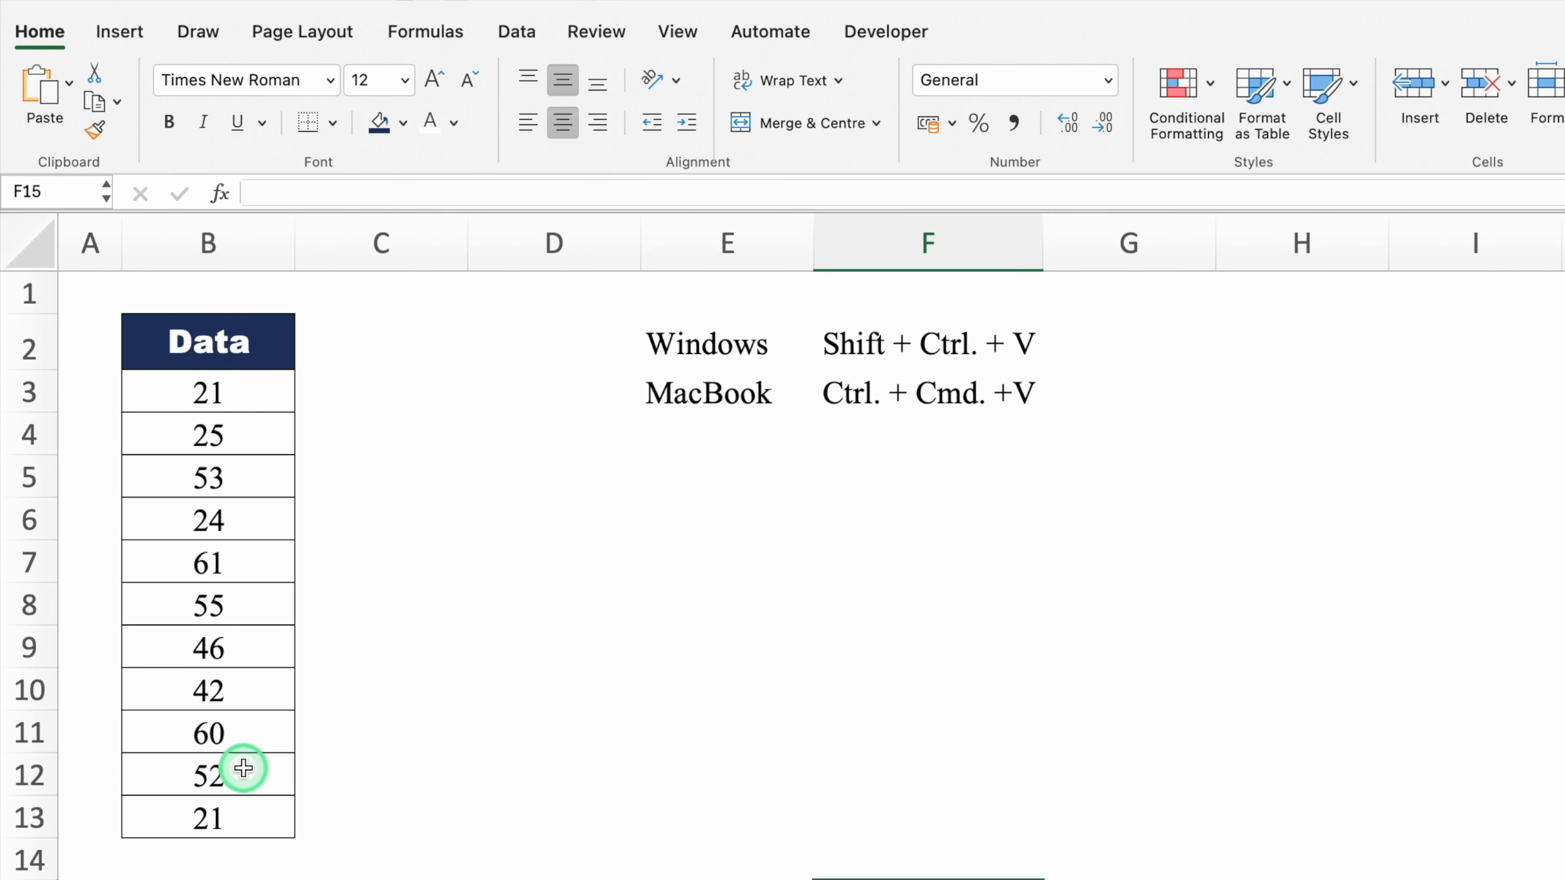
{"action": "left_click_drag", "start_coordinate": [264, 395], "coordinate": [266, 825]}
{"action": "key", "text": "super+1"}
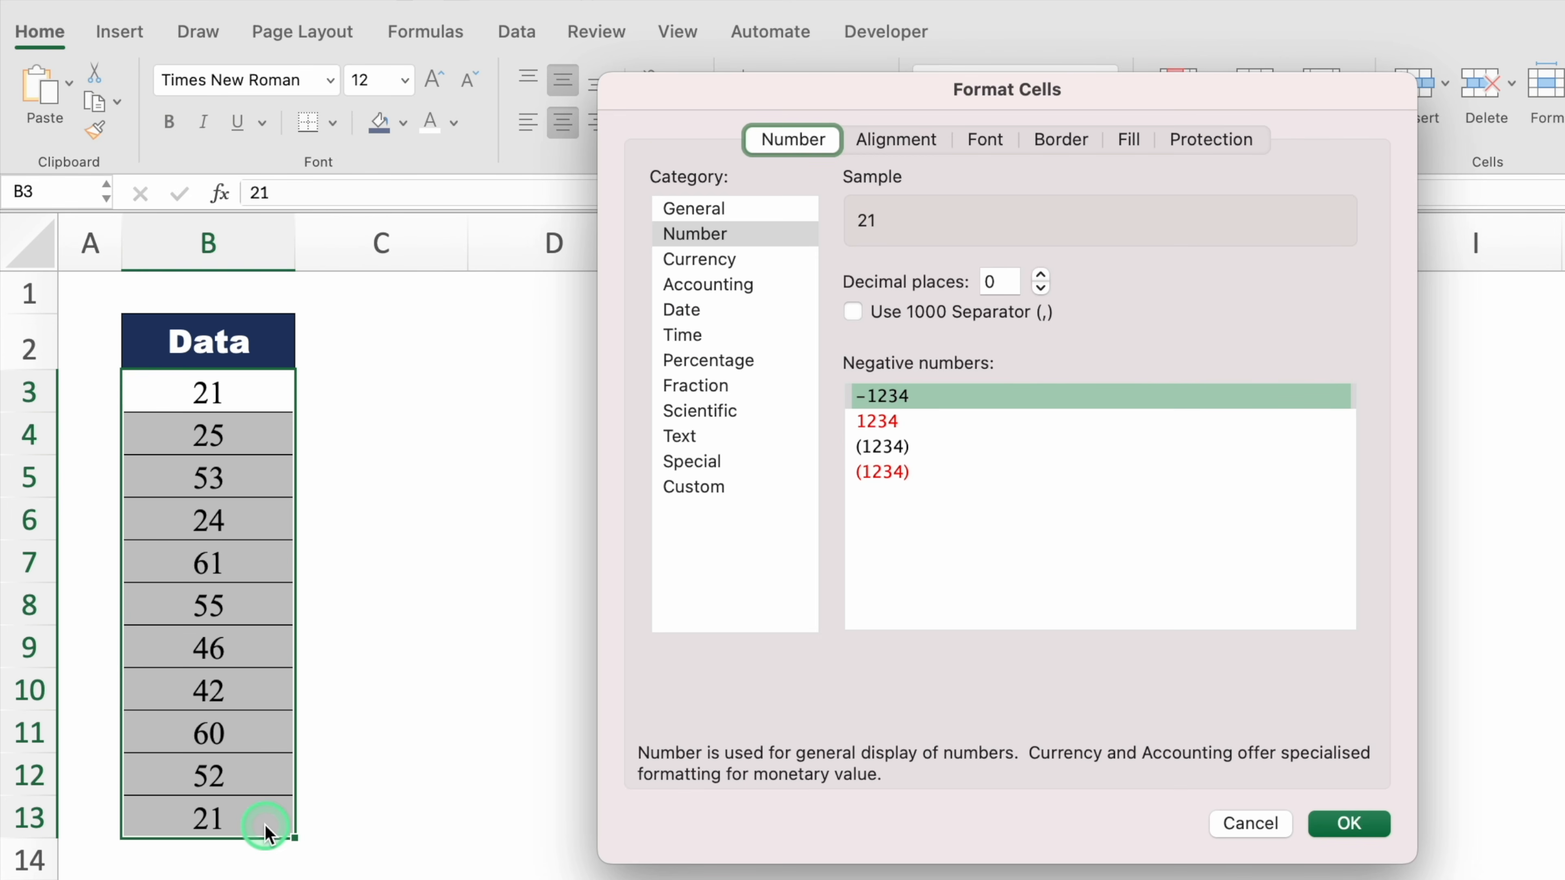
{"action": "left_click", "coordinate": [735, 361]}
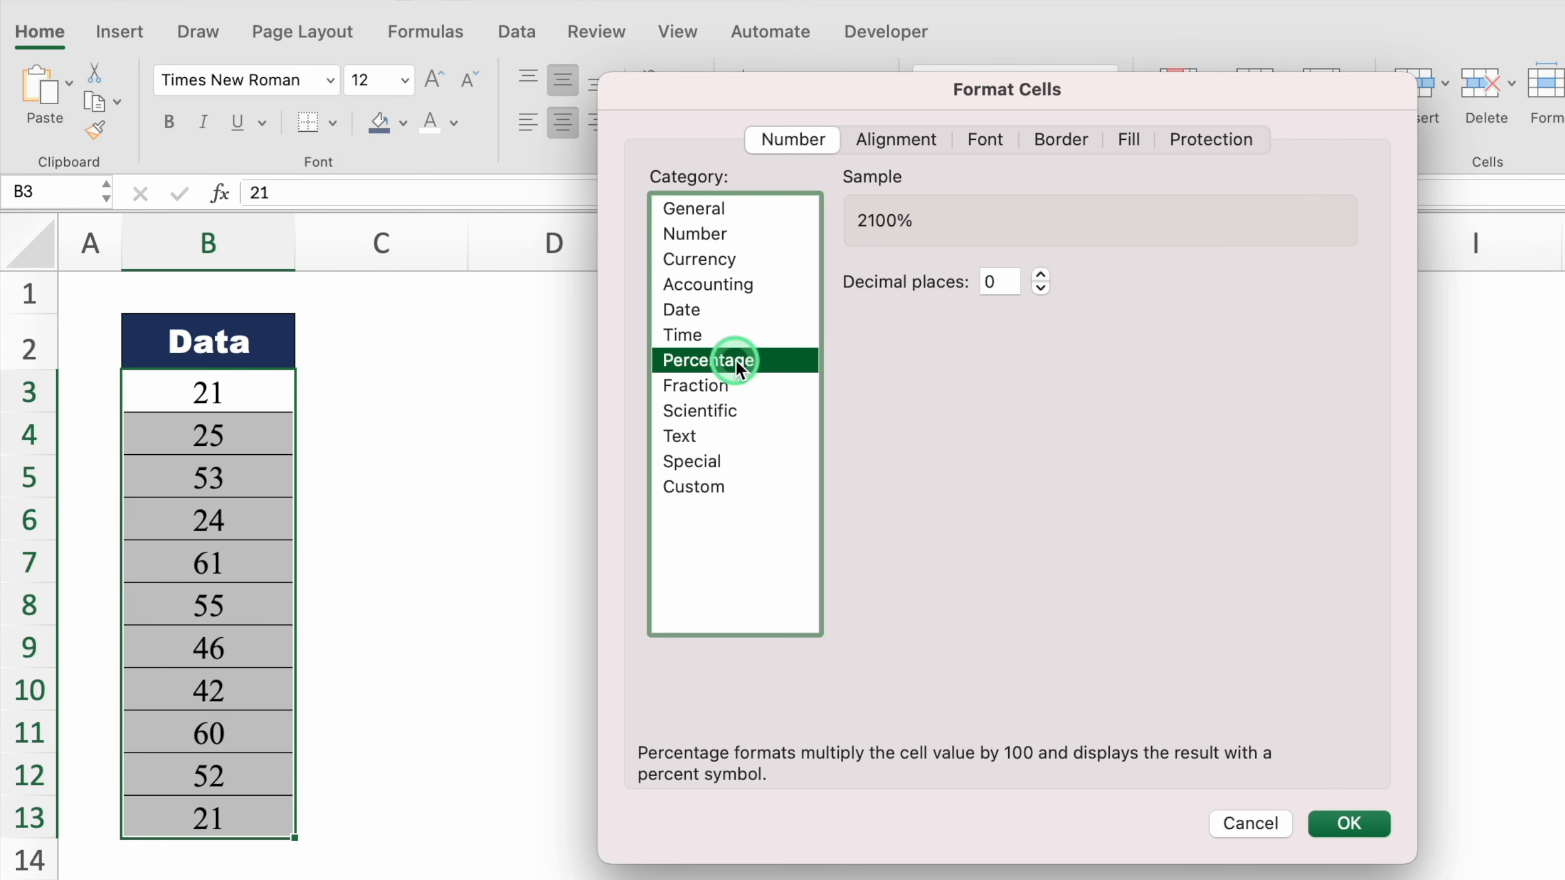
{"action": "left_click", "coordinate": [1347, 824]}
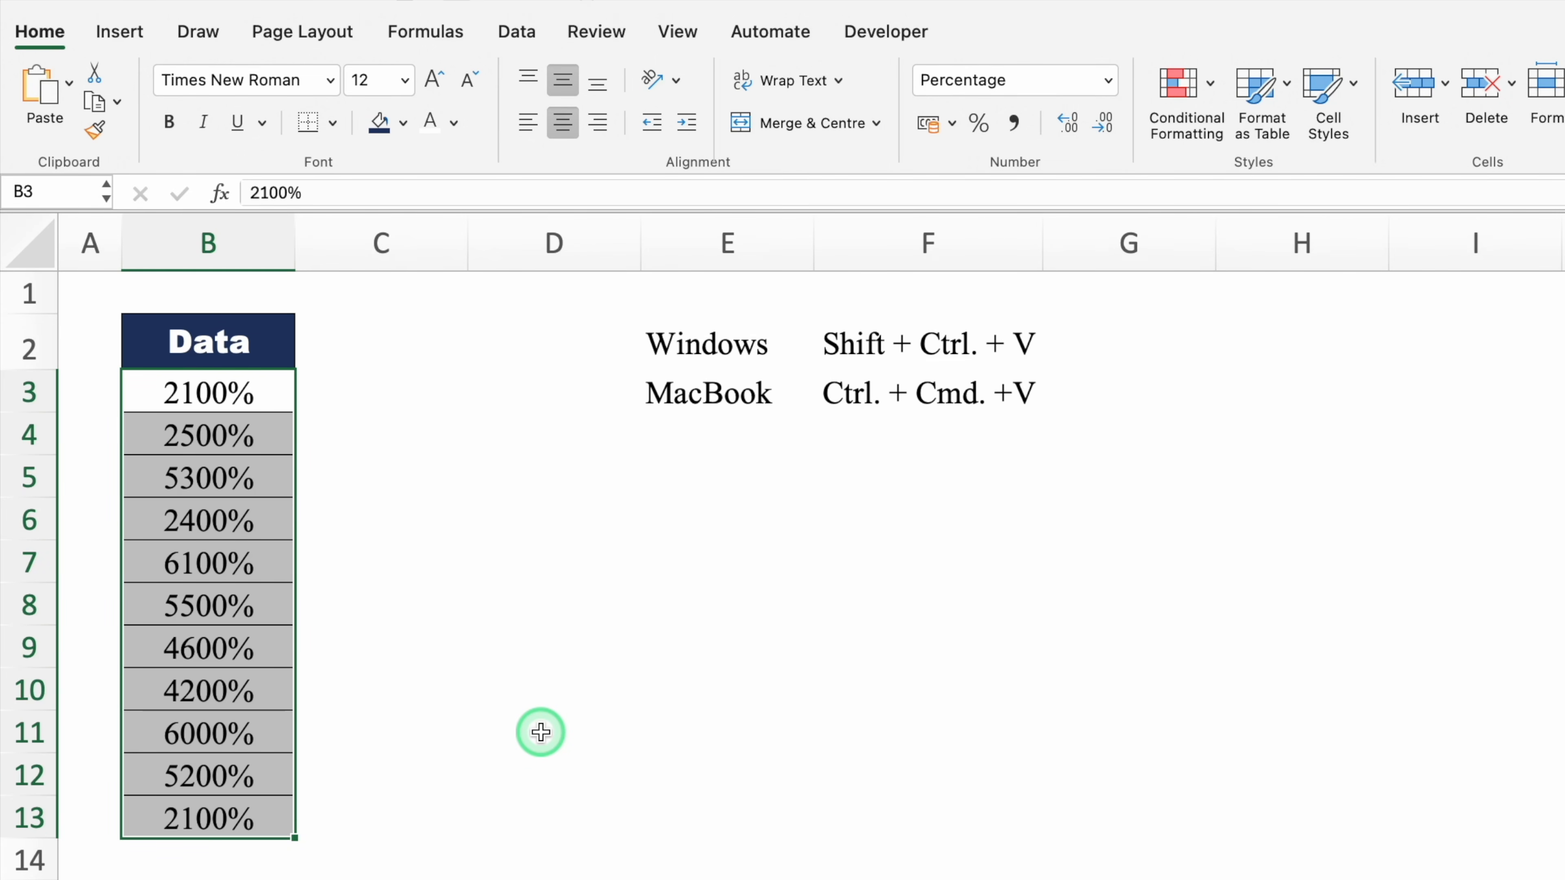
{"action": "key", "text": "super+z"}
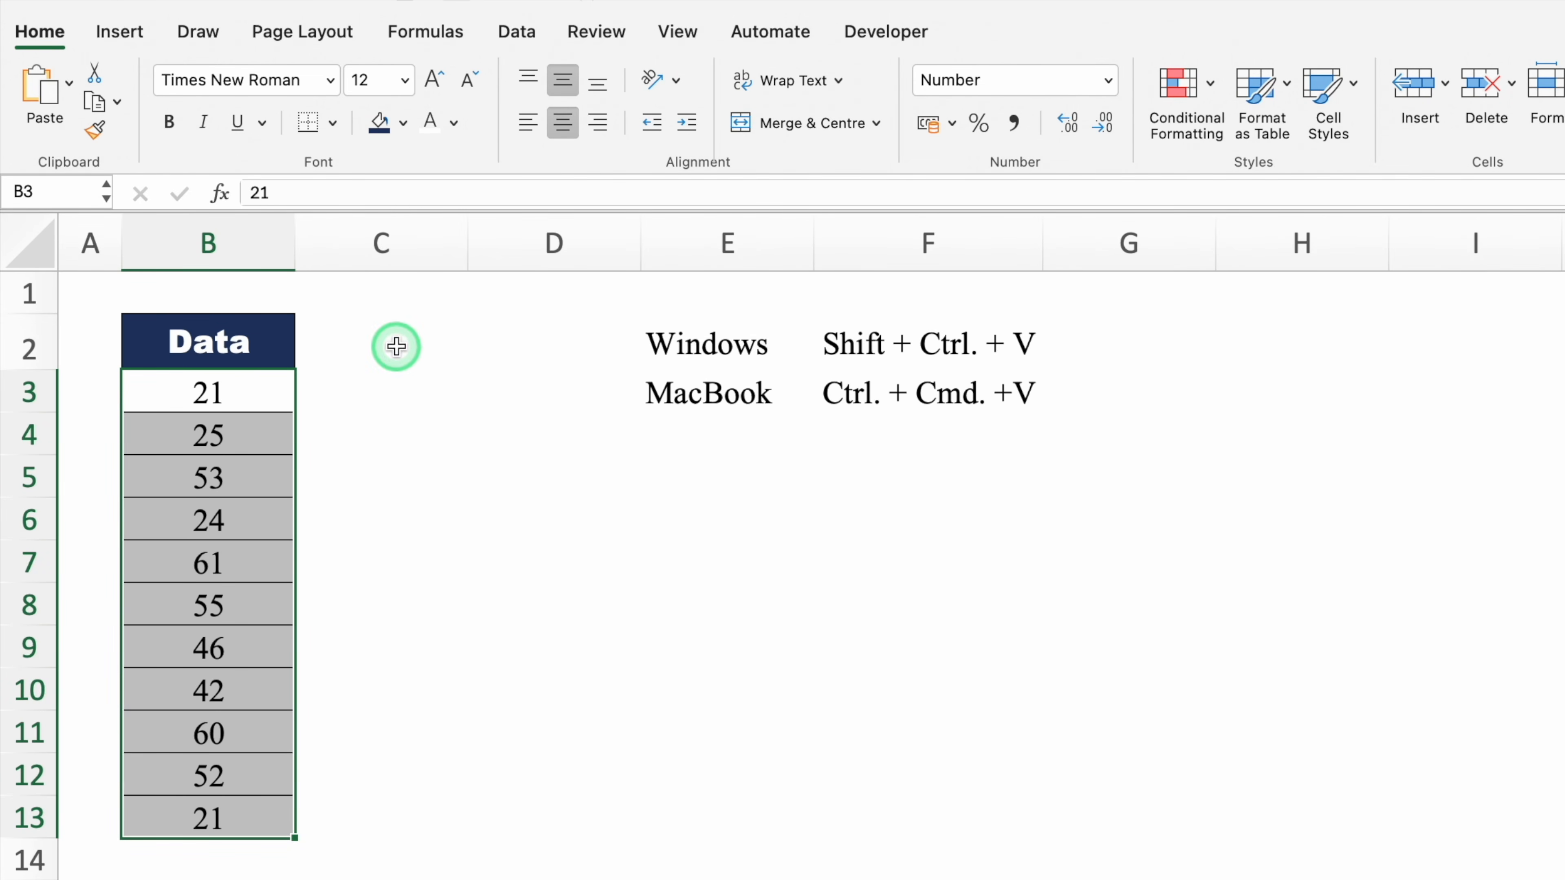
{"action": "left_click", "coordinate": [396, 346]}
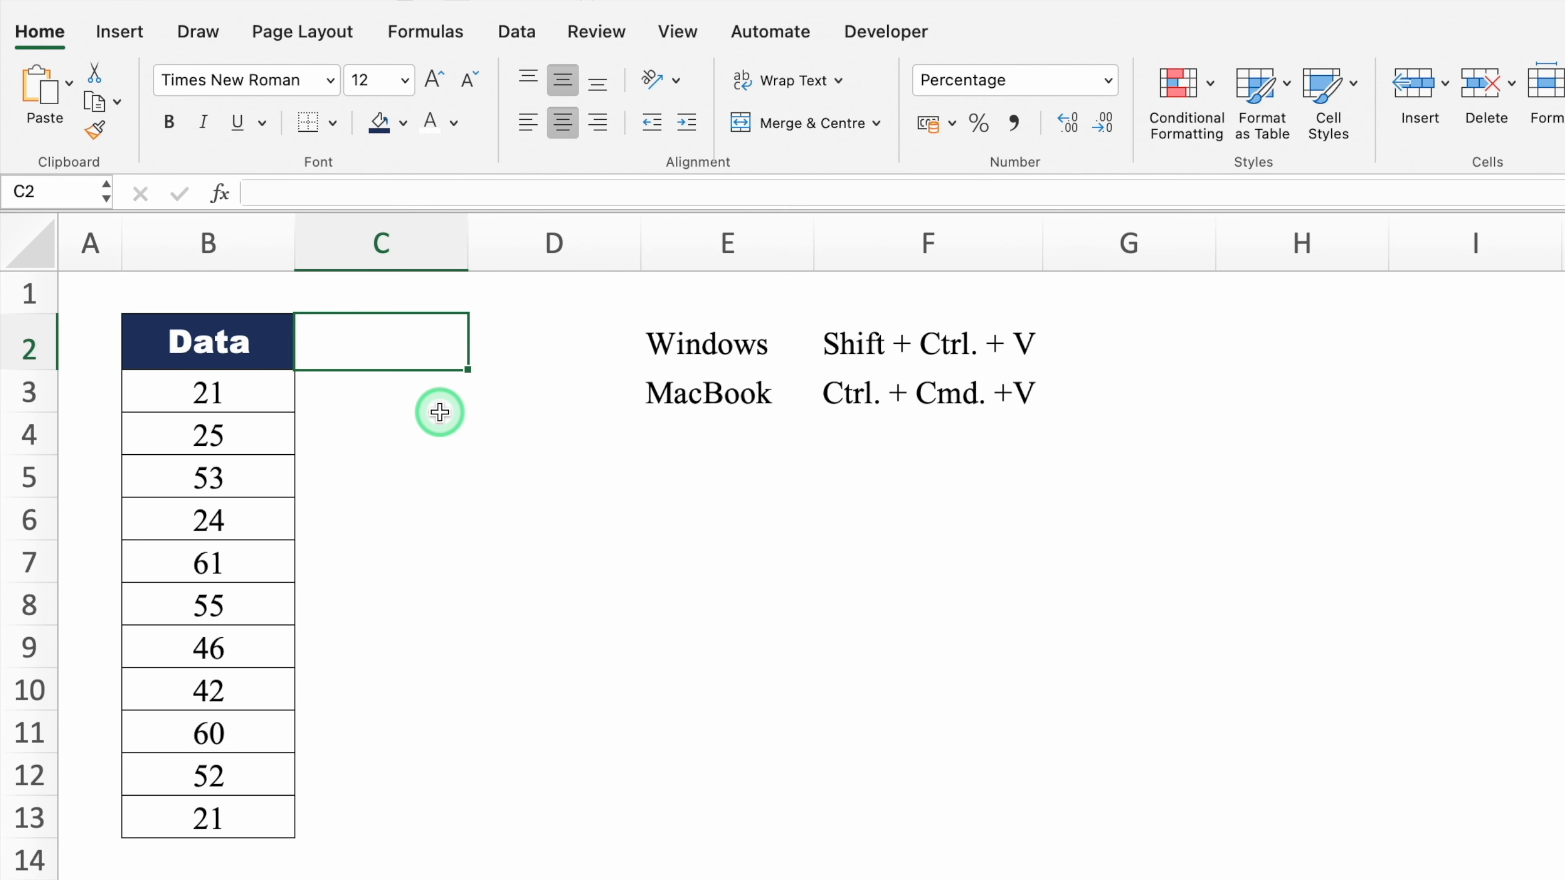
Enter 1% in cell C2
{"action": "type", "text": "1"}
{"action": "key", "text": "Return"}
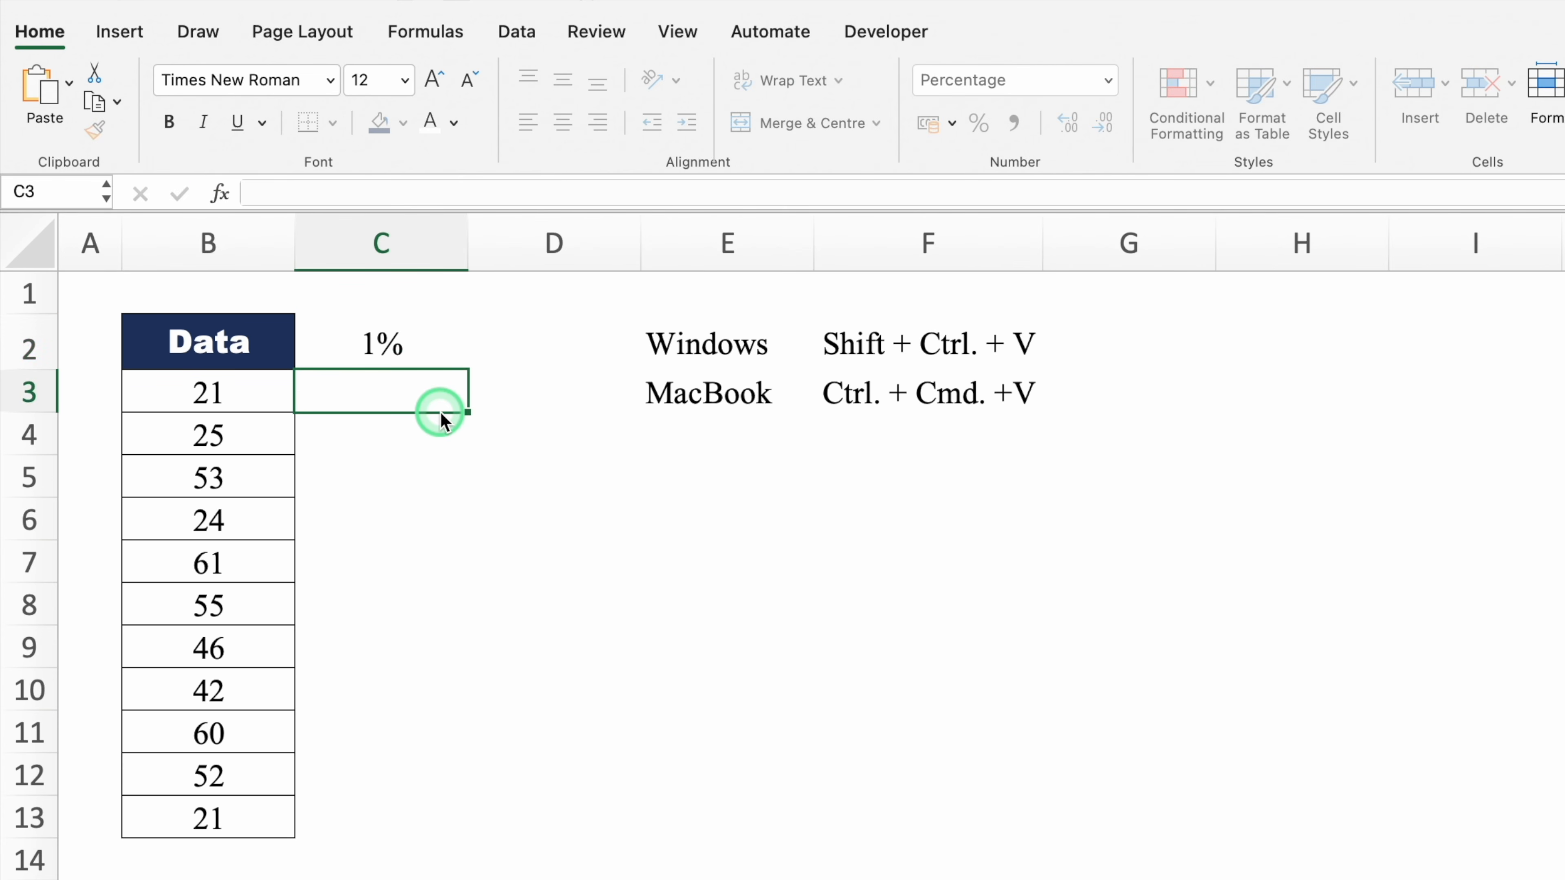
{"action": "left_click", "coordinate": [401, 339]}
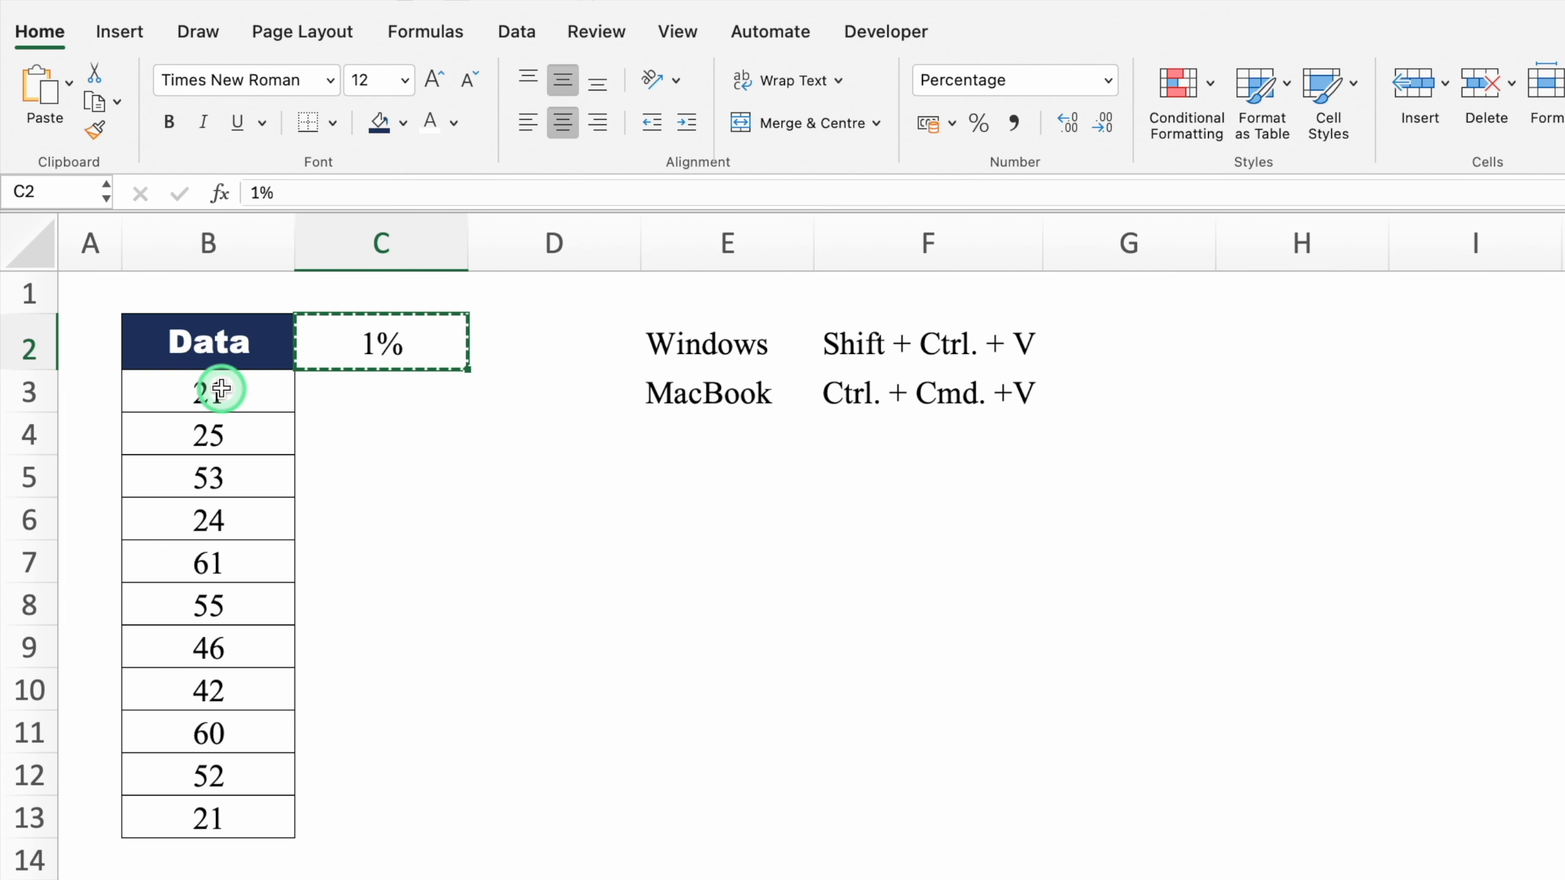
Paste Special with Multiply onto the Data values B3:B13 using the copied 1%
{"action": "left_click_drag", "start_coordinate": [217, 391], "coordinate": [236, 824]}
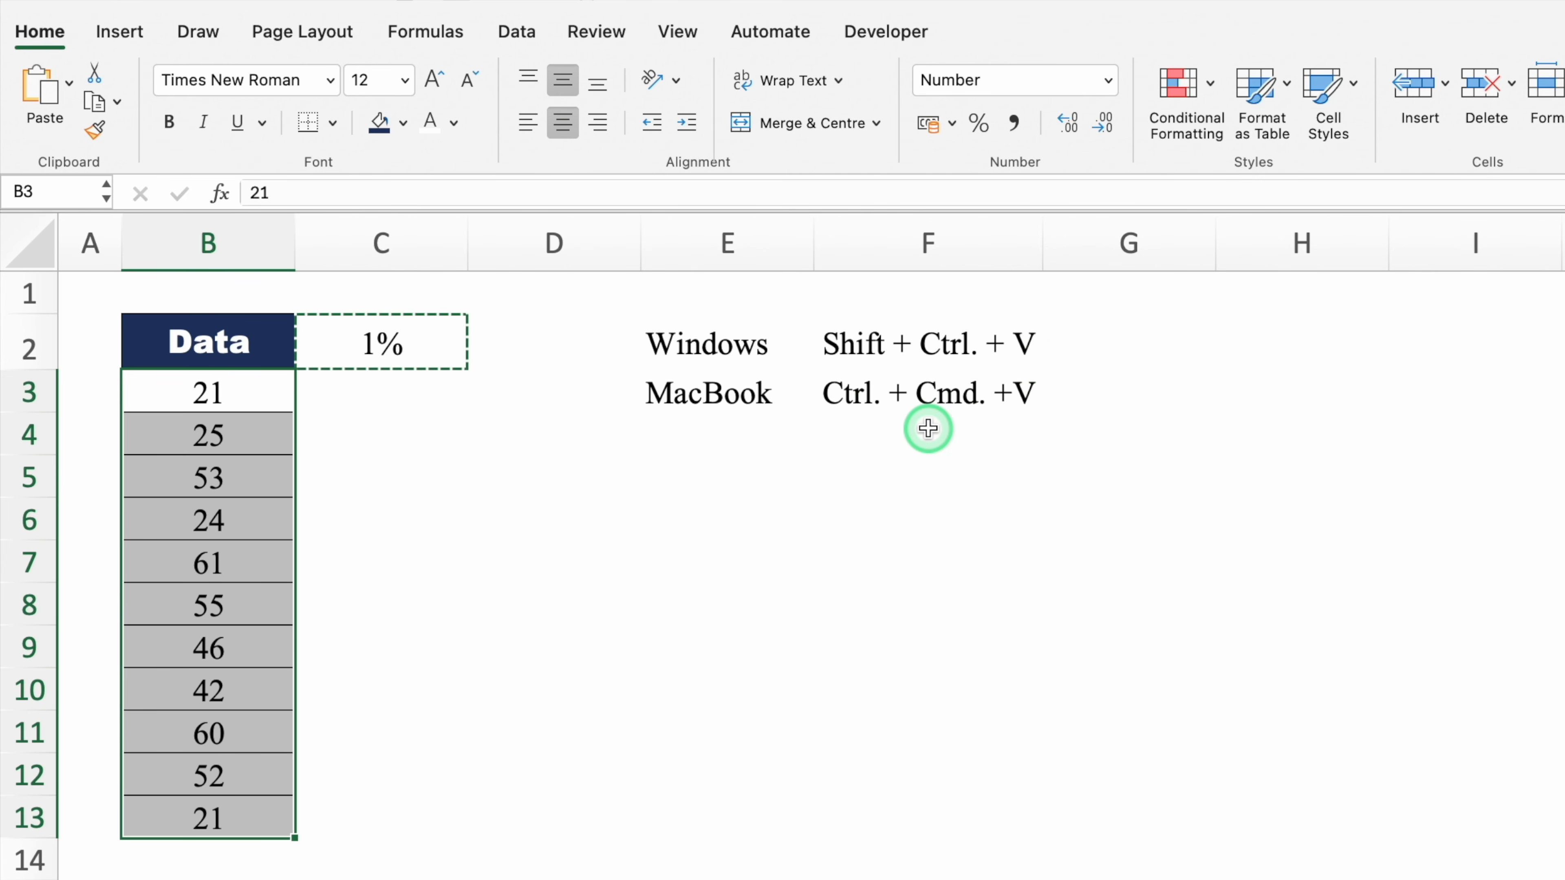
{"action": "key", "text": "ctrl+super+v"}
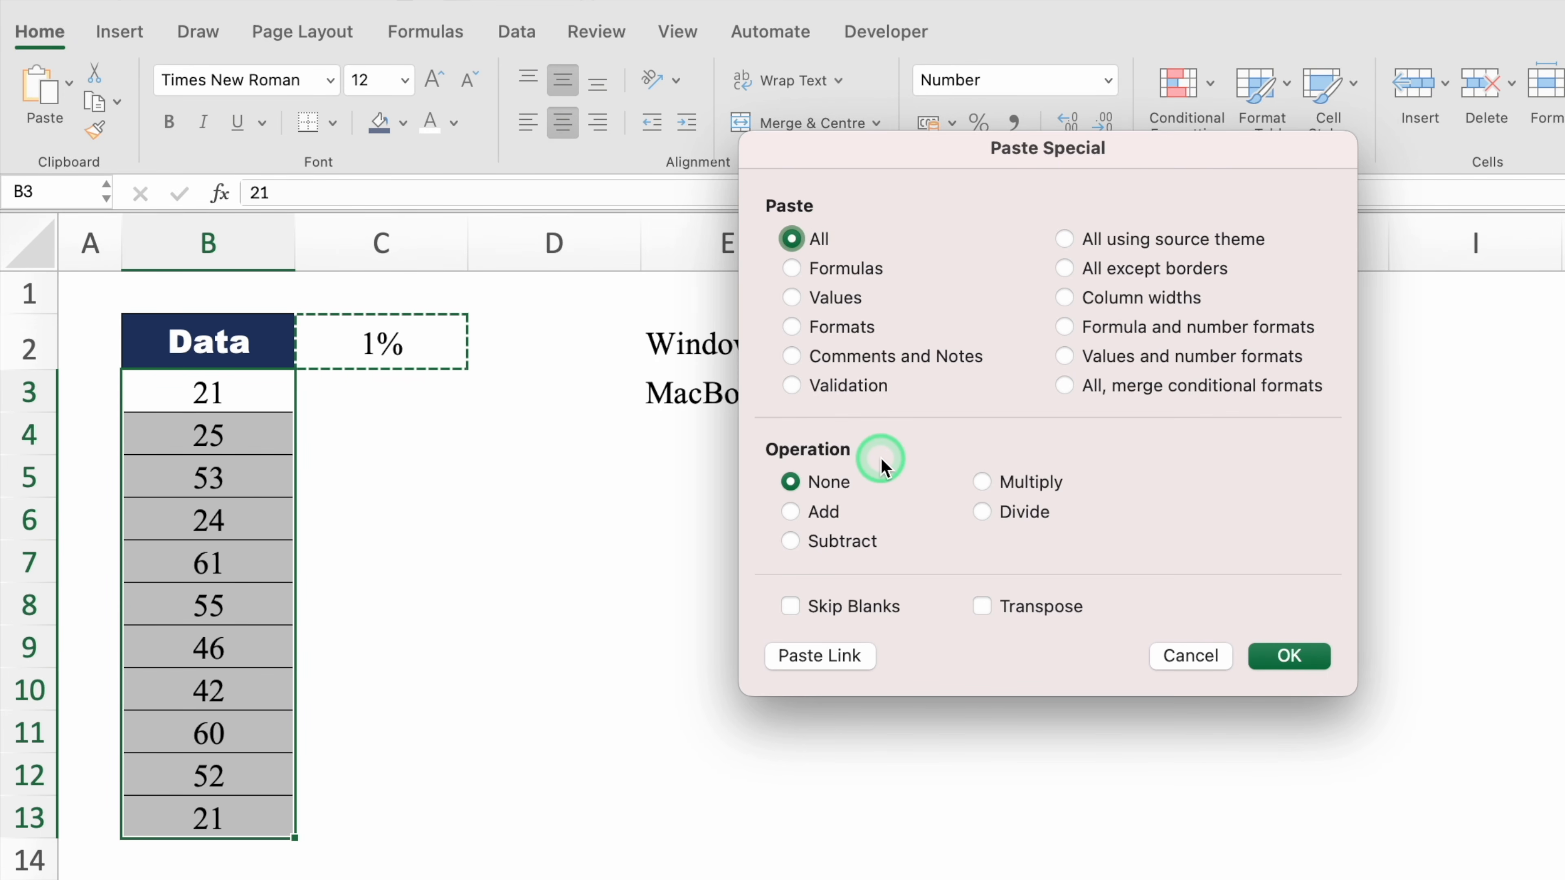
{"action": "left_click", "coordinate": [982, 482]}
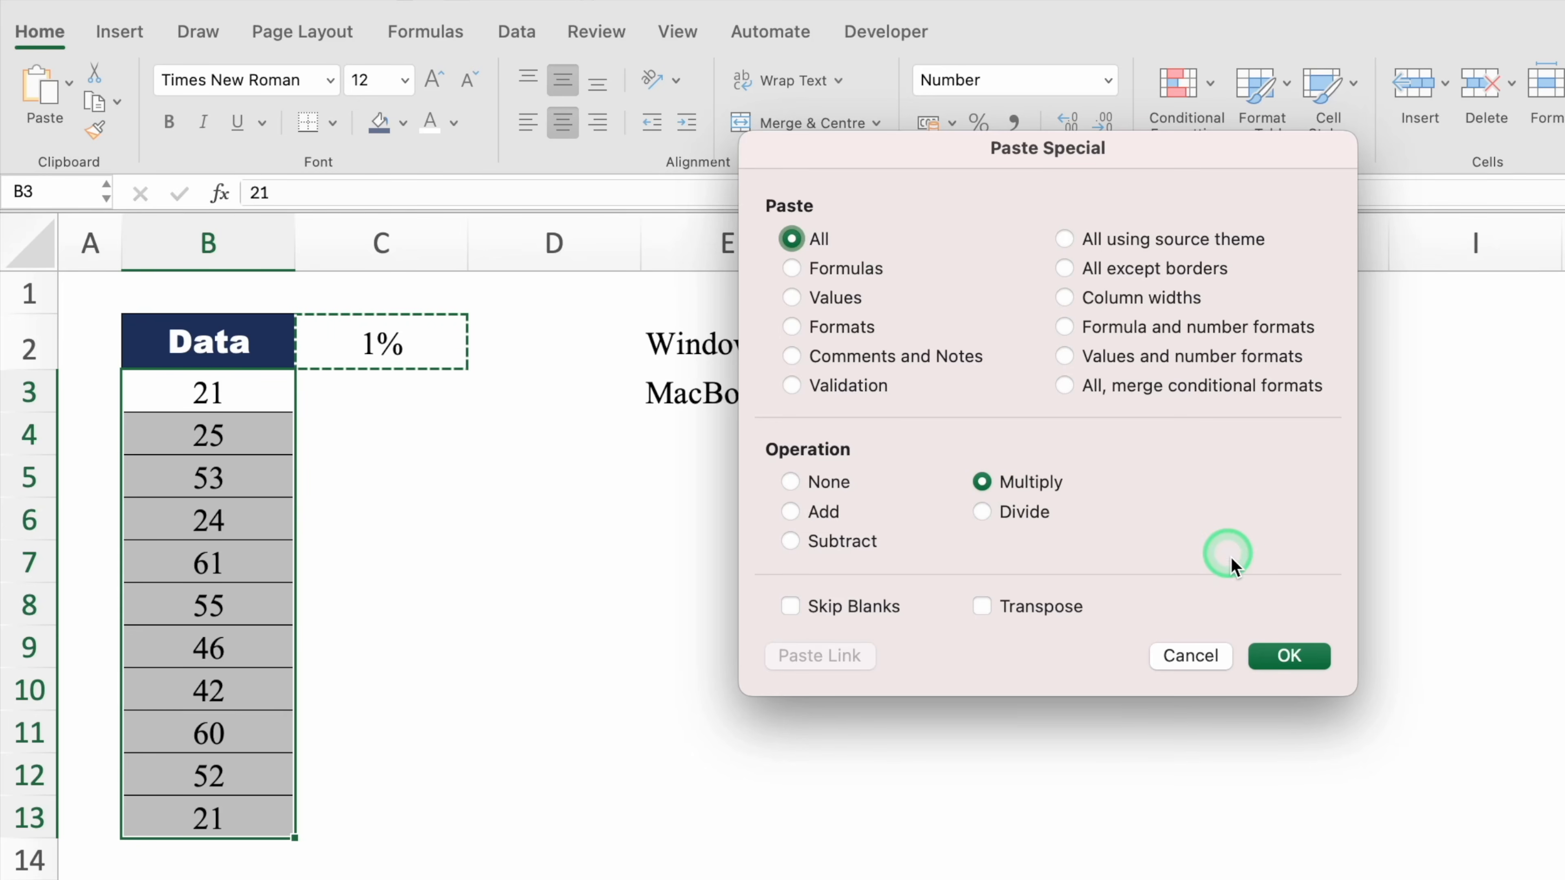
{"action": "left_click", "coordinate": [1294, 655]}
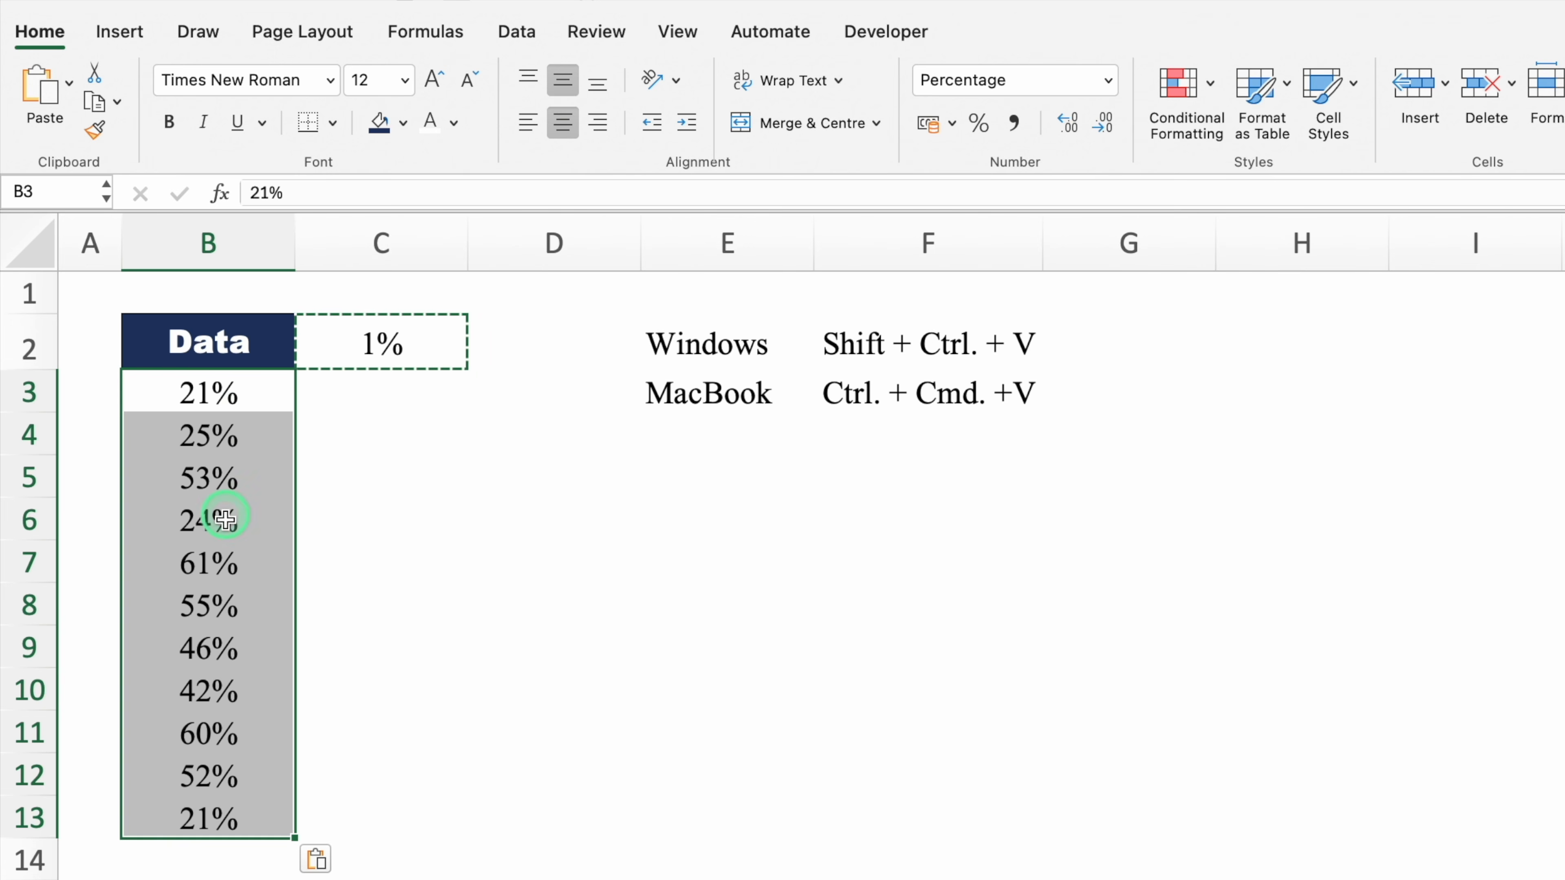
{"action": "key", "text": "Escape"}
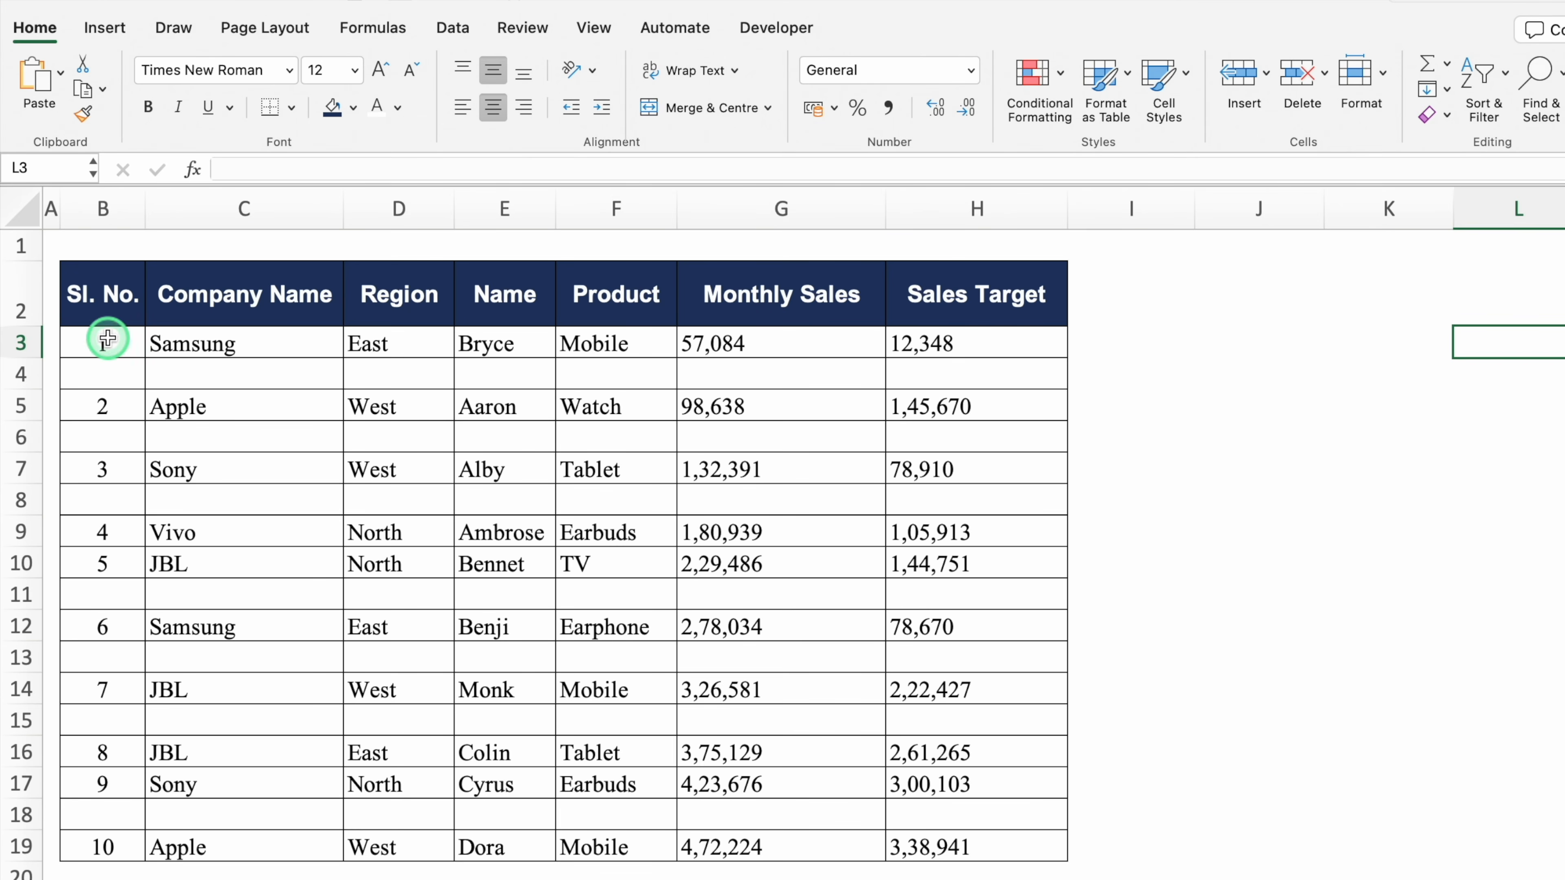
{"action": "left_click", "coordinate": [104, 340]}
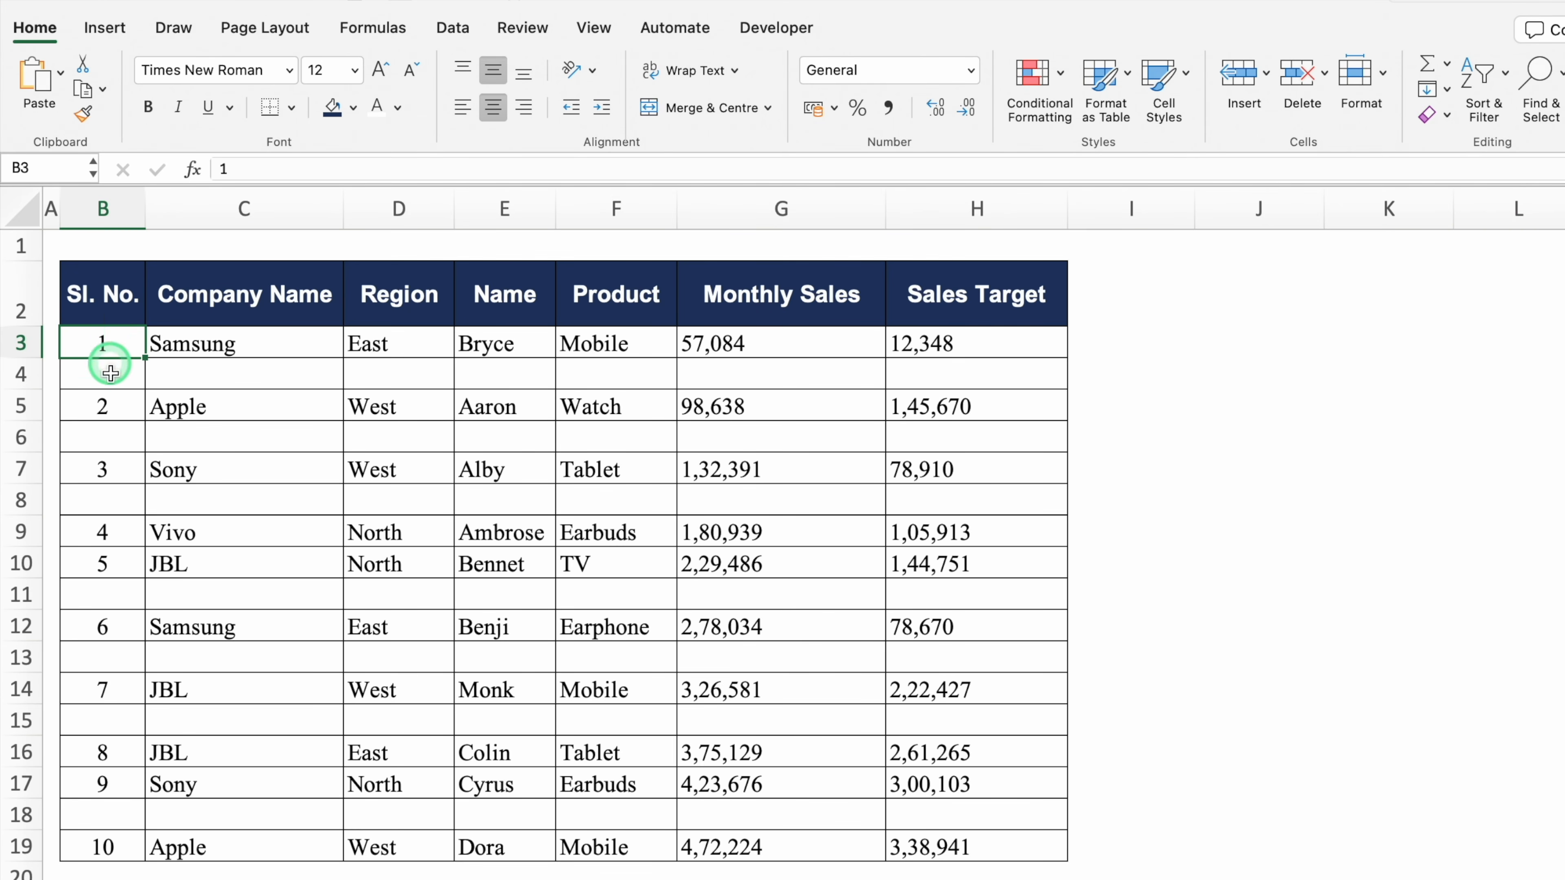
{"action": "left_click", "coordinate": [117, 409]}
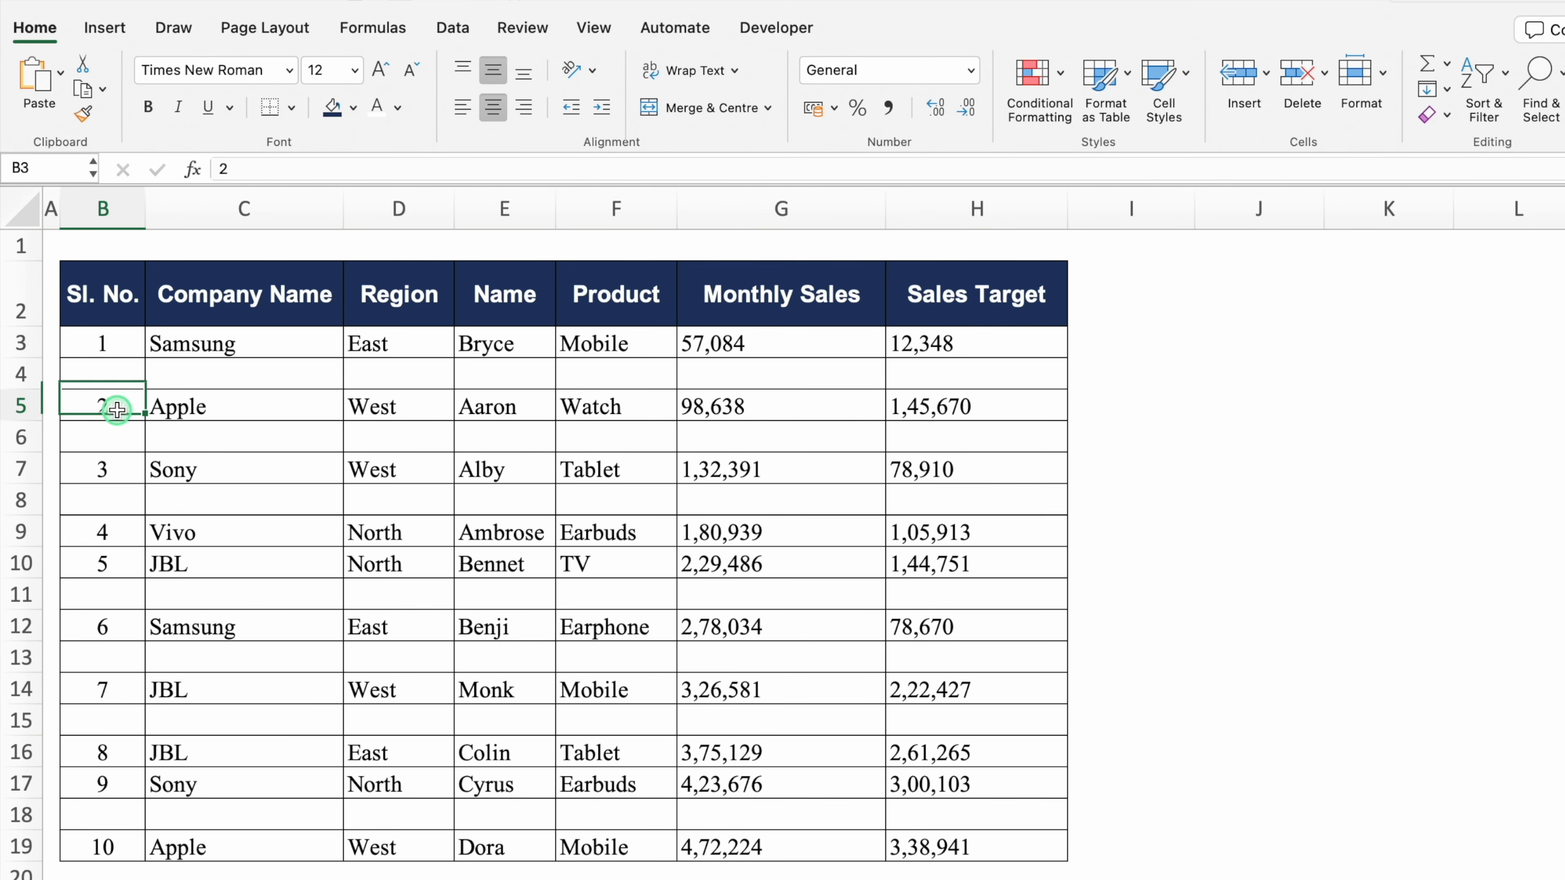
{"action": "left_click", "coordinate": [120, 343]}
{"action": "left_click", "coordinate": [121, 406]}
{"action": "left_click", "coordinate": [102, 376]}
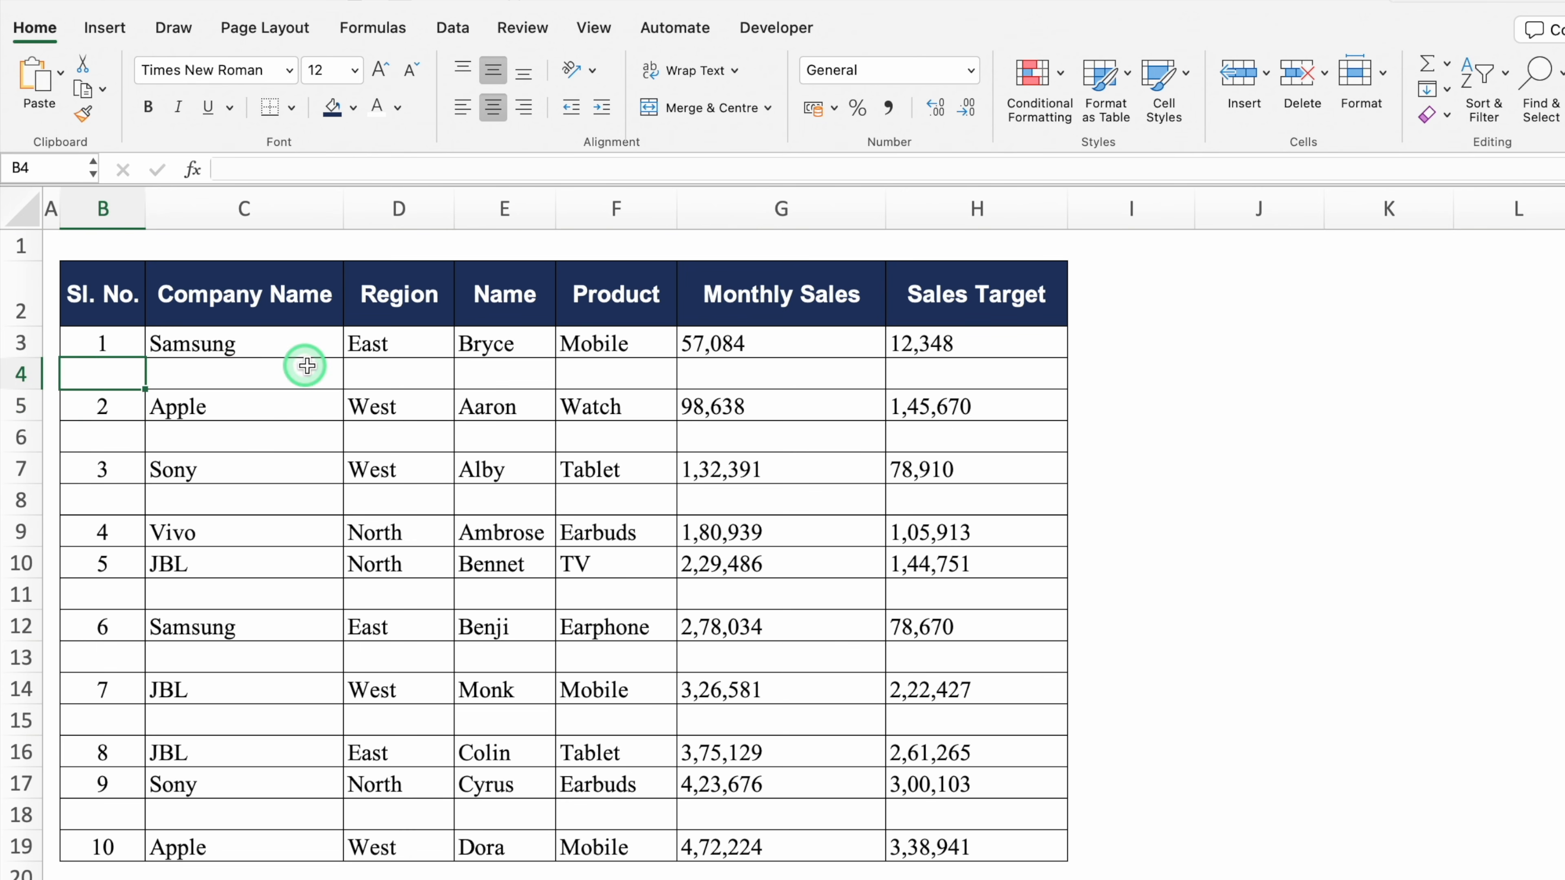
{"action": "left_click", "coordinate": [309, 368]}
{"action": "left_click", "coordinate": [132, 499]}
{"action": "left_click", "coordinate": [209, 498]}
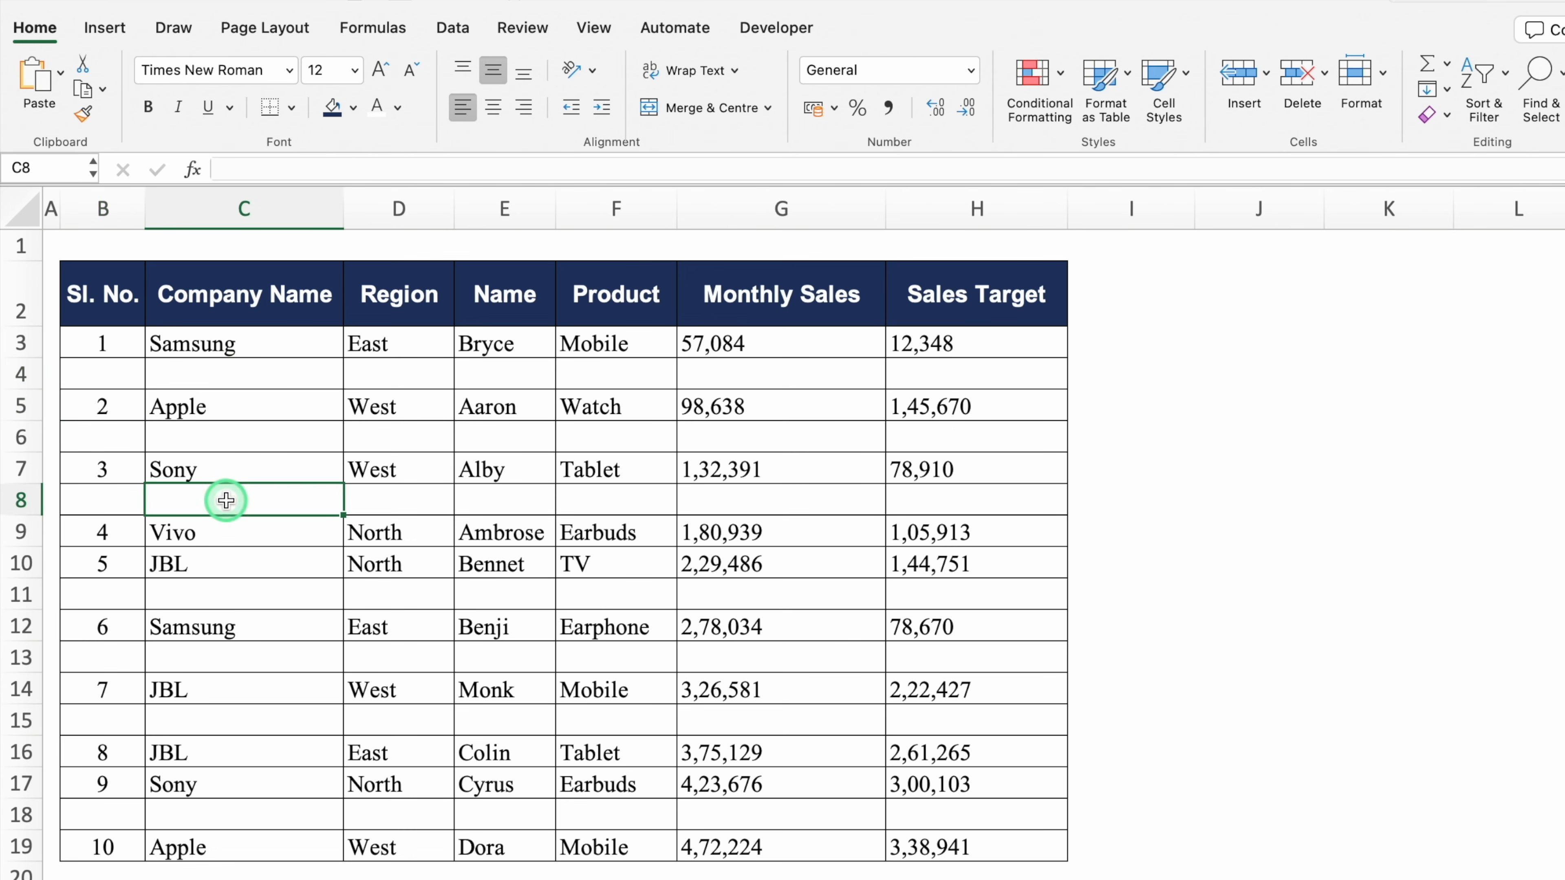
{"action": "left_click", "coordinate": [236, 586]}
{"action": "left_click", "coordinate": [288, 692]}
{"action": "left_click", "coordinate": [304, 739]}
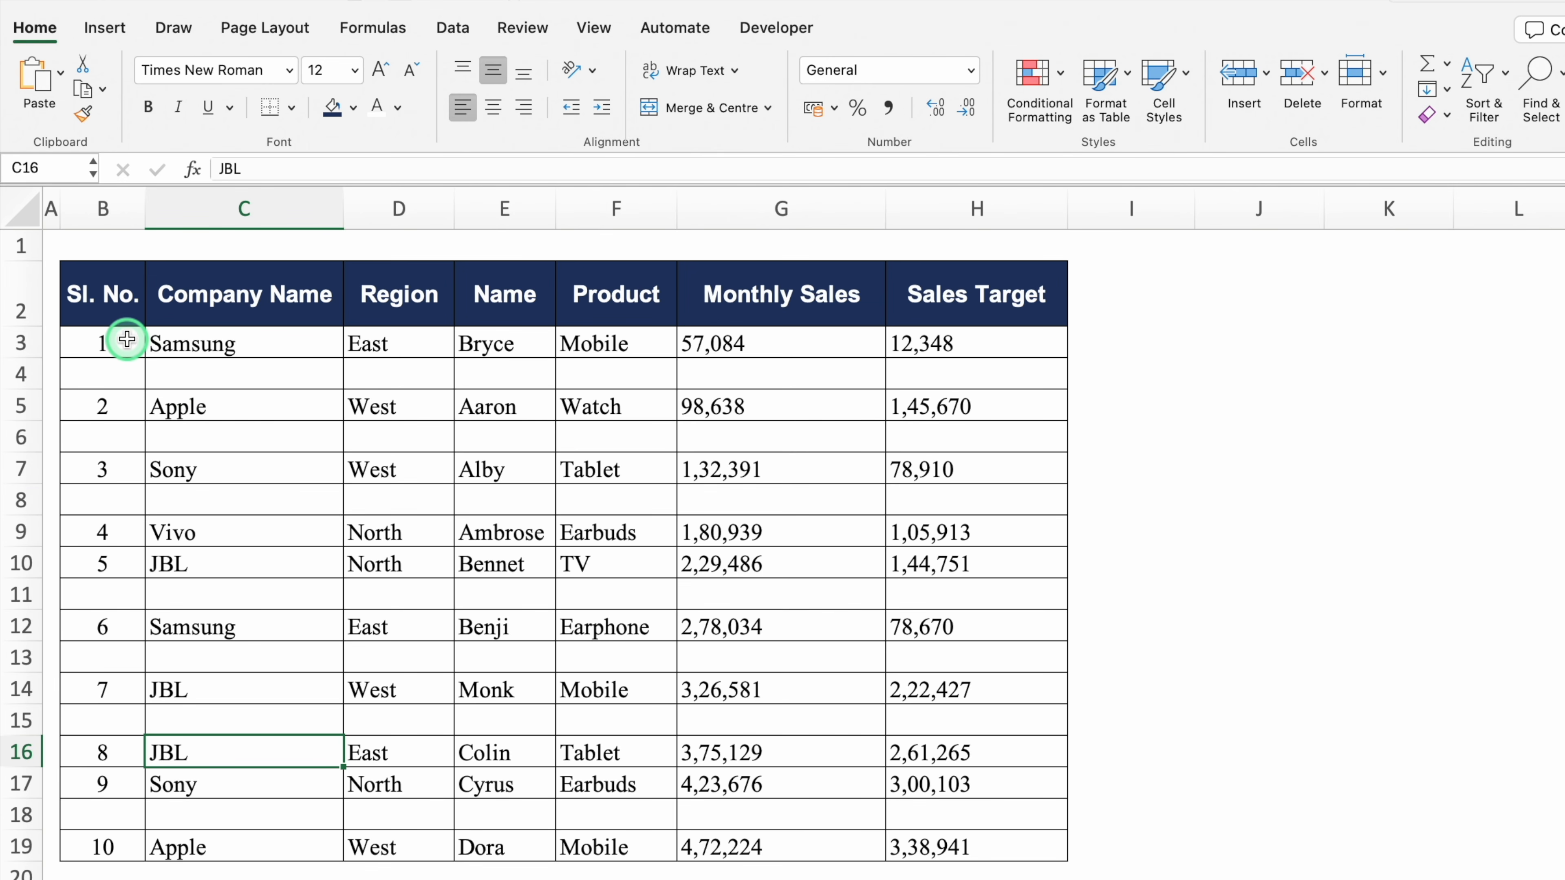
{"action": "mouse_move", "coordinate": [125, 341]}
{"action": "left_mouse_down"}
{"action": "mouse_move", "coordinate": [634, 441]}
{"action": "mouse_move", "coordinate": [854, 542]}
{"action": "mouse_move", "coordinate": [926, 752]}
{"action": "mouse_move", "coordinate": [935, 842]}
{"action": "left_mouse_up"}
Select all blank cells in the sales table with Go To Special > Blanks
{"action": "key", "text": "F5"}
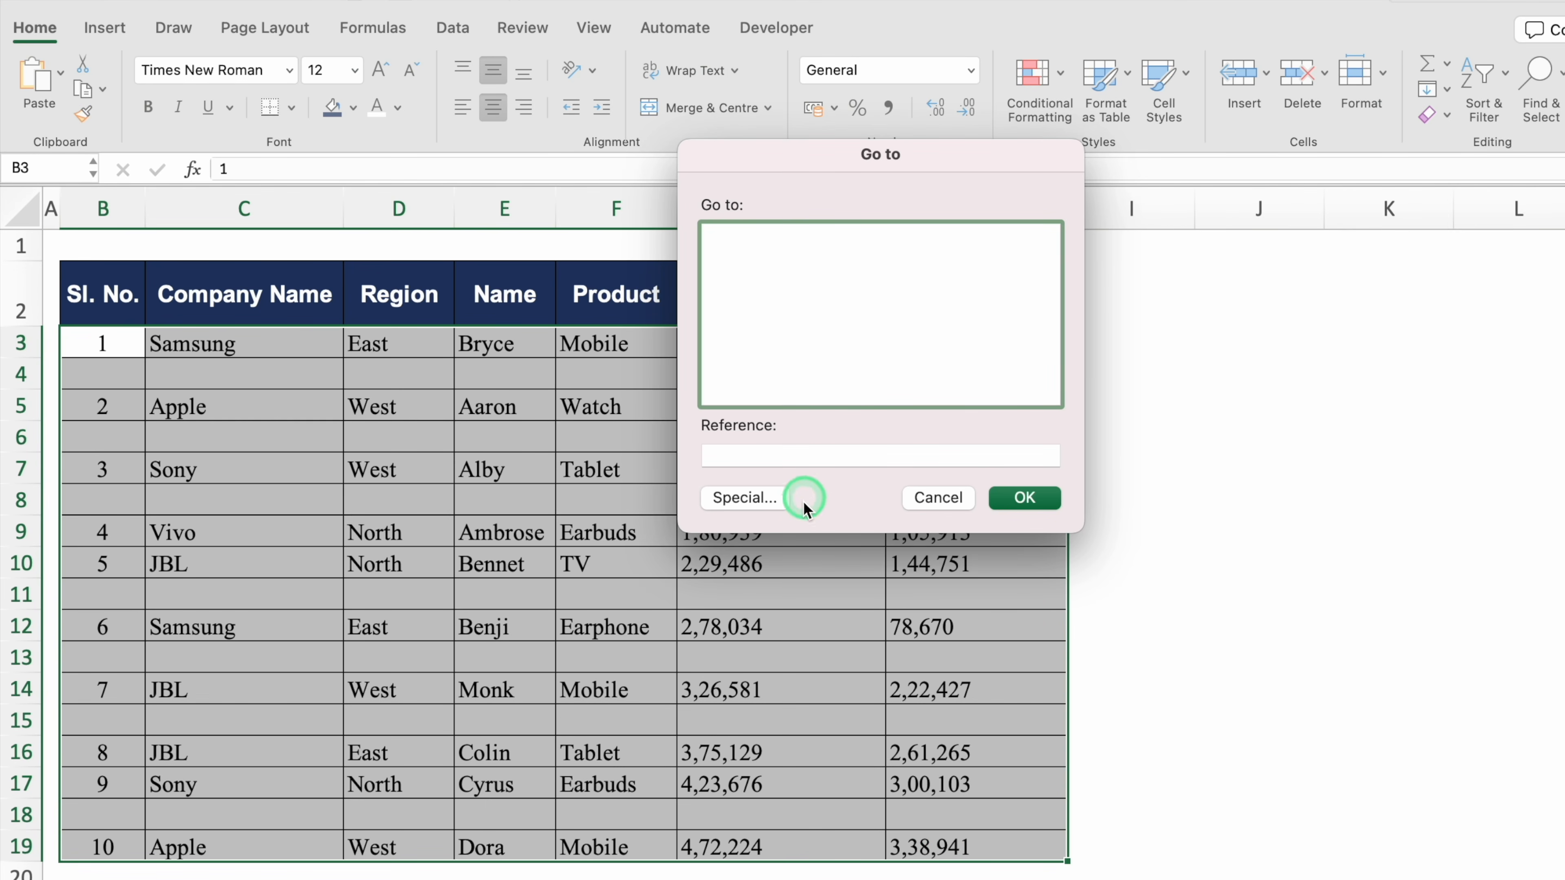
{"action": "left_click", "coordinate": [746, 498]}
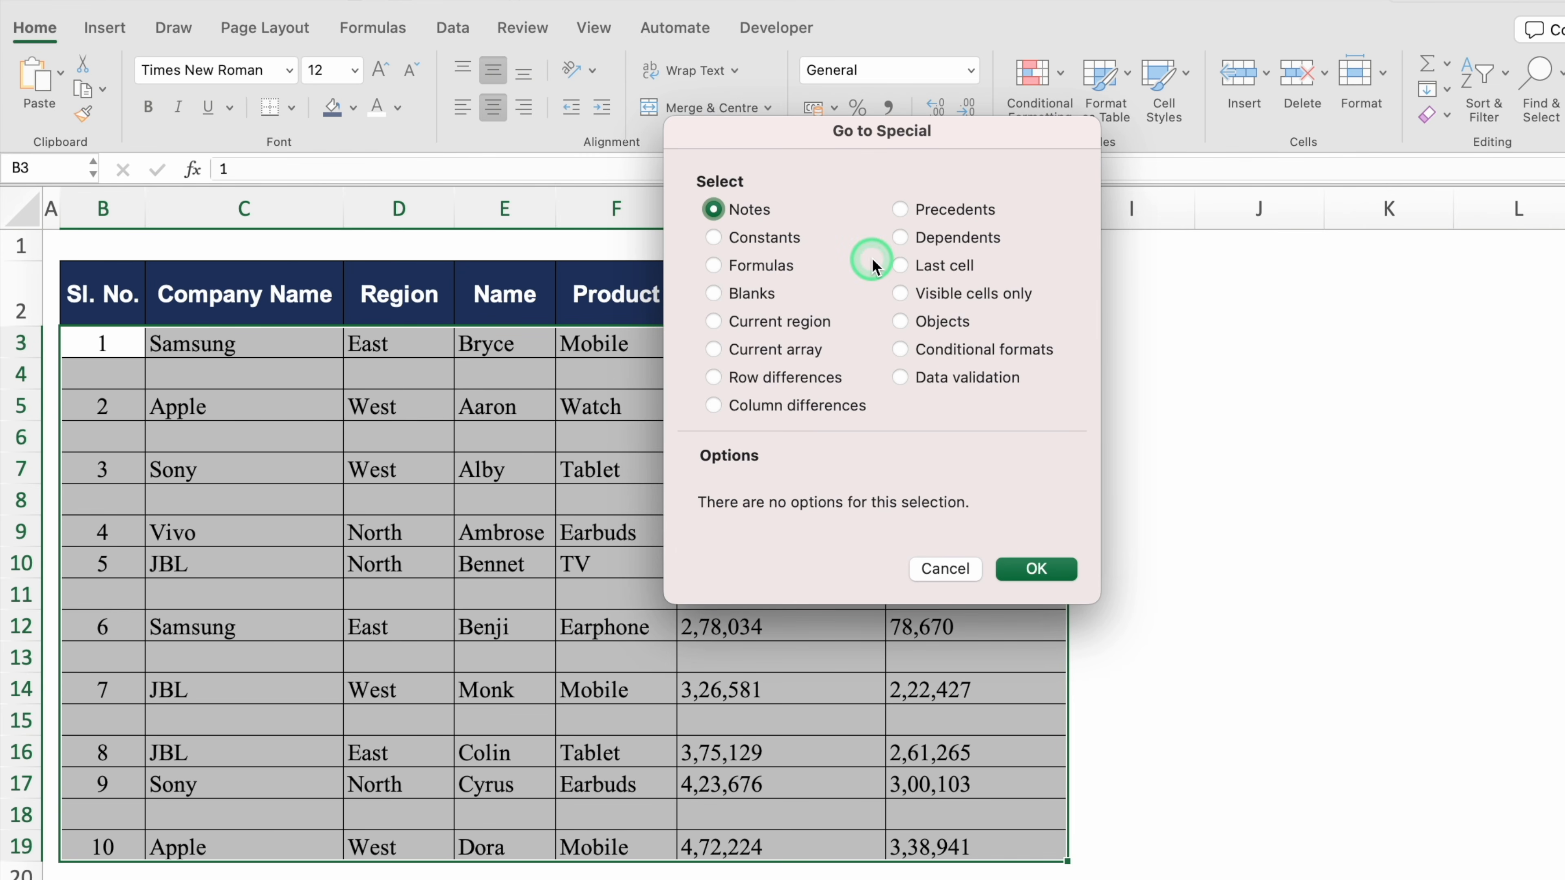
{"action": "left_click", "coordinate": [715, 295]}
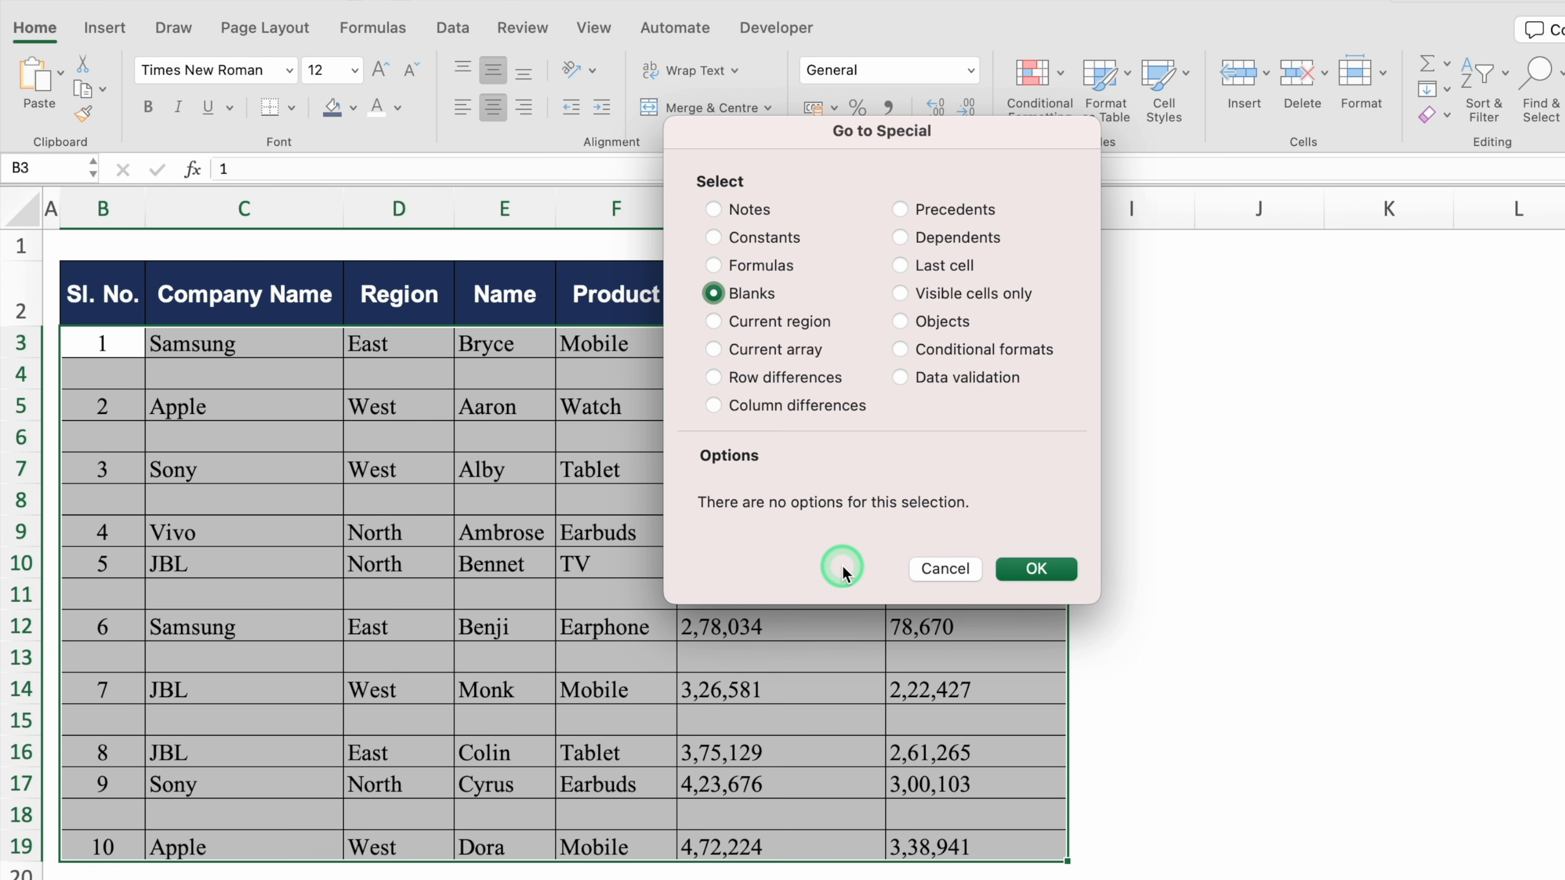
{"action": "left_click", "coordinate": [1029, 568]}
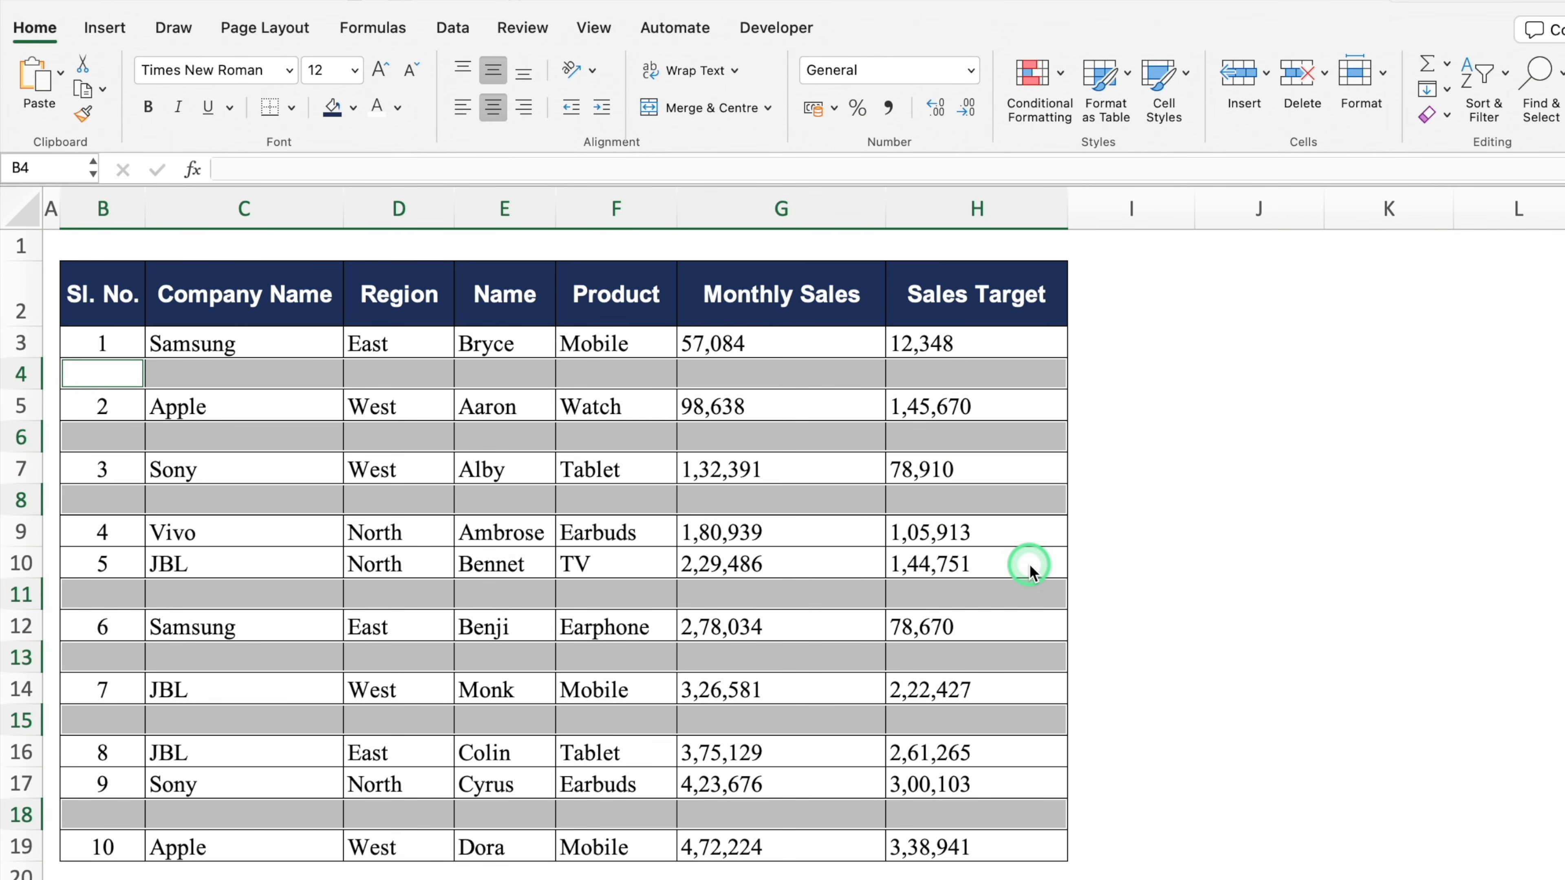
Delete the entire rows containing the selected blank cells
{"action": "key", "text": "ctrl+minus"}
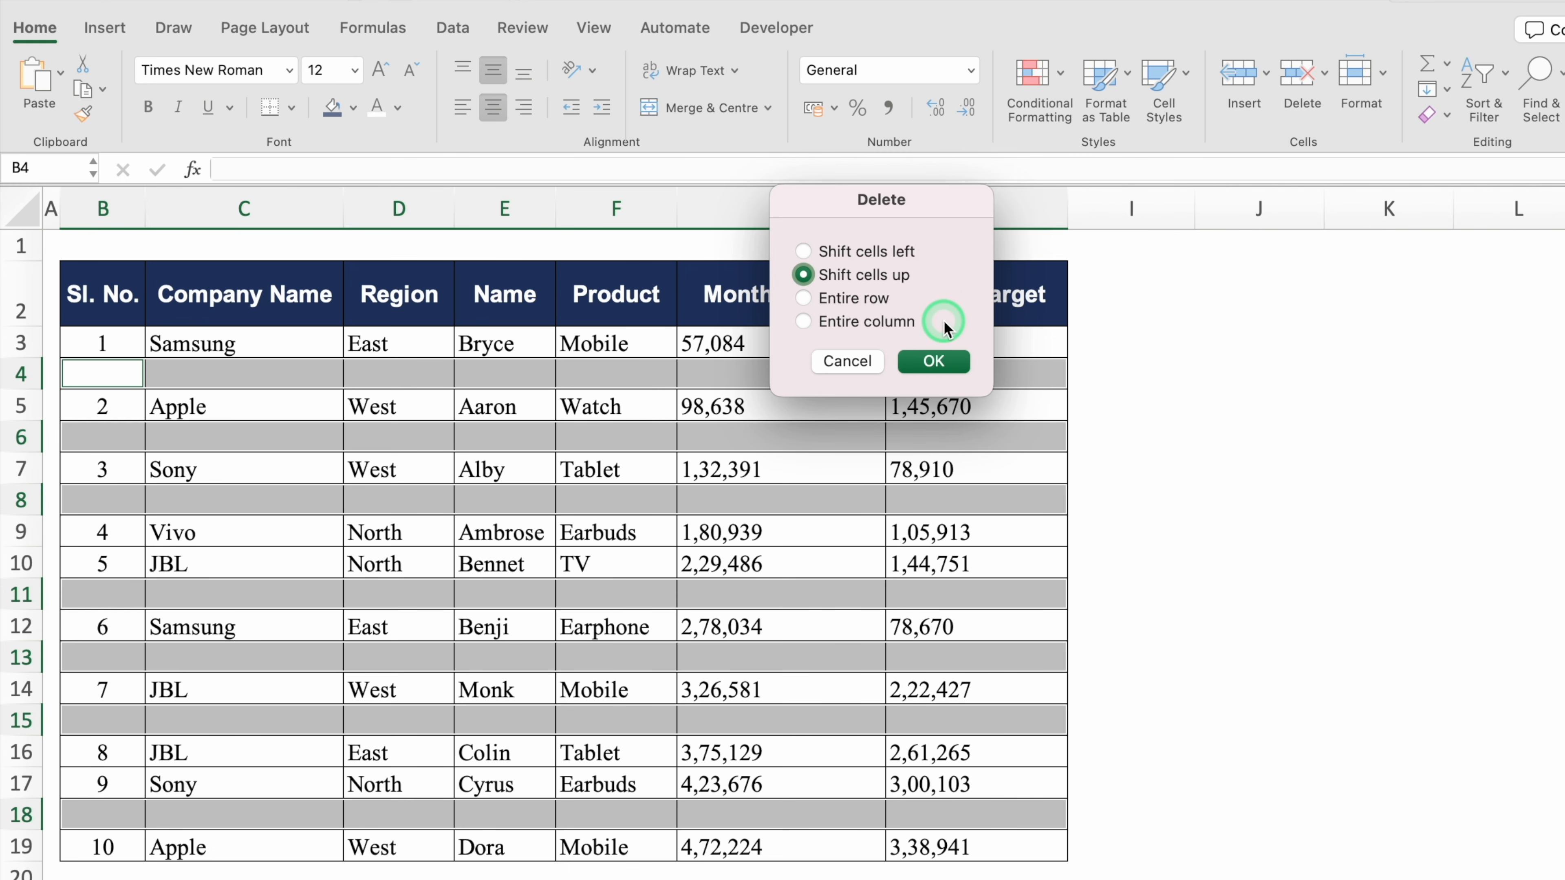
{"action": "left_click", "coordinate": [804, 298]}
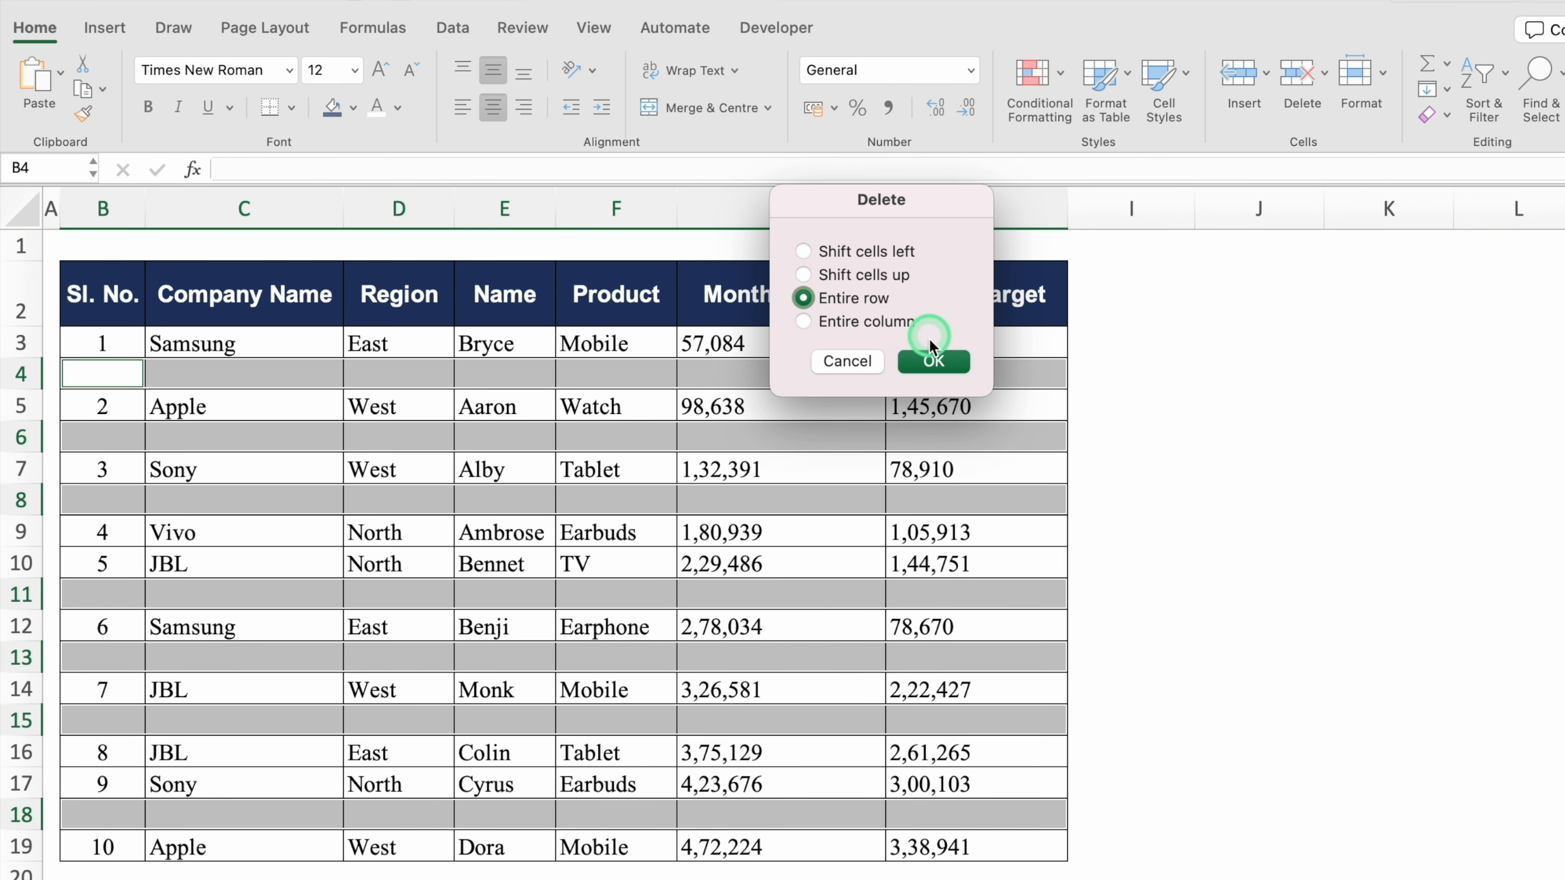
{"action": "left_click", "coordinate": [931, 361]}
{"action": "left_click", "coordinate": [1225, 439]}
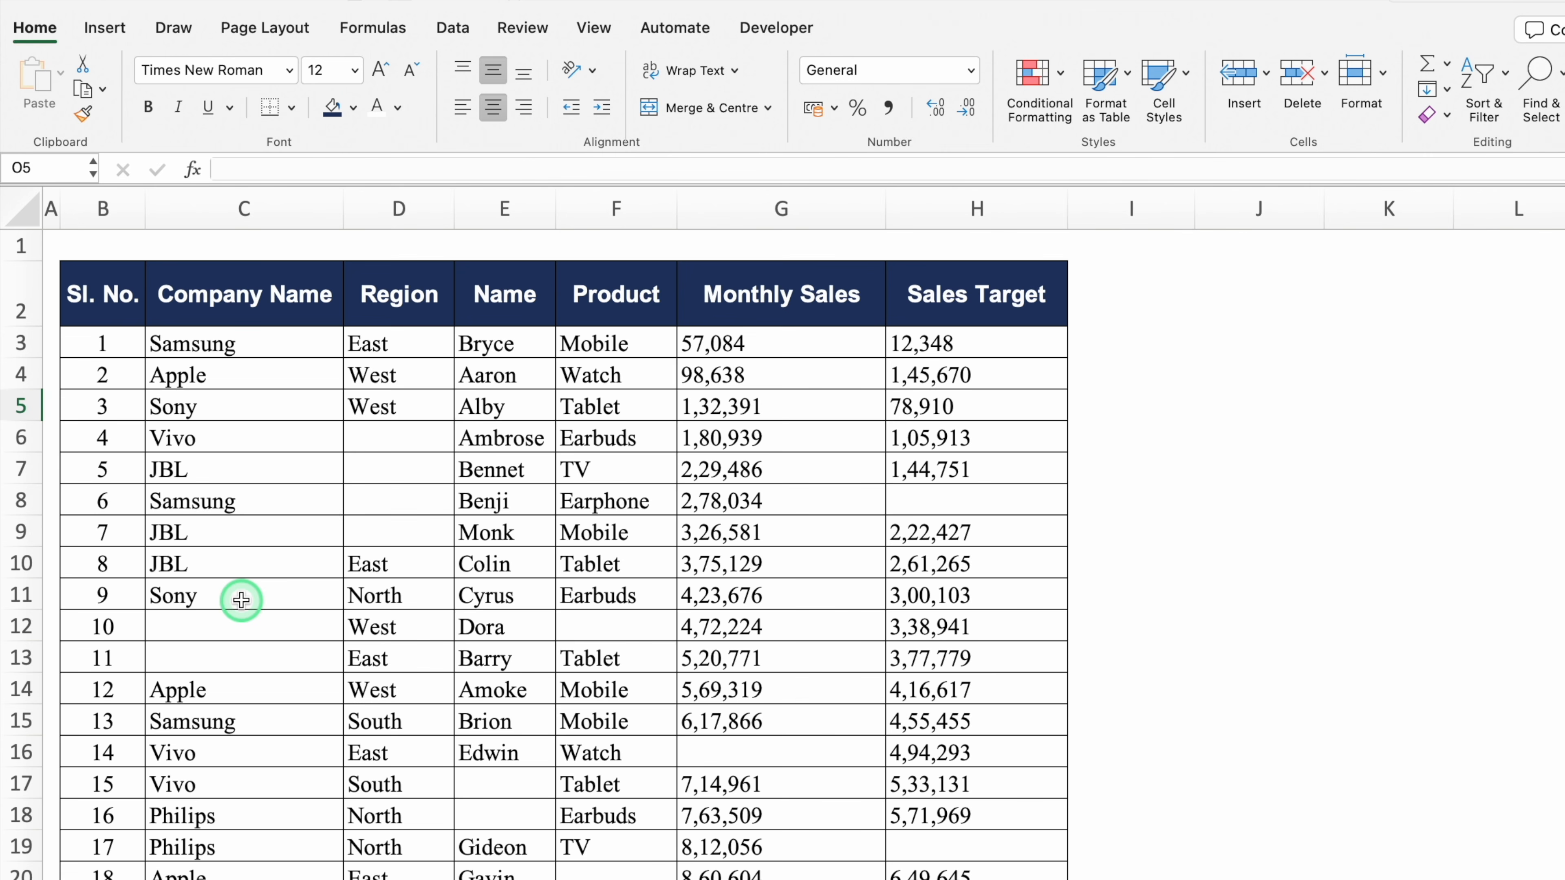
Select every blank cell in the sales table C3:H17 via Go To Special > Blanks
{"action": "left_click", "coordinate": [404, 438]}
{"action": "left_click", "coordinate": [419, 472]}
{"action": "left_click", "coordinate": [430, 497]}
{"action": "left_click", "coordinate": [433, 523]}
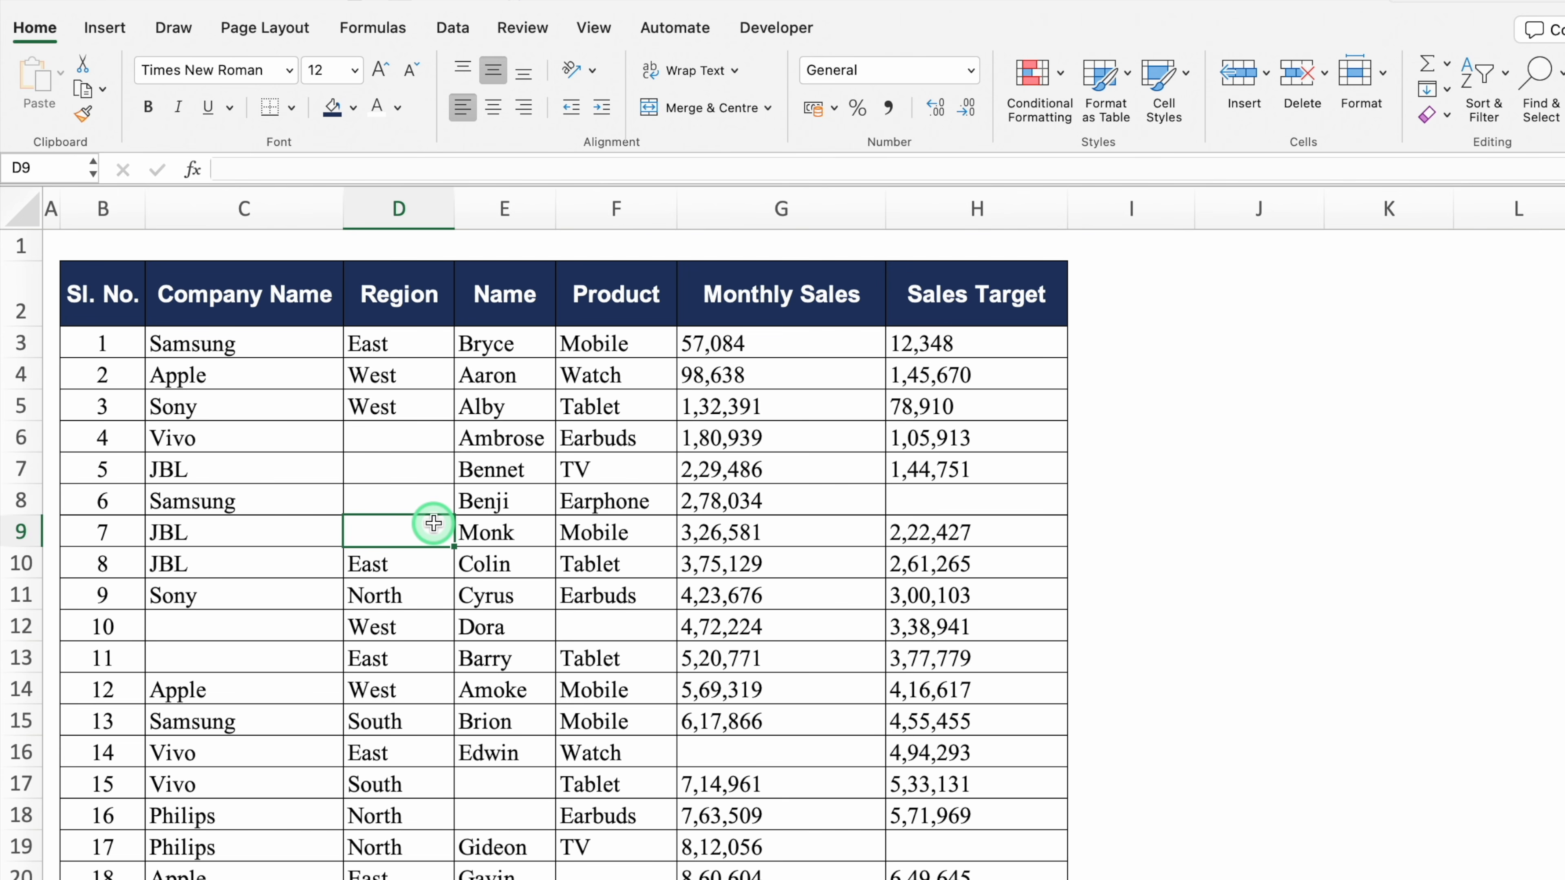
{"action": "mouse_move", "coordinate": [250, 343]}
{"action": "left_mouse_down"}
{"action": "mouse_move", "coordinate": [801, 472]}
{"action": "mouse_move", "coordinate": [947, 794]}
{"action": "left_mouse_up"}
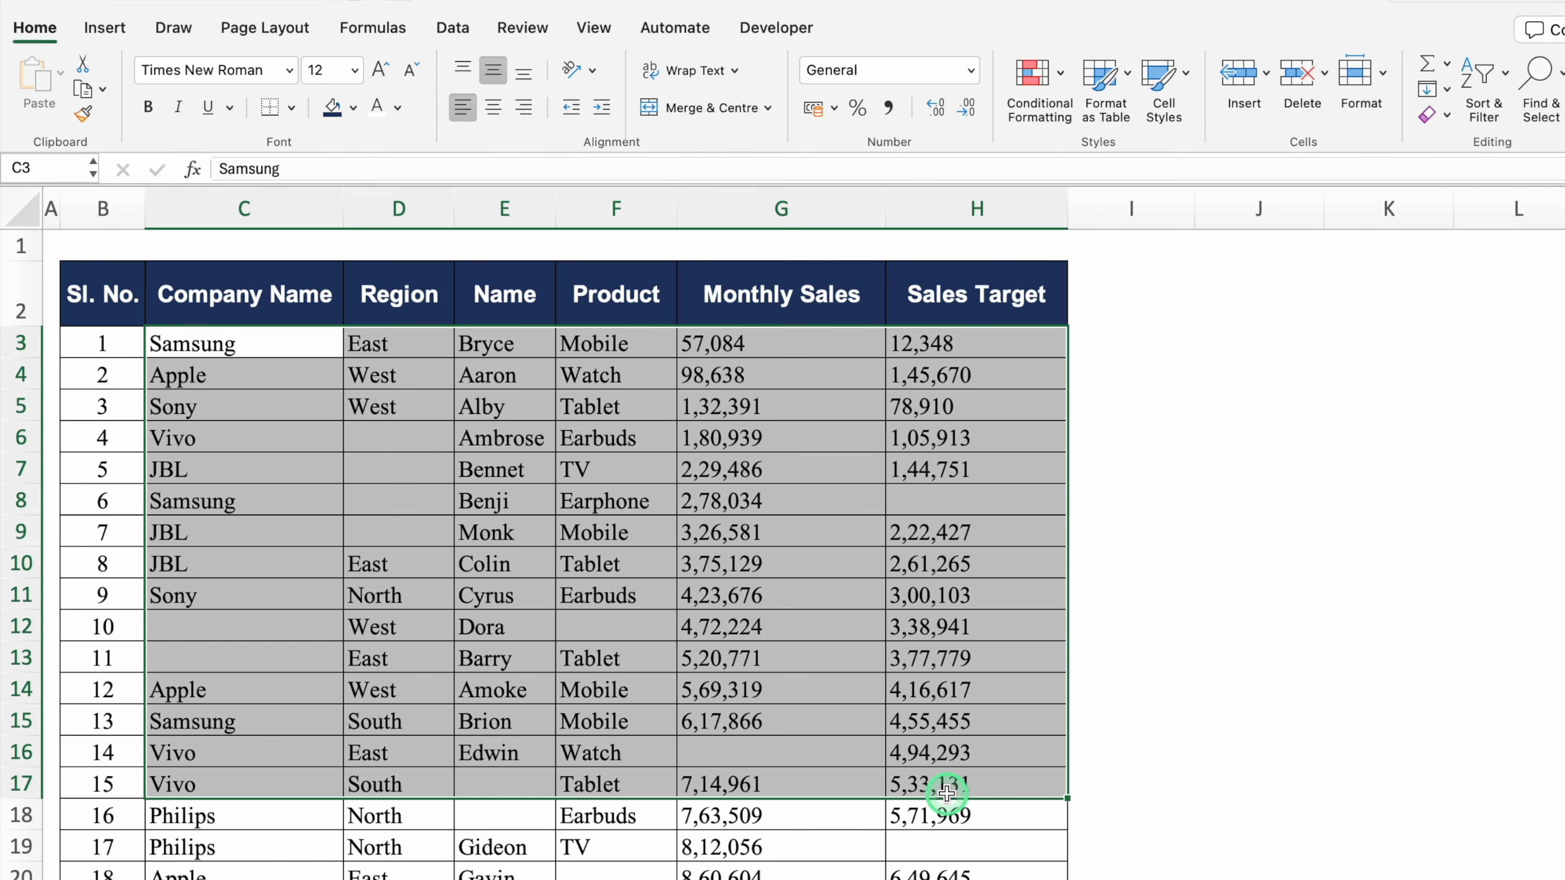
{"action": "key", "text": "super+a"}
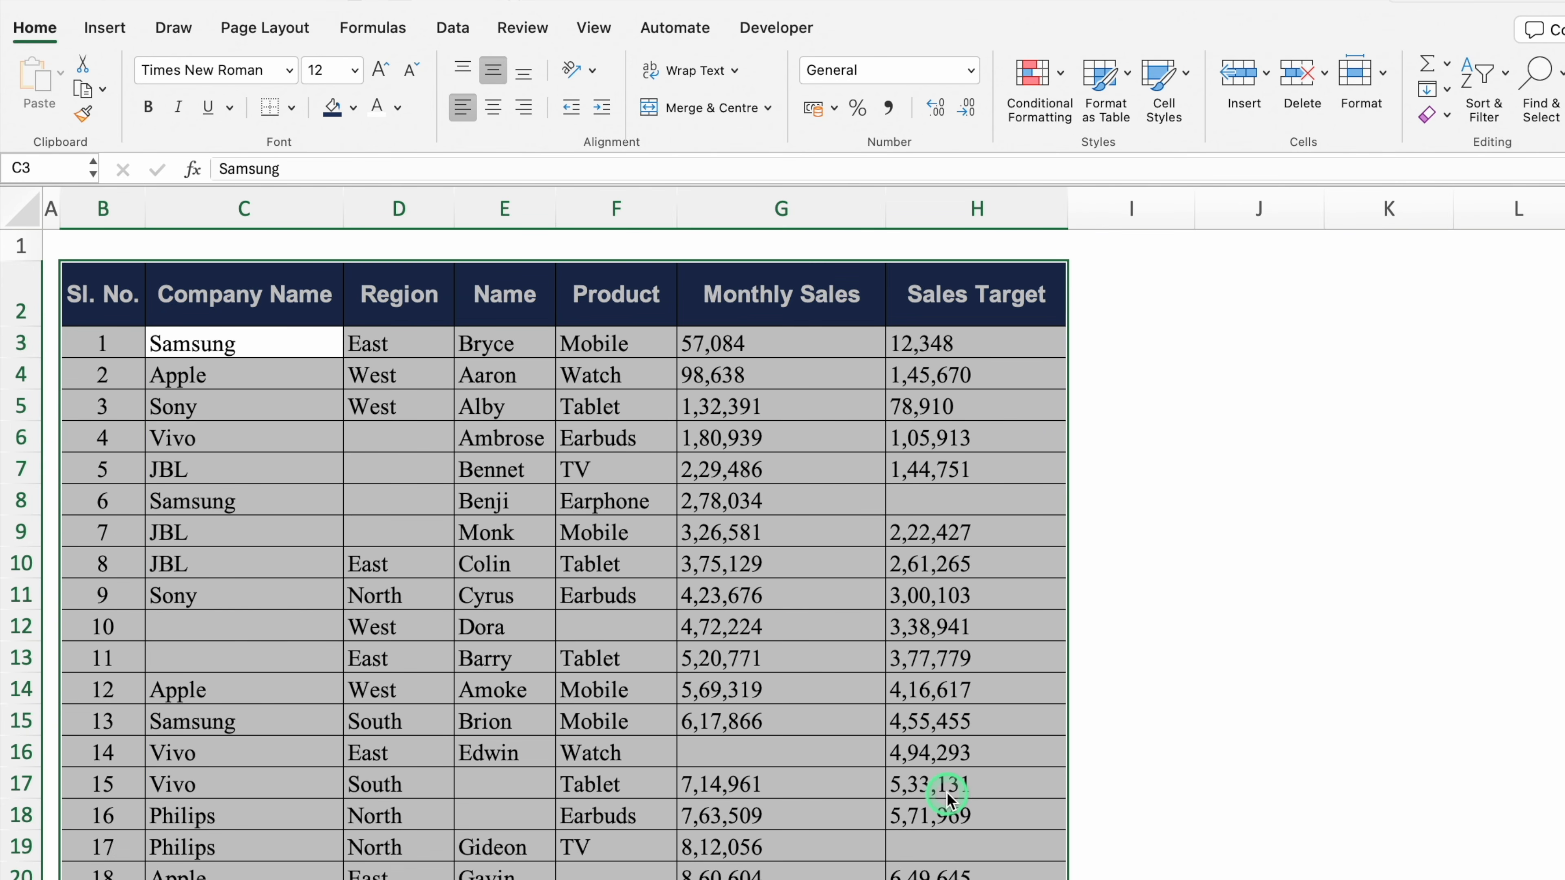
{"action": "key", "text": "F5"}
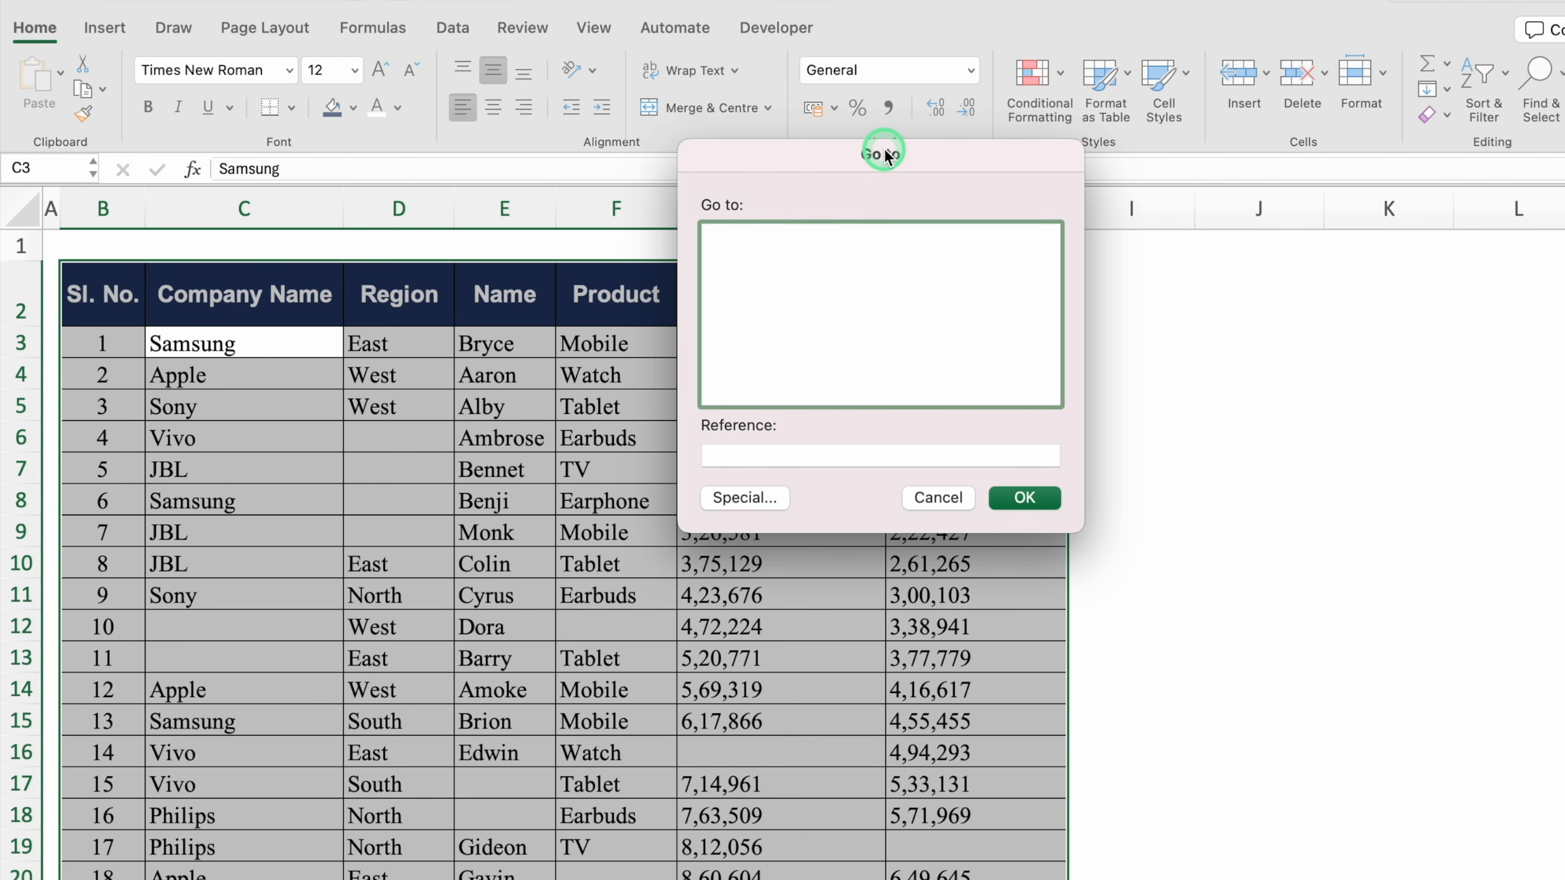
{"action": "left_click", "coordinate": [744, 499]}
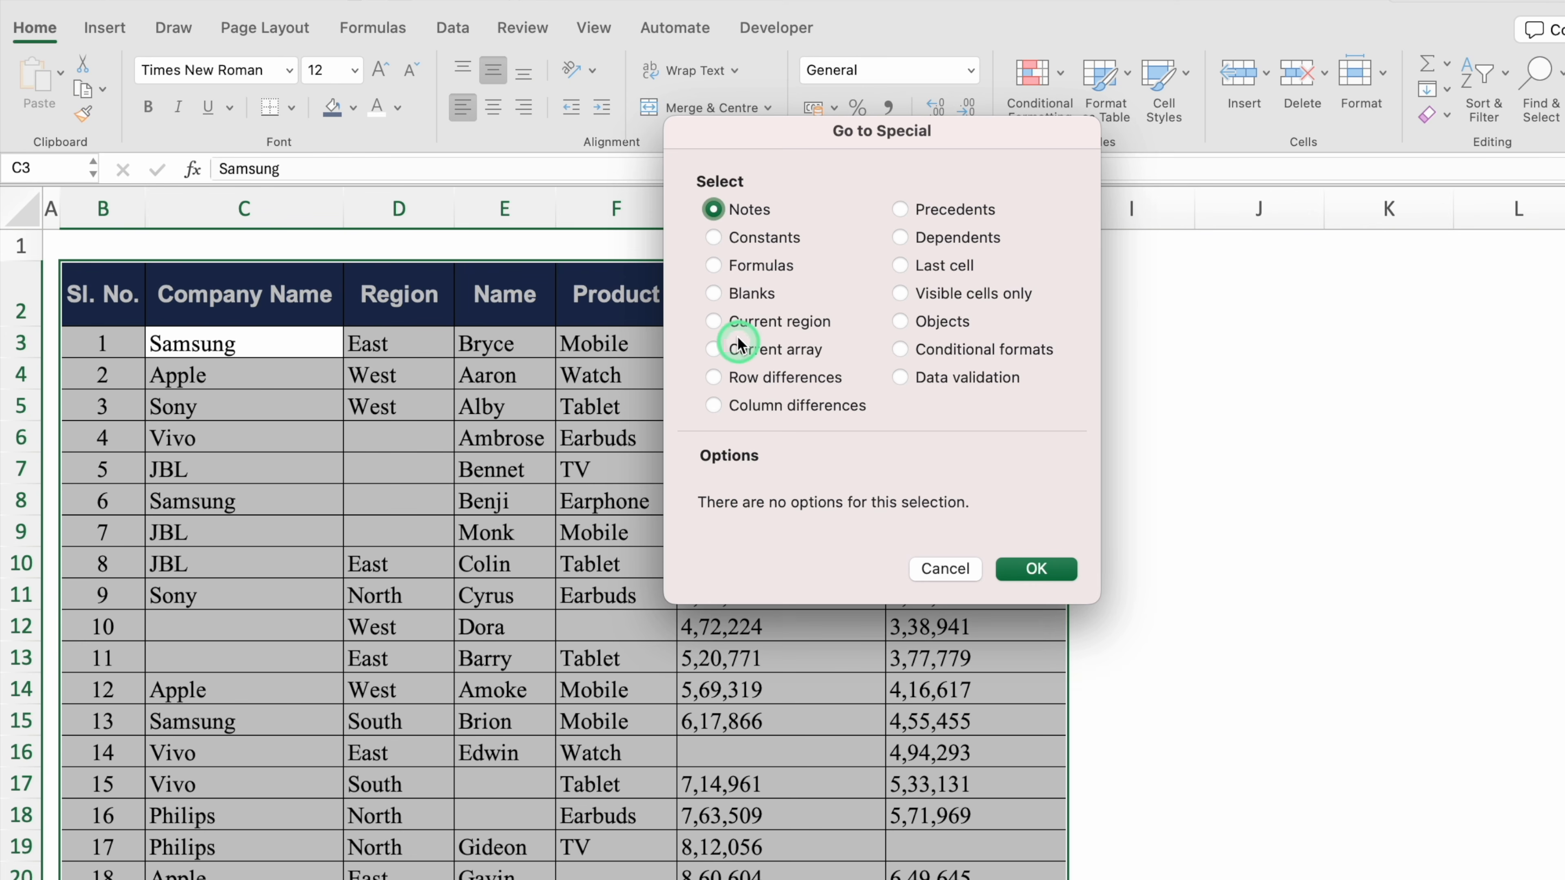
{"action": "left_click", "coordinate": [715, 294]}
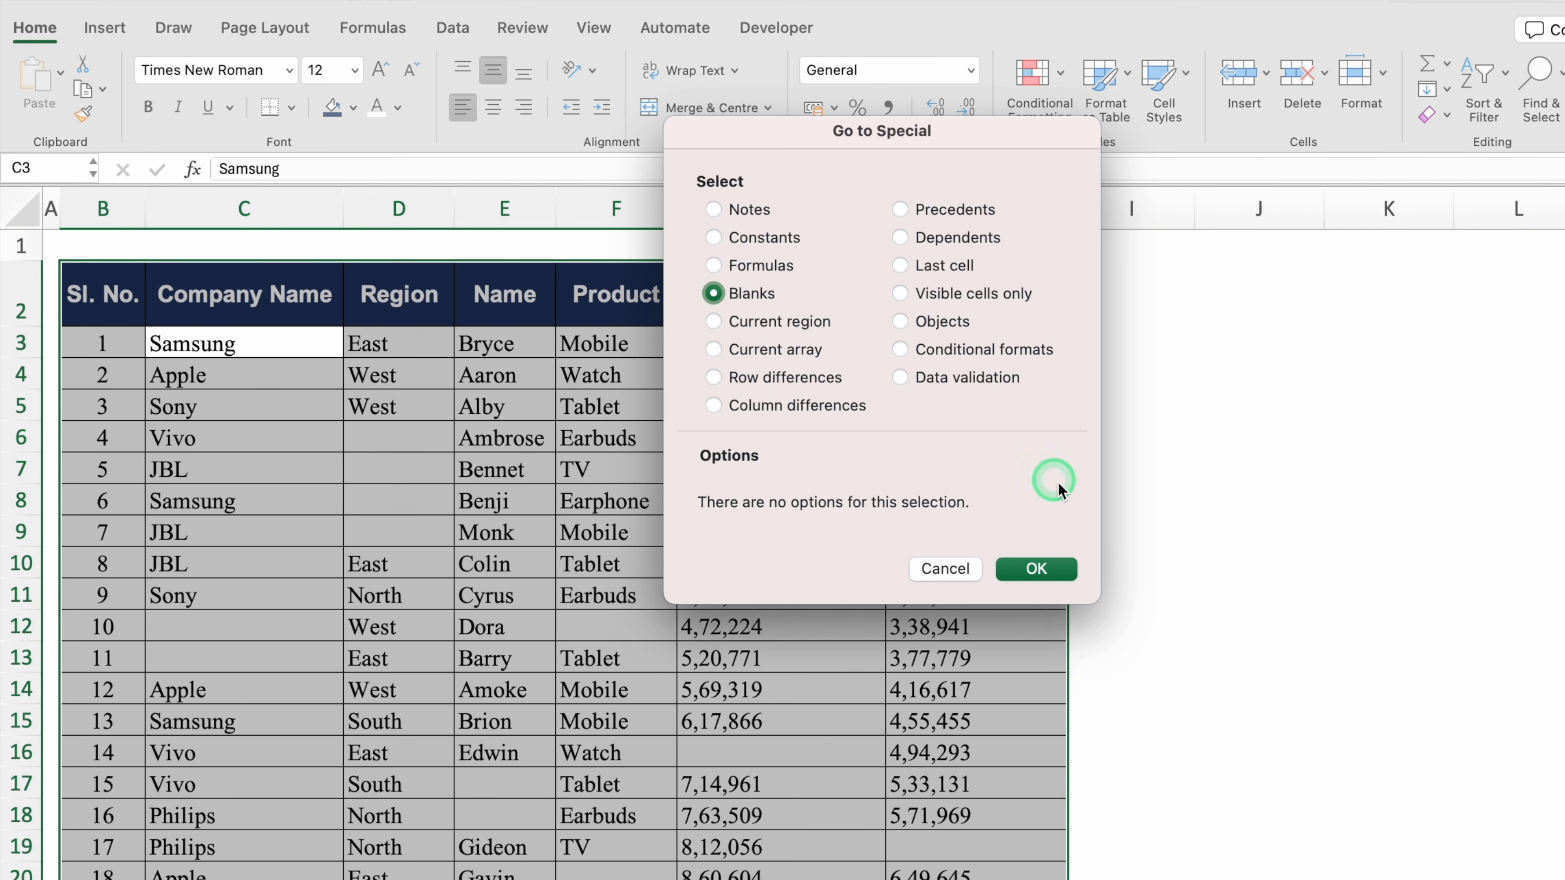
{"action": "left_click", "coordinate": [1036, 568]}
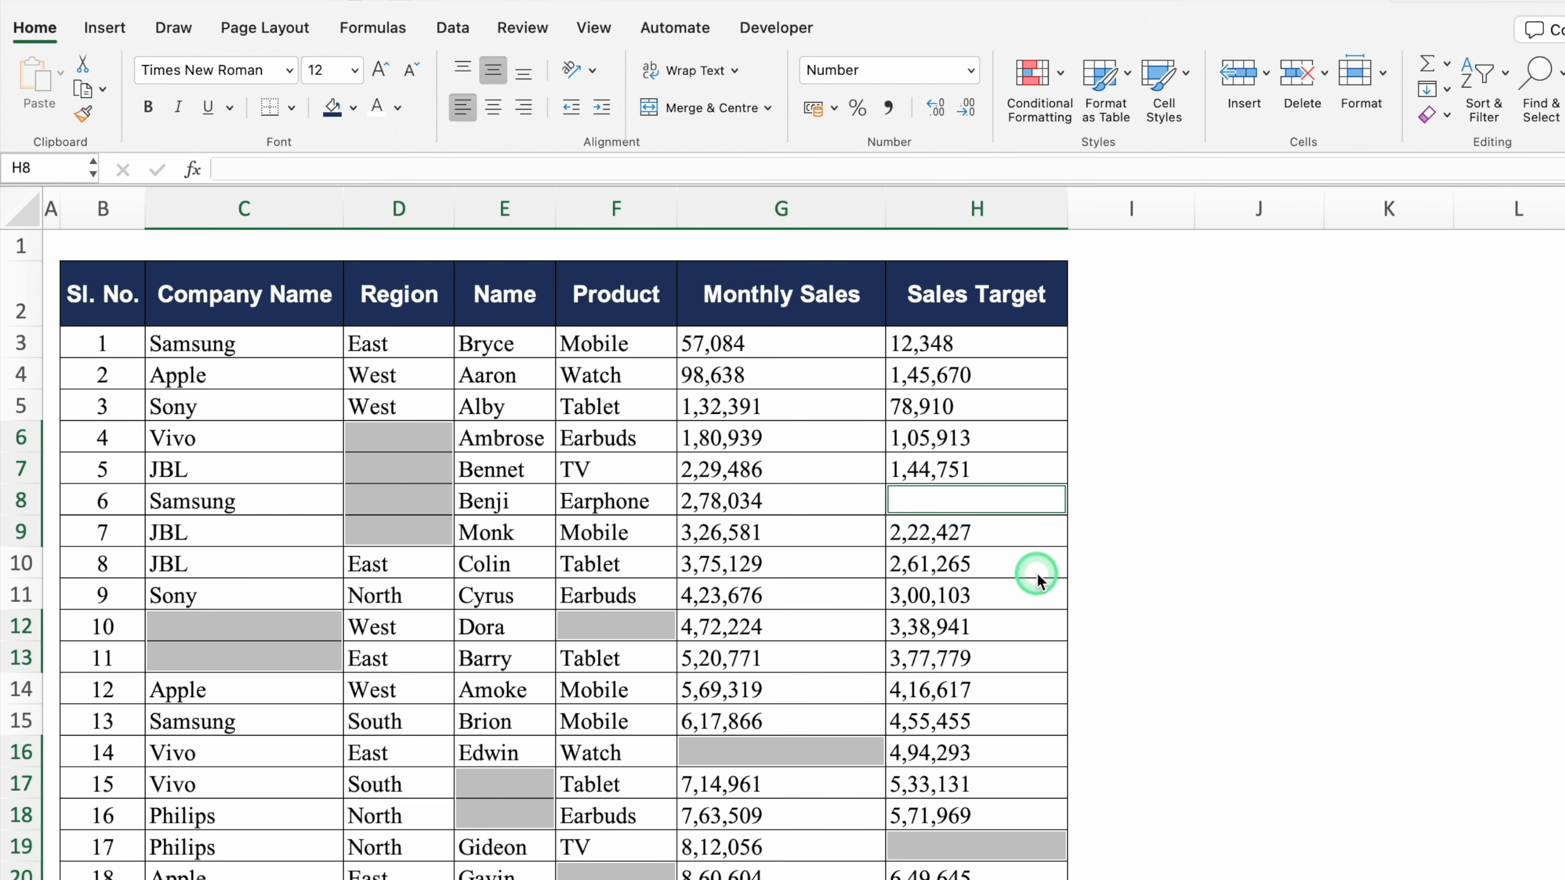
Fill all the selected blank cells with 'No Data' at once
{"action": "left_click", "coordinate": [597, 168]}
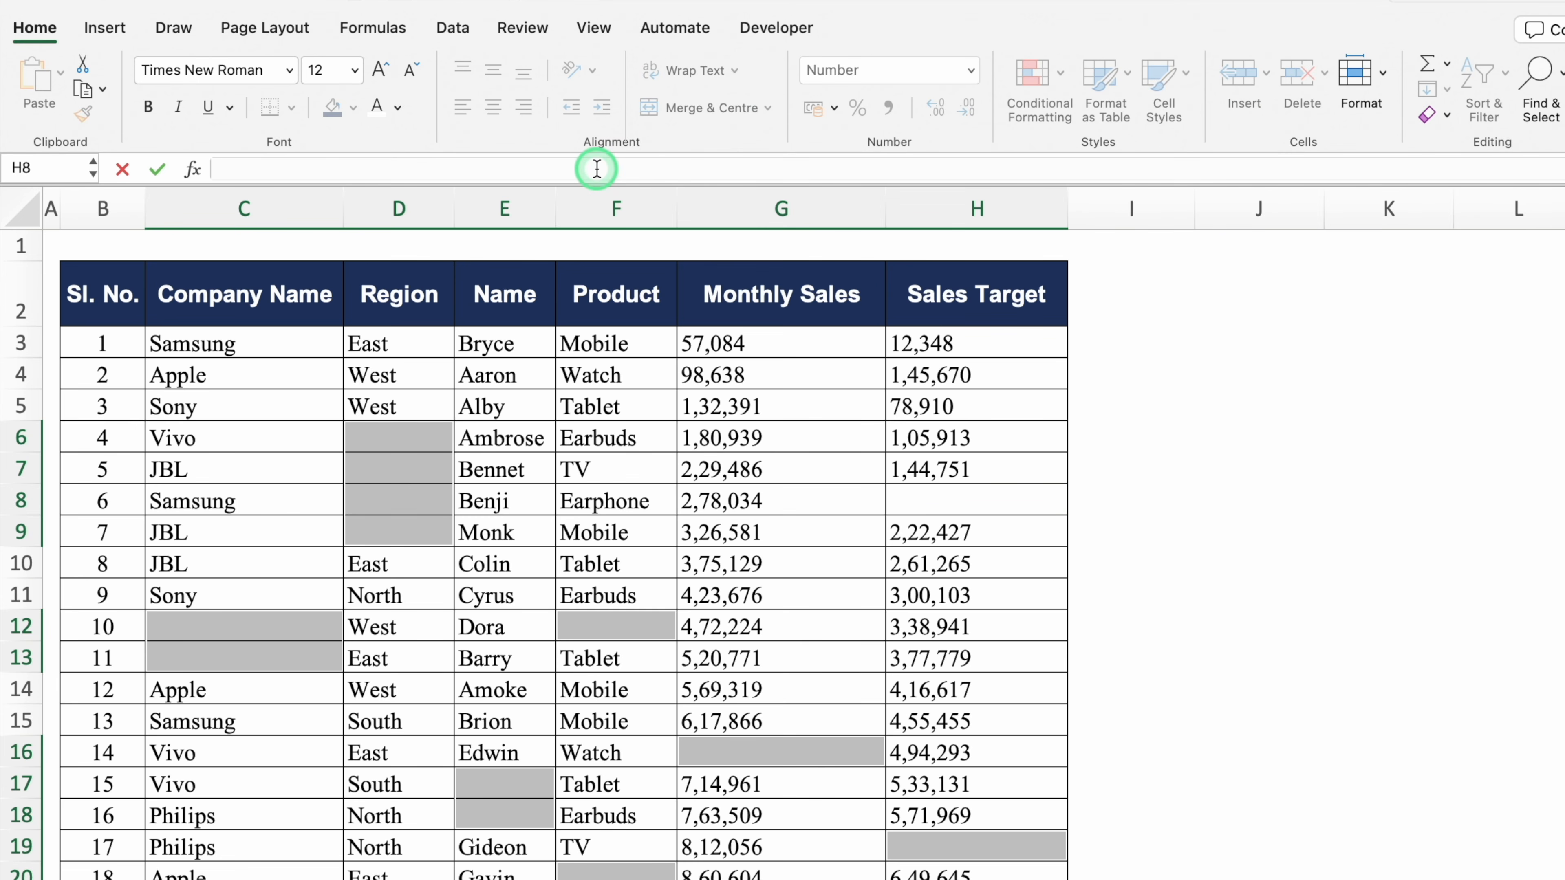
{"action": "type", "text": "No Data"}
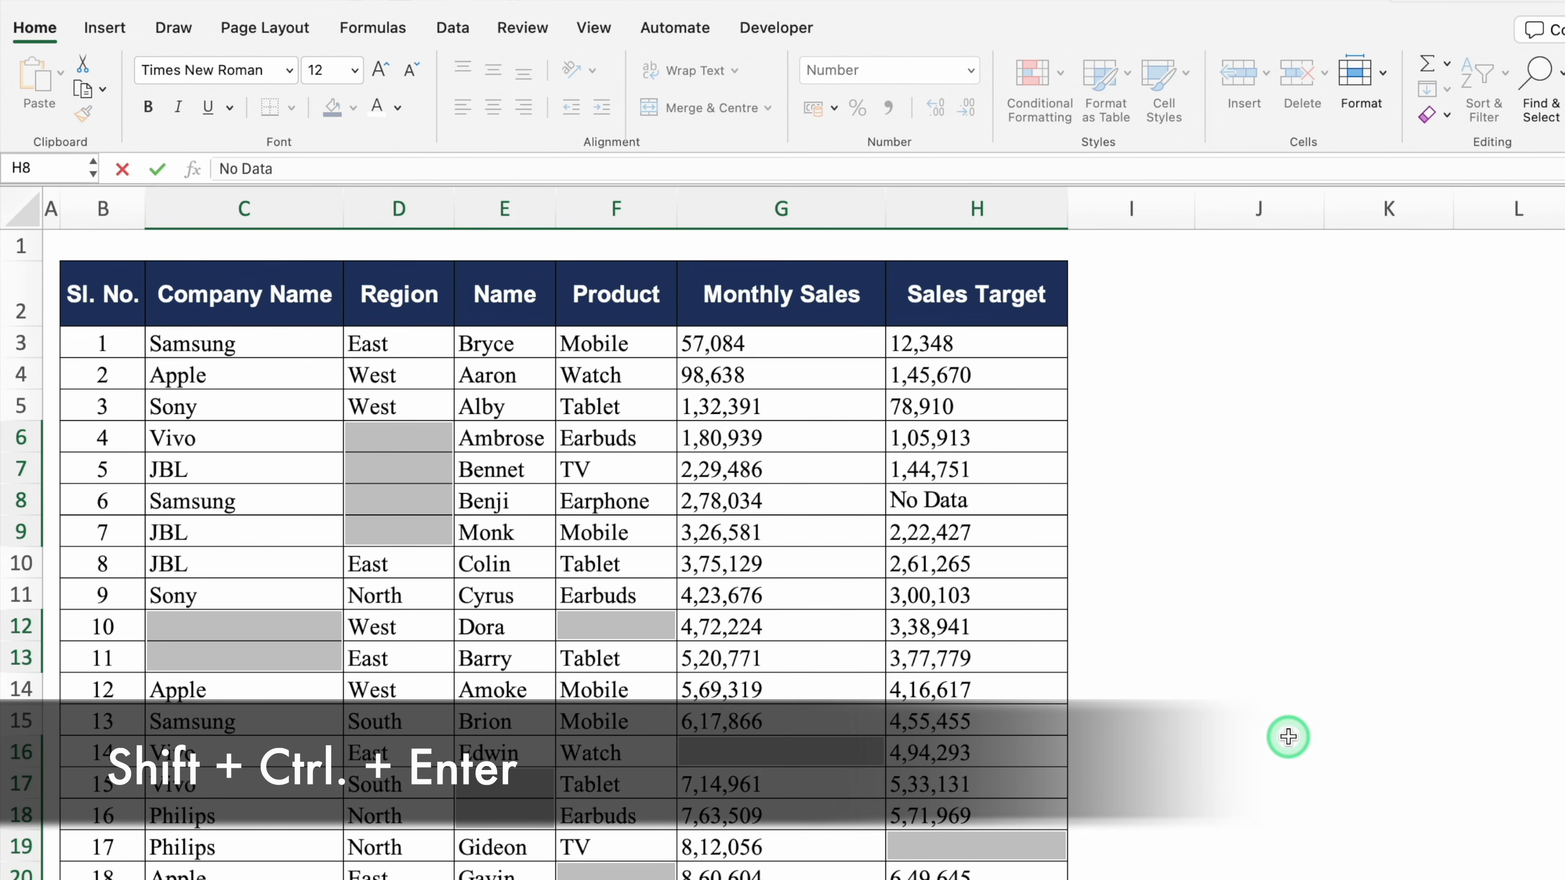
{"action": "key", "text": "ctrl+shift+Return"}
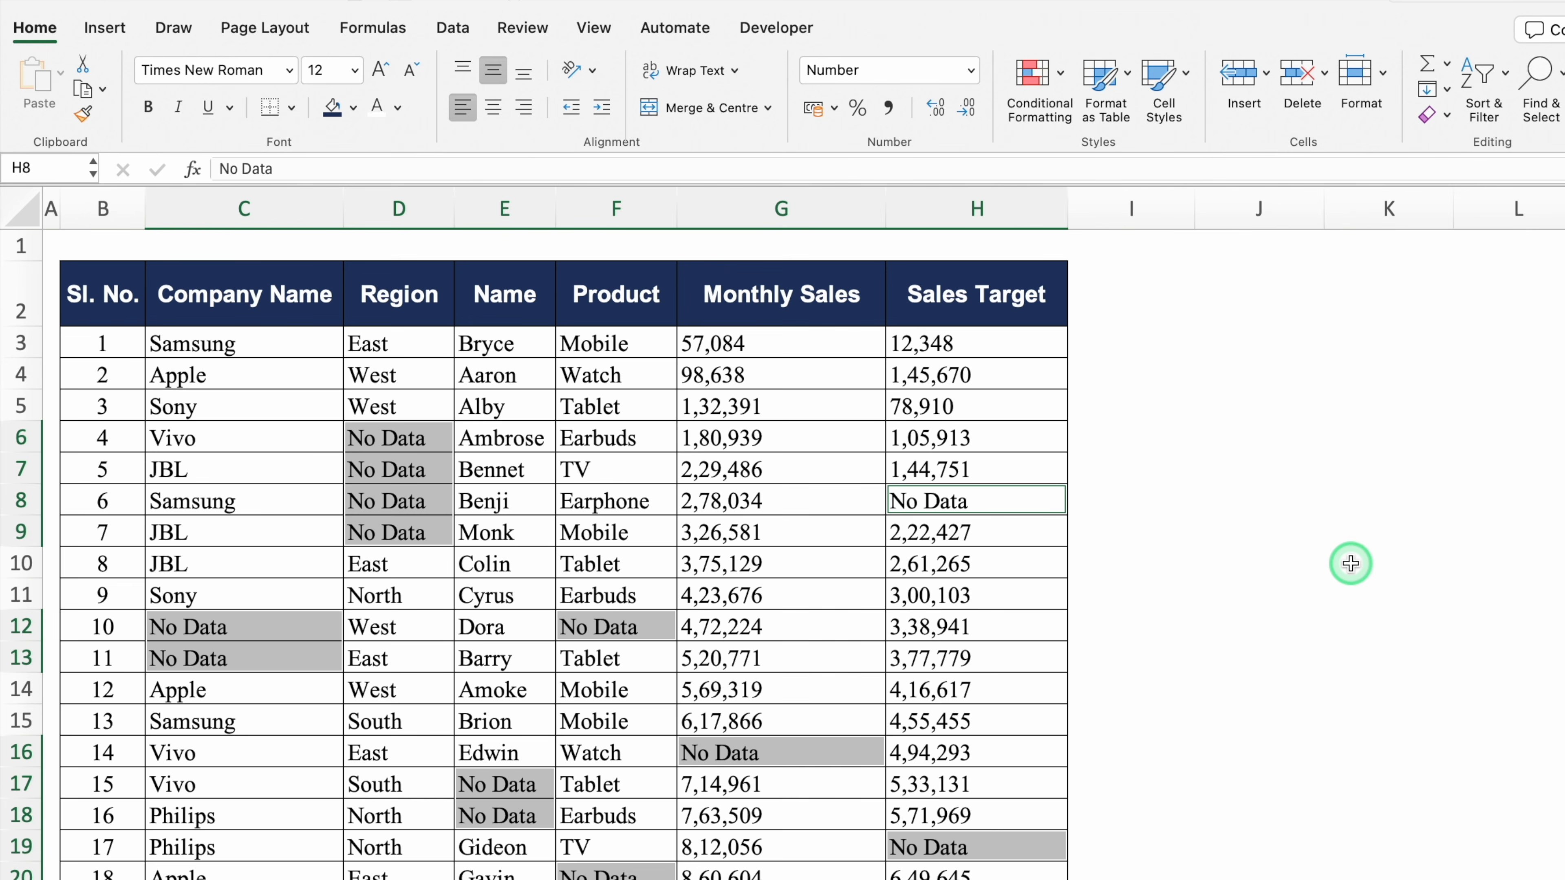
Give the No Data cells a red fill colour
{"action": "left_click", "coordinate": [352, 107]}
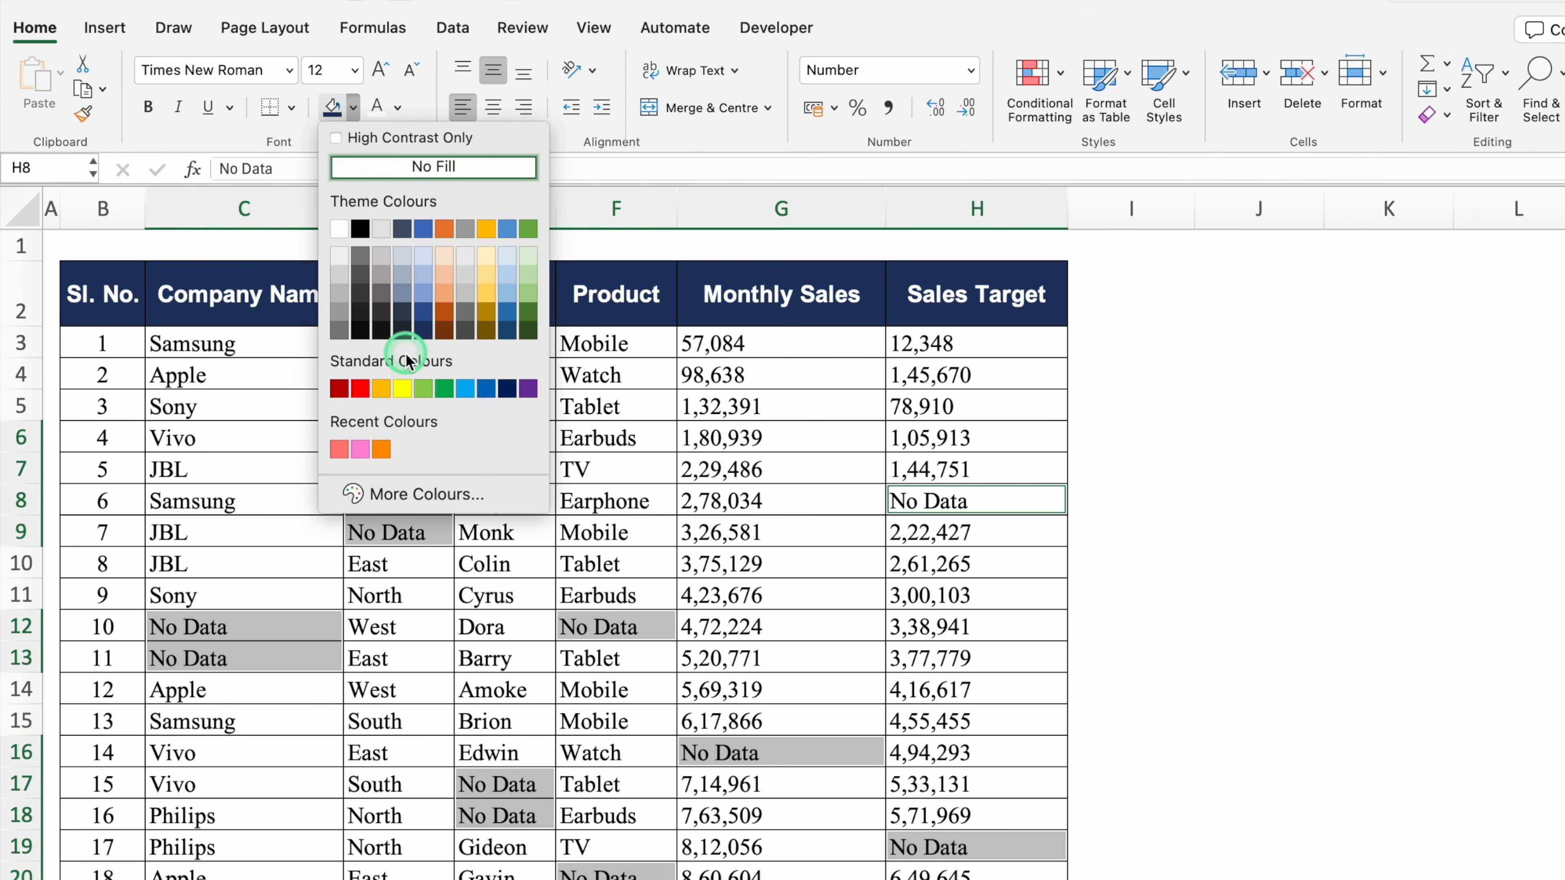
{"action": "left_click", "coordinate": [359, 388]}
{"action": "left_click", "coordinate": [1223, 475]}
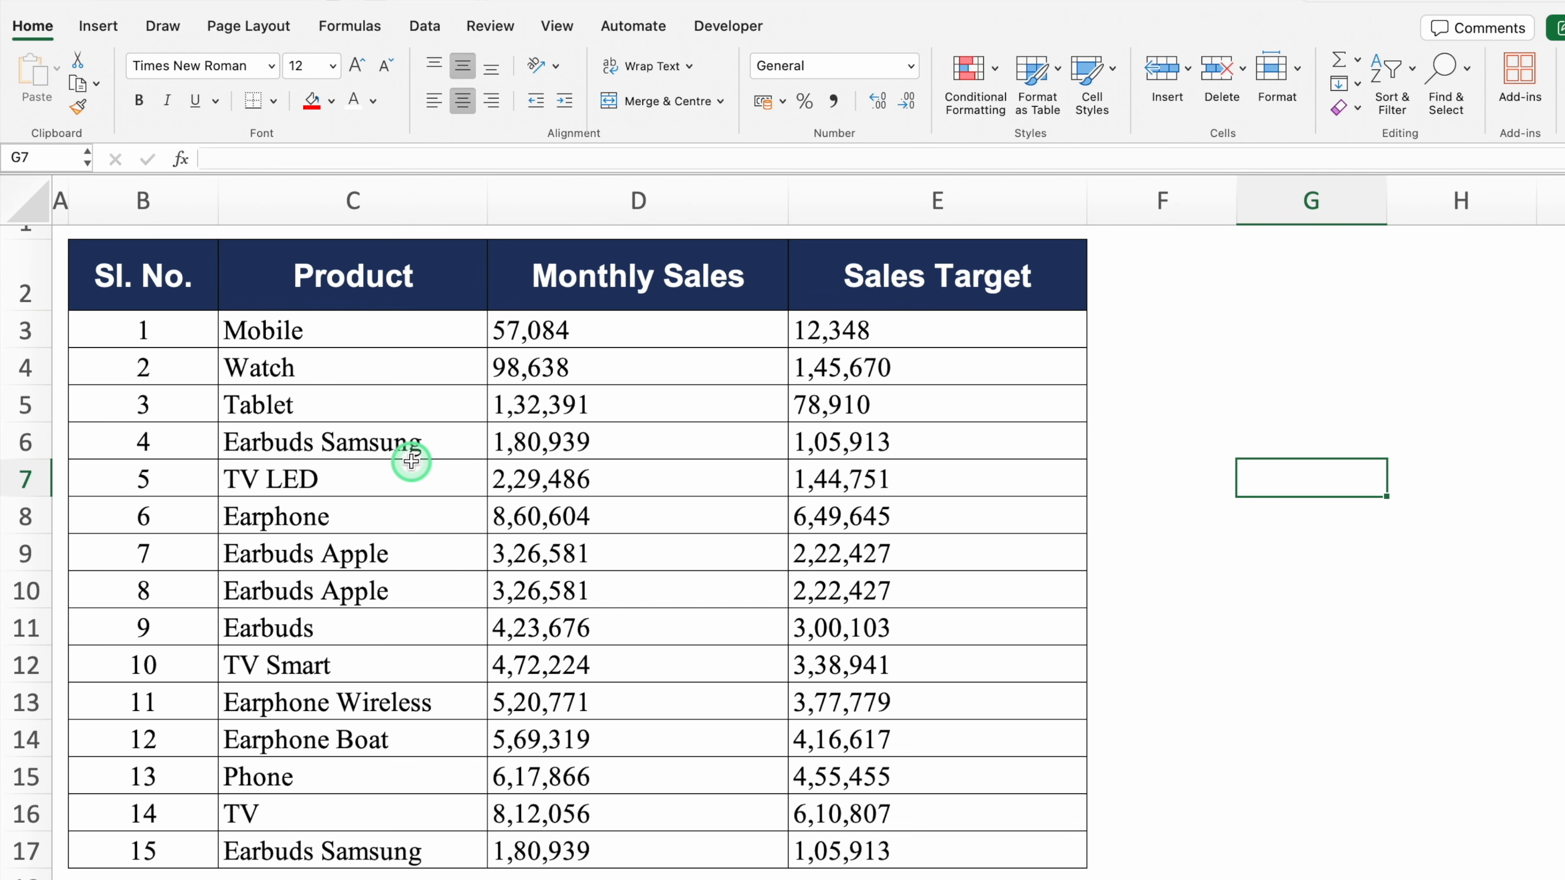
Highlight duplicate values in the sales table B3:E17 with Light Red Fill and Dark Red Text
{"action": "left_click", "coordinate": [349, 433]}
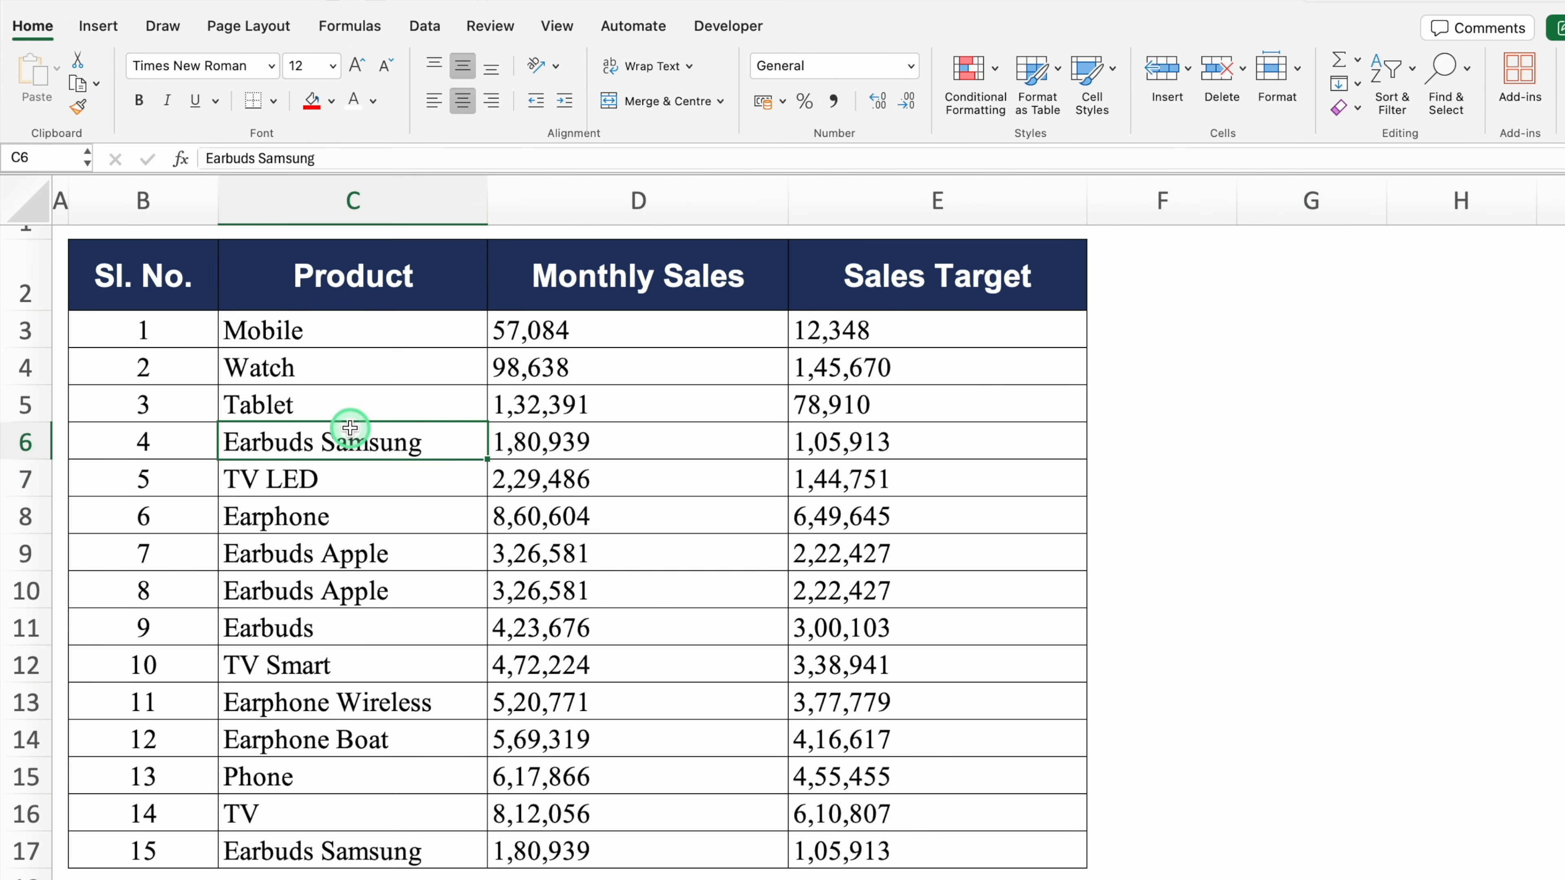
{"action": "left_click", "coordinate": [185, 328]}
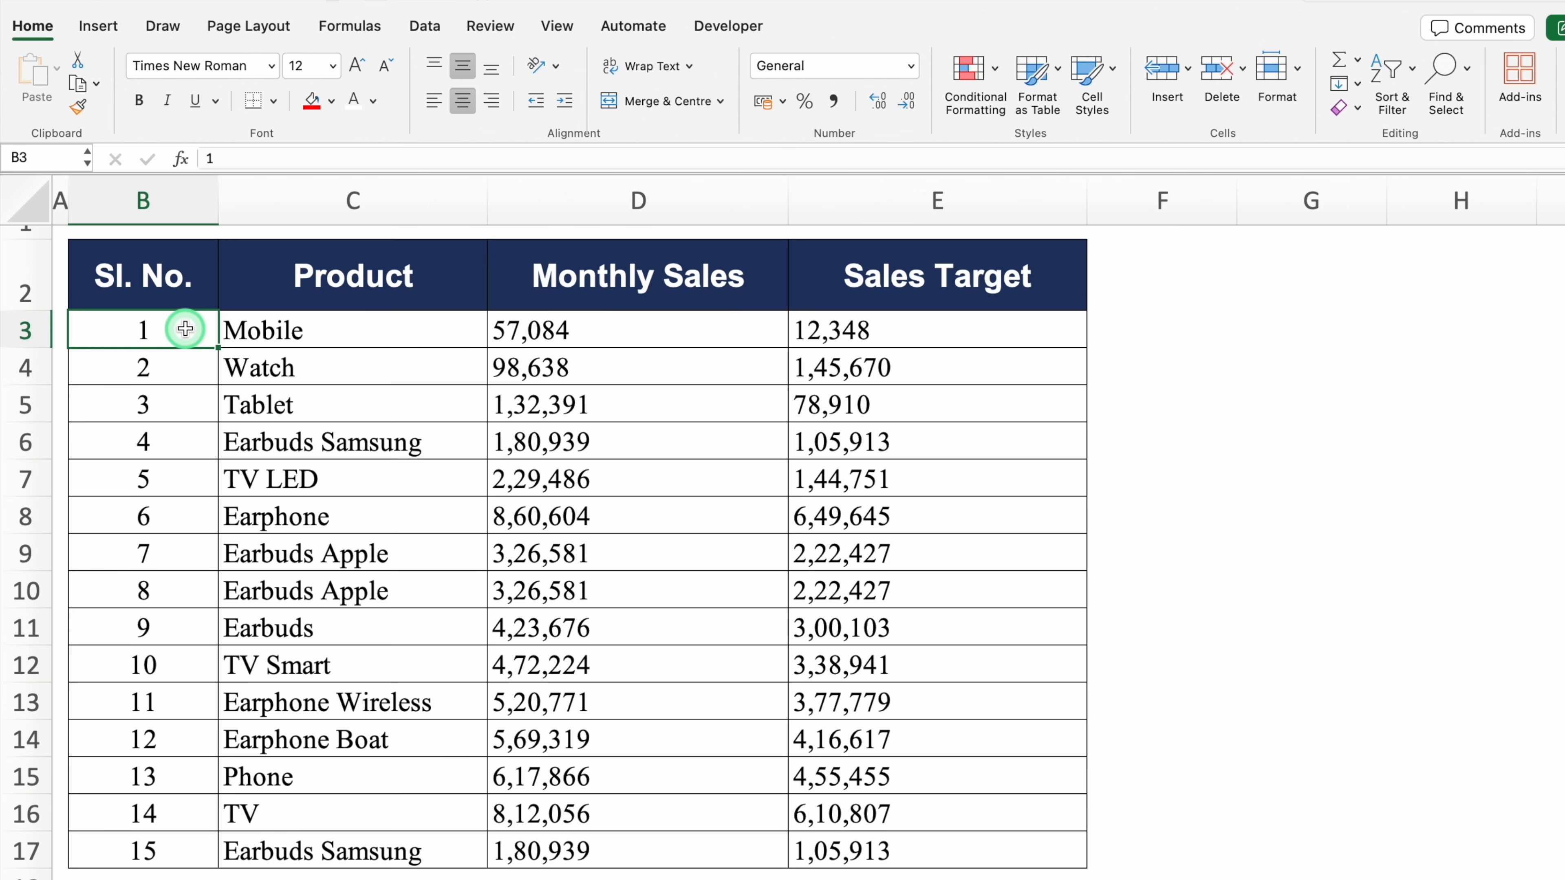
{"action": "key", "text": "ctrl+shift+Down"}
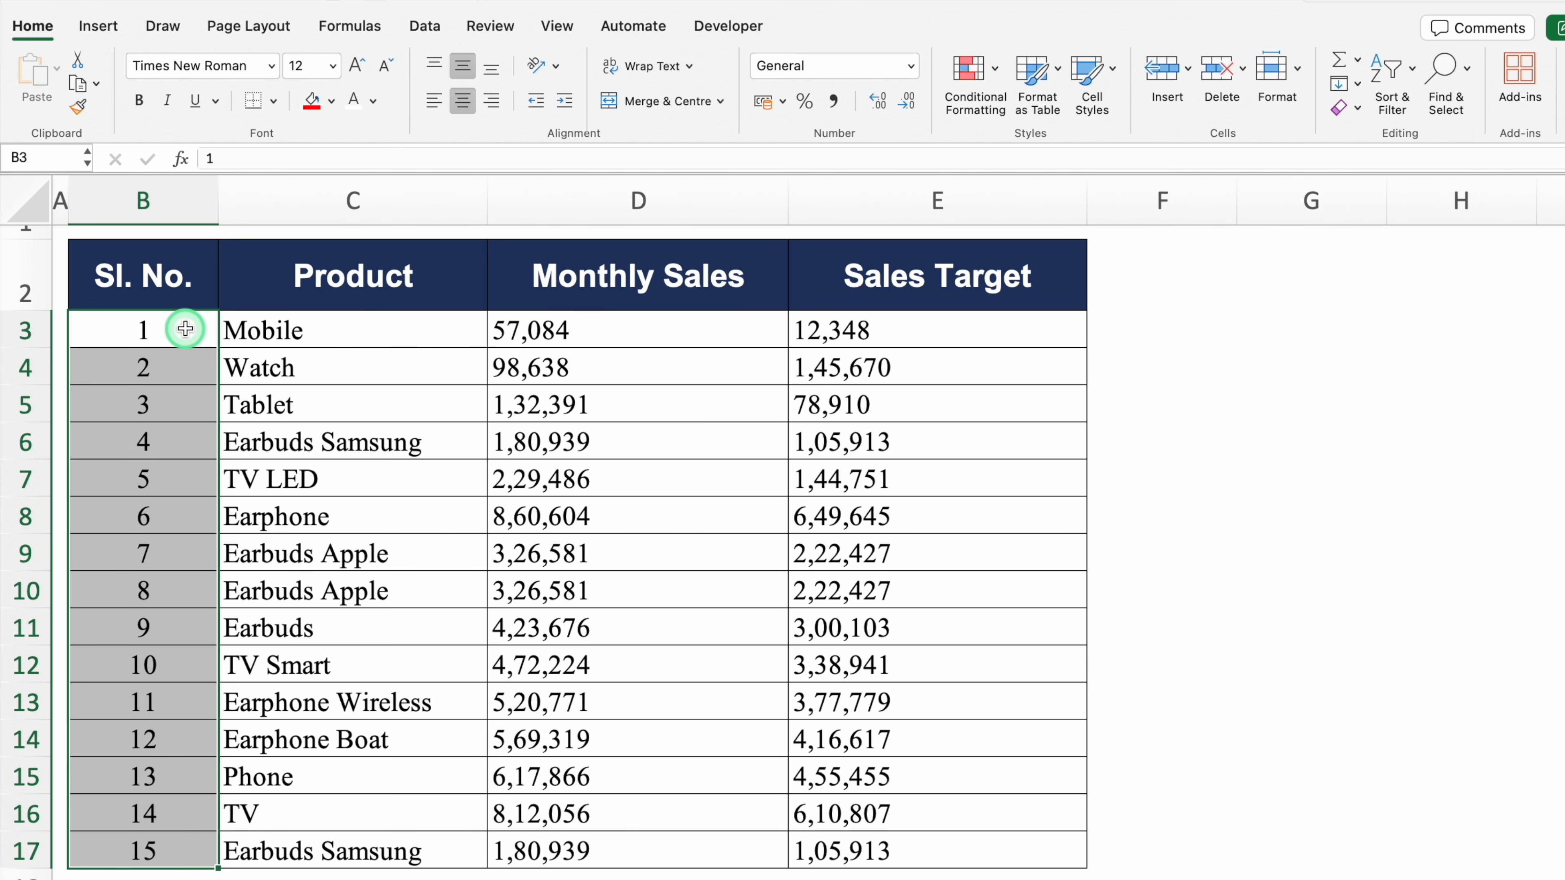
{"action": "key", "text": "ctrl+shift+Right"}
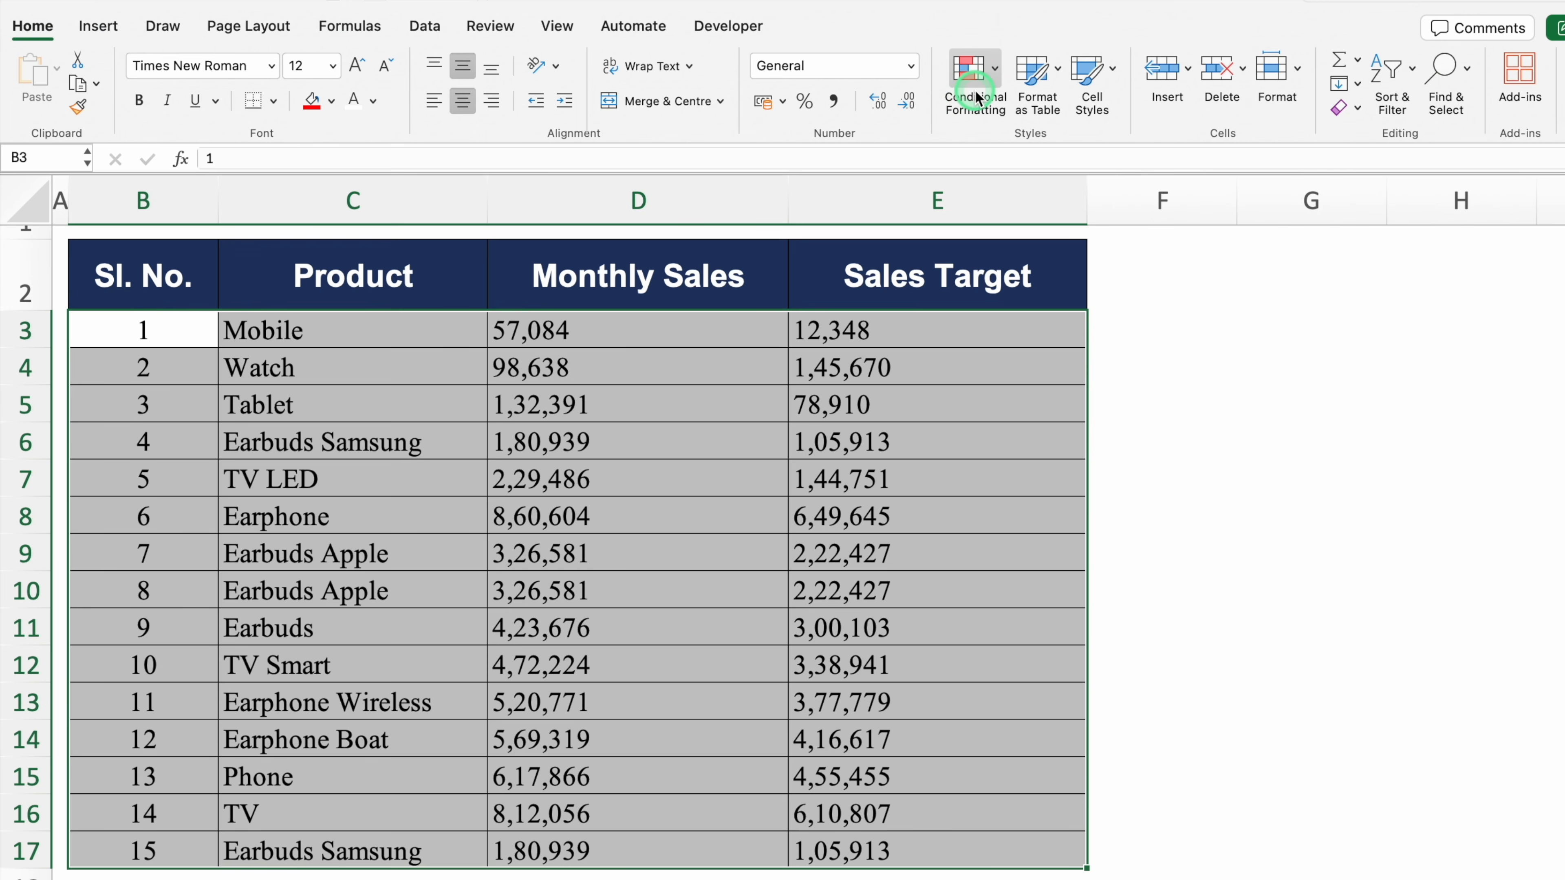
{"action": "left_click", "coordinate": [996, 74]}
{"action": "mouse_move", "coordinate": [1078, 104]}
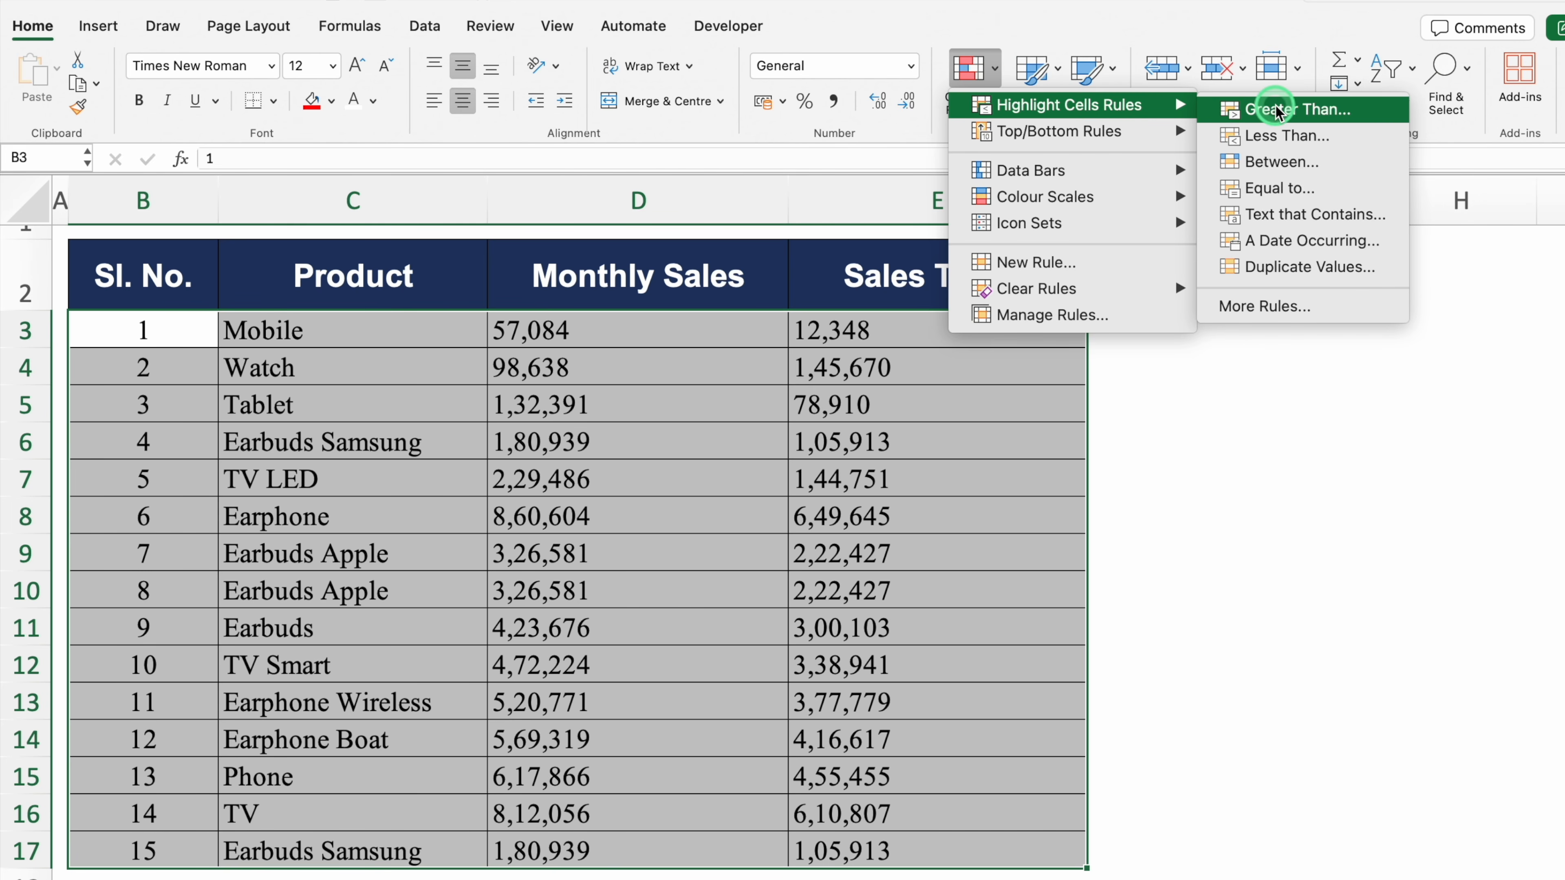
{"action": "left_click", "coordinate": [1362, 267]}
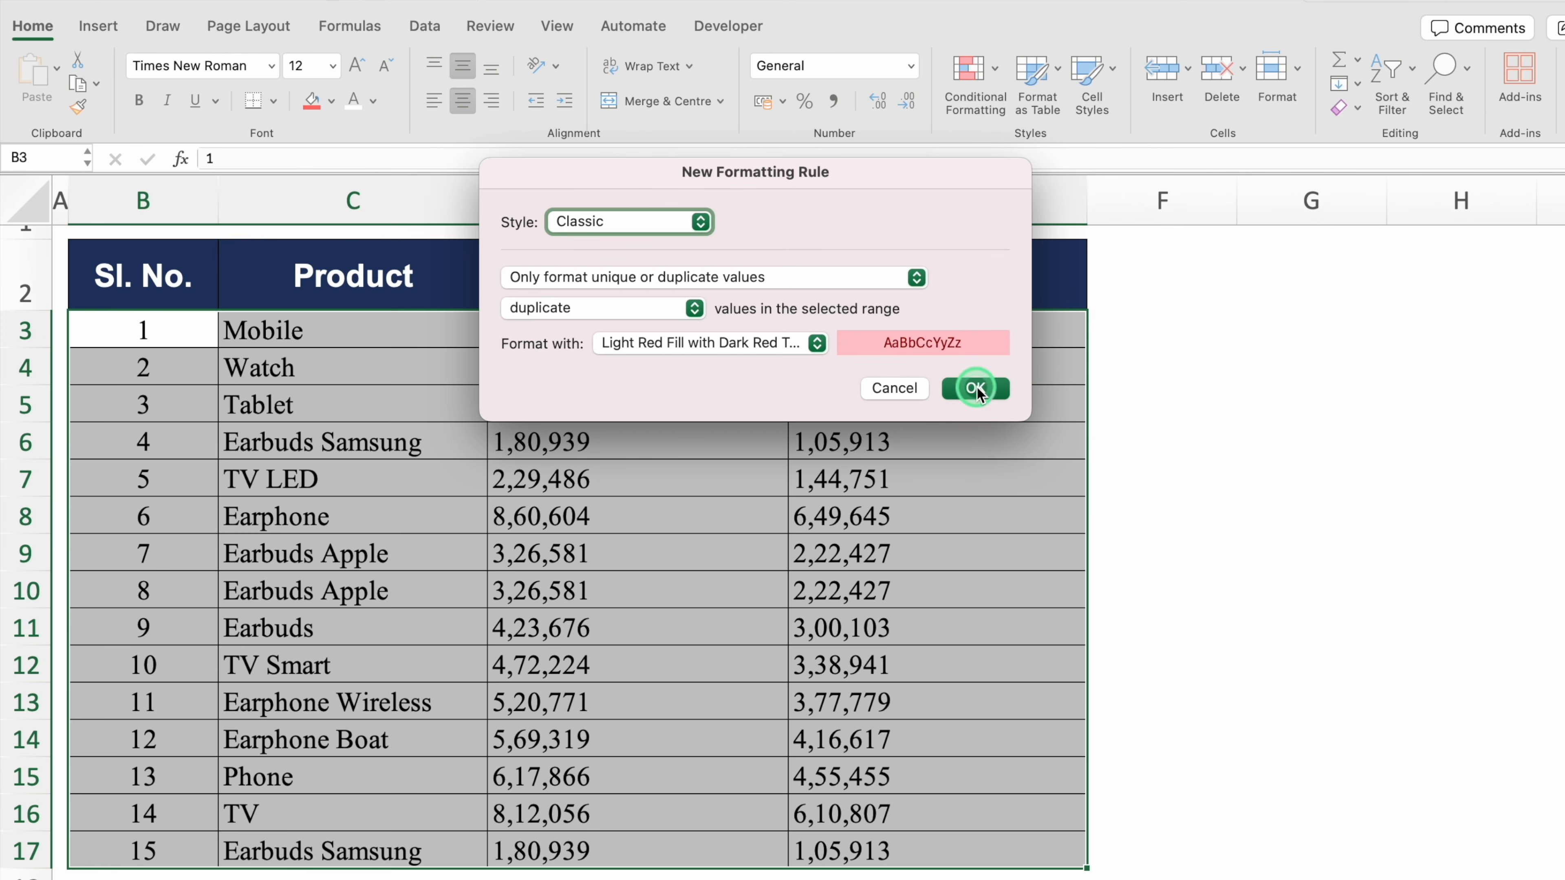
{"action": "left_click", "coordinate": [975, 388]}
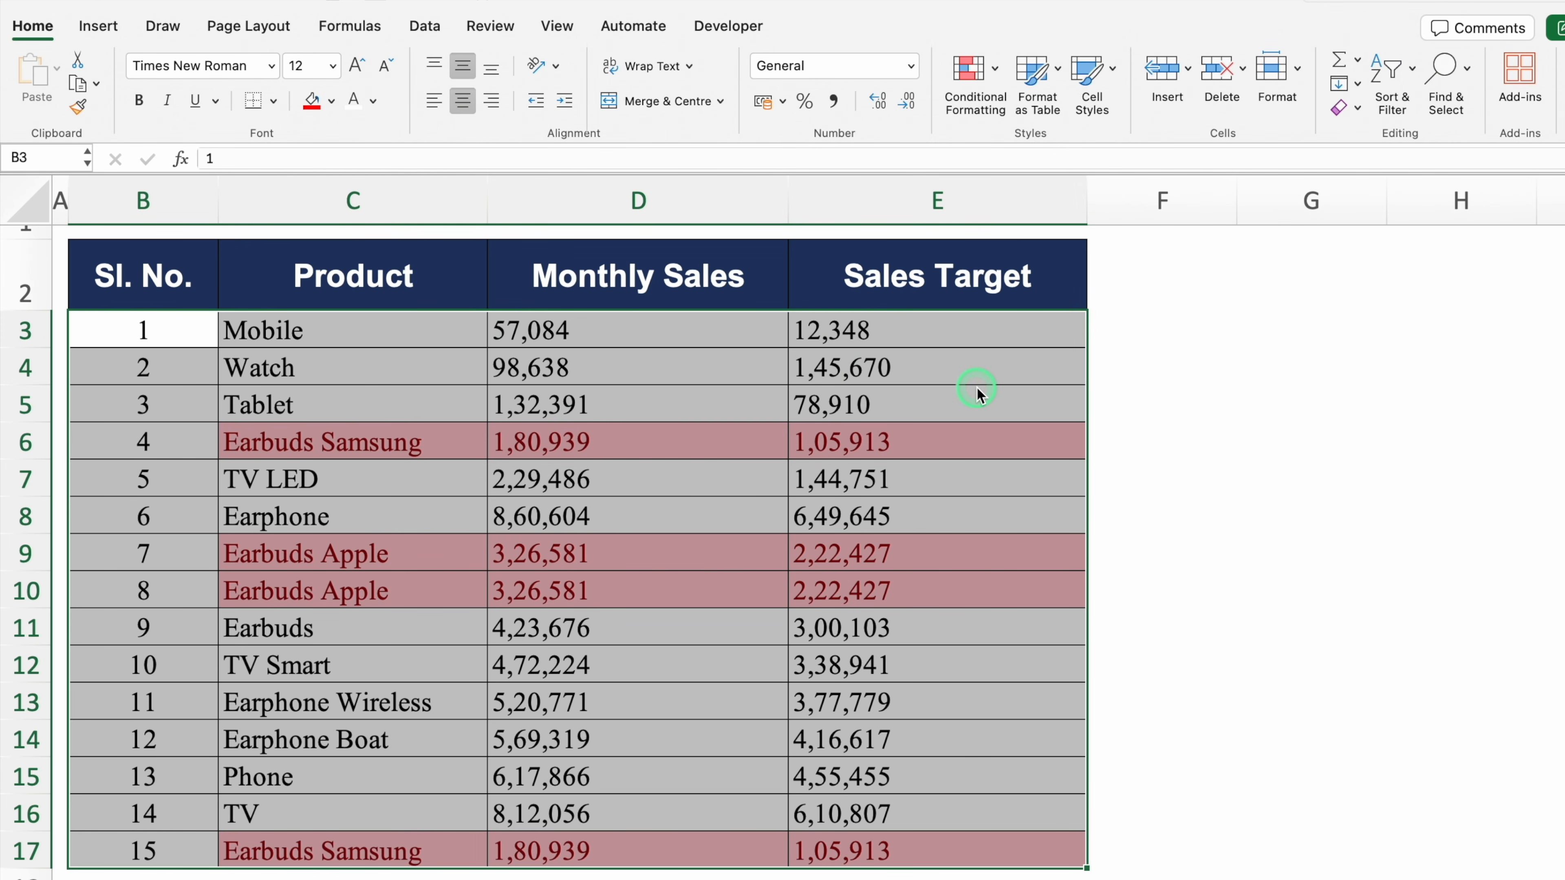
{"action": "left_click", "coordinate": [424, 28]}
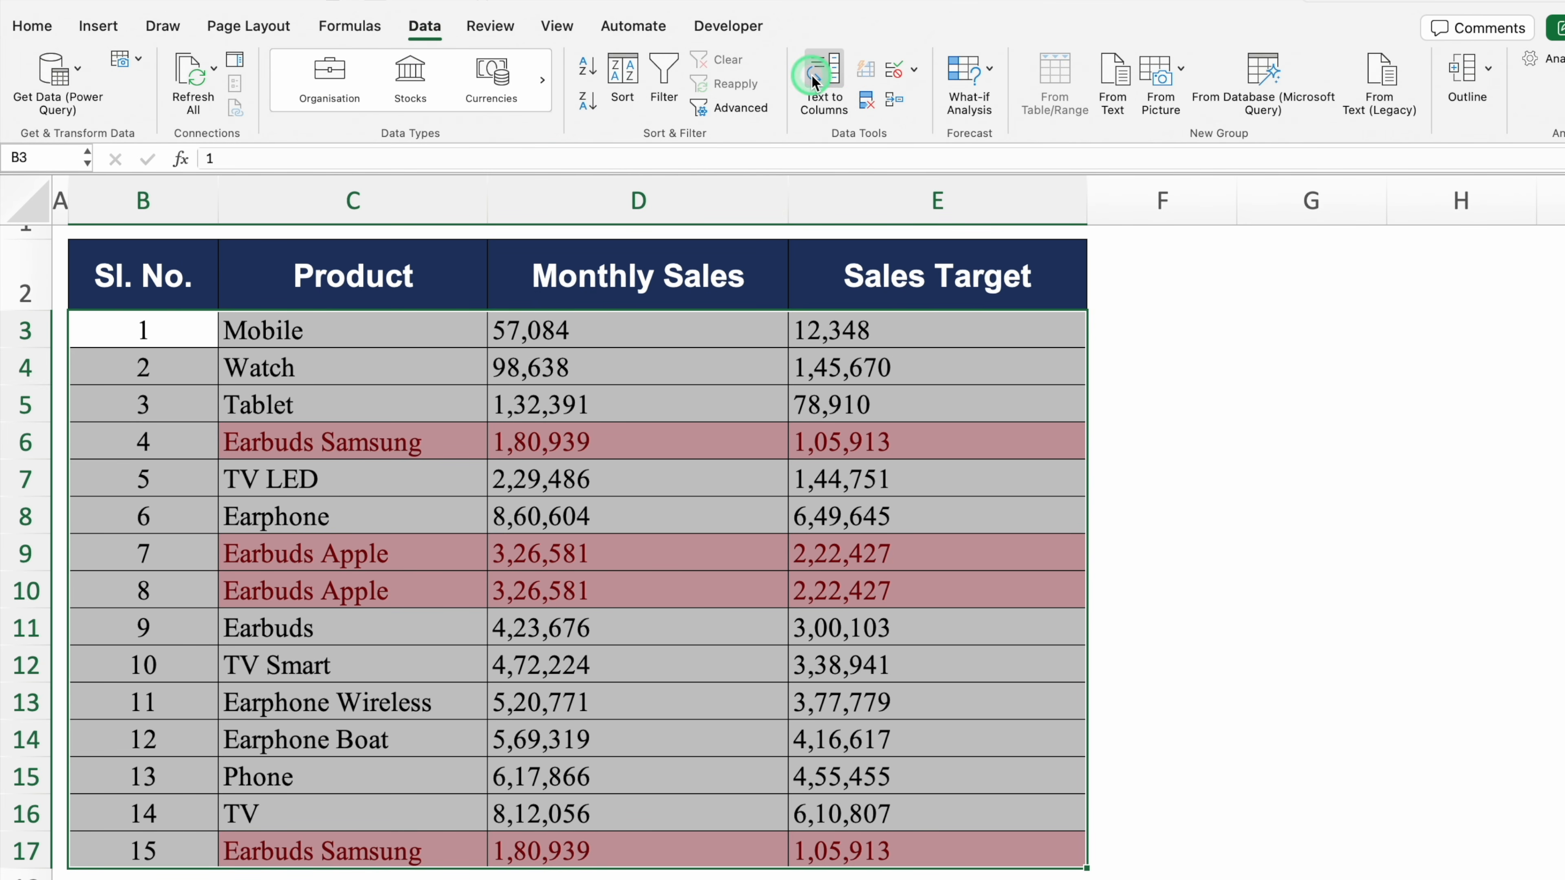
Remove duplicate rows, checking every column except Sl. No., leaving 13 unique entries
{"action": "left_click", "coordinate": [839, 106]}
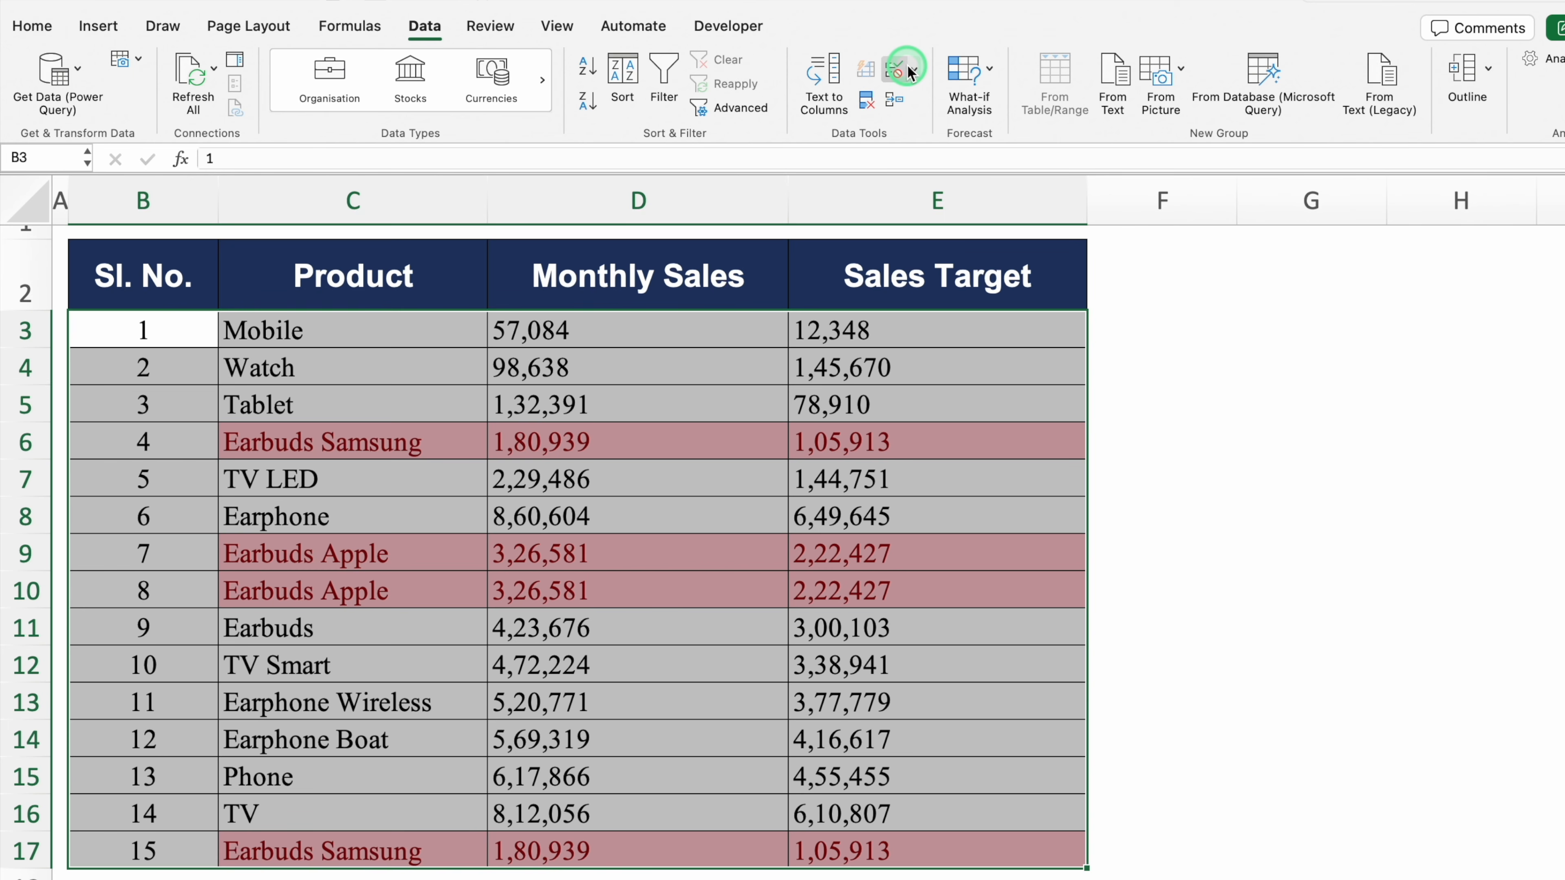
{"action": "left_click", "coordinate": [866, 104]}
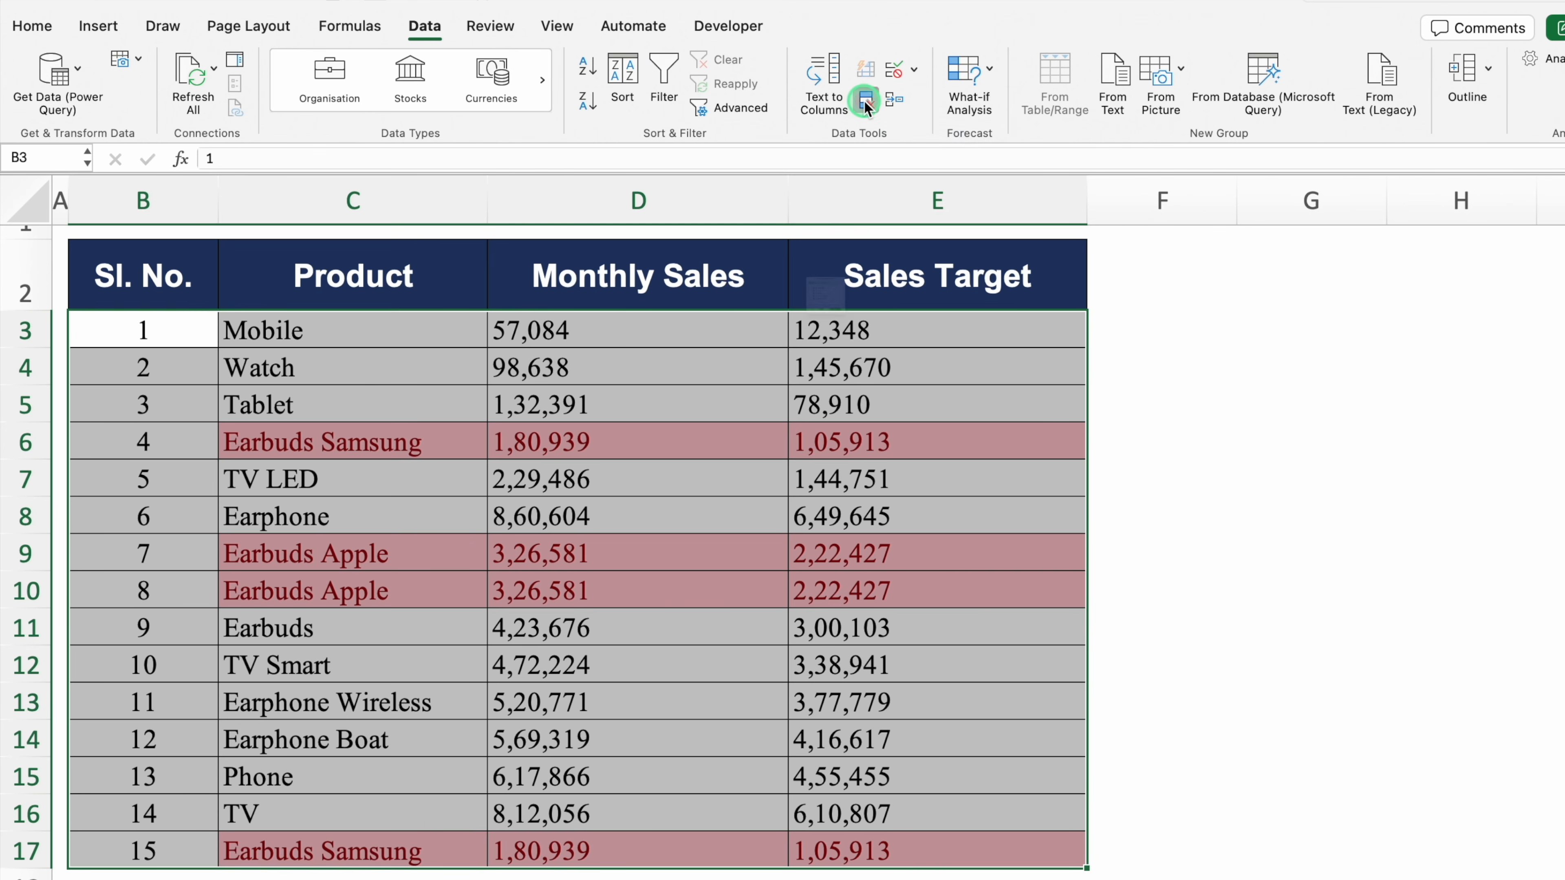
{"action": "left_click", "coordinate": [859, 172]}
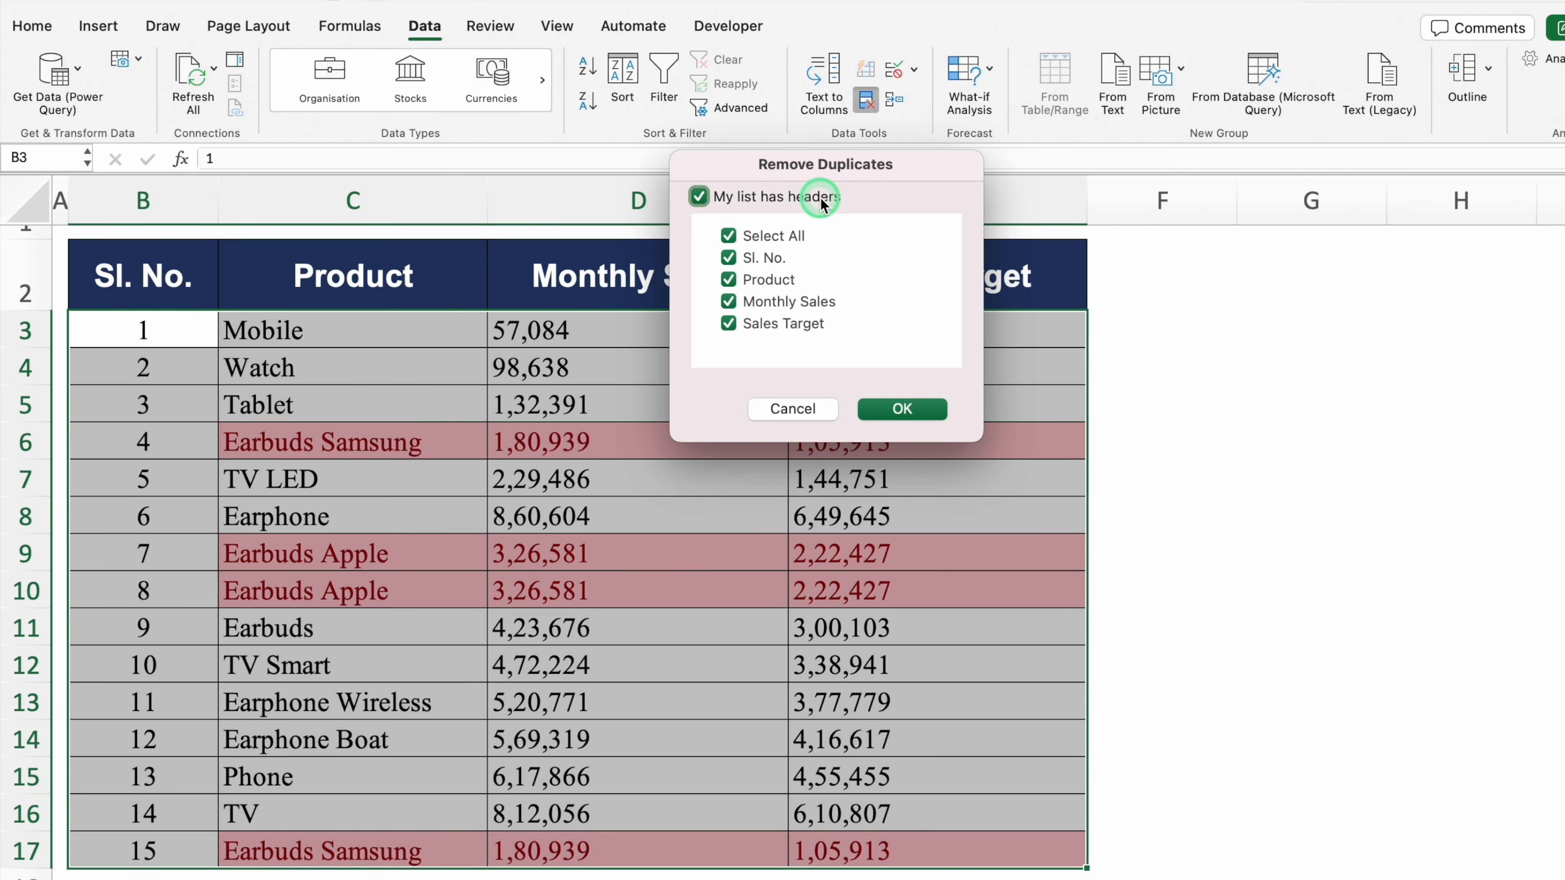
{"action": "left_click", "coordinate": [729, 259]}
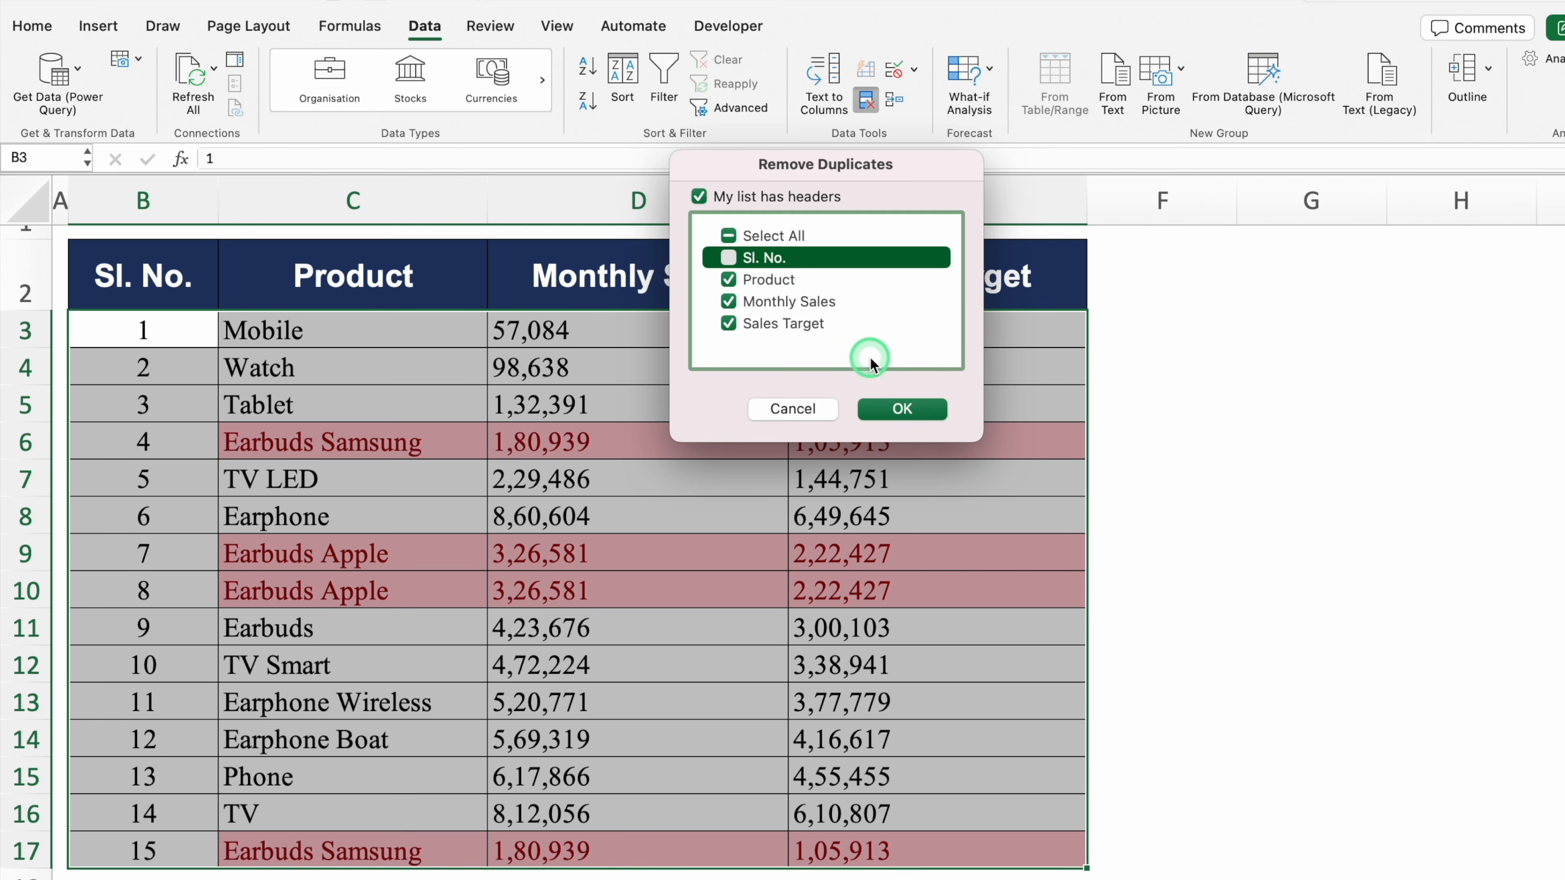
{"action": "left_click", "coordinate": [915, 407]}
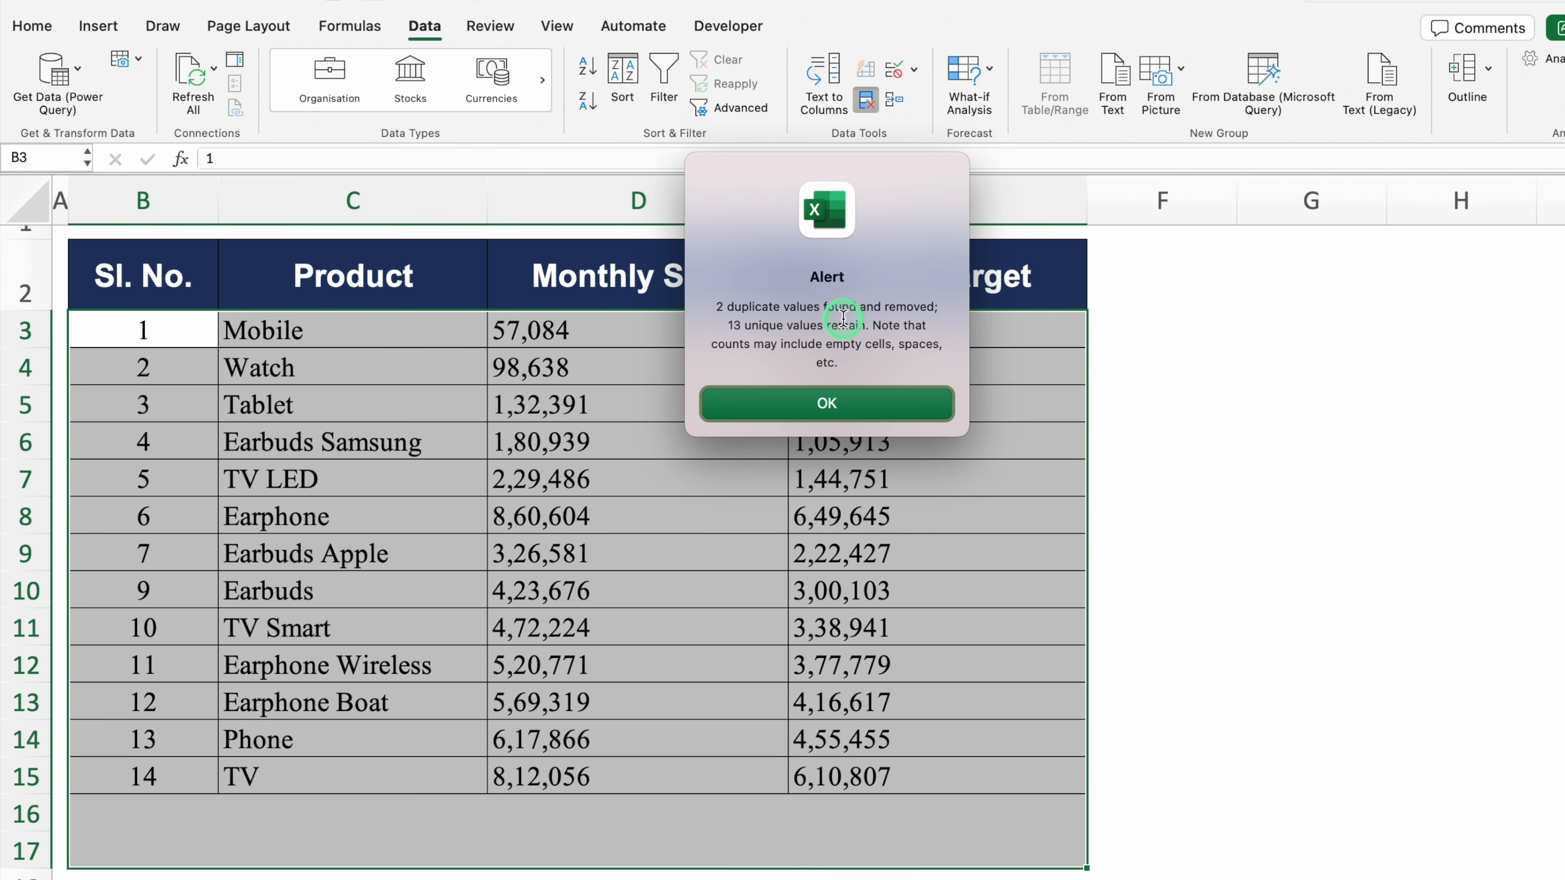
{"action": "left_click", "coordinate": [816, 409]}
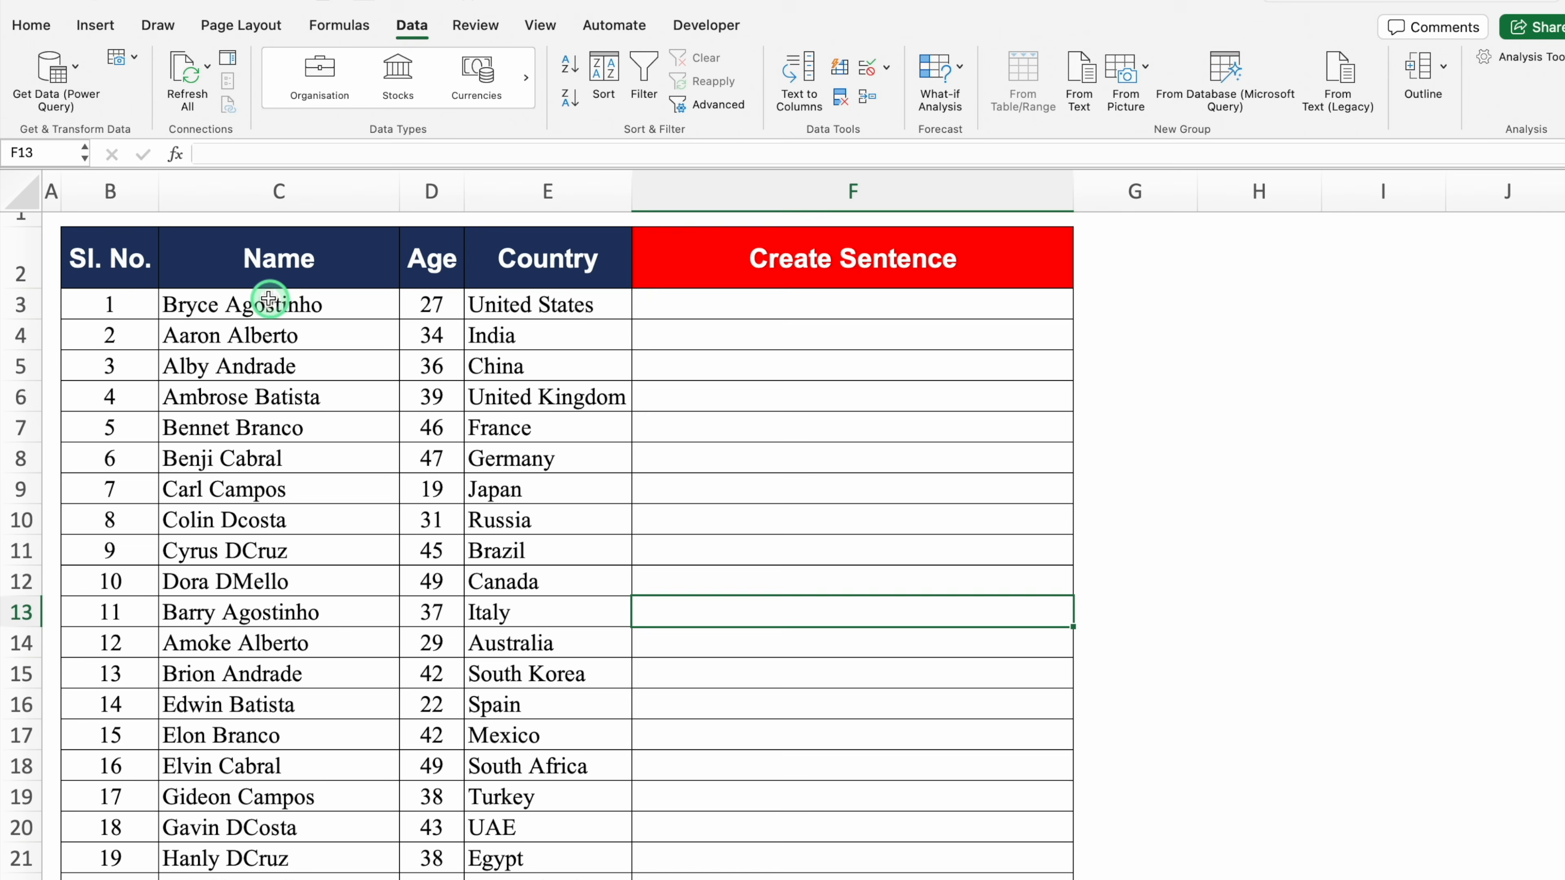
Copy the first person's name from C3 into cell F3
{"action": "left_click", "coordinate": [279, 302]}
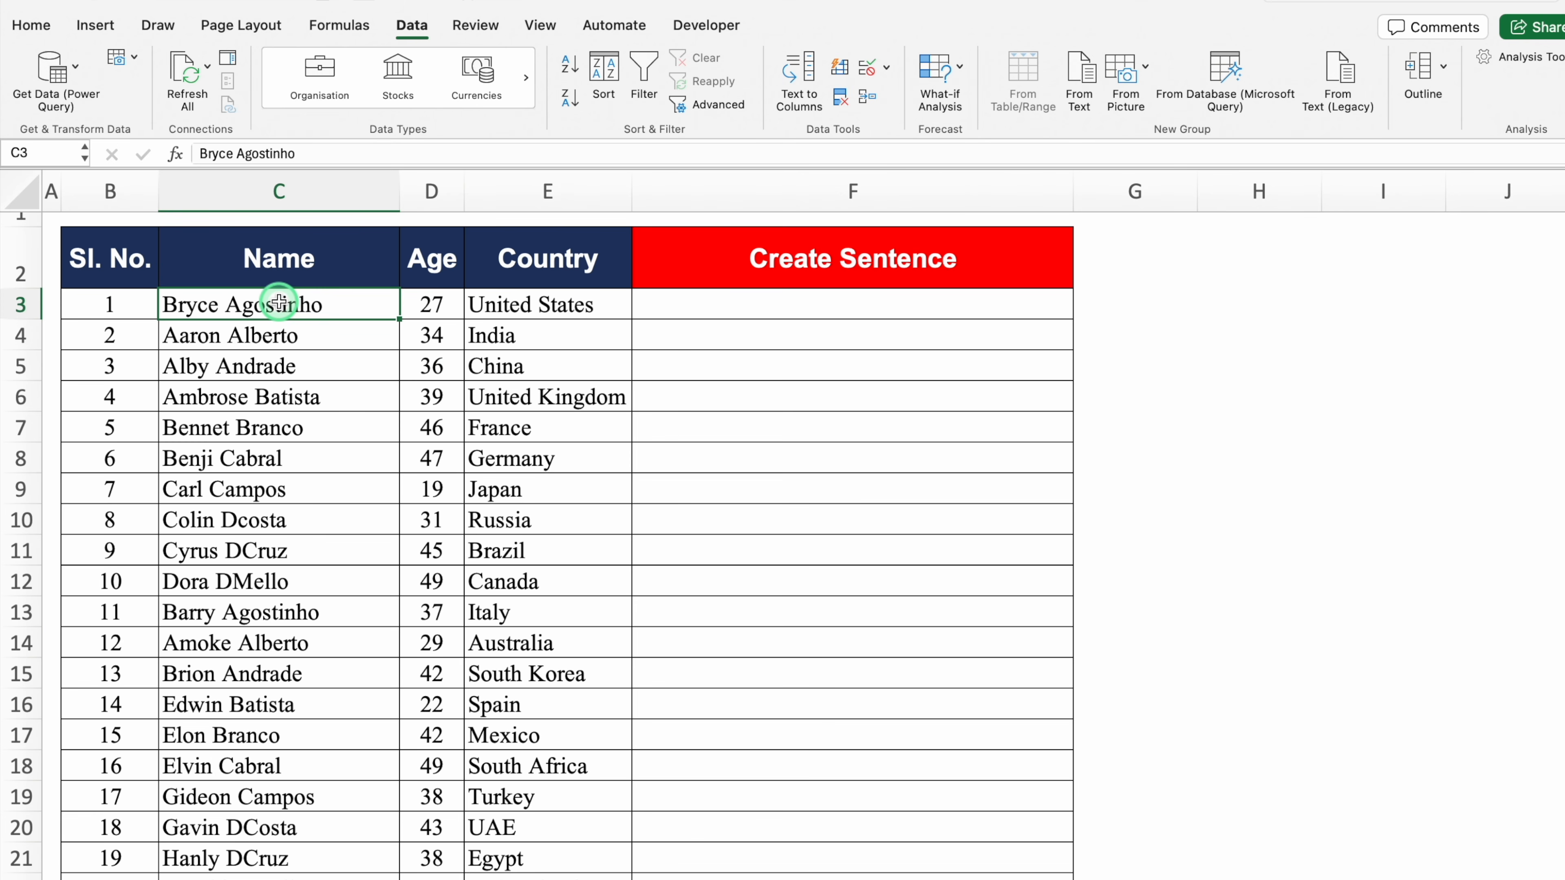
{"action": "left_click", "coordinate": [431, 303]}
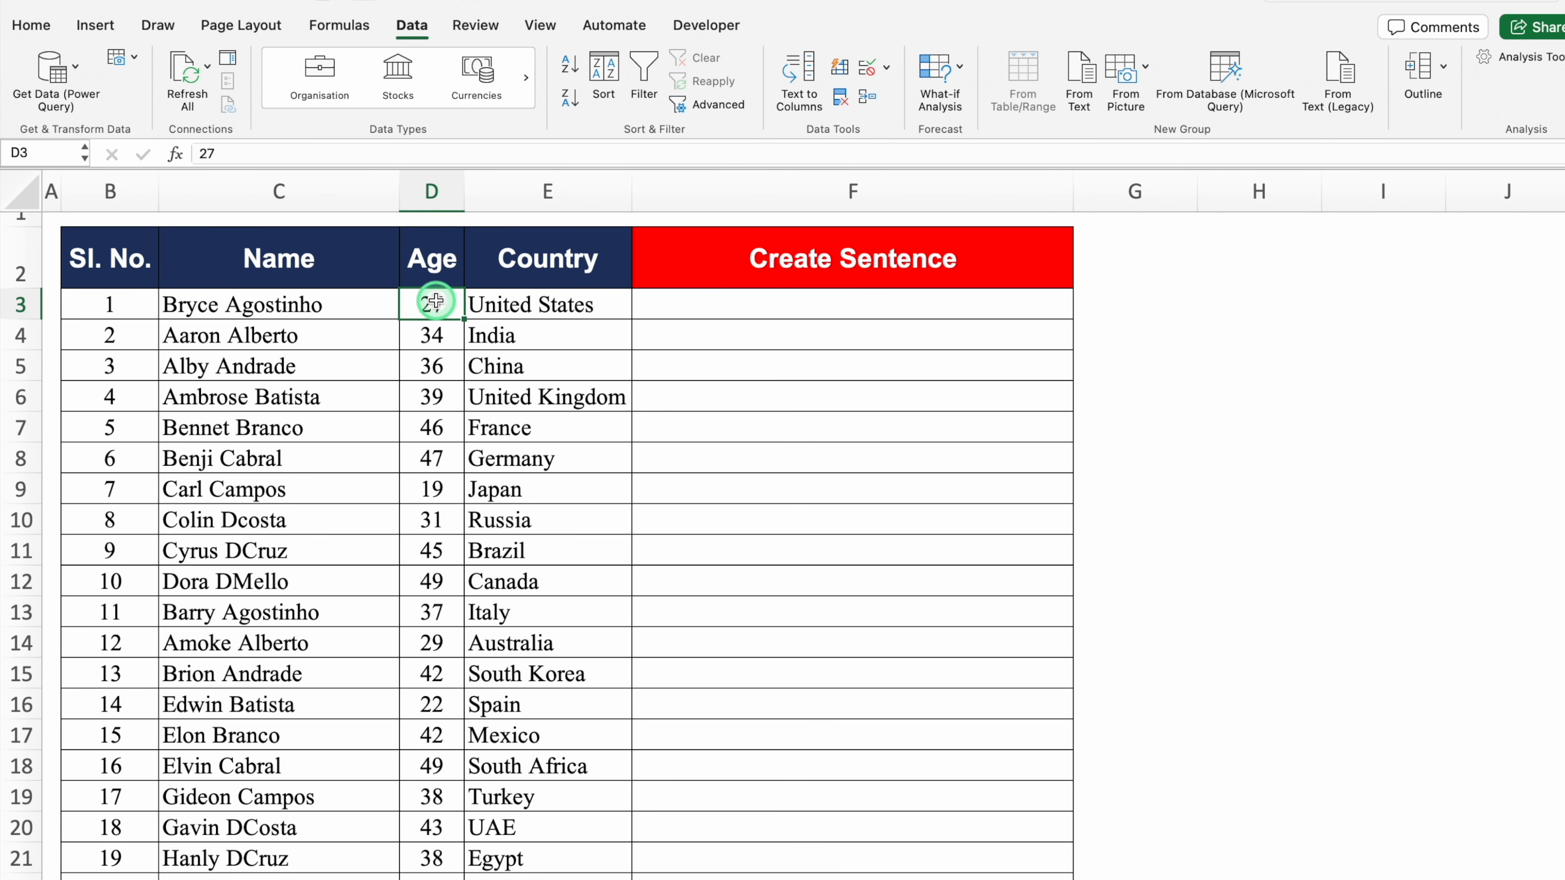
{"action": "left_click", "coordinate": [522, 302]}
{"action": "left_click", "coordinate": [693, 305]}
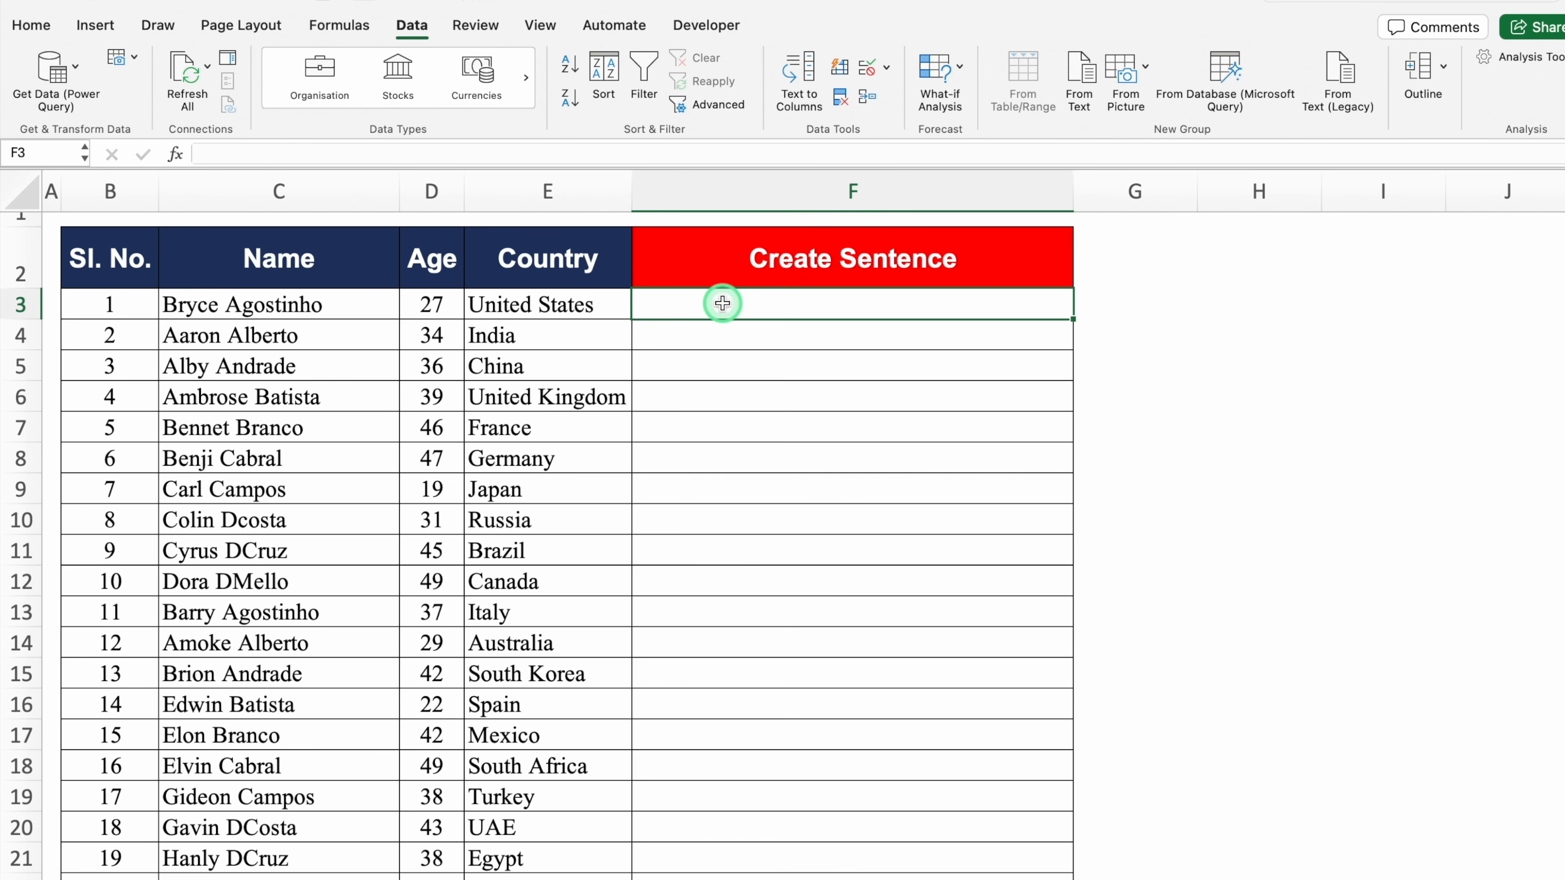
{"action": "left_click", "coordinate": [277, 314]}
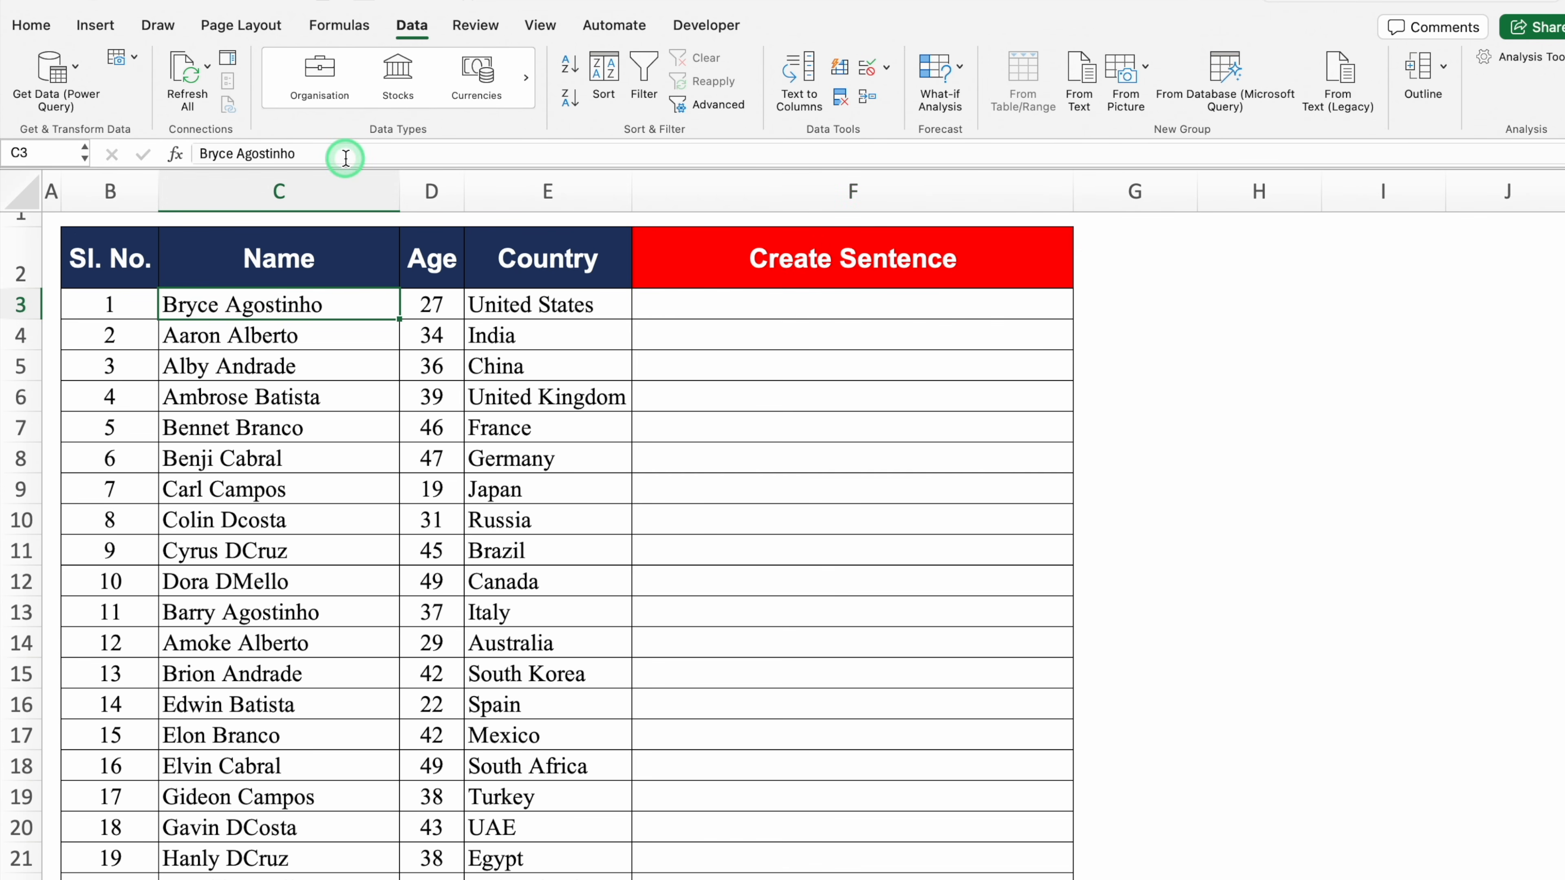
{"action": "left_click_drag", "start_coordinate": [338, 153], "coordinate": [169, 153]}
{"action": "key", "text": "super+c"}
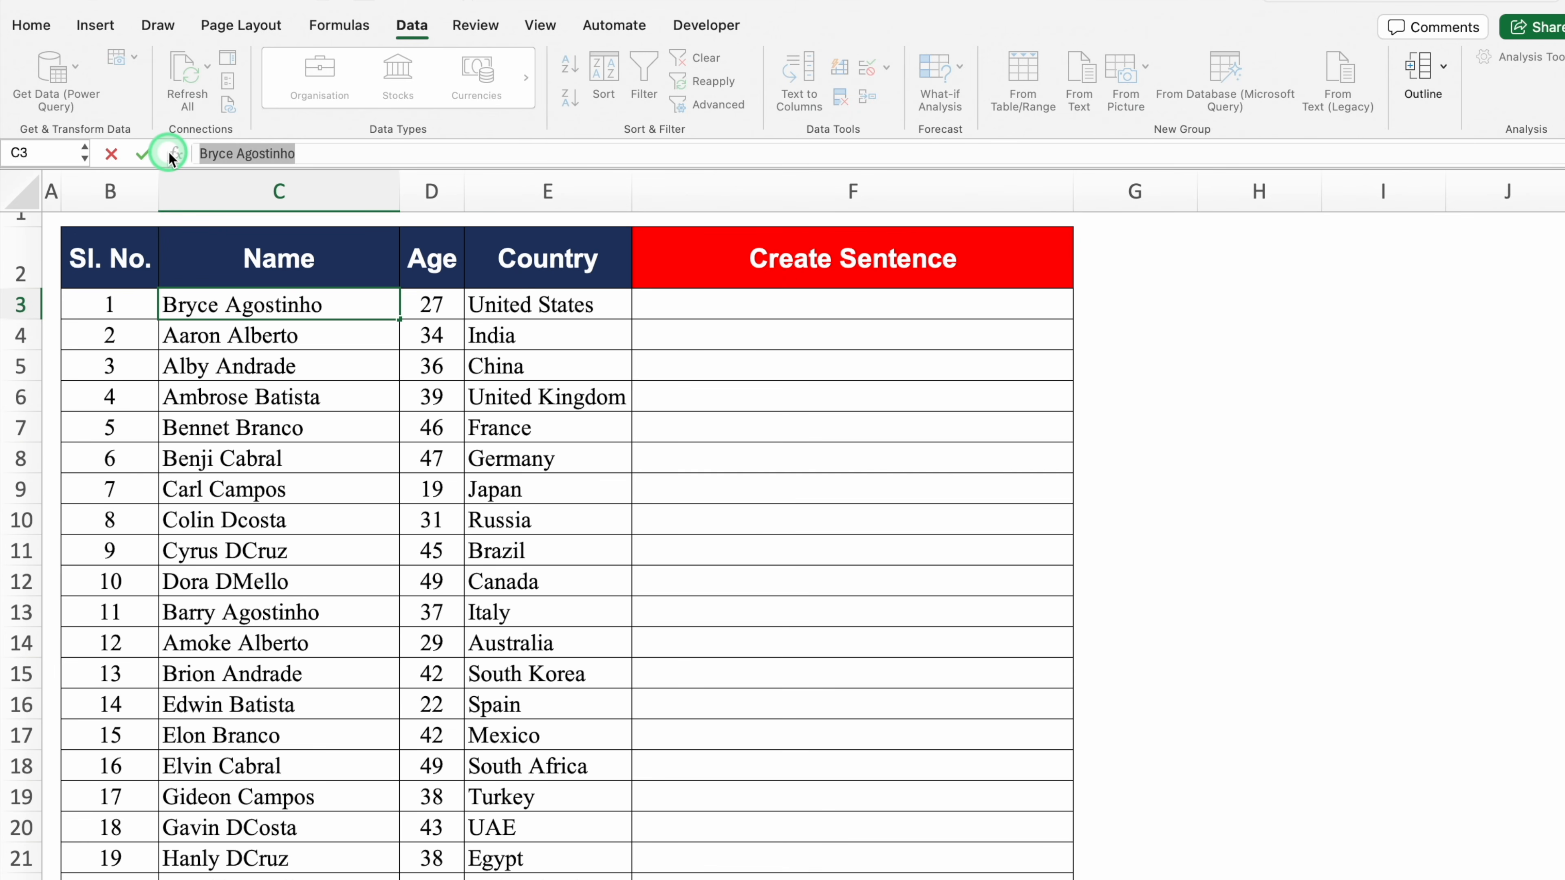
{"action": "left_click", "coordinate": [701, 308]}
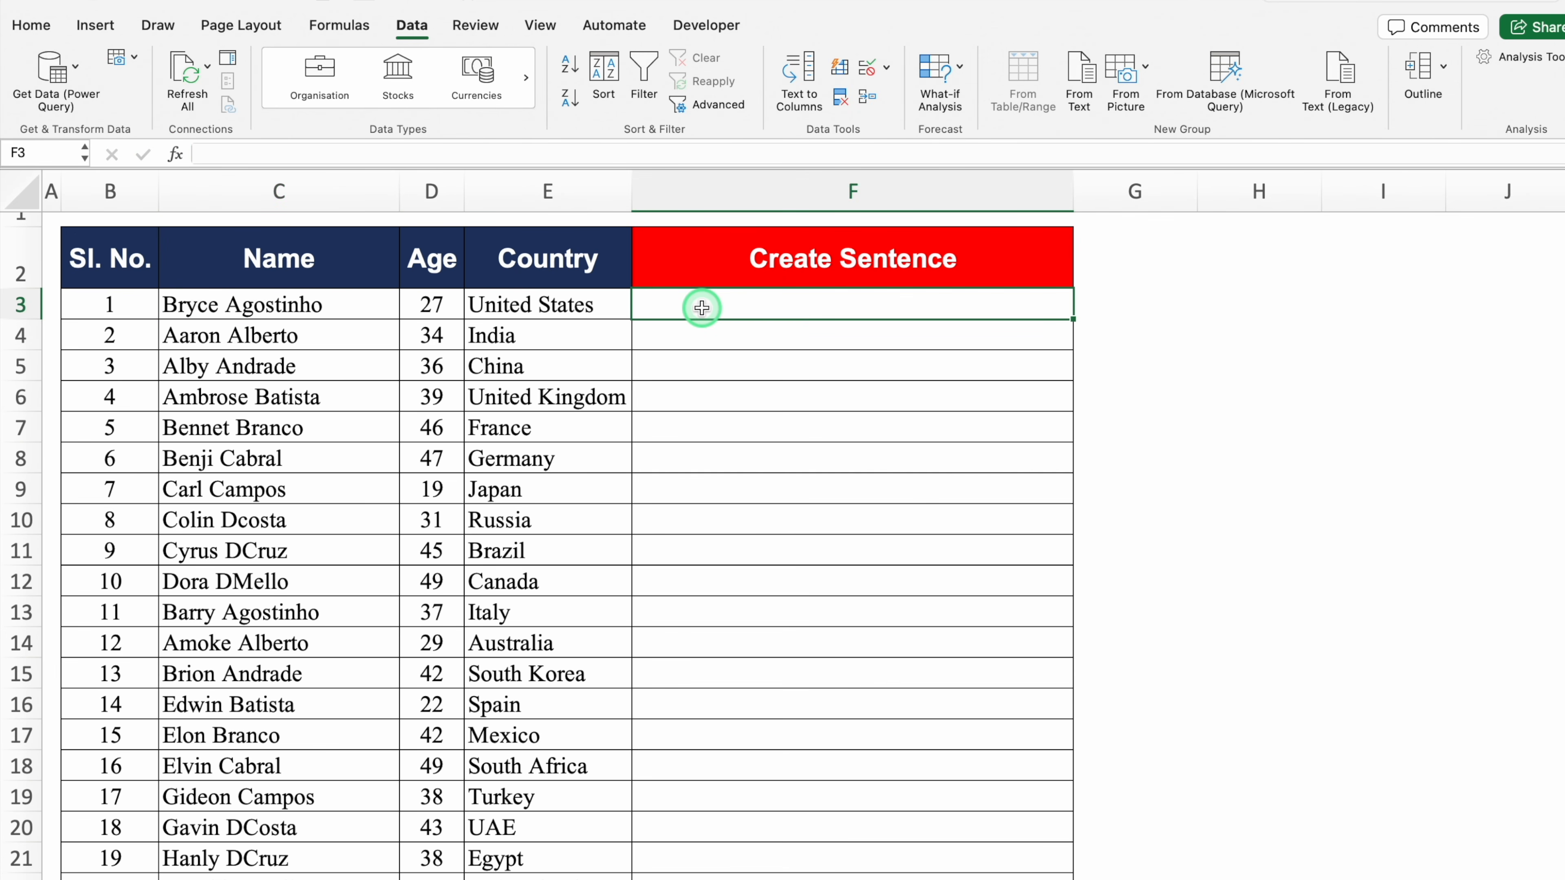
{"action": "key", "text": "super+v"}
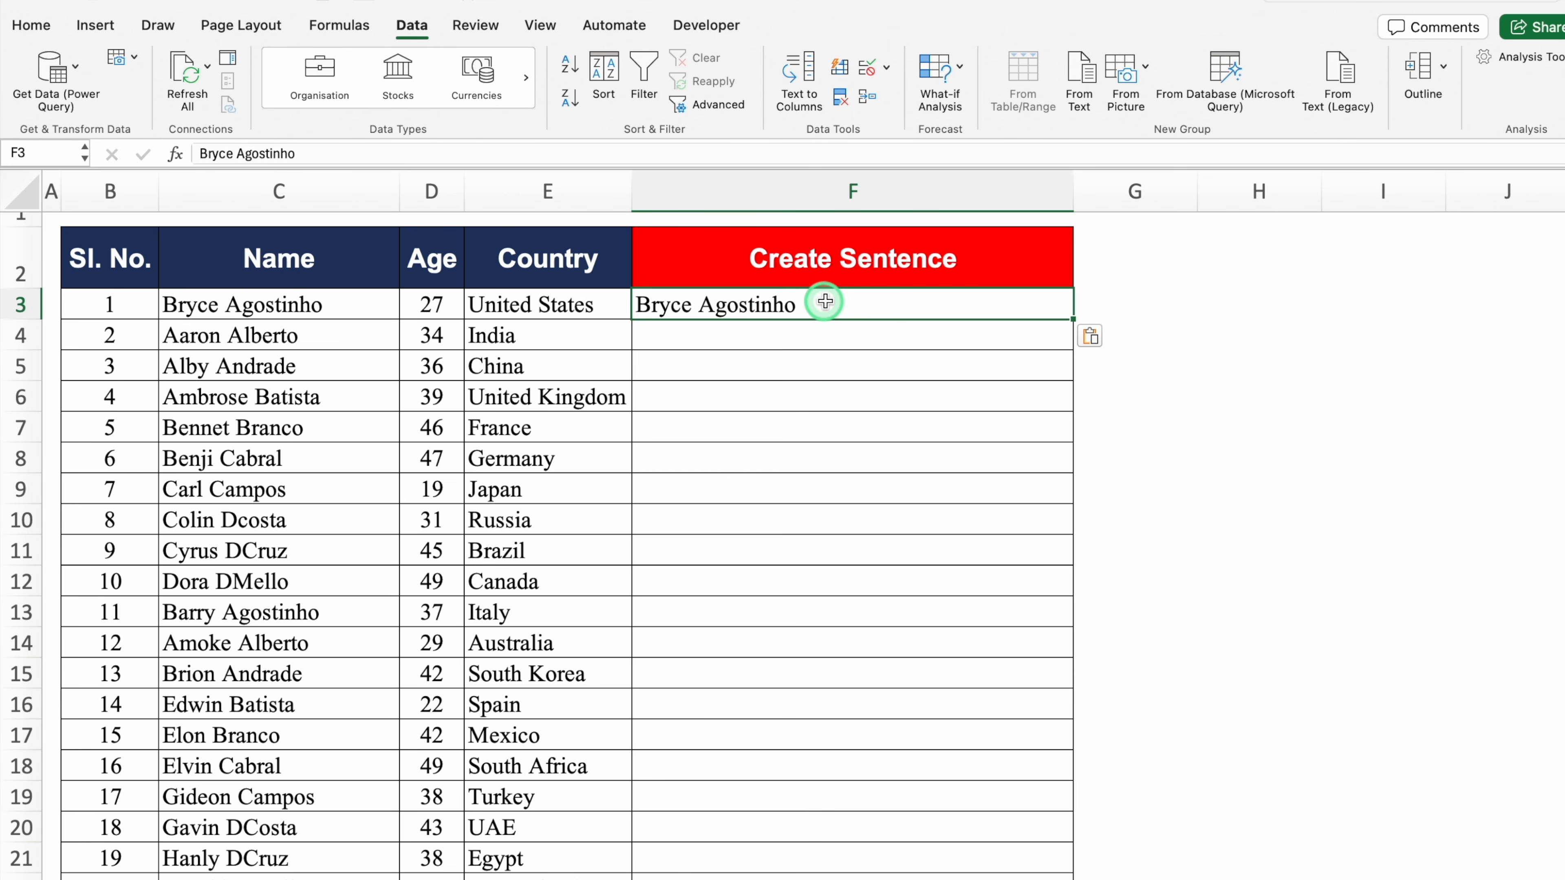
Append 'is 27 Years Old' to F3, try Flash Fill, then undo it
{"action": "double_click", "coordinate": [846, 302]}
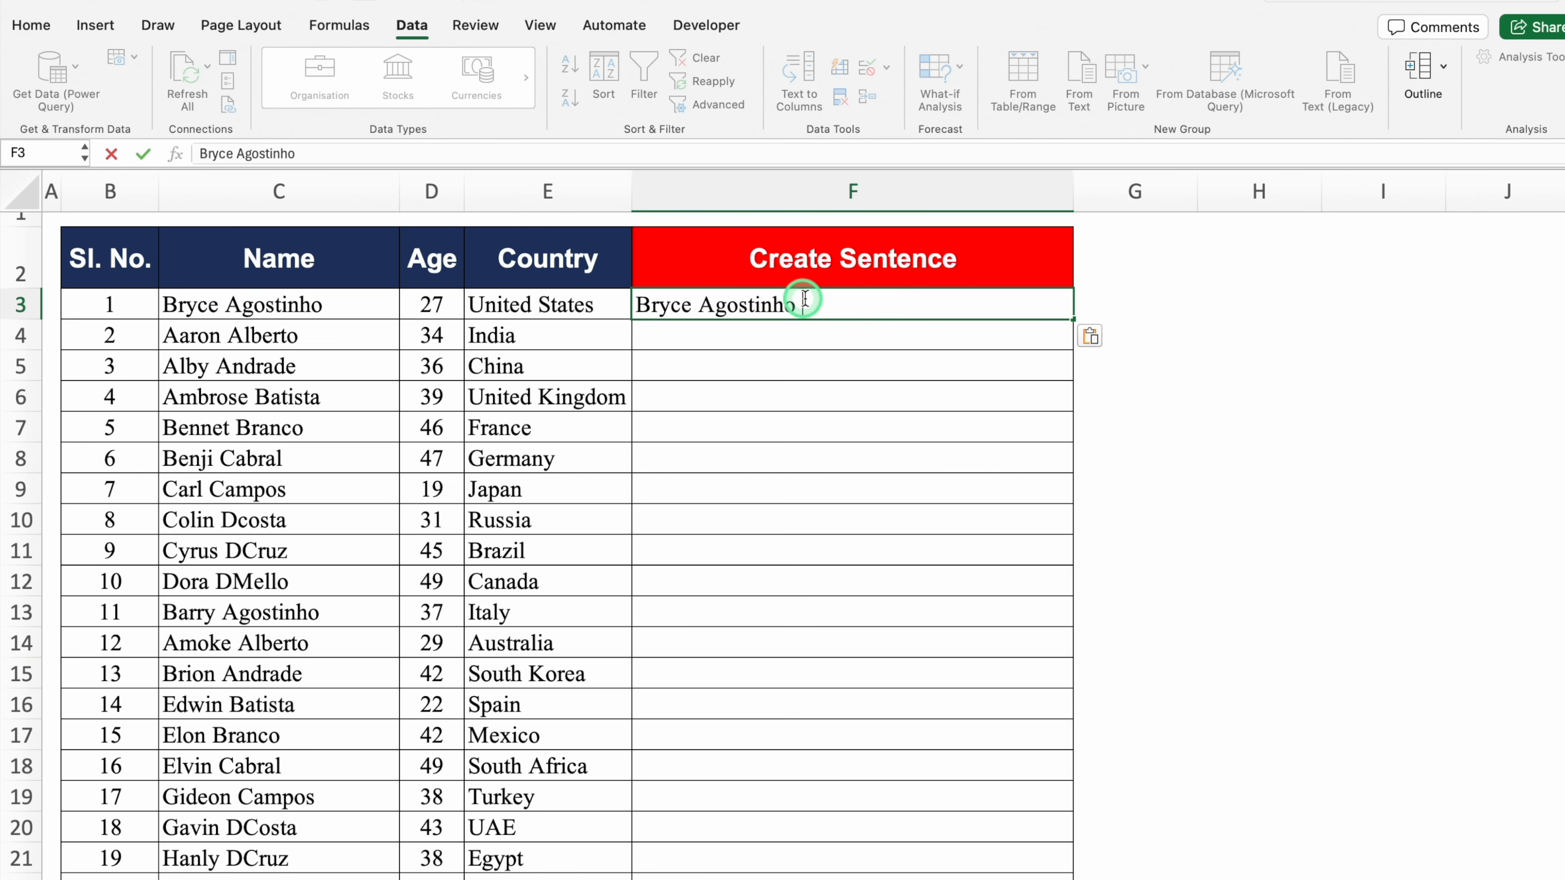
{"action": "type", "text": "is"}
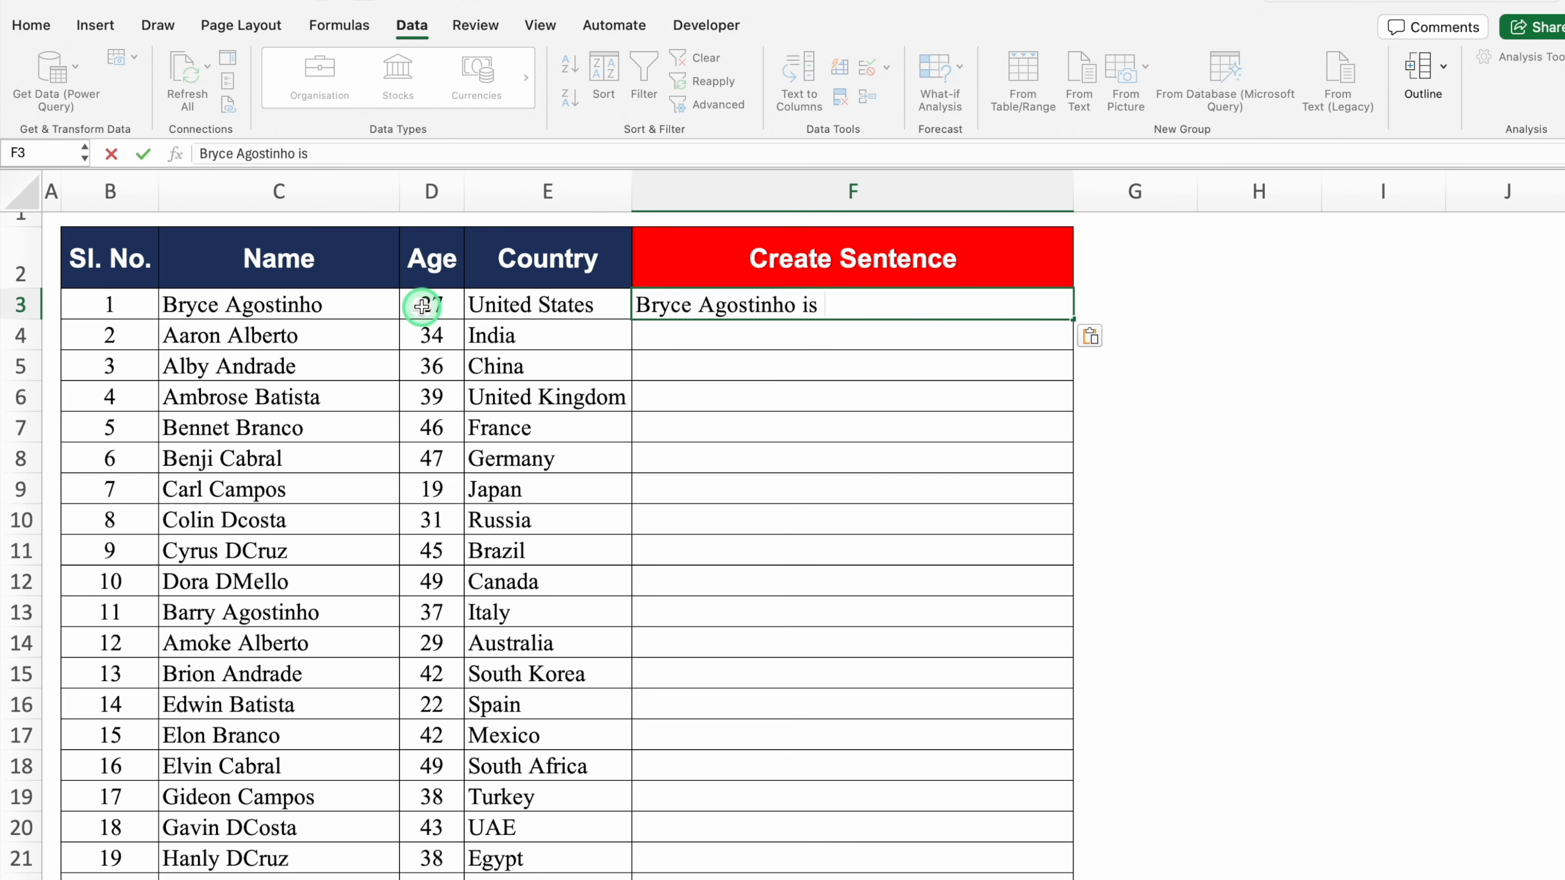
{"action": "type", "text": " 27"}
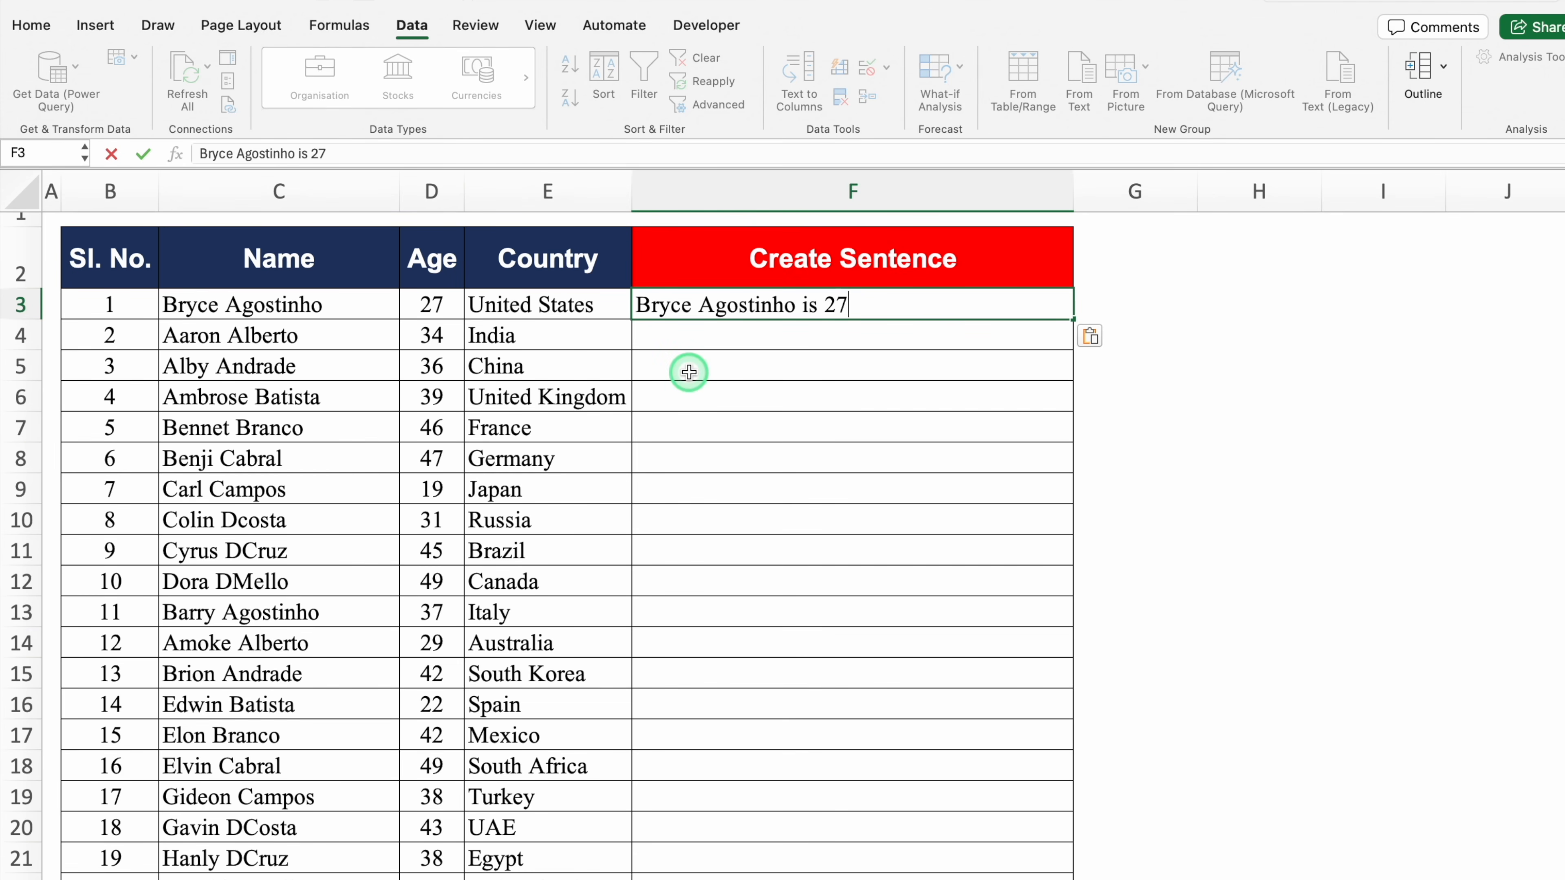
{"action": "type", "text": " Years Old"}
{"action": "key", "text": "Return"}
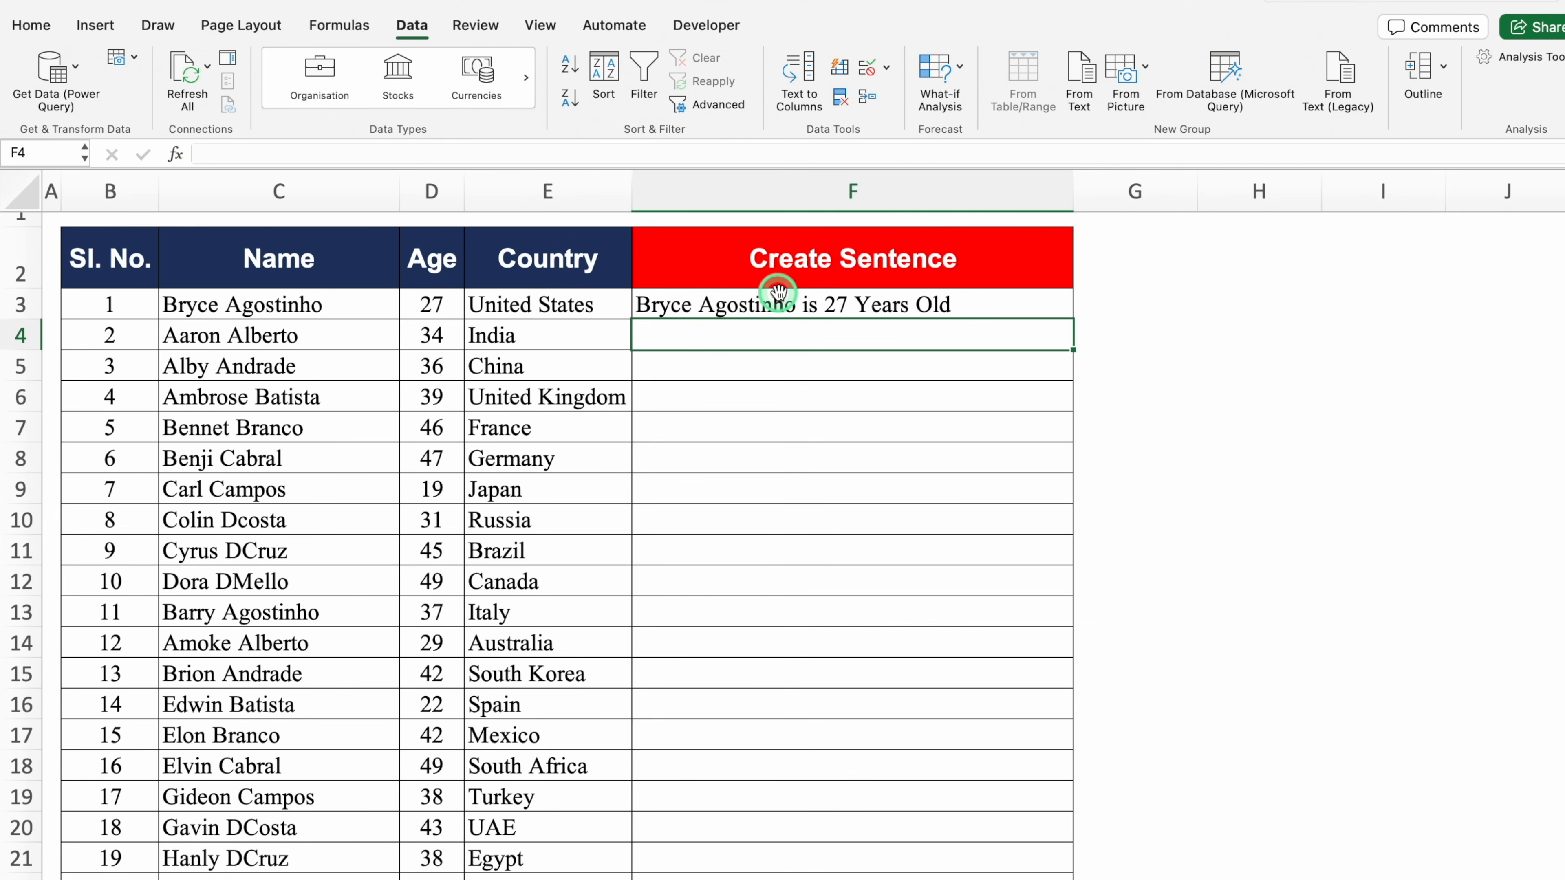
{"action": "key", "text": "ctrl+e"}
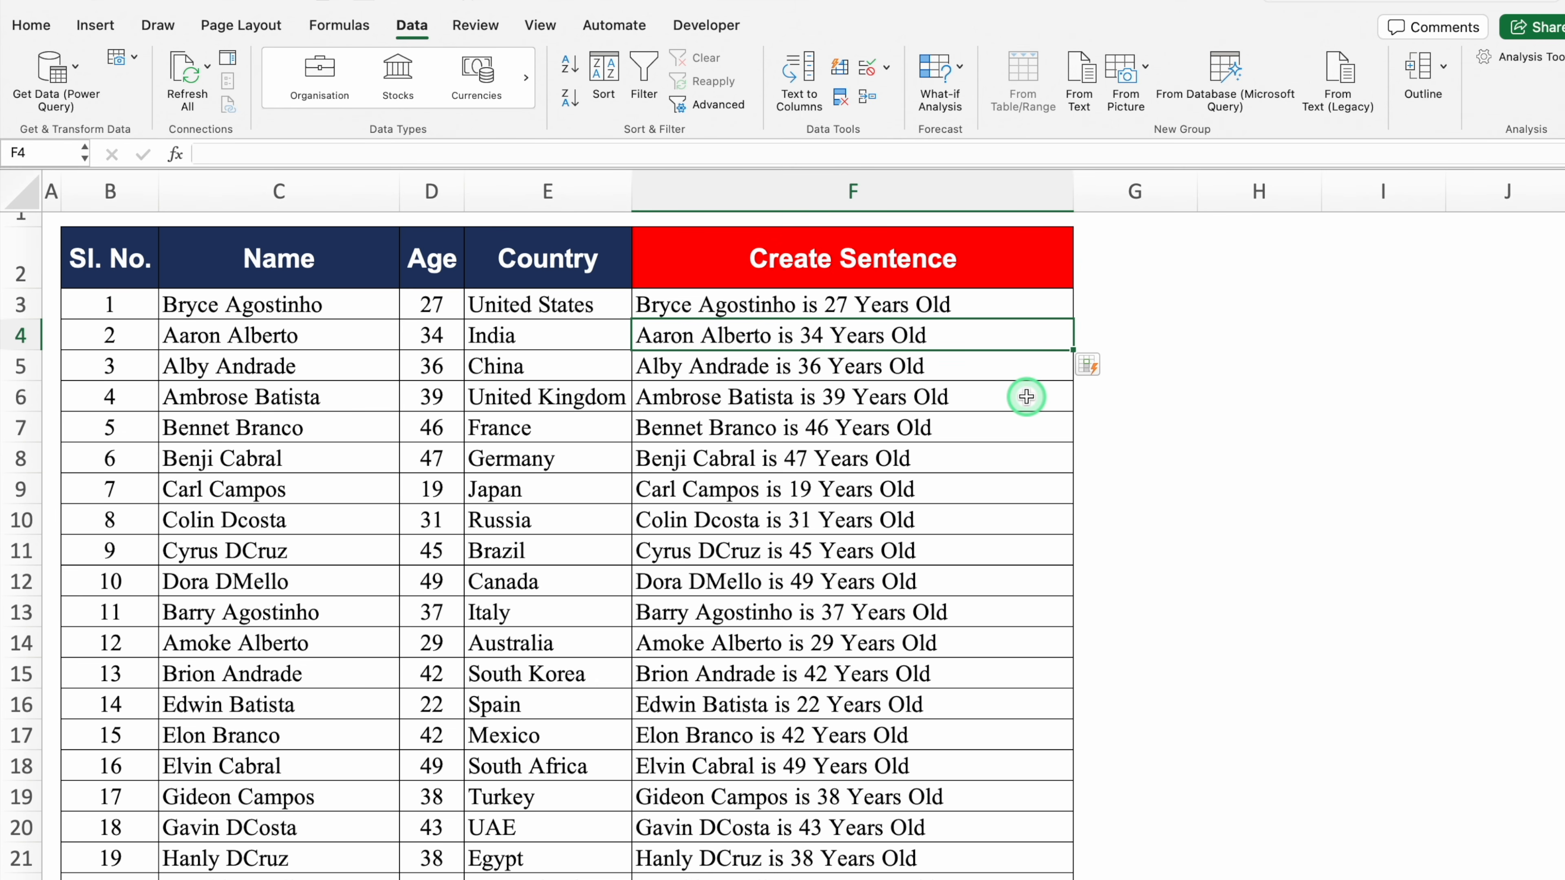
{"action": "key", "text": "ctrl+z"}
Extend F3 with 'from United States', Flash Fill the Create Sentence column, and widen column F
{"action": "double_click", "coordinate": [989, 304]}
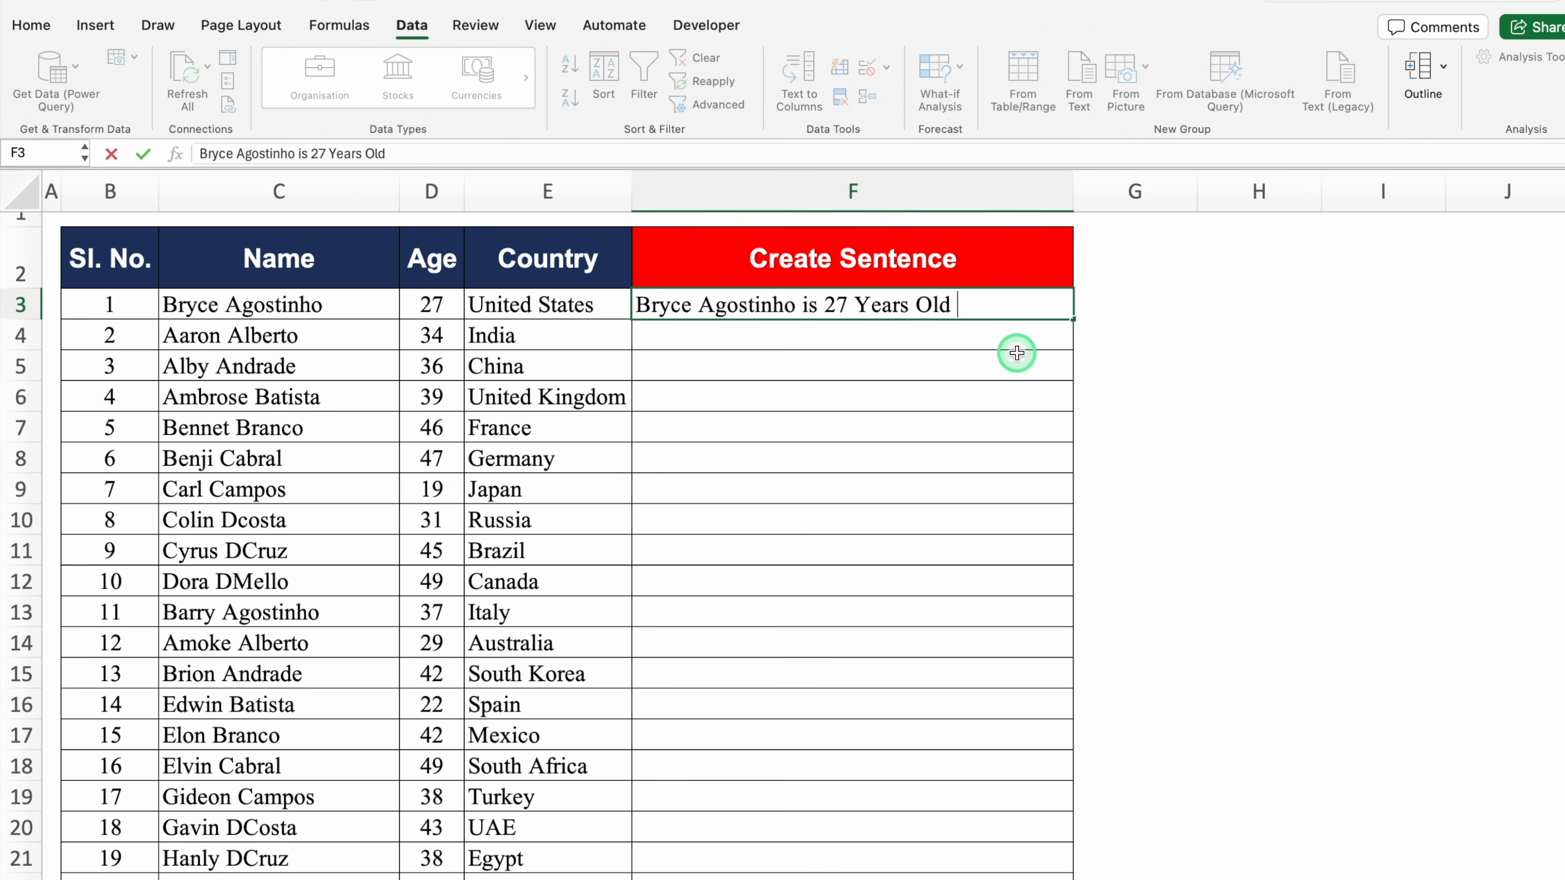
{"action": "type", "text": "from"}
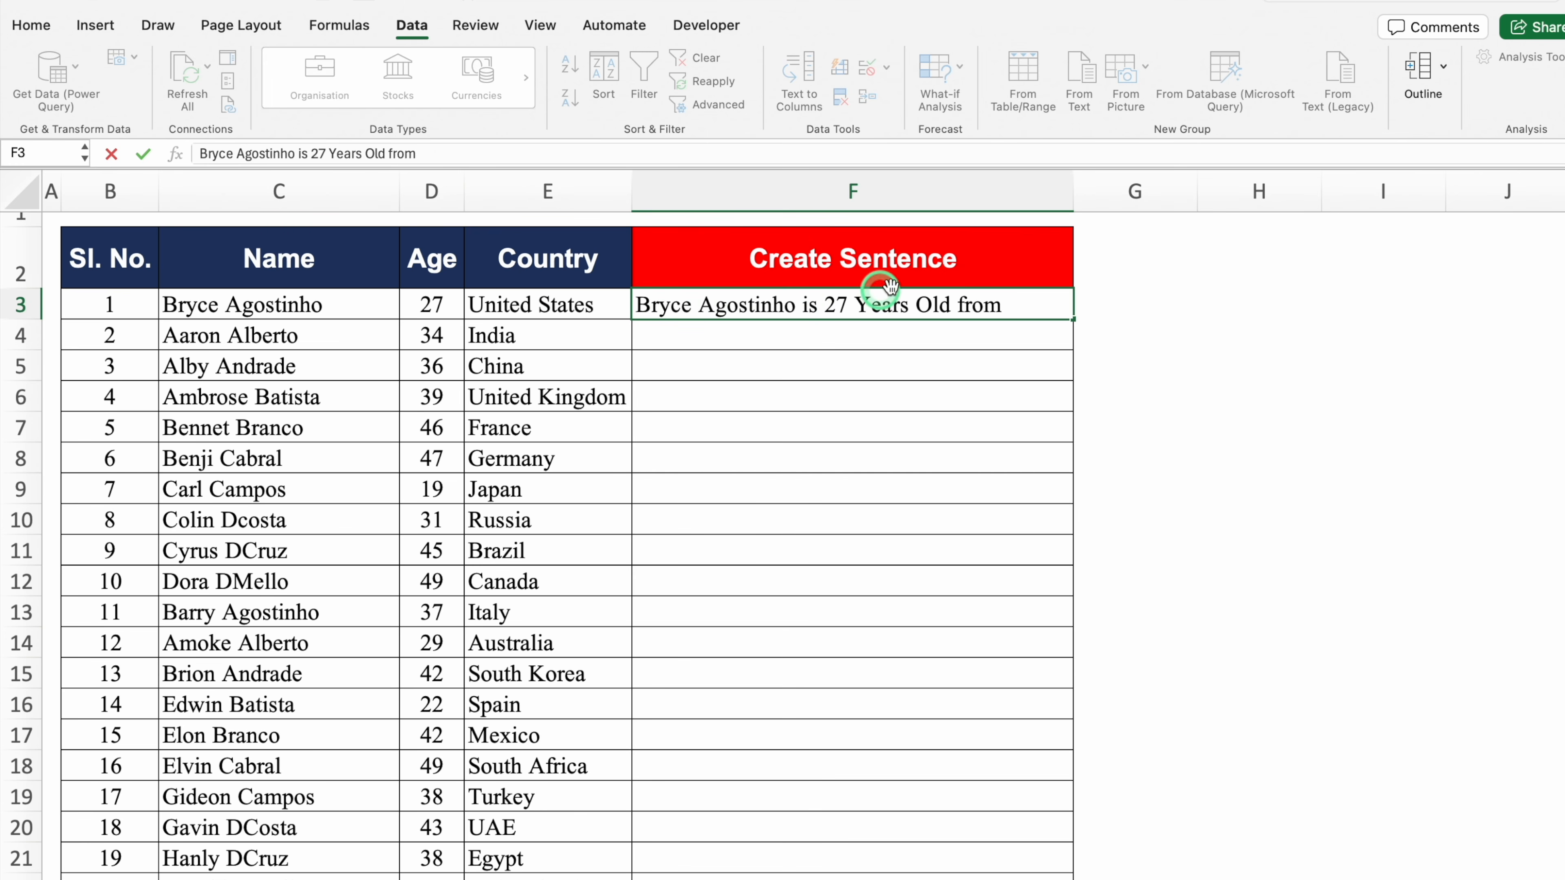
{"action": "type", "text": " United States"}
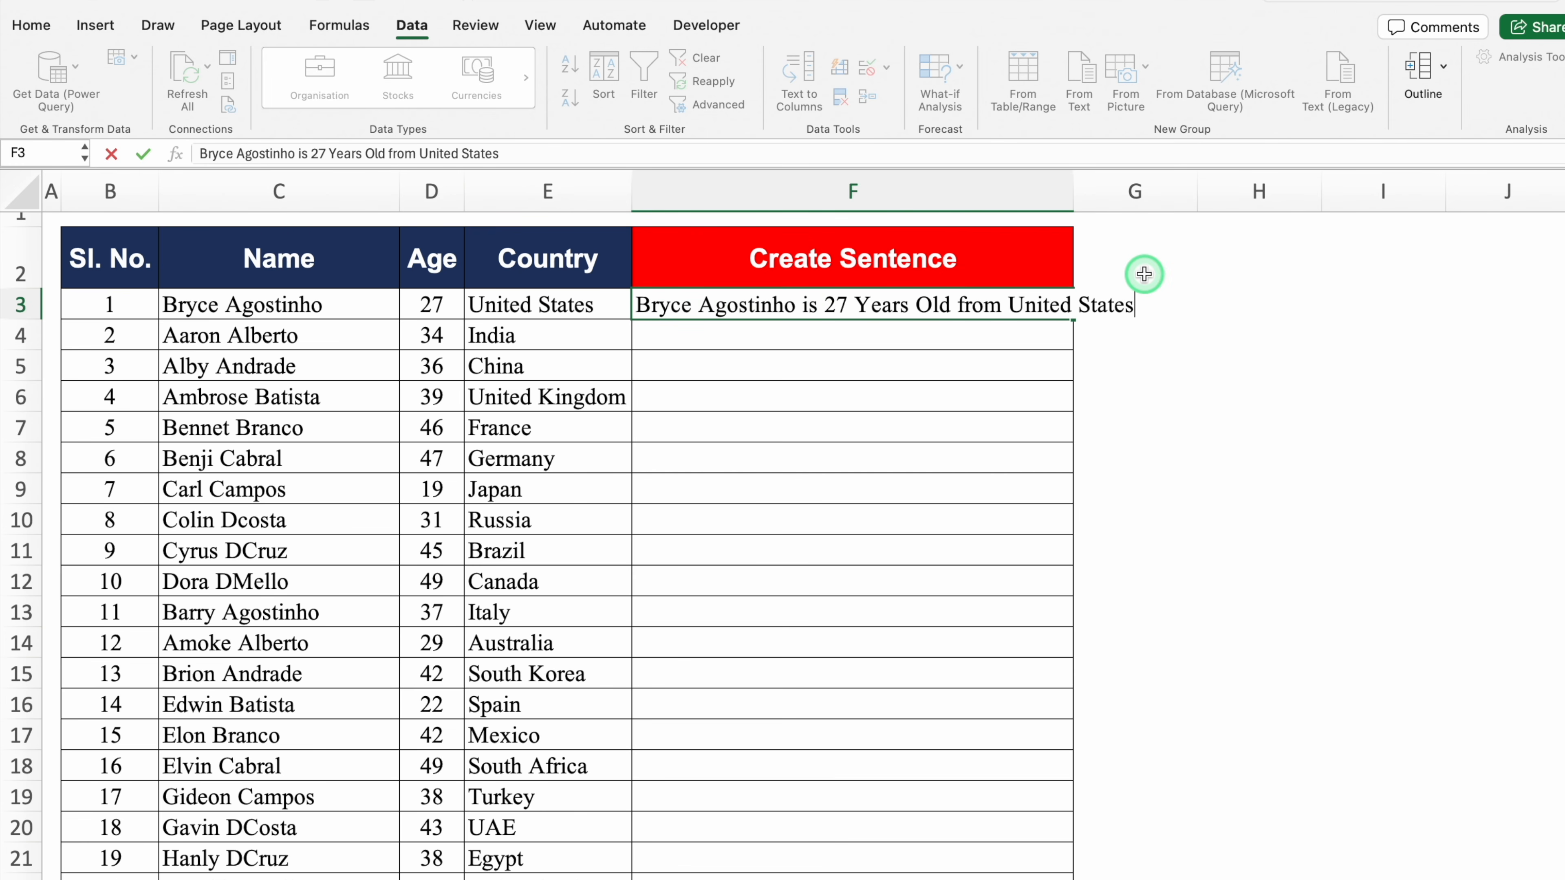
{"action": "key", "text": "Return"}
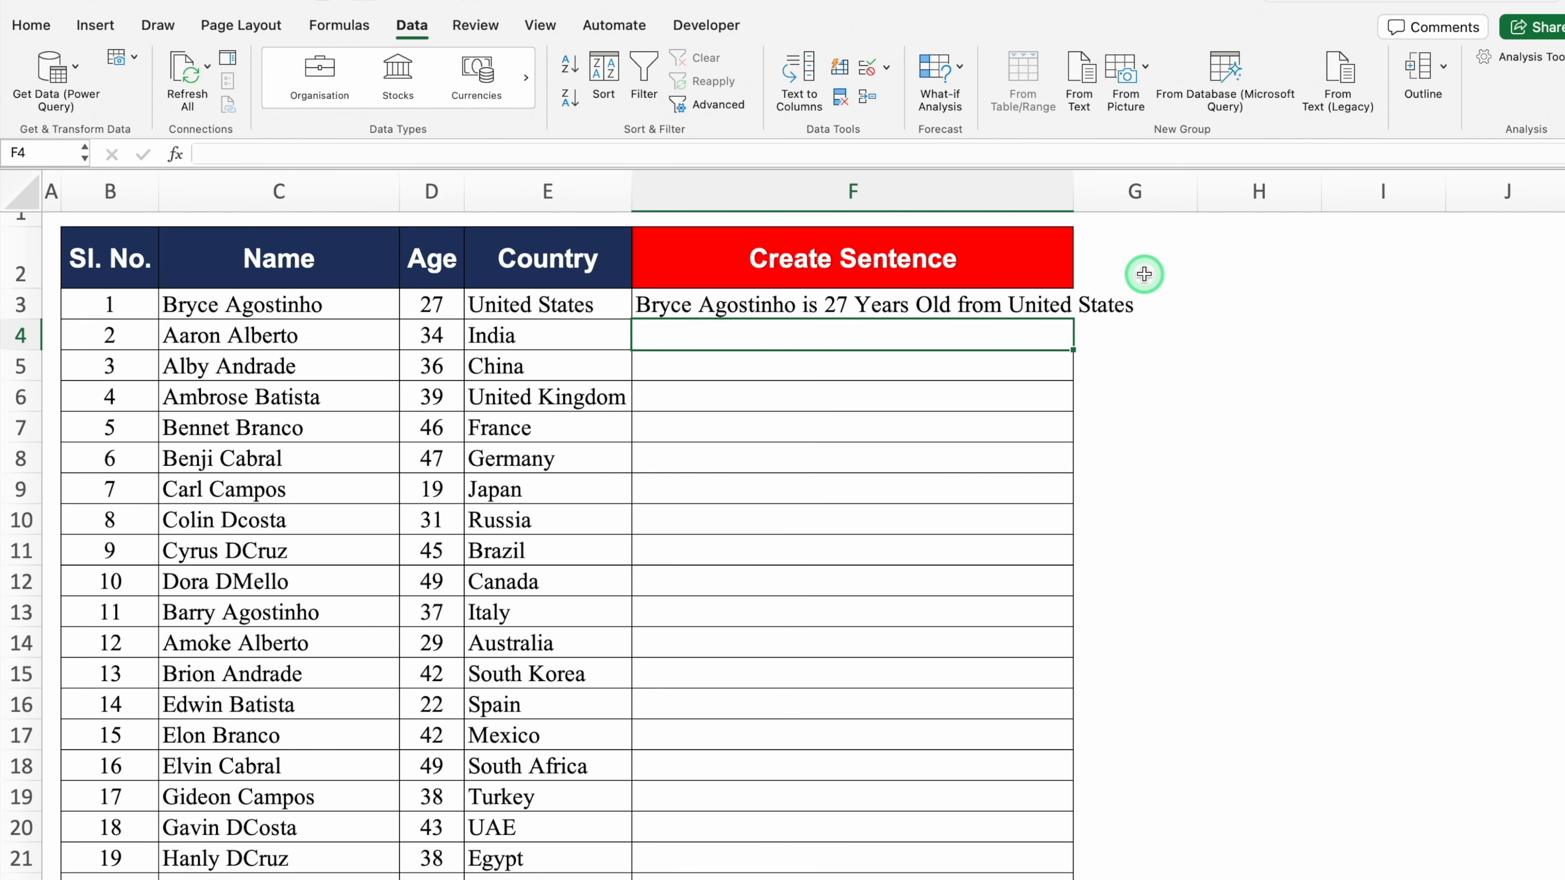
{"action": "left_click_drag", "start_coordinate": [1074, 193], "coordinate": [1073, 193]}
{"action": "double_click", "coordinate": [1073, 193]}
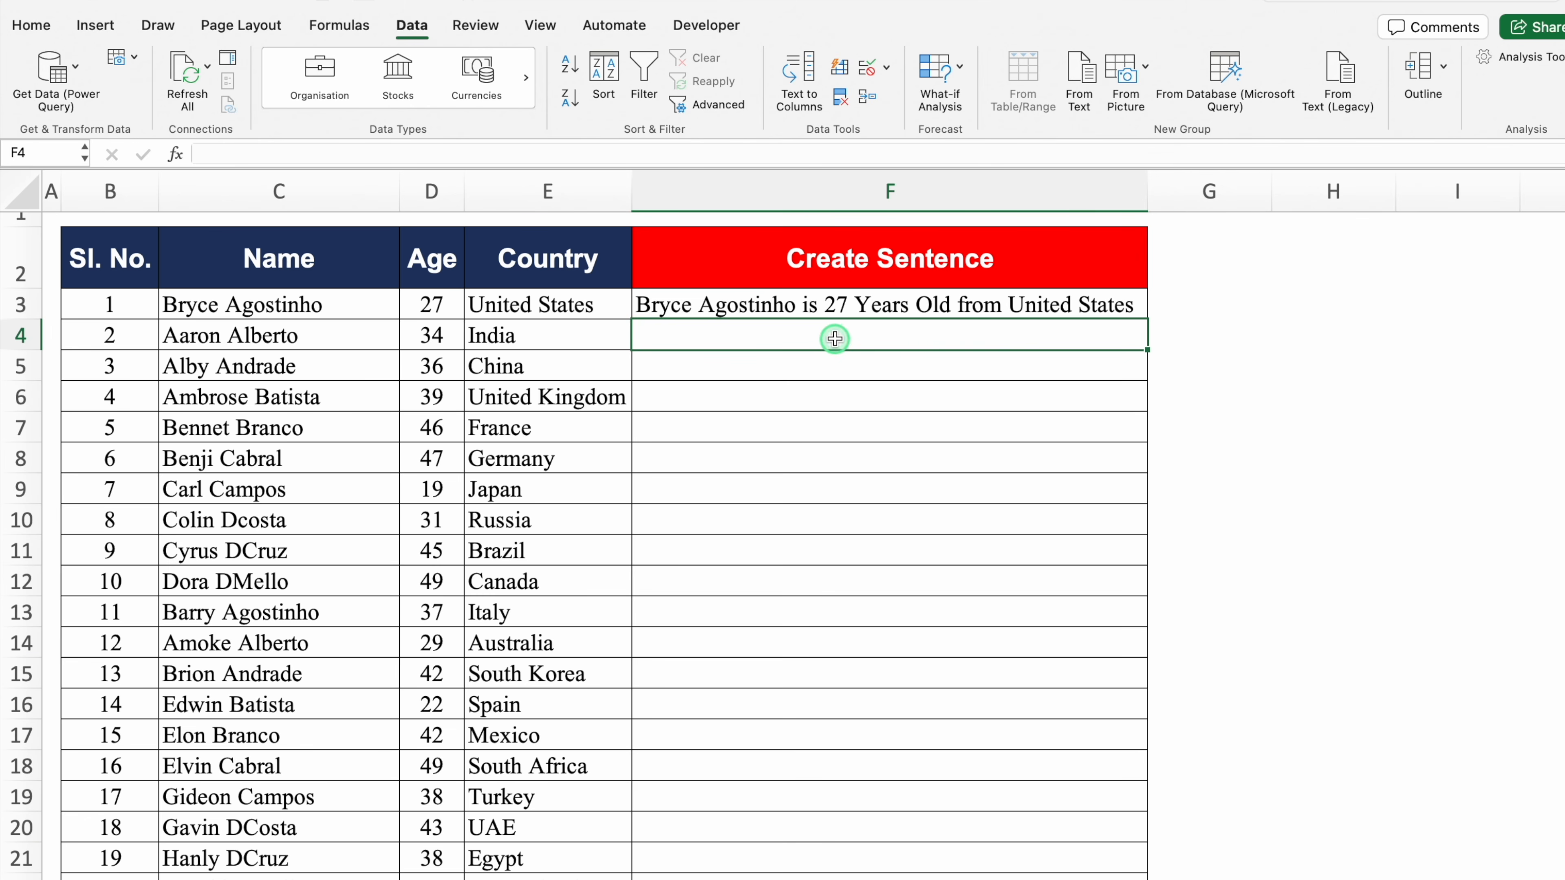
{"action": "key", "text": "ctrl+e"}
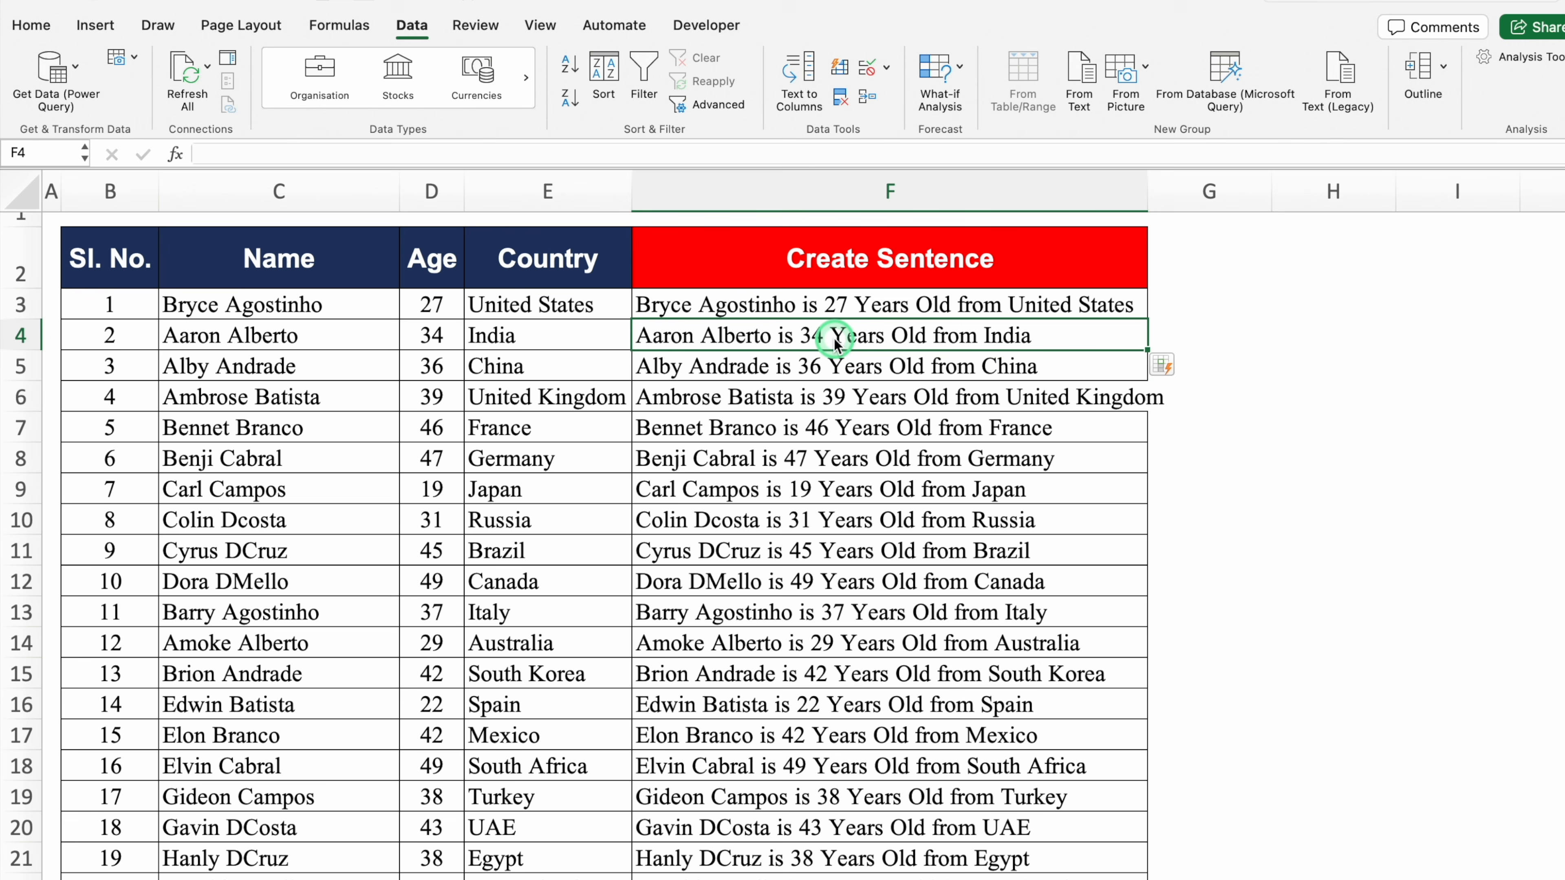
{"action": "left_click_drag", "start_coordinate": [1147, 192], "coordinate": [1178, 191]}
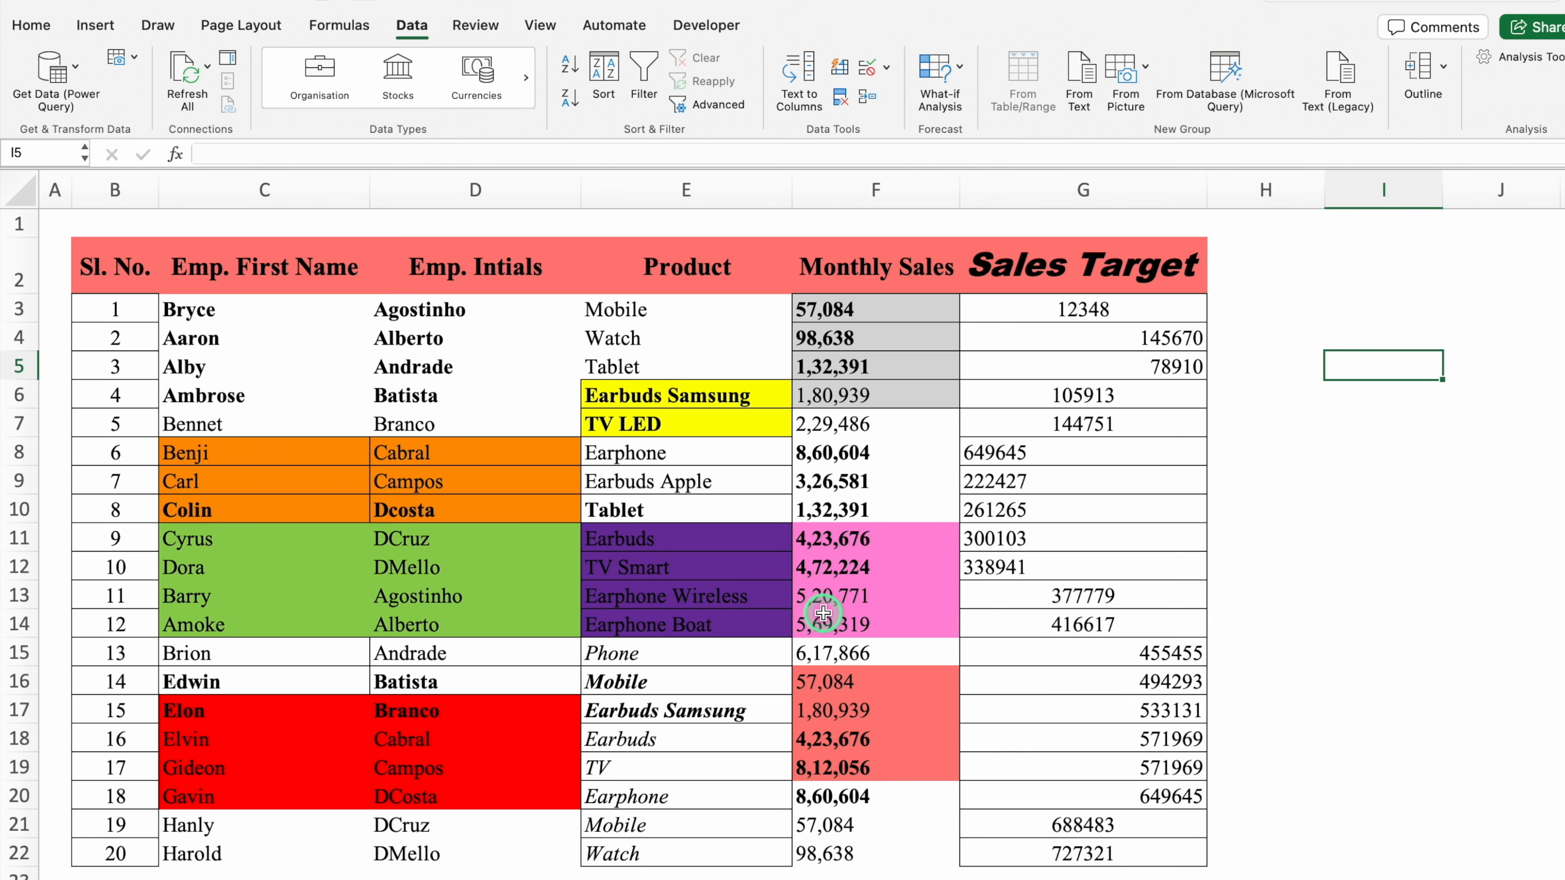
Inspect cells in the Product, name and Sales Target columns of the sales table
{"action": "left_click", "coordinate": [226, 315]}
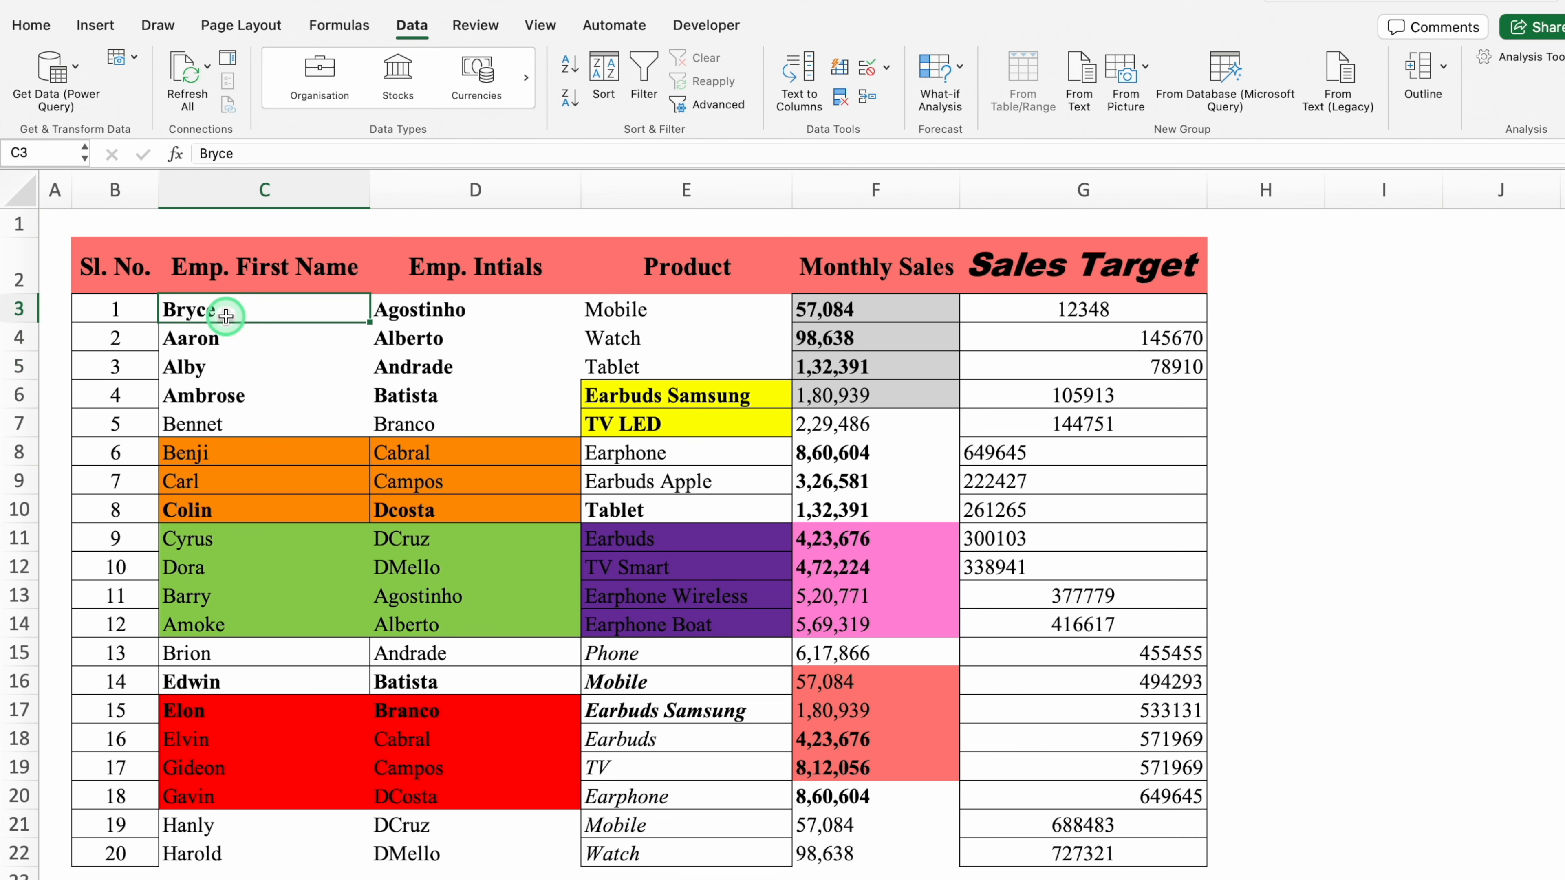
{"action": "left_click", "coordinate": [668, 795]}
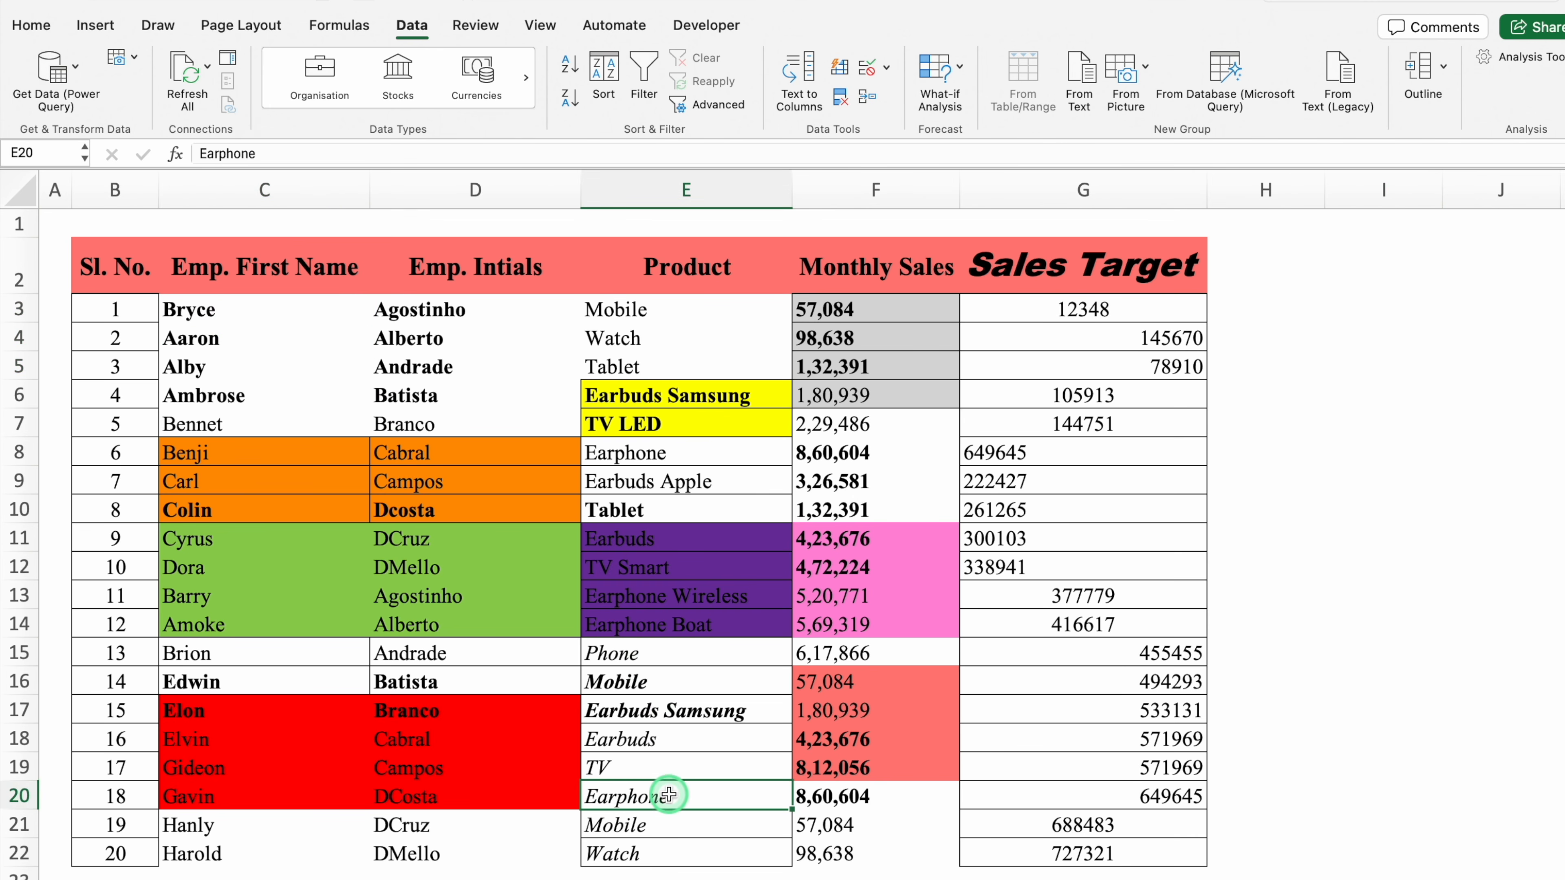
{"action": "left_click", "coordinate": [258, 487]}
{"action": "left_click", "coordinate": [304, 561]}
{"action": "left_click", "coordinate": [458, 576]}
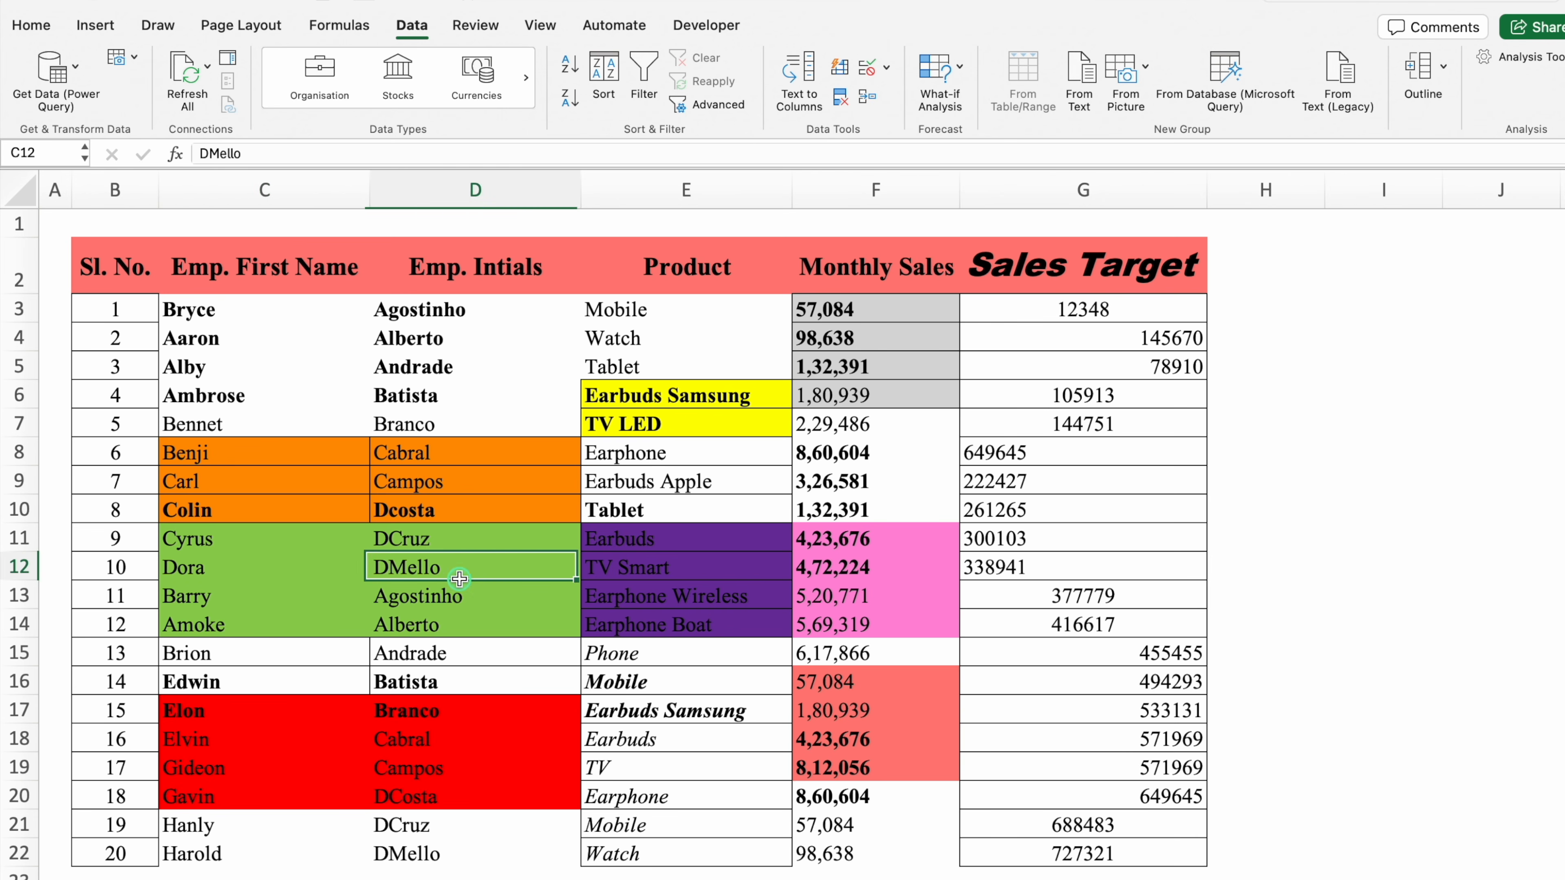
{"action": "left_click", "coordinate": [1084, 361]}
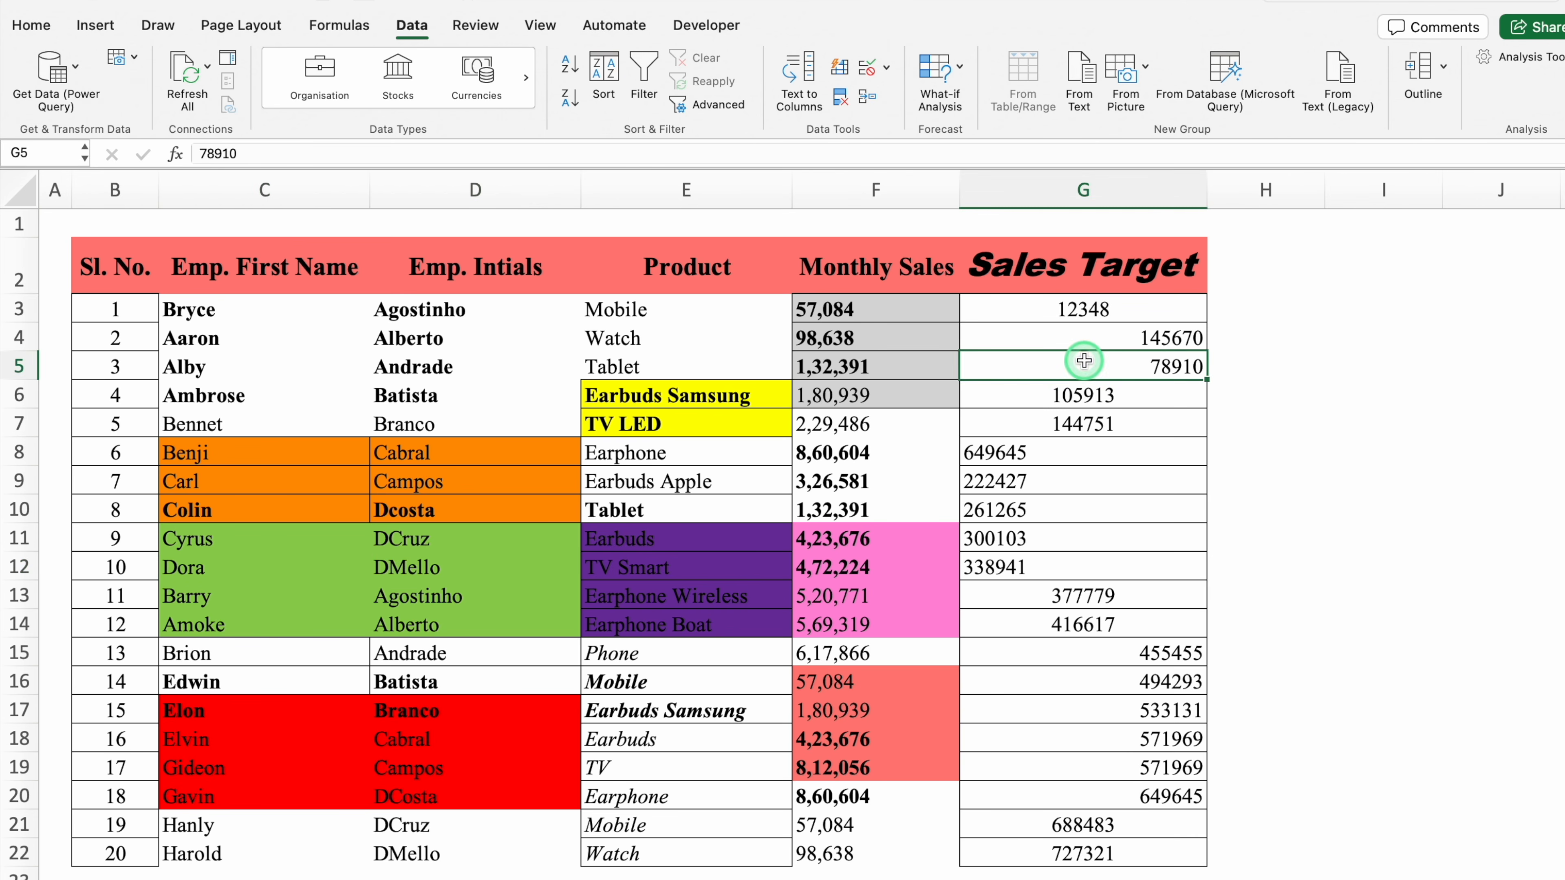
{"action": "left_click", "coordinate": [474, 366]}
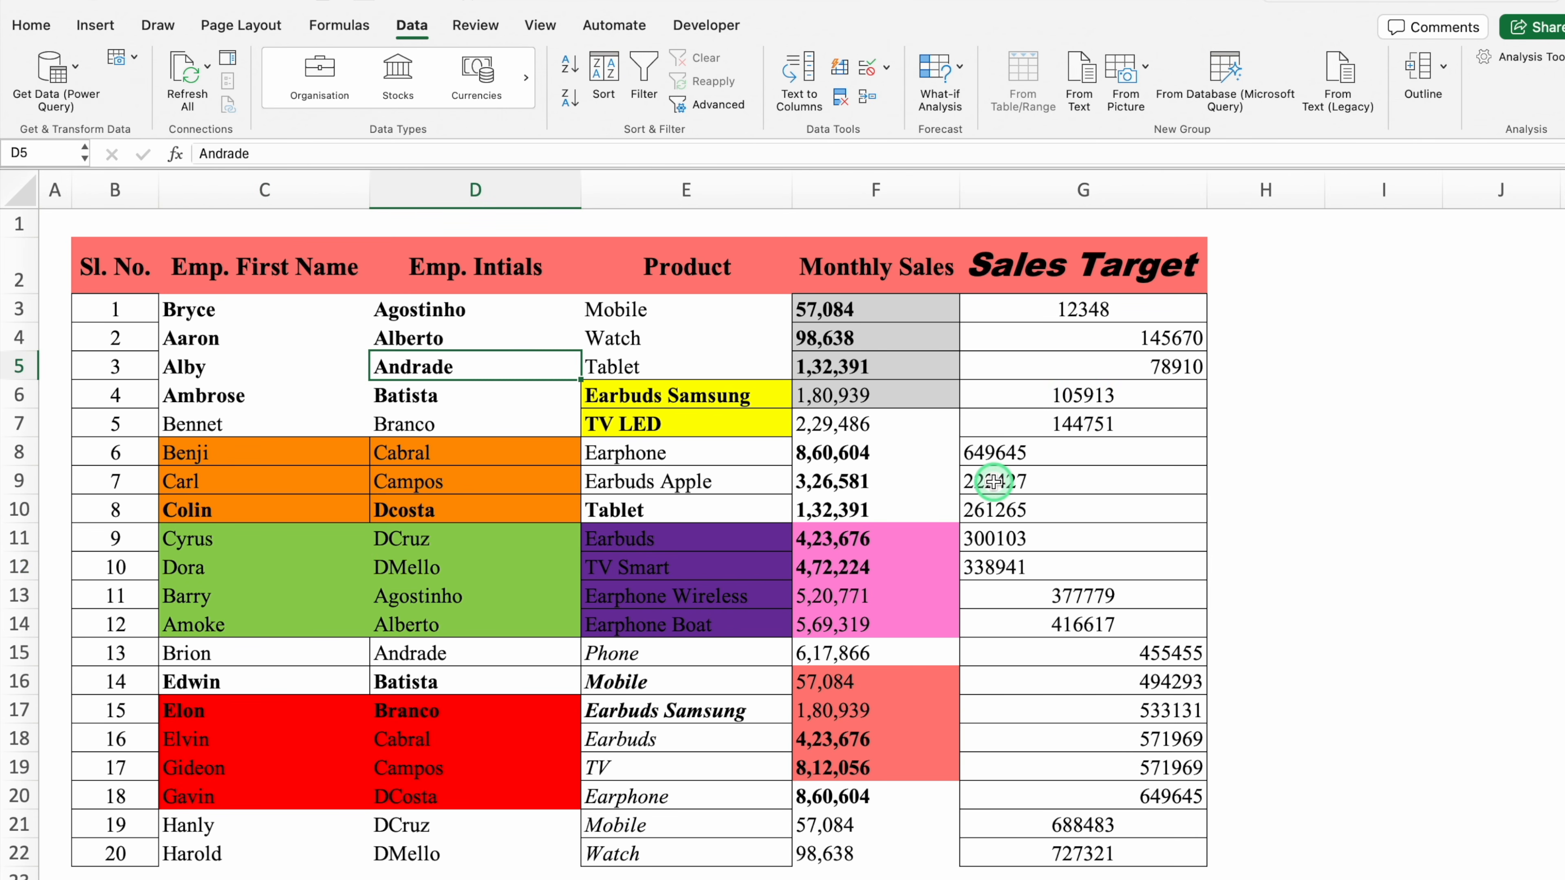
{"action": "left_click", "coordinate": [407, 338]}
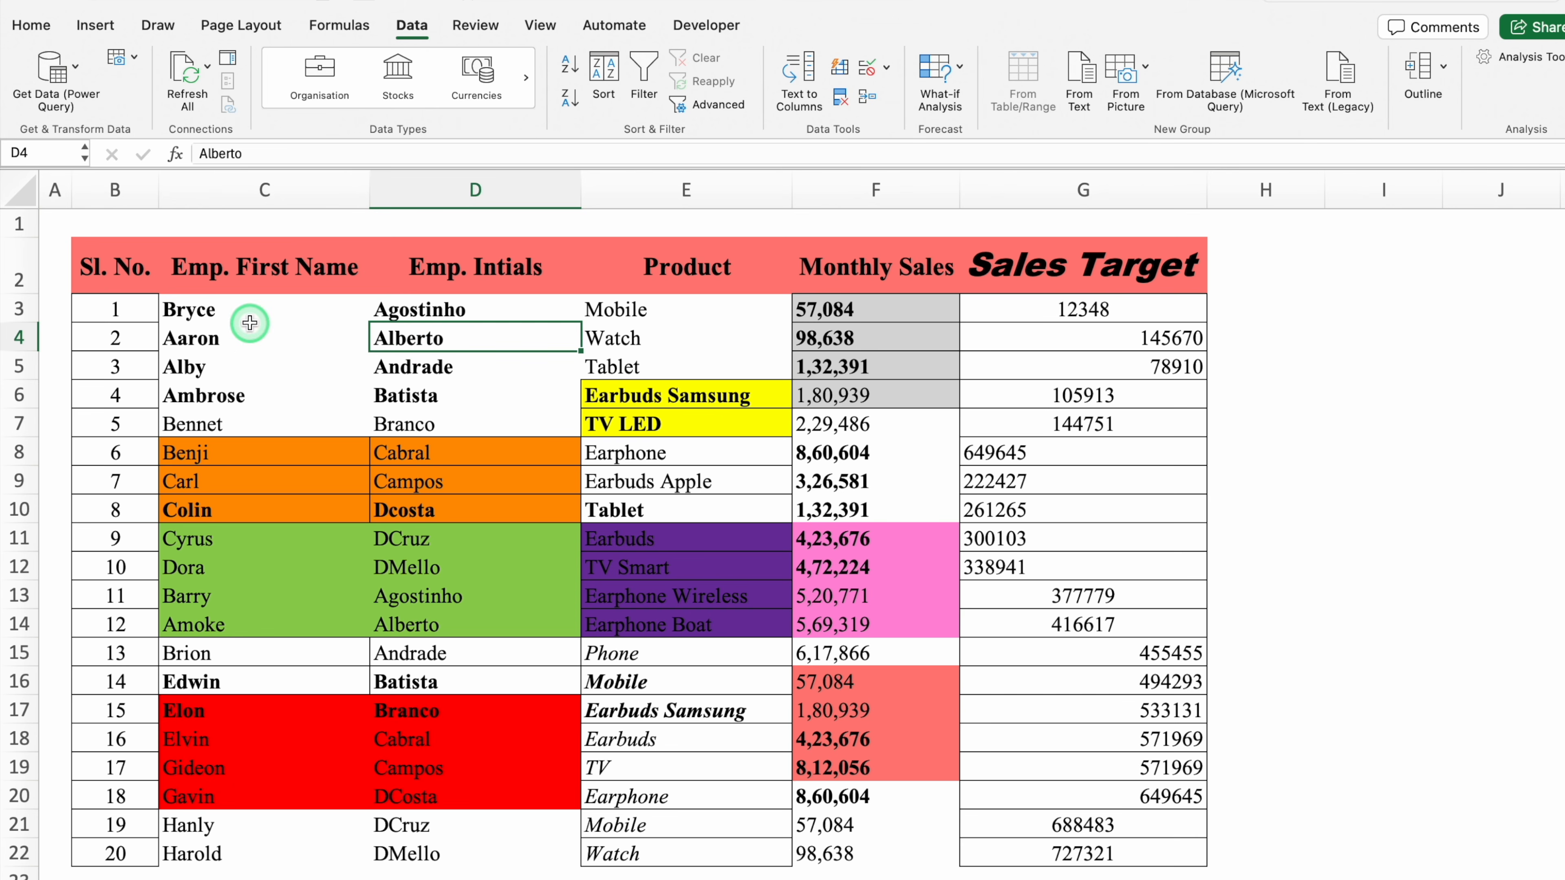
Select the whole sales table and apply Clear Formats
{"action": "left_click", "coordinate": [234, 316]}
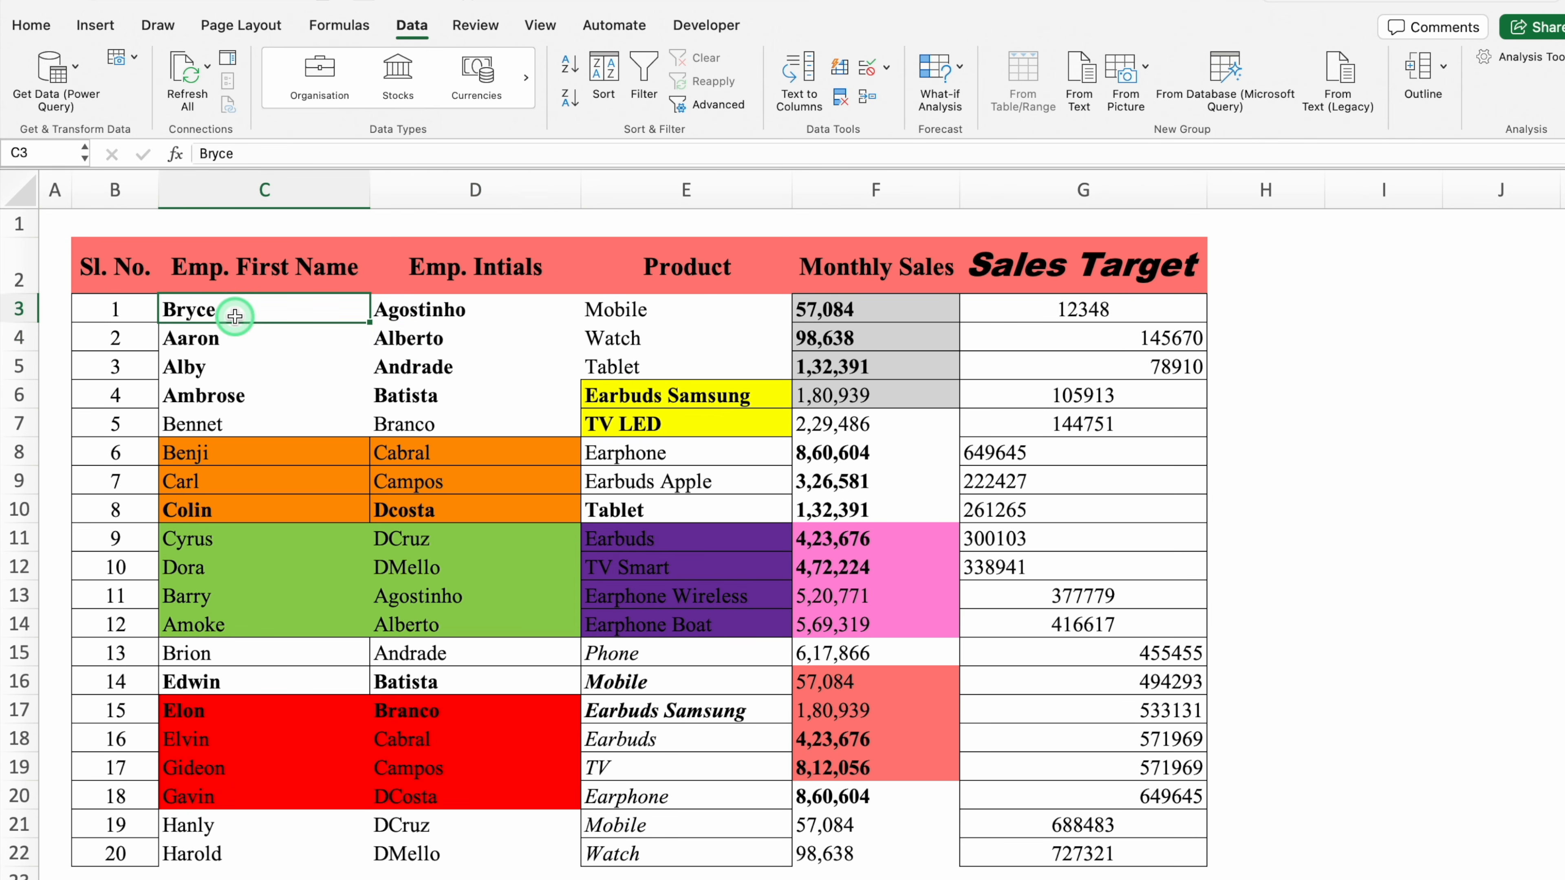
{"action": "key", "text": "super+a"}
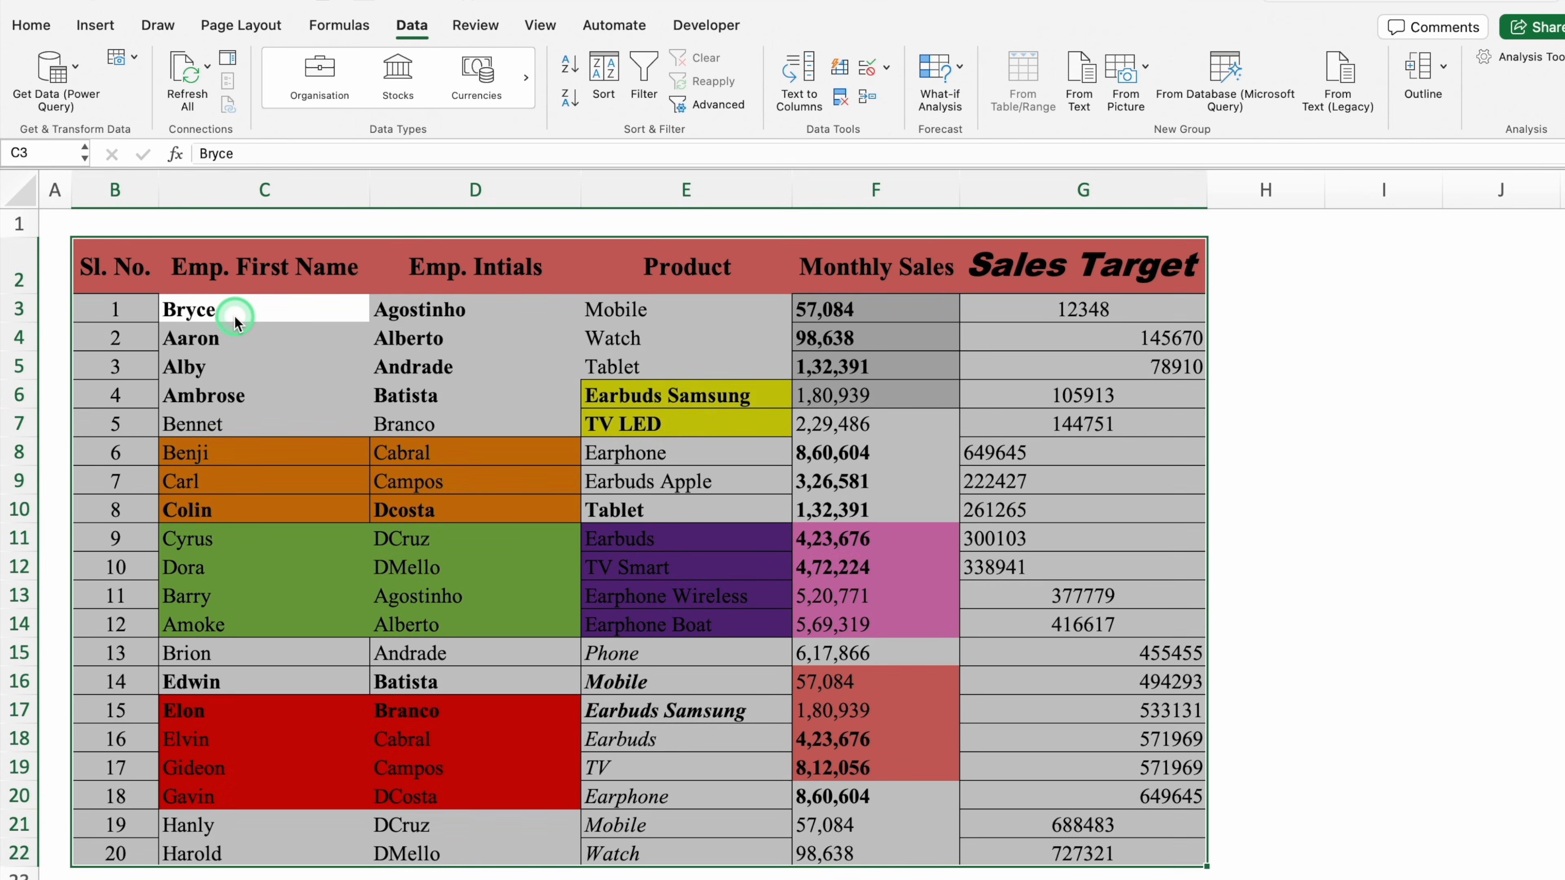
{"action": "left_click", "coordinate": [32, 26]}
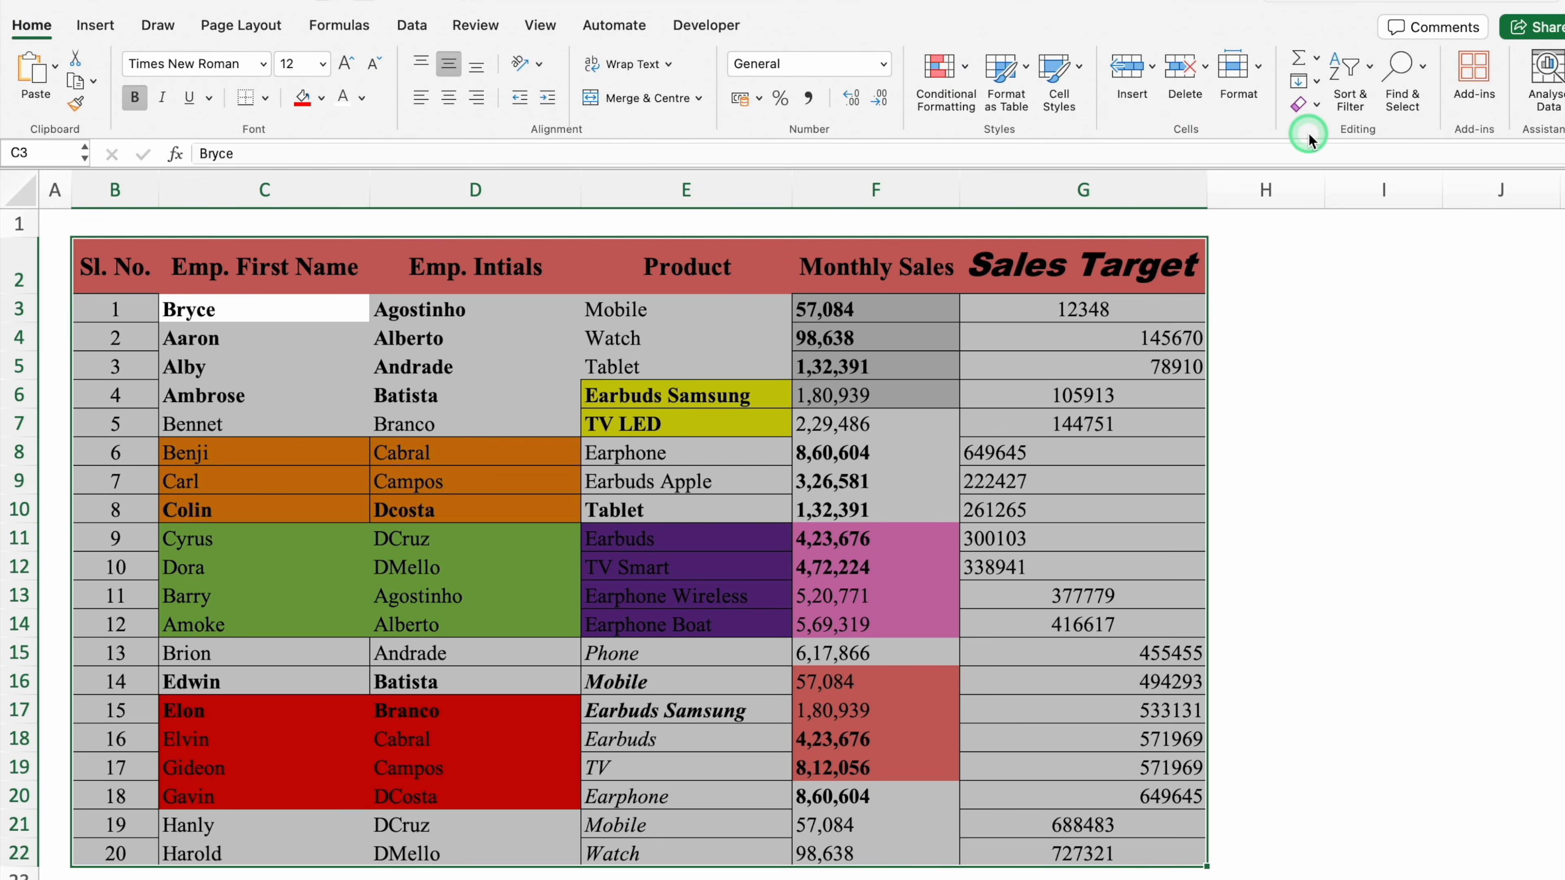
{"action": "left_click", "coordinate": [1318, 105]}
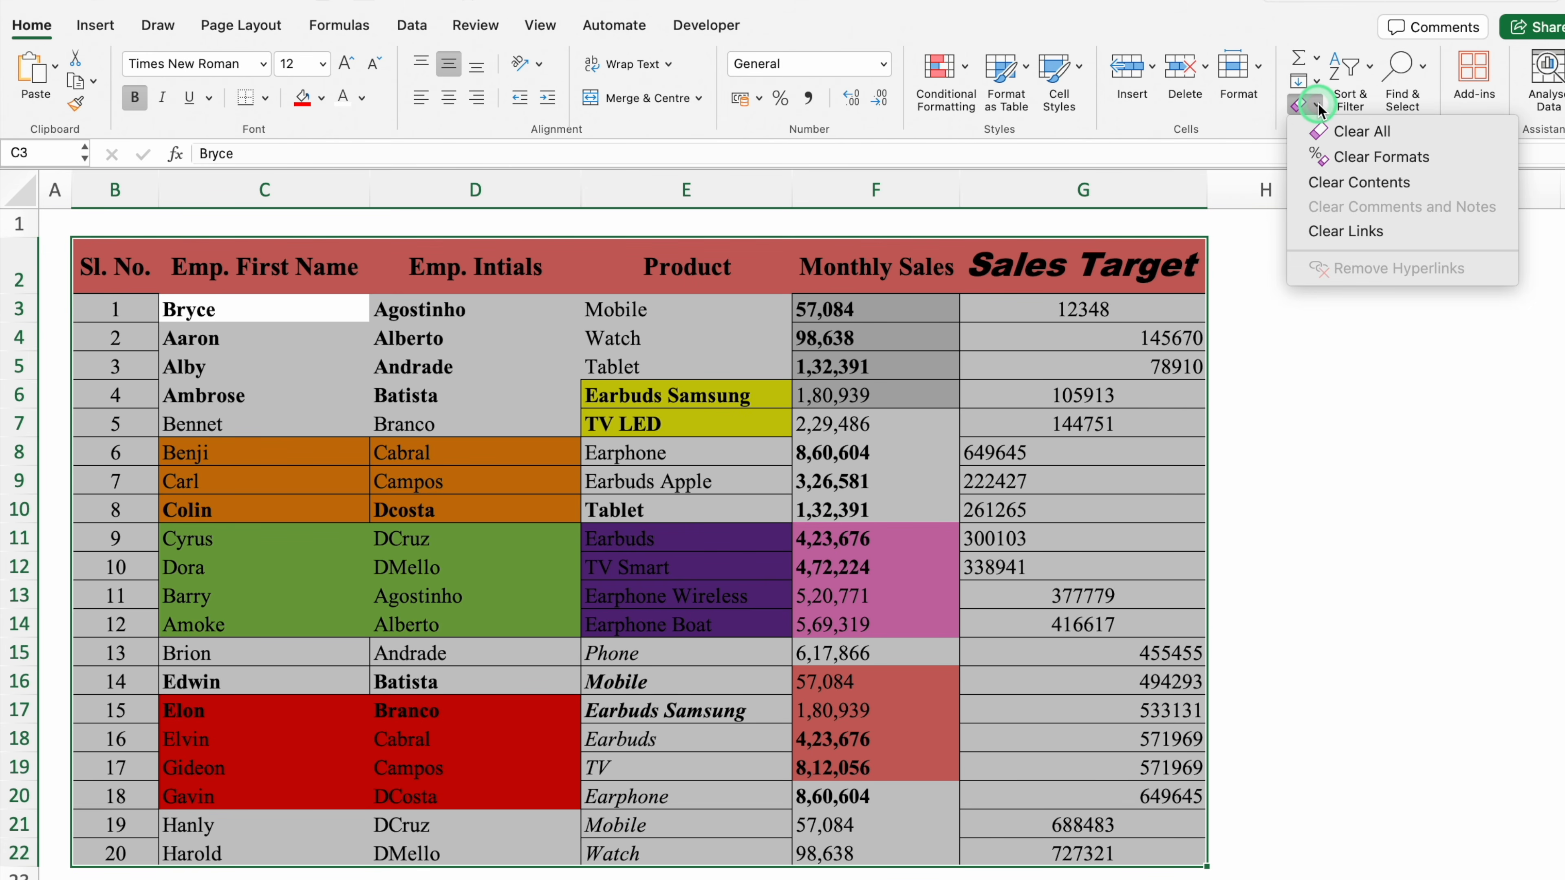
{"action": "left_click", "coordinate": [1440, 162]}
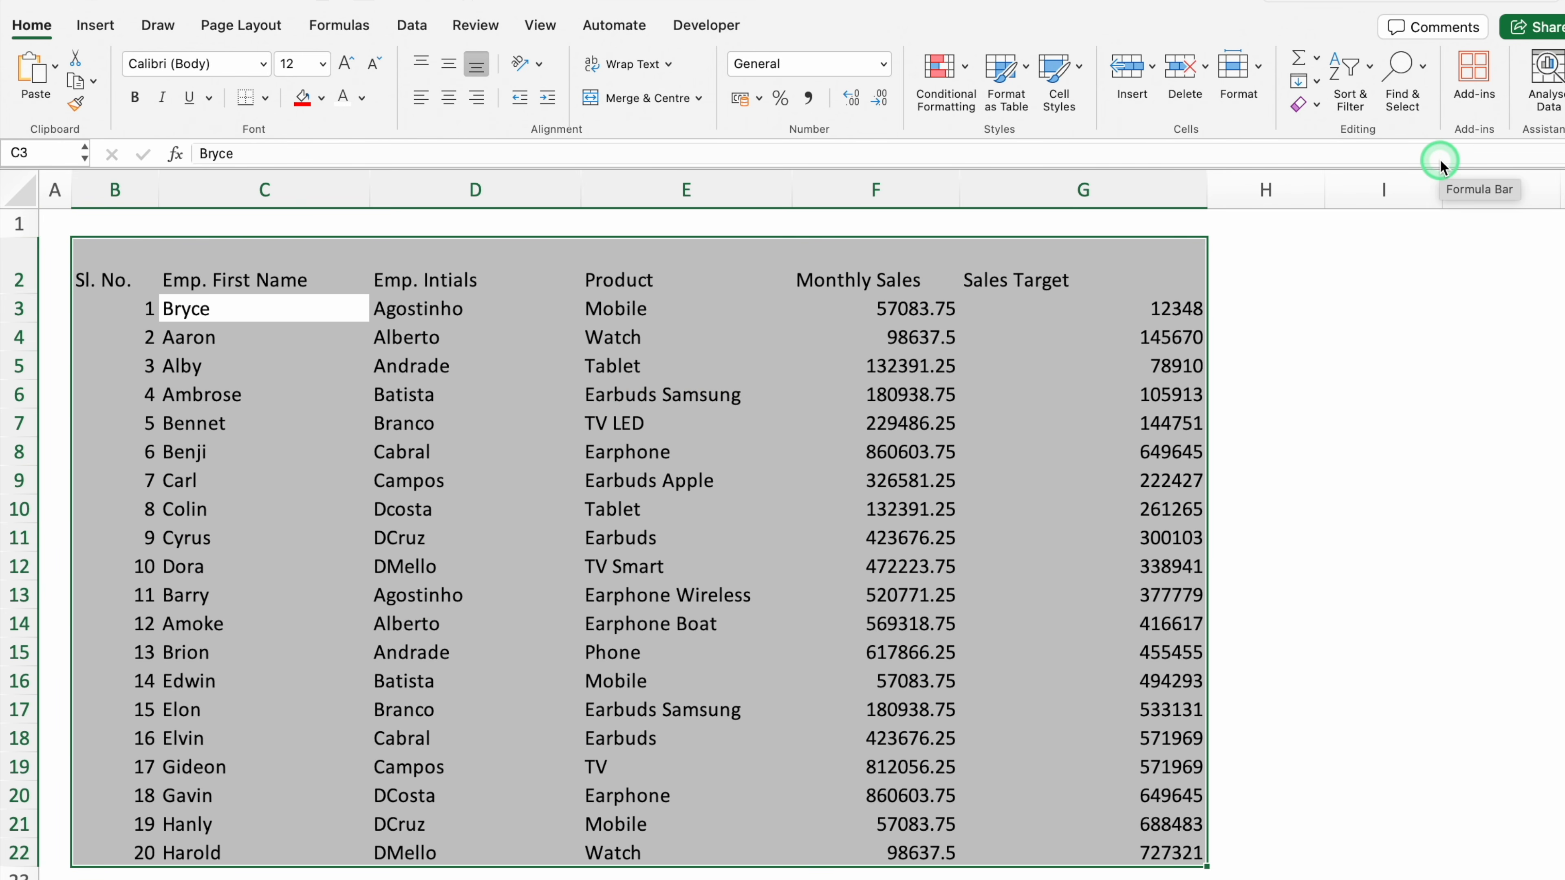
Convert the sales data into a table with headers and give it All Borders
{"action": "key", "text": "ctrl+t"}
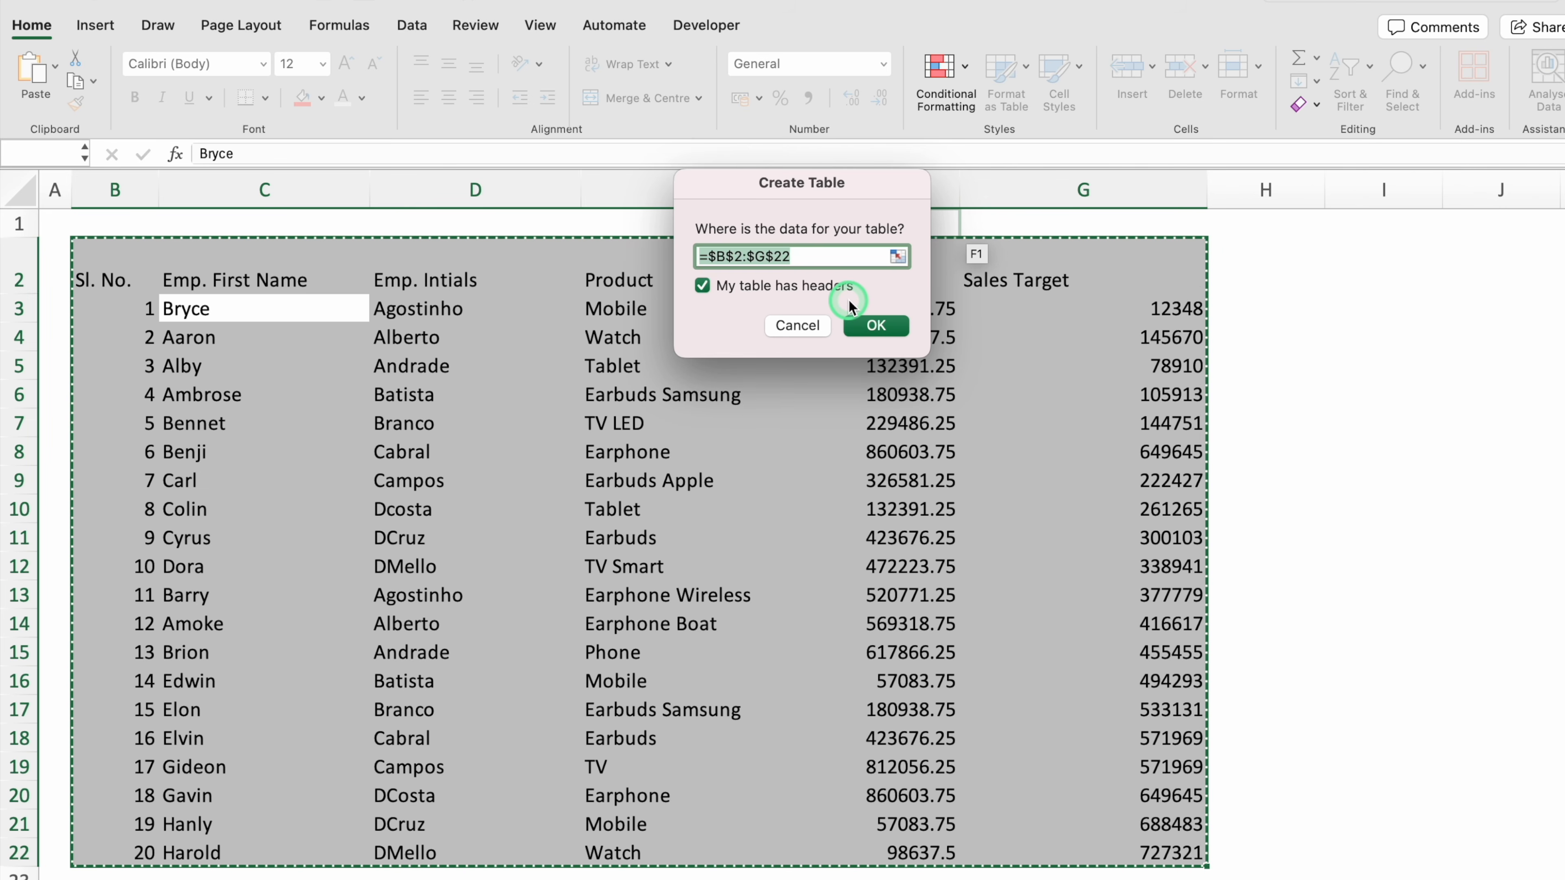
{"action": "left_click", "coordinate": [883, 328]}
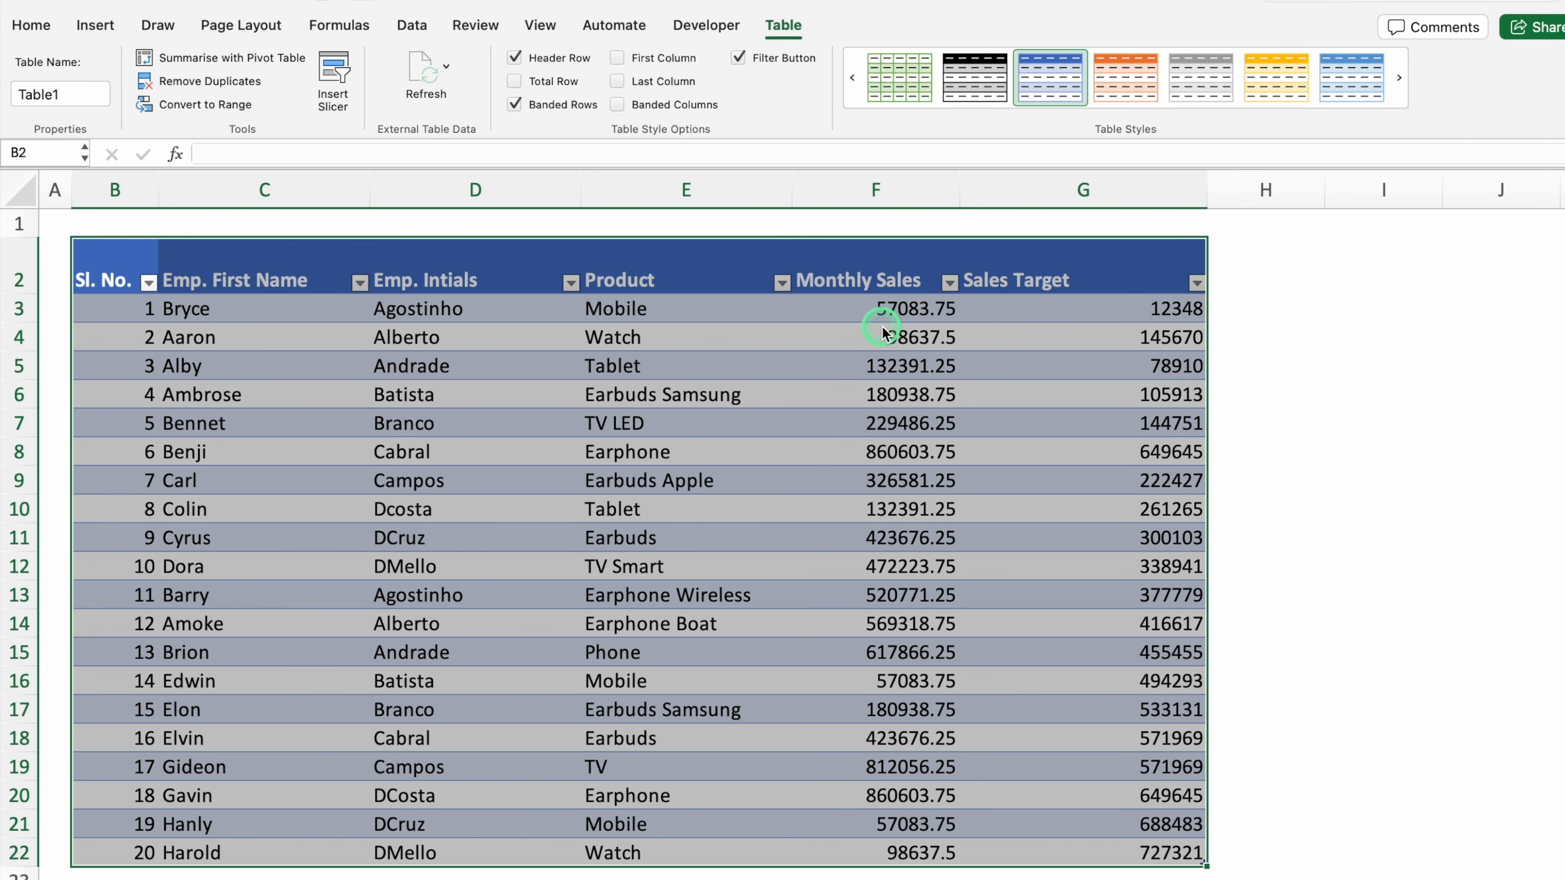
{"action": "left_click", "coordinate": [33, 28]}
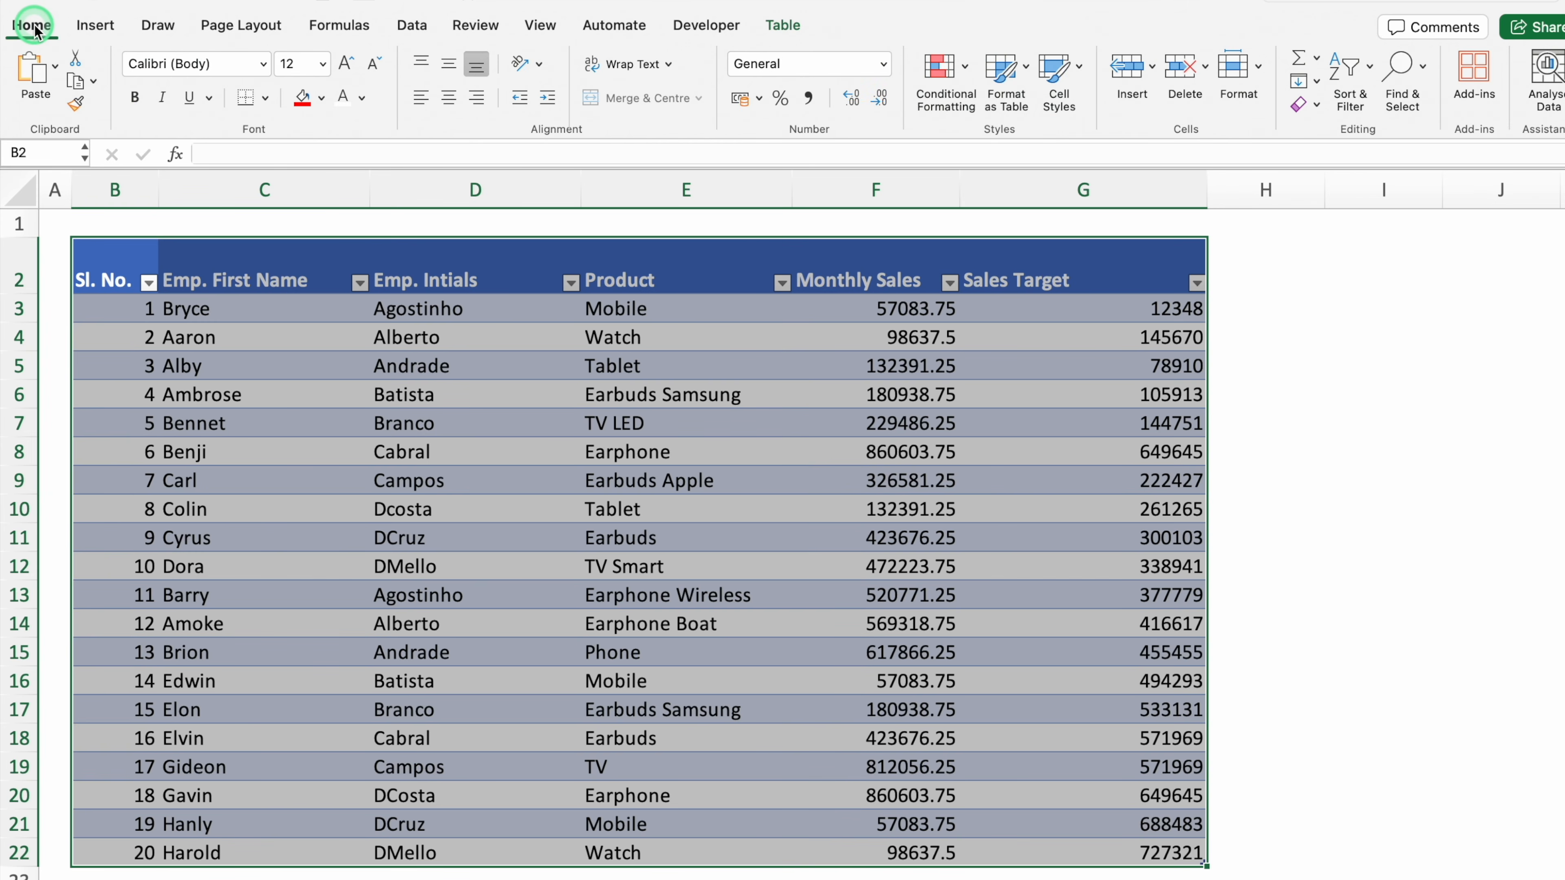
{"action": "left_click", "coordinate": [265, 97]}
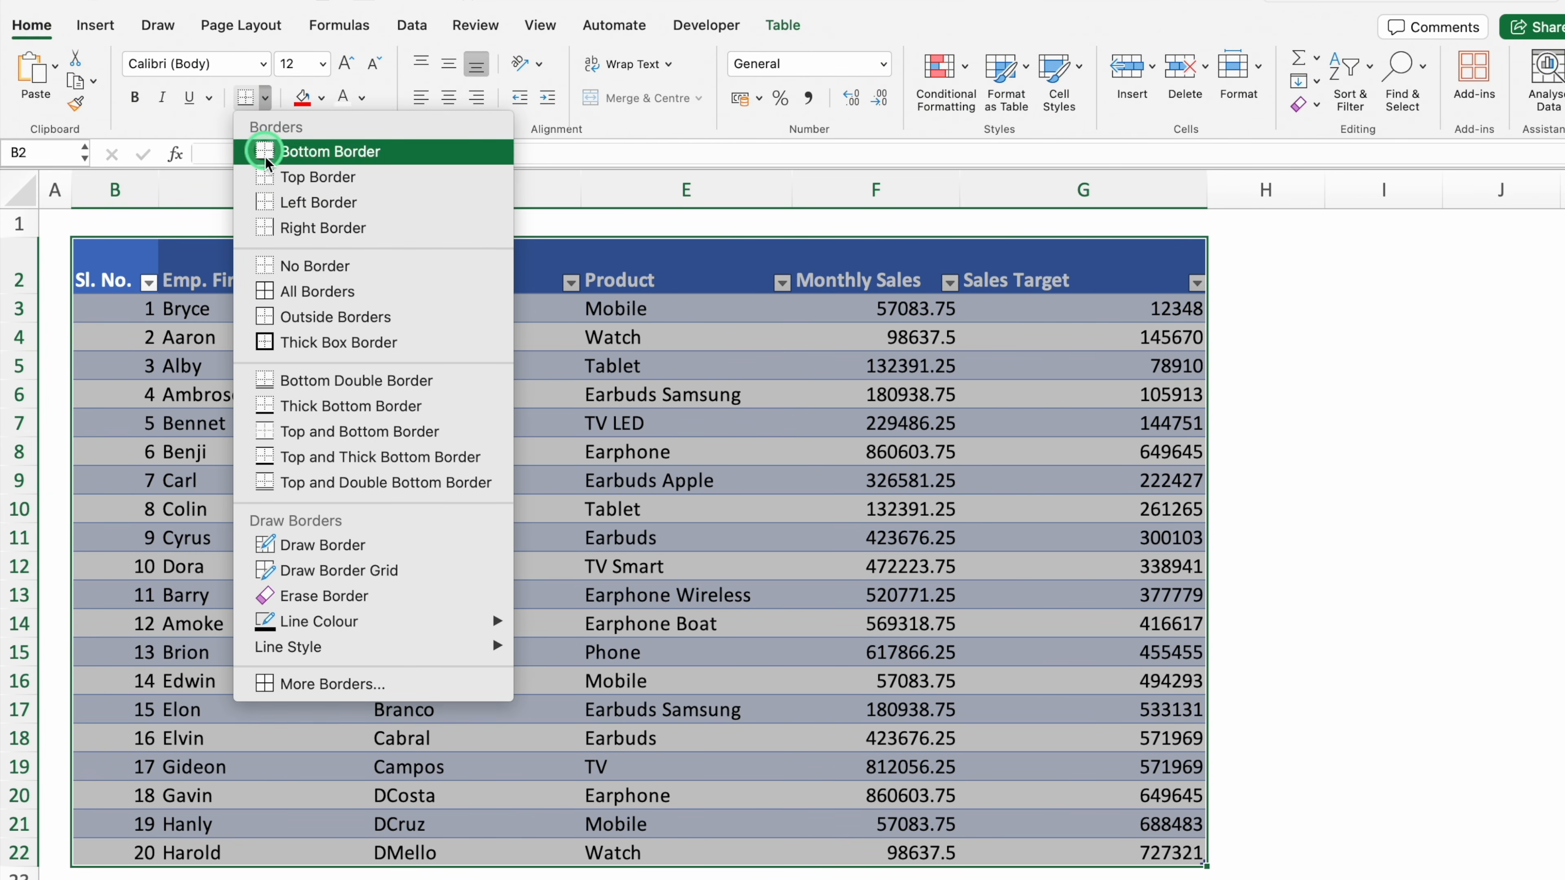
{"action": "left_click", "coordinate": [308, 292]}
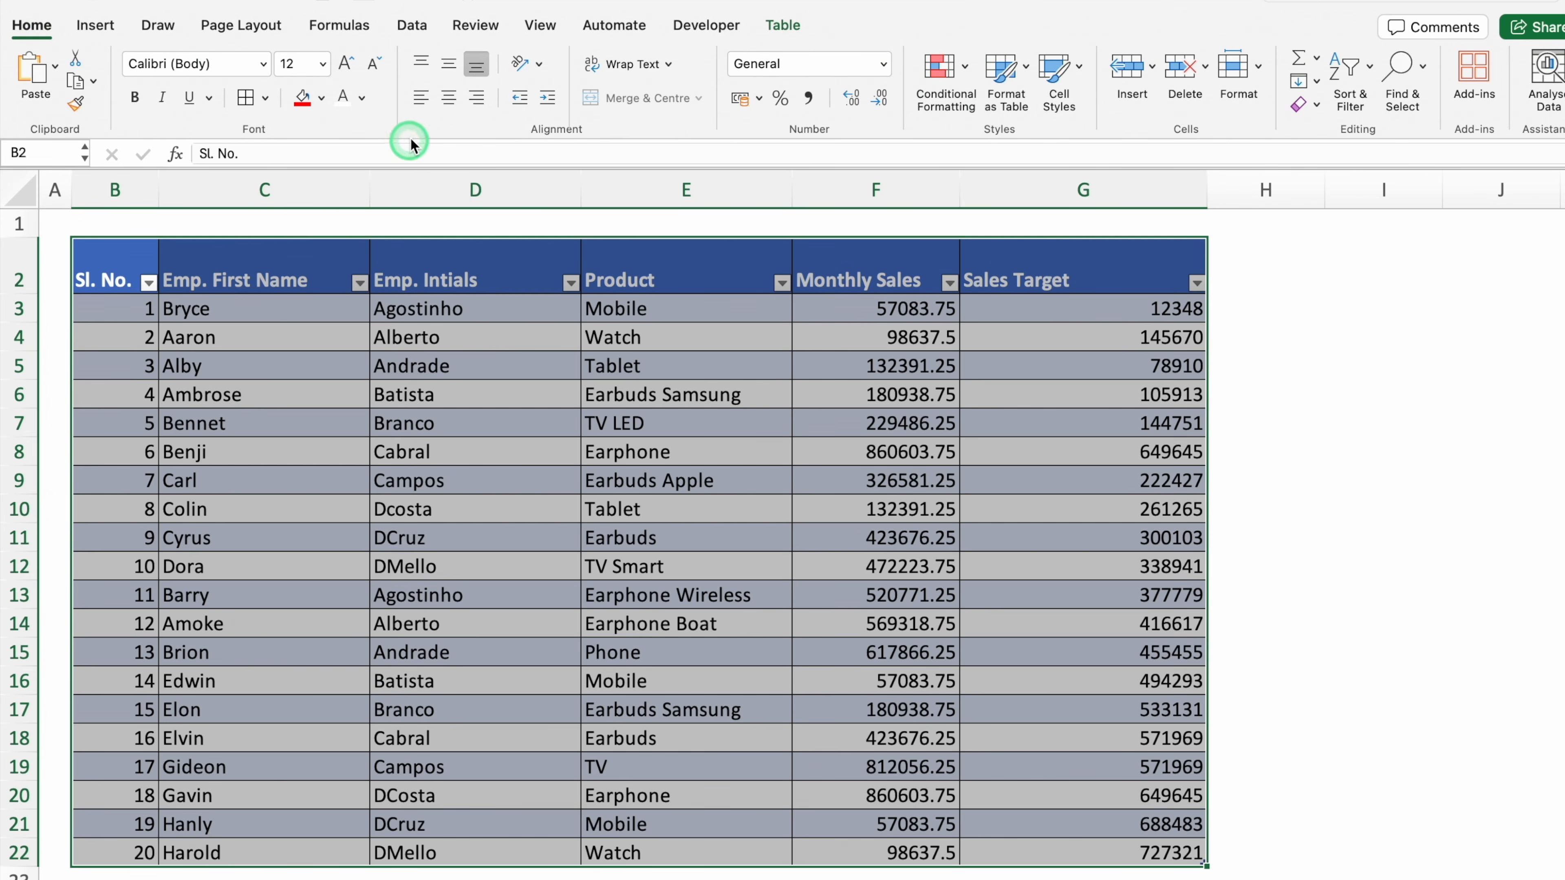
Middle-align the text, centre the serial numbers in column B, and left-align columns F and G
{"action": "left_click", "coordinate": [449, 63]}
{"action": "left_click", "coordinate": [368, 267]}
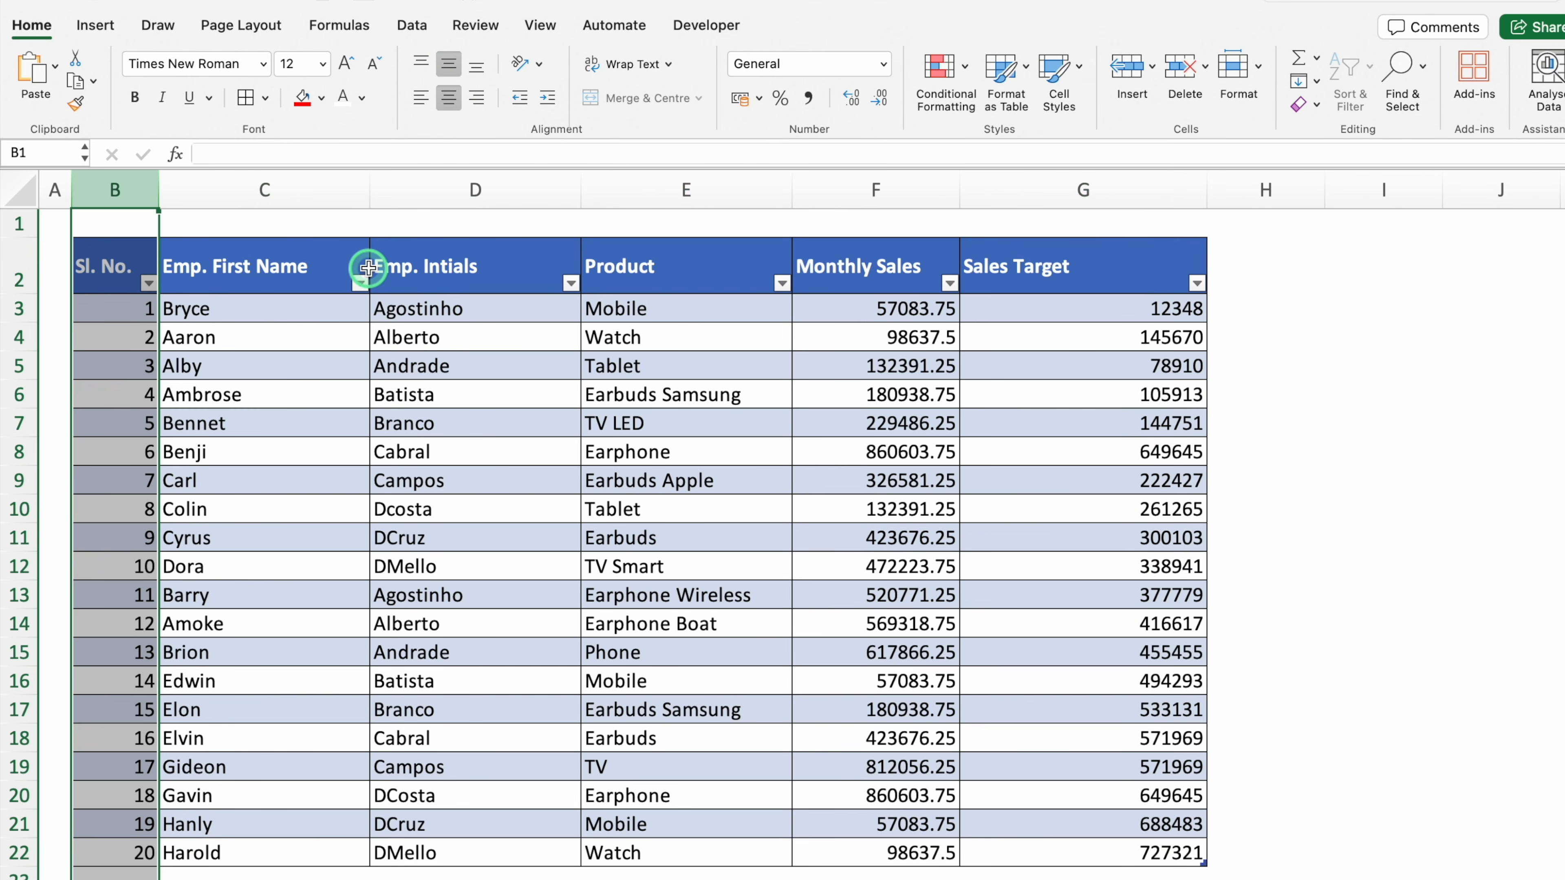
{"action": "left_click", "coordinate": [447, 99]}
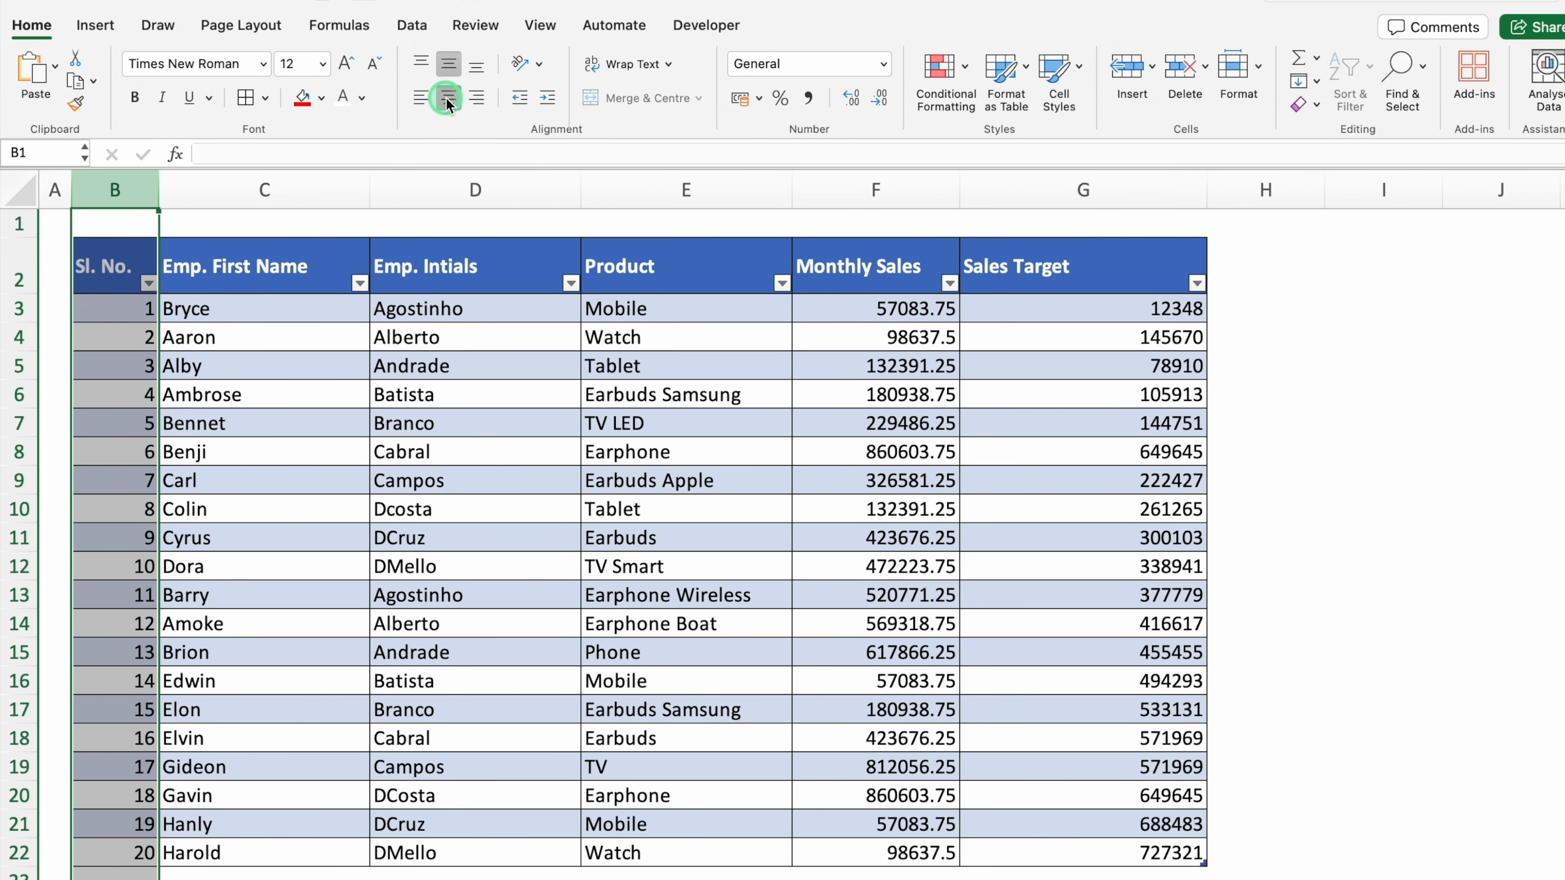
{"action": "left_click", "coordinate": [447, 99]}
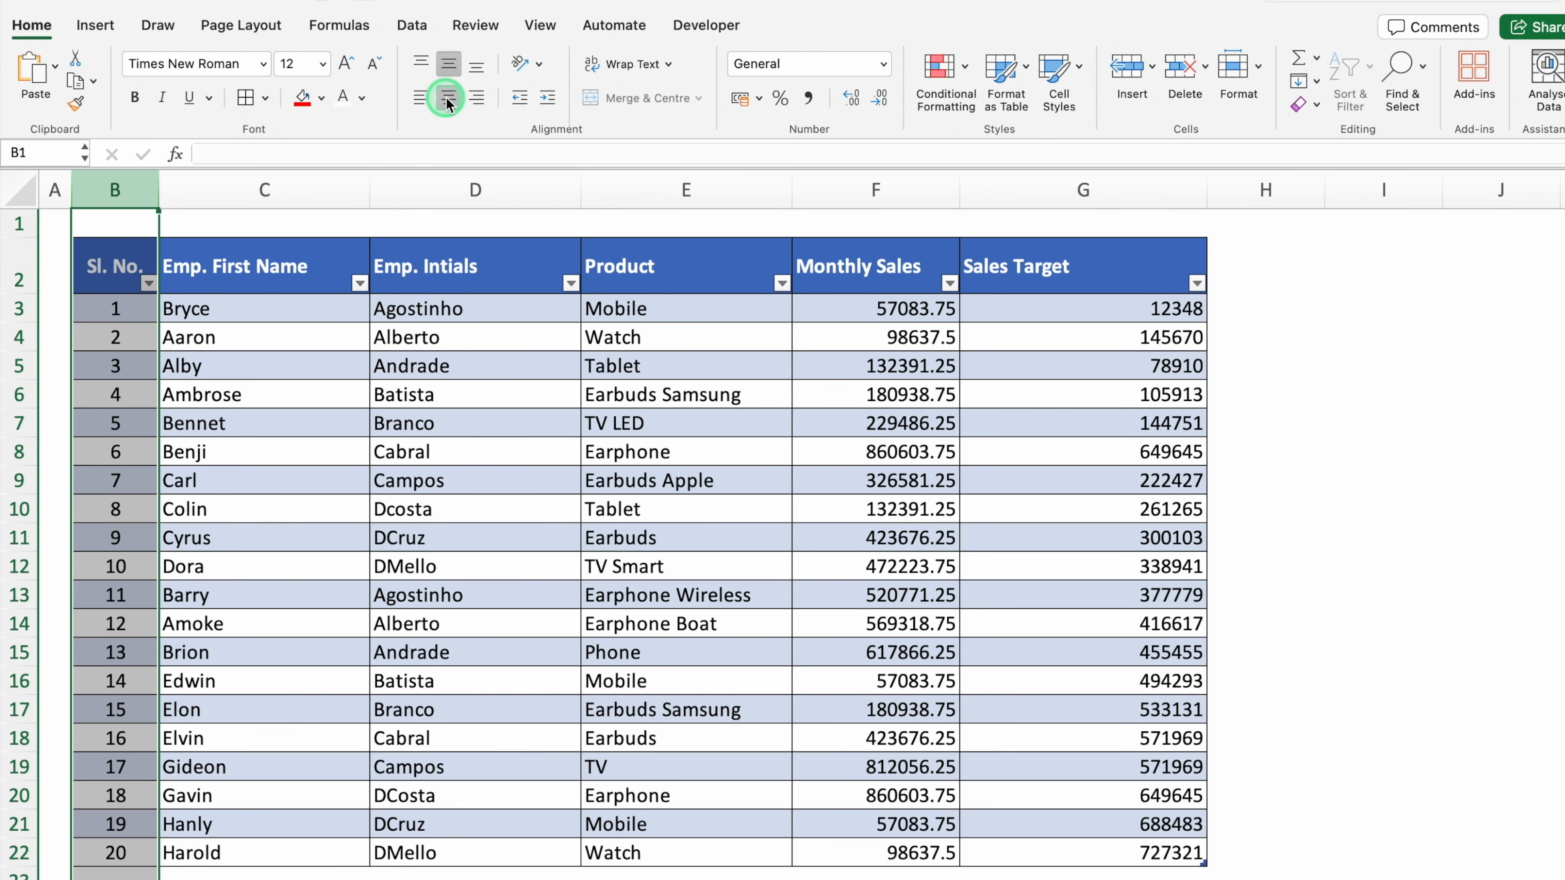
{"action": "left_click_drag", "start_coordinate": [881, 190], "coordinate": [1135, 189]}
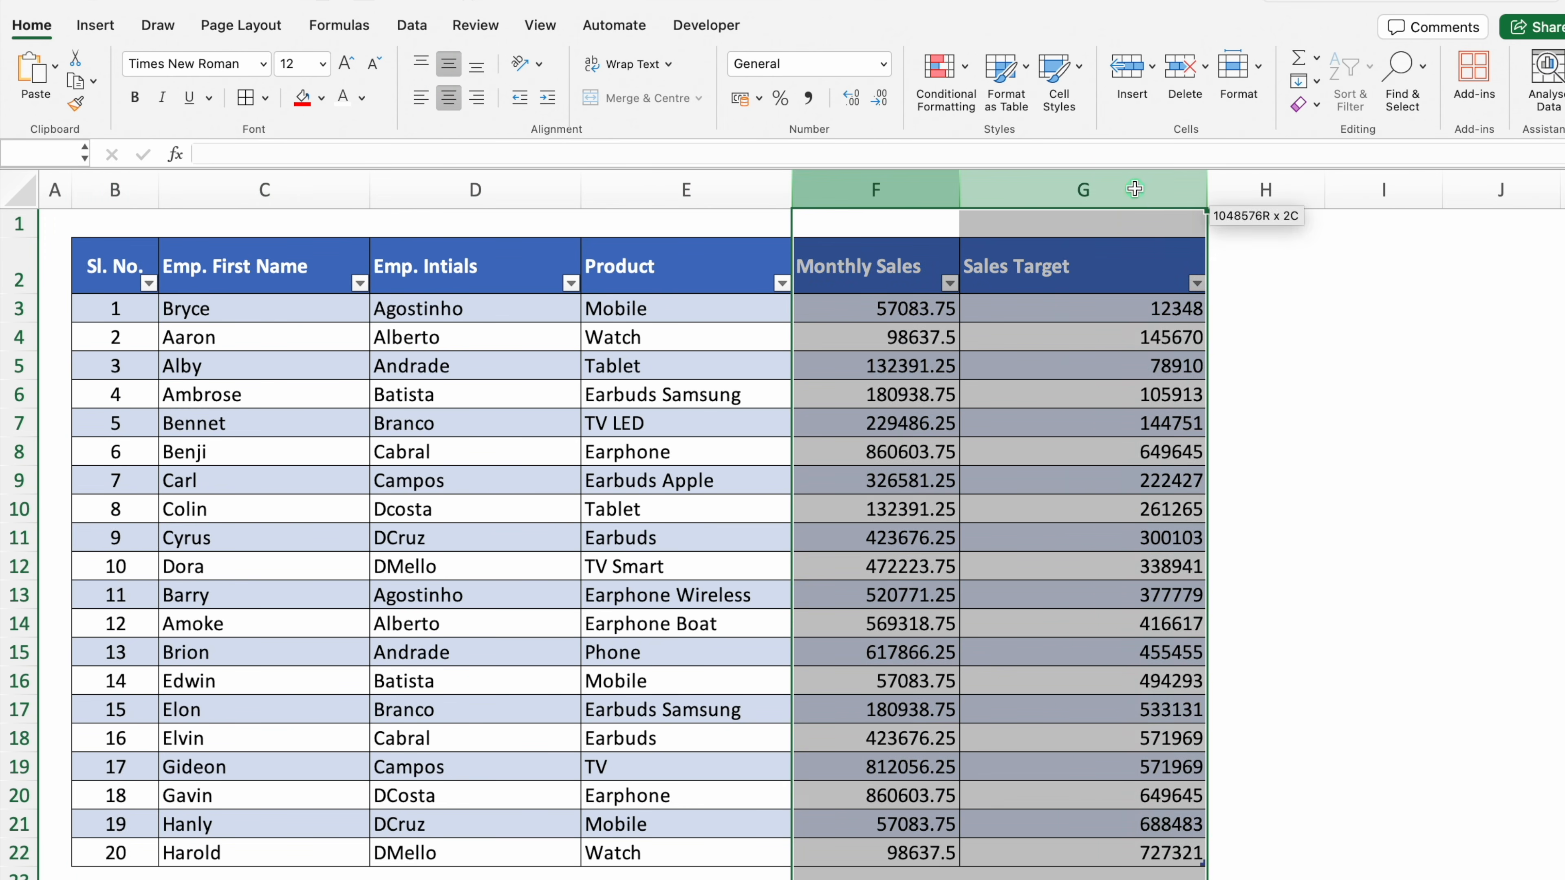
{"action": "left_click", "coordinate": [418, 105]}
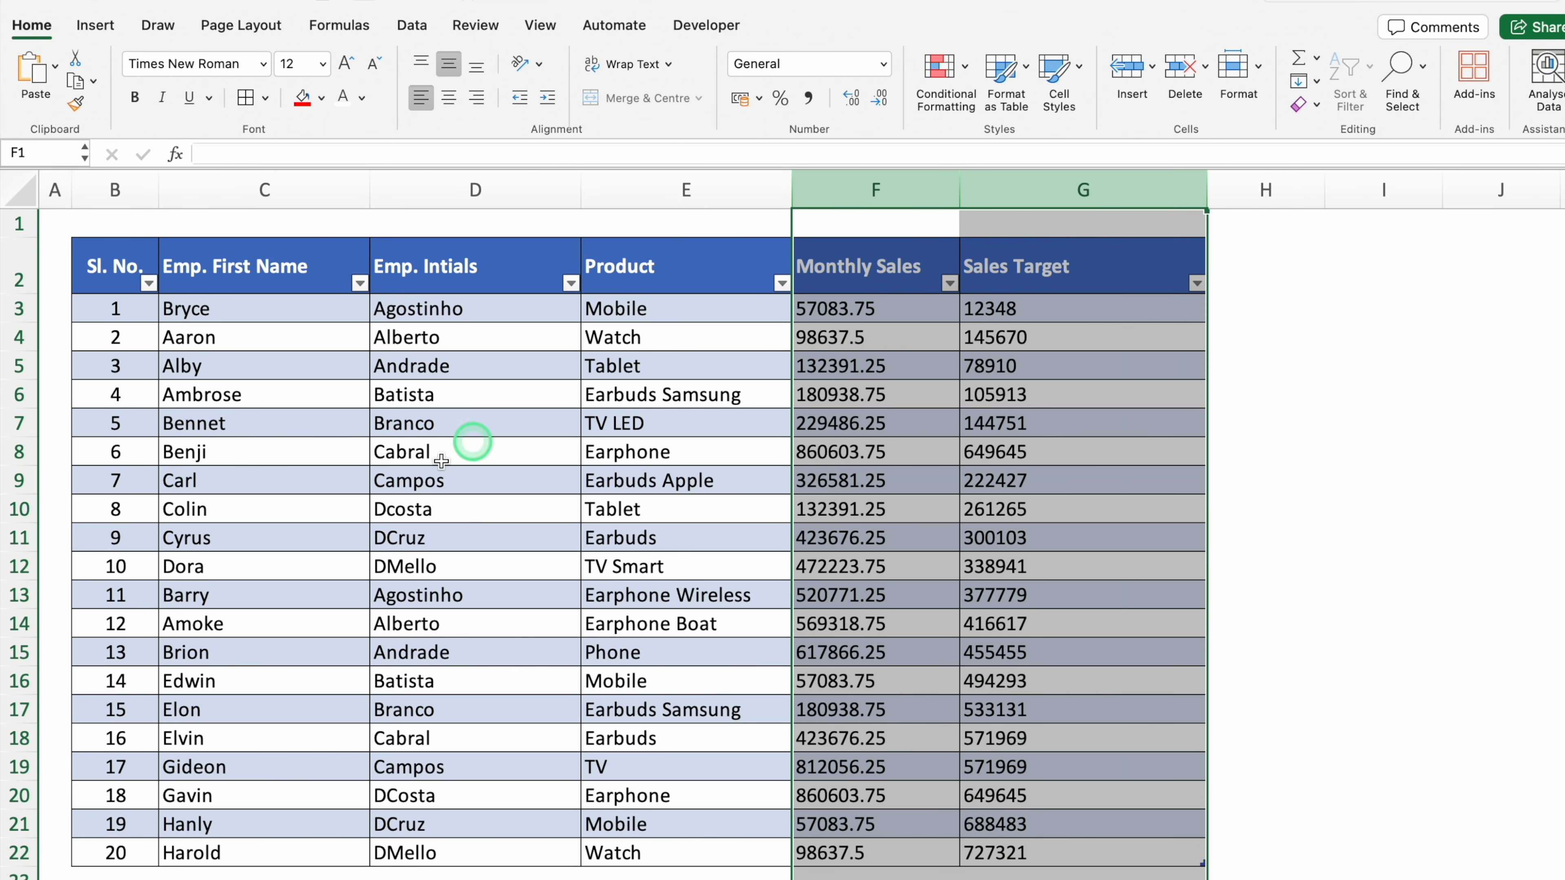
{"action": "left_click", "coordinate": [414, 453]}
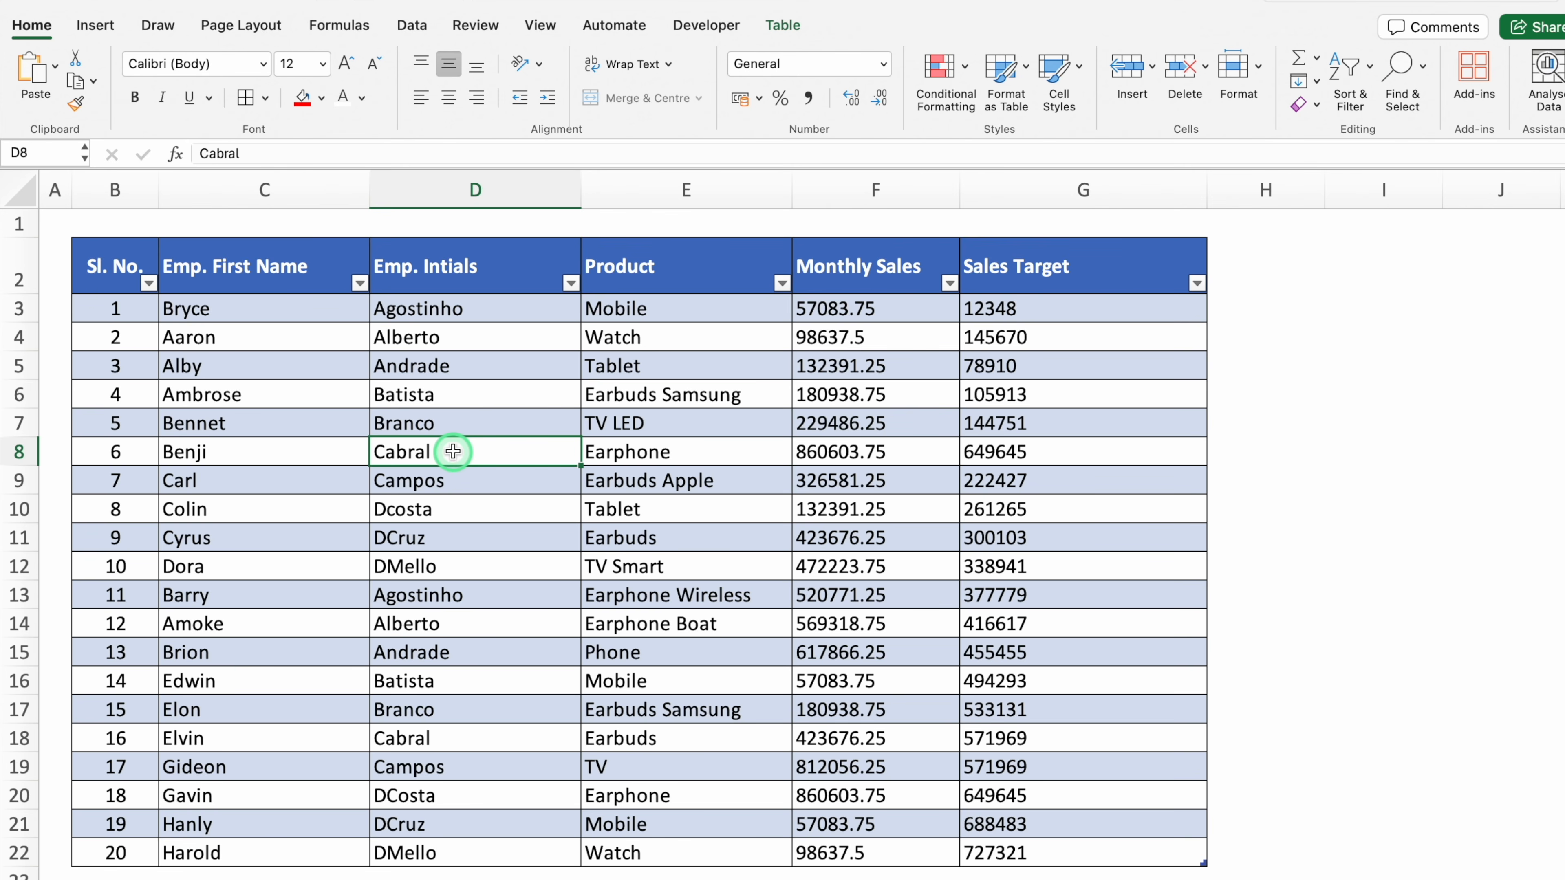
Apply a blue banded style from the Table Styles gallery
{"action": "left_click", "coordinate": [779, 26]}
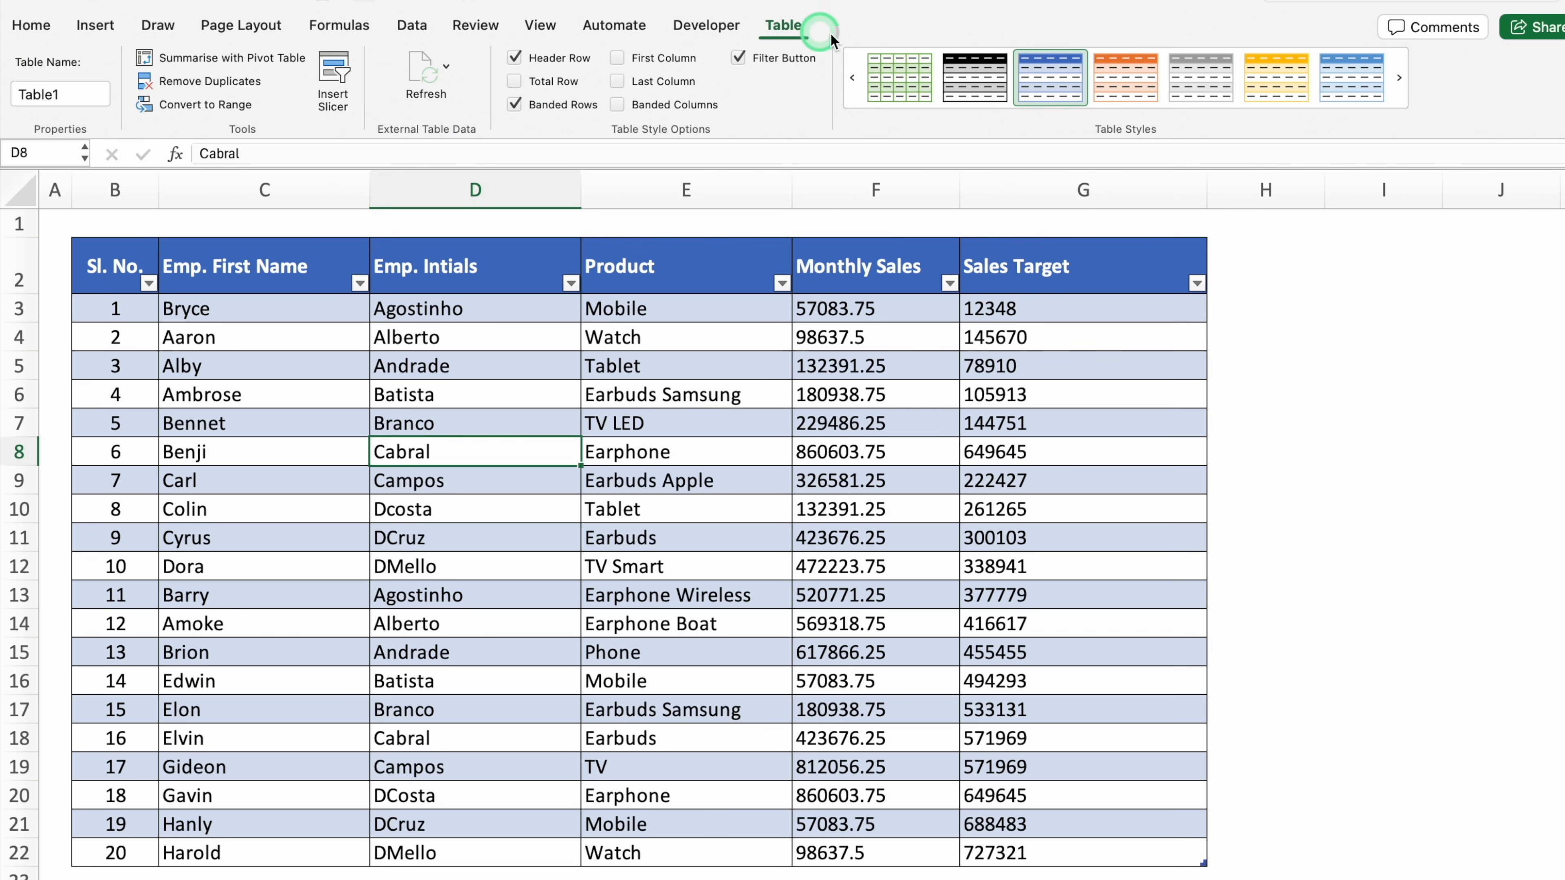
{"action": "left_click", "coordinate": [1127, 114]}
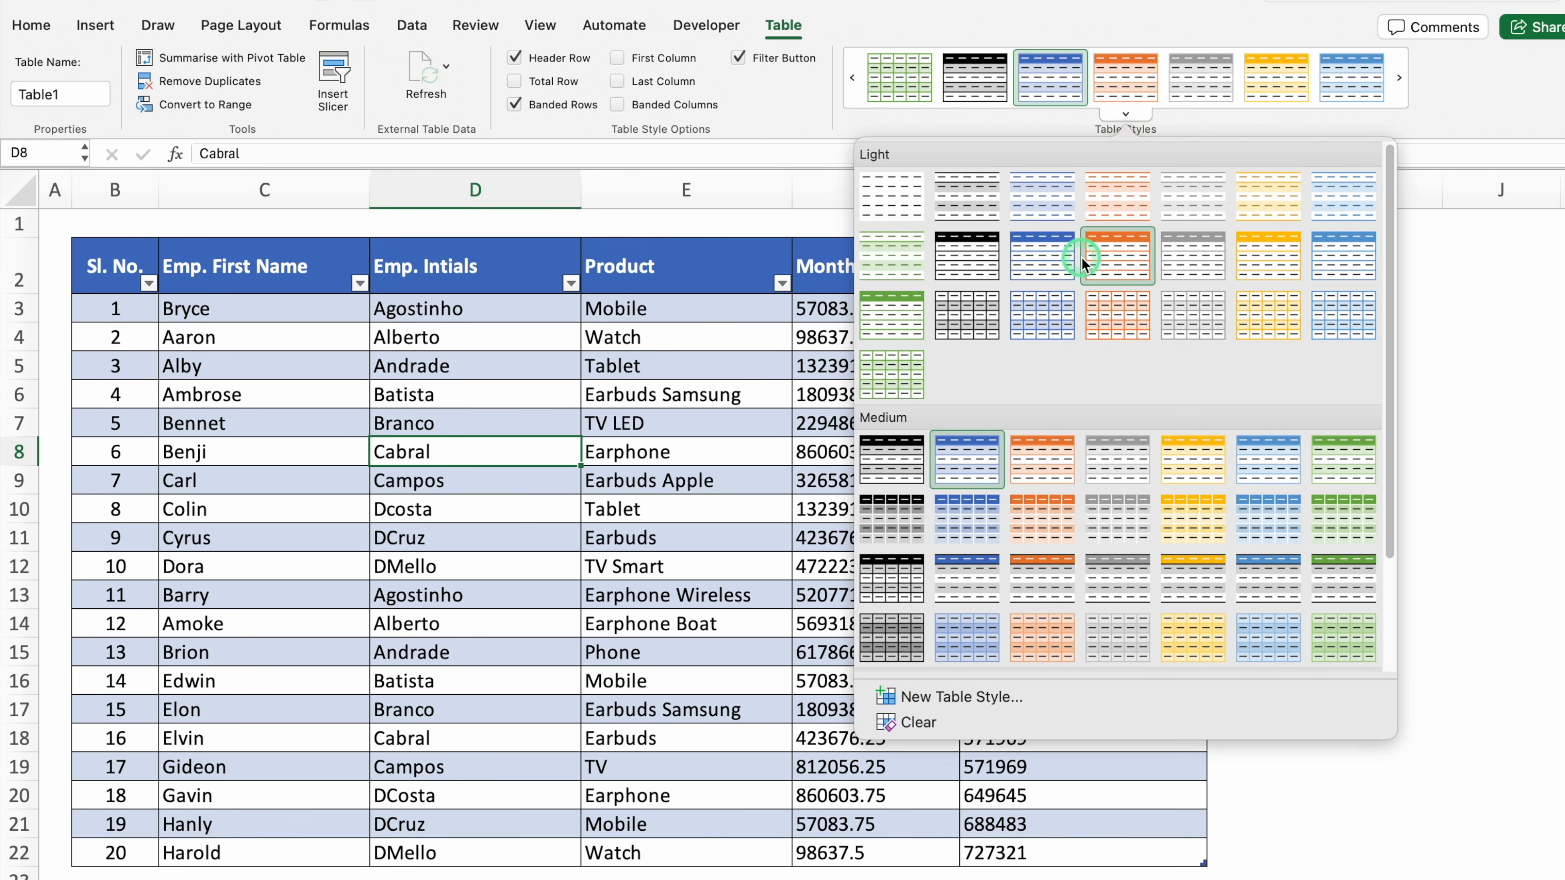
{"action": "left_click", "coordinate": [892, 459]}
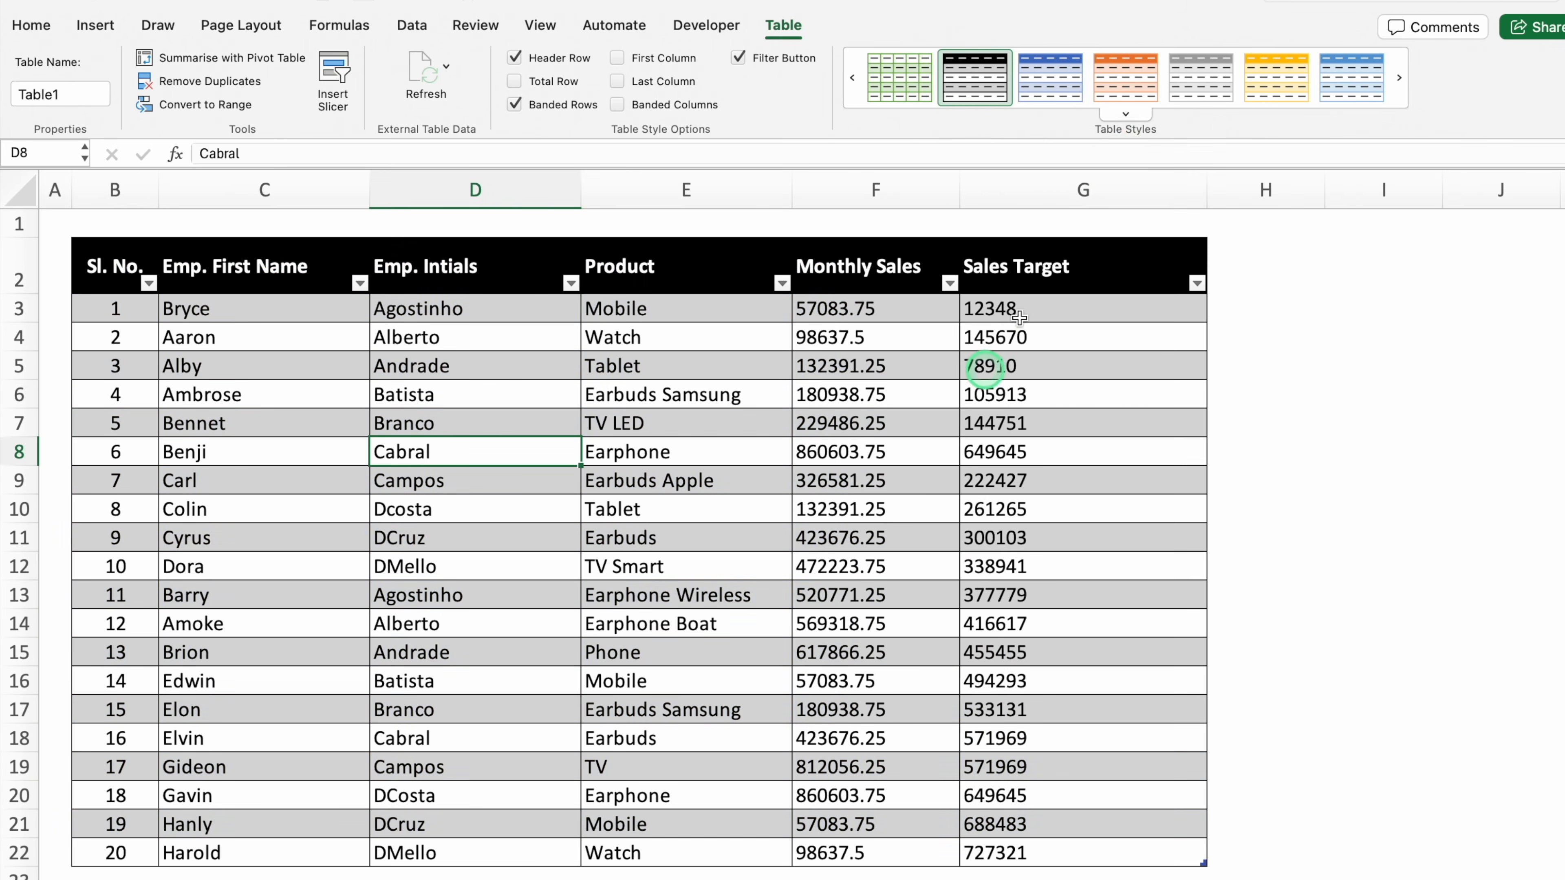
{"action": "left_click", "coordinate": [1344, 79]}
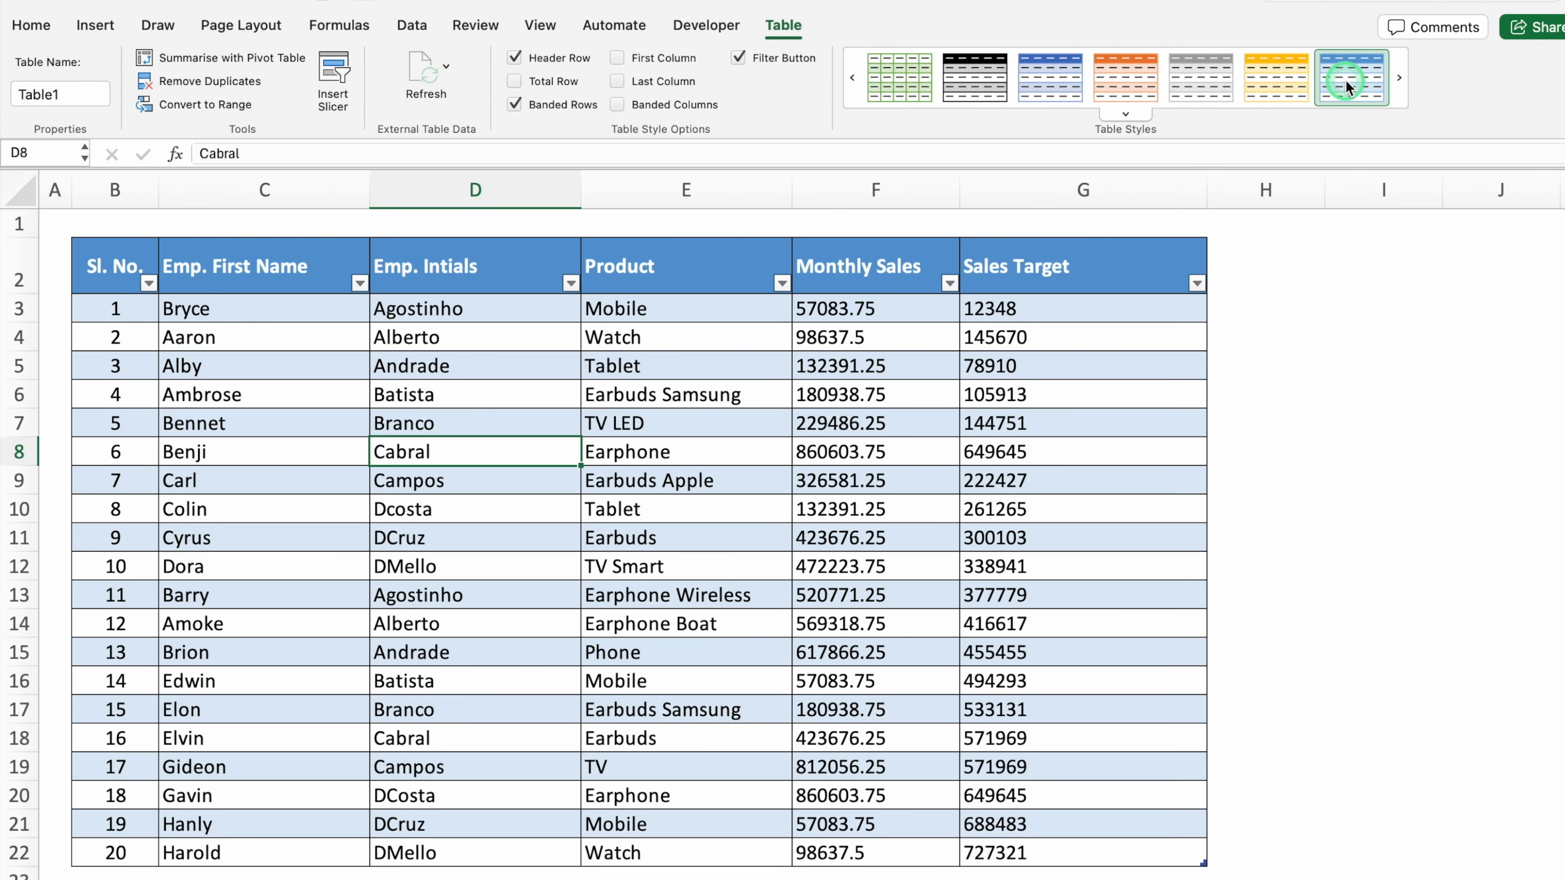
{"action": "left_click", "coordinate": [755, 503]}
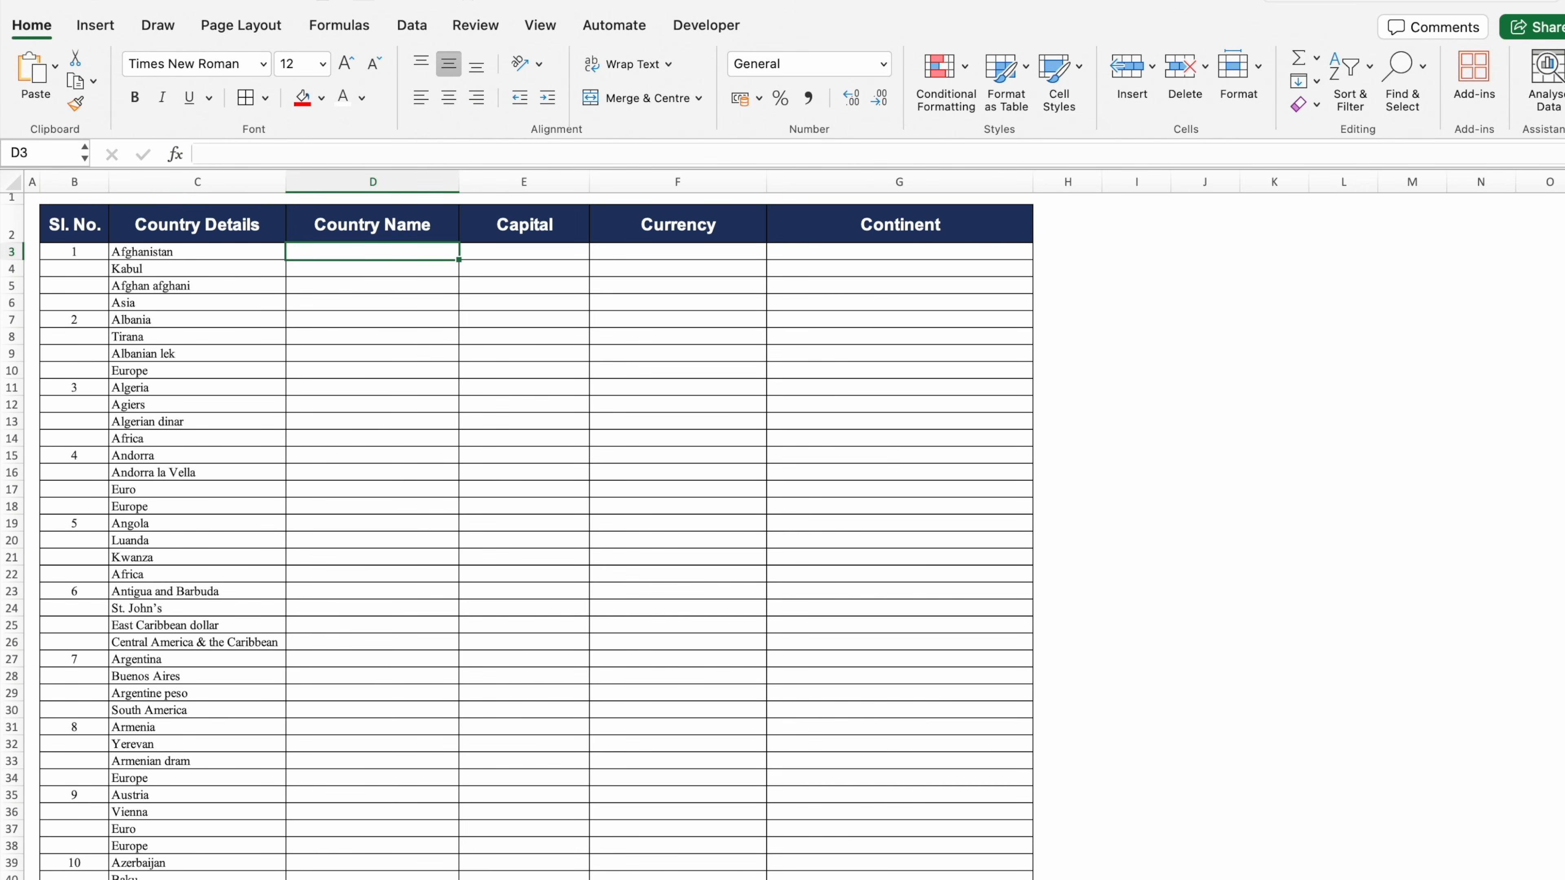
Enter C3 in D3 and fill it right so E3:G3 read C4, C5, C6
{"action": "scroll", "coordinate": [782, 524], "scroll_direction": "up", "scroll_amount": 8}
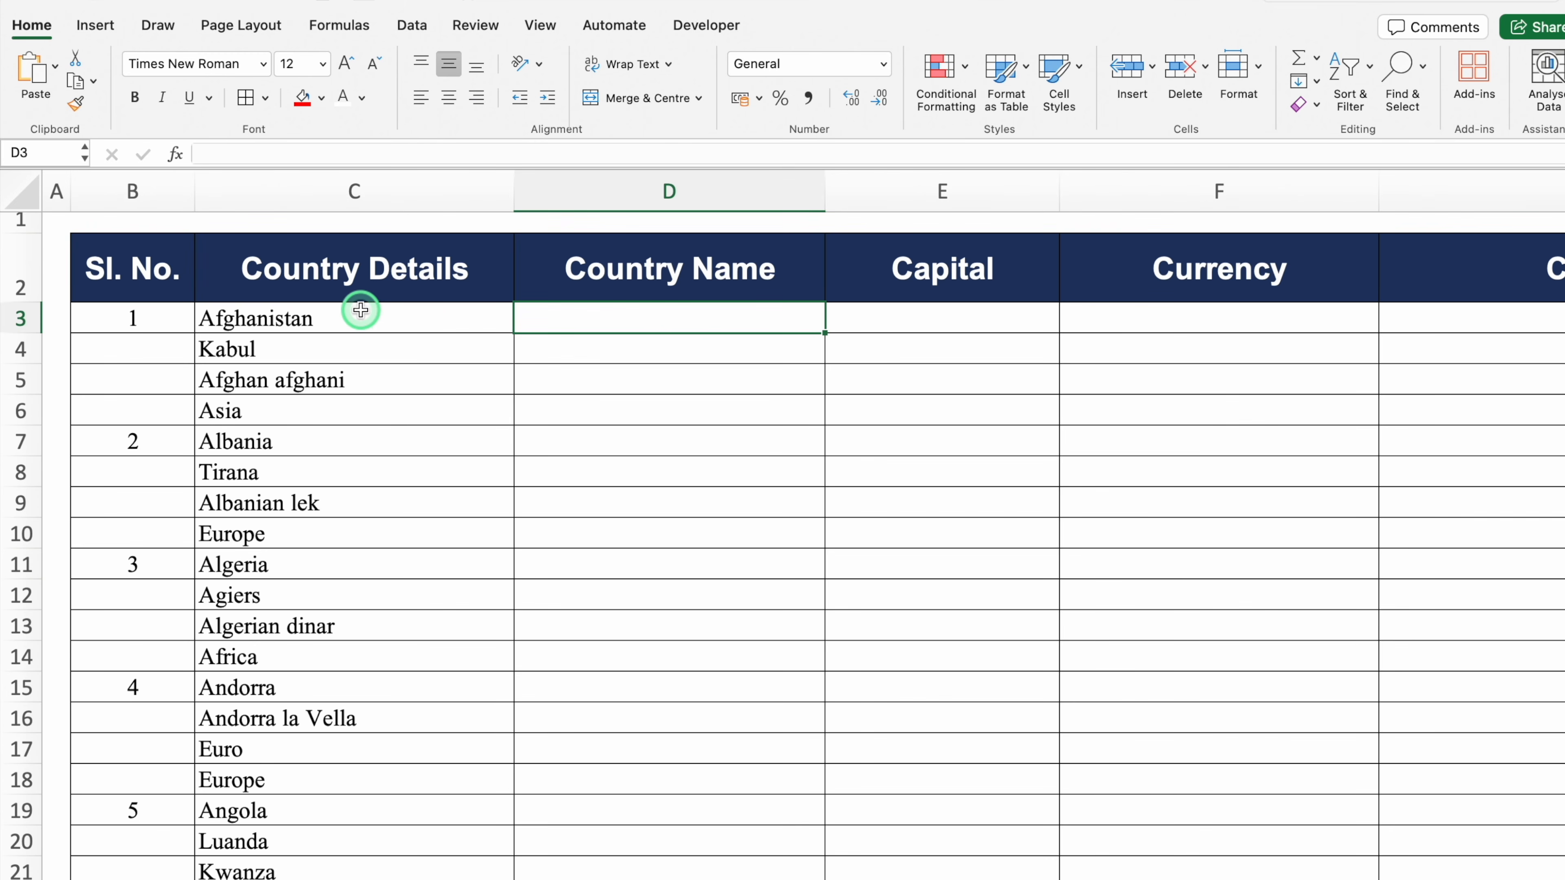
{"action": "left_click", "coordinate": [348, 315]}
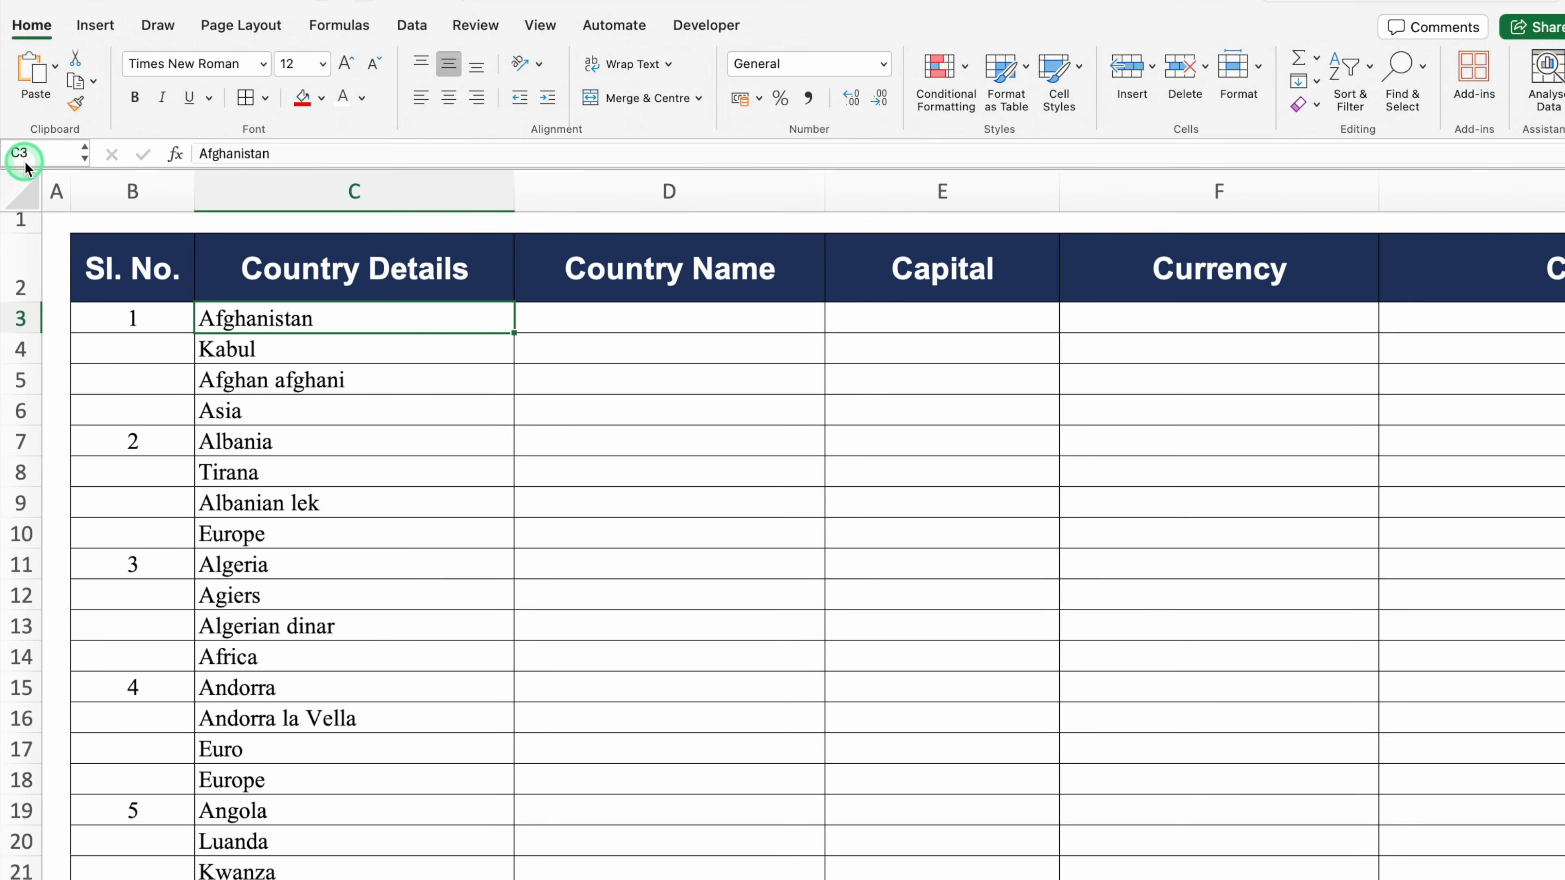
{"action": "left_click", "coordinate": [715, 314]}
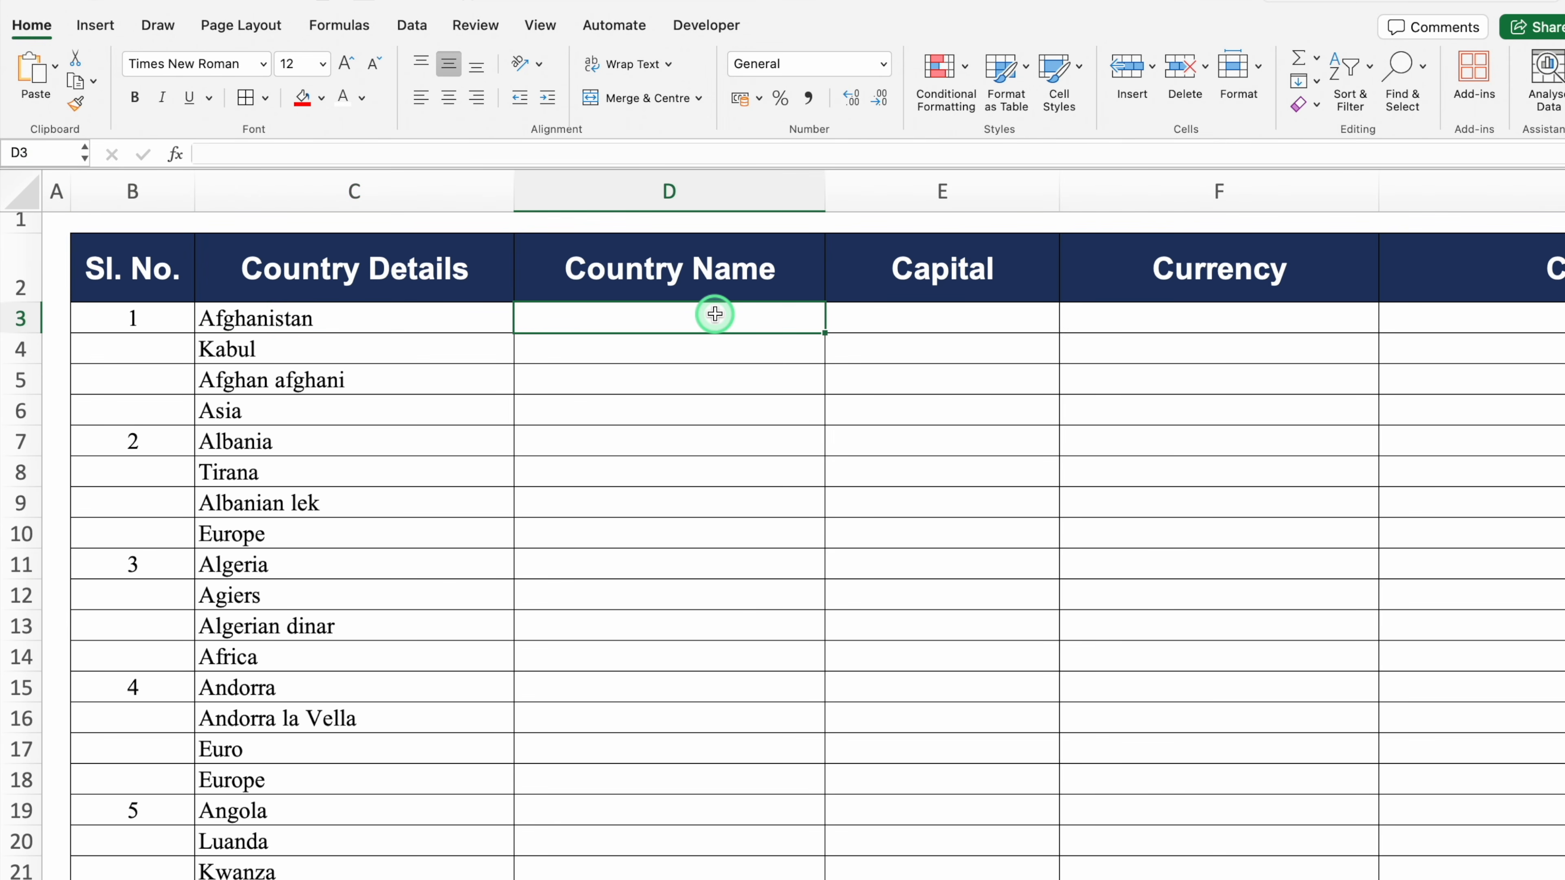
{"action": "type", "text": "C3"}
{"action": "key", "text": "Return"}
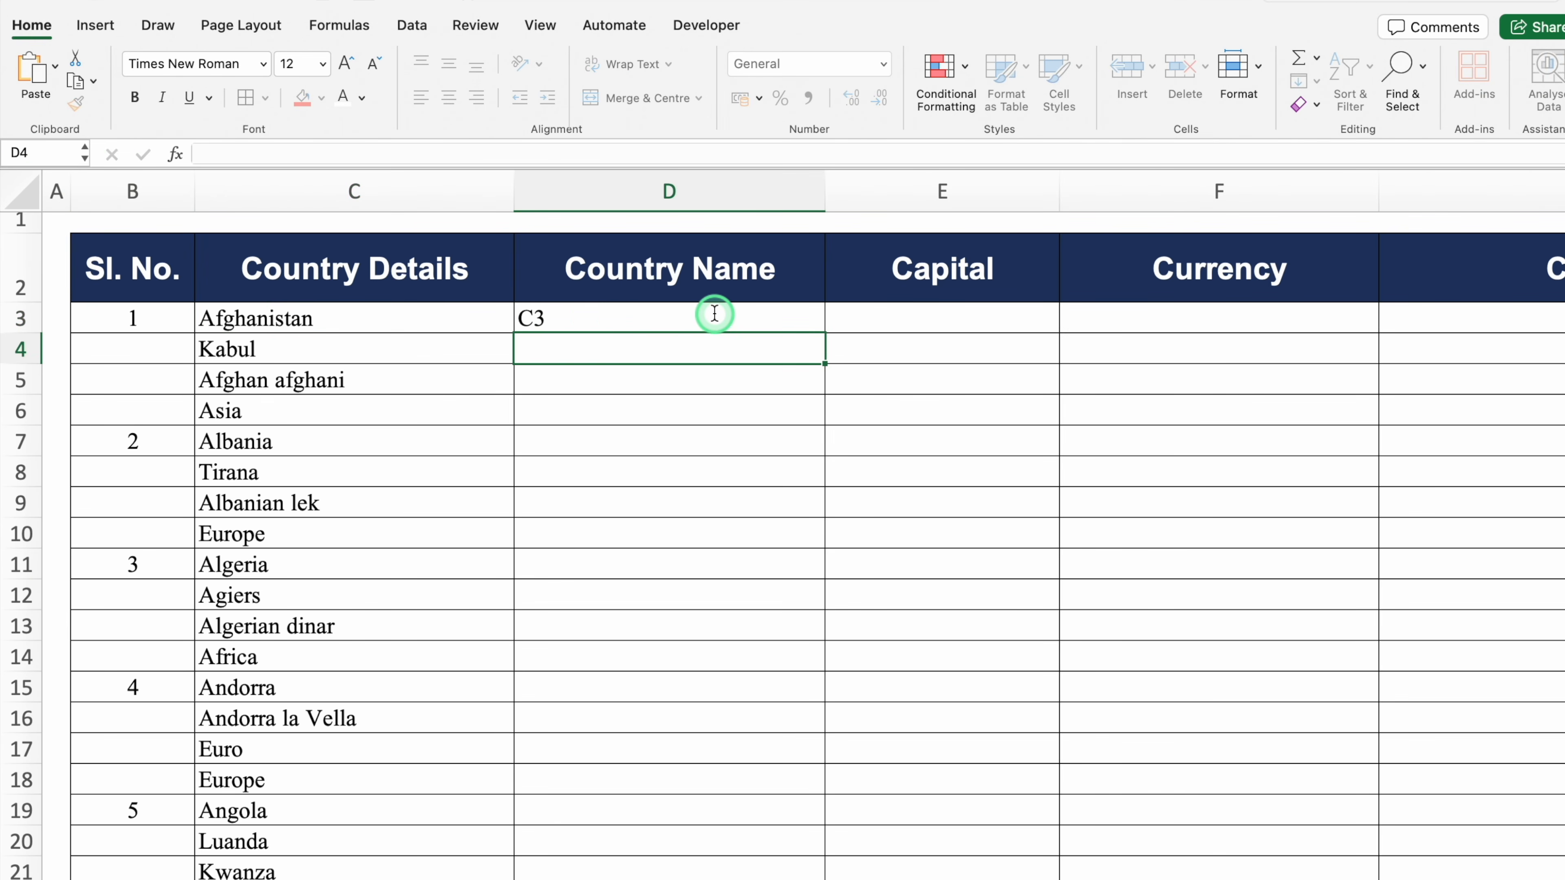
{"action": "left_click", "coordinate": [621, 316]}
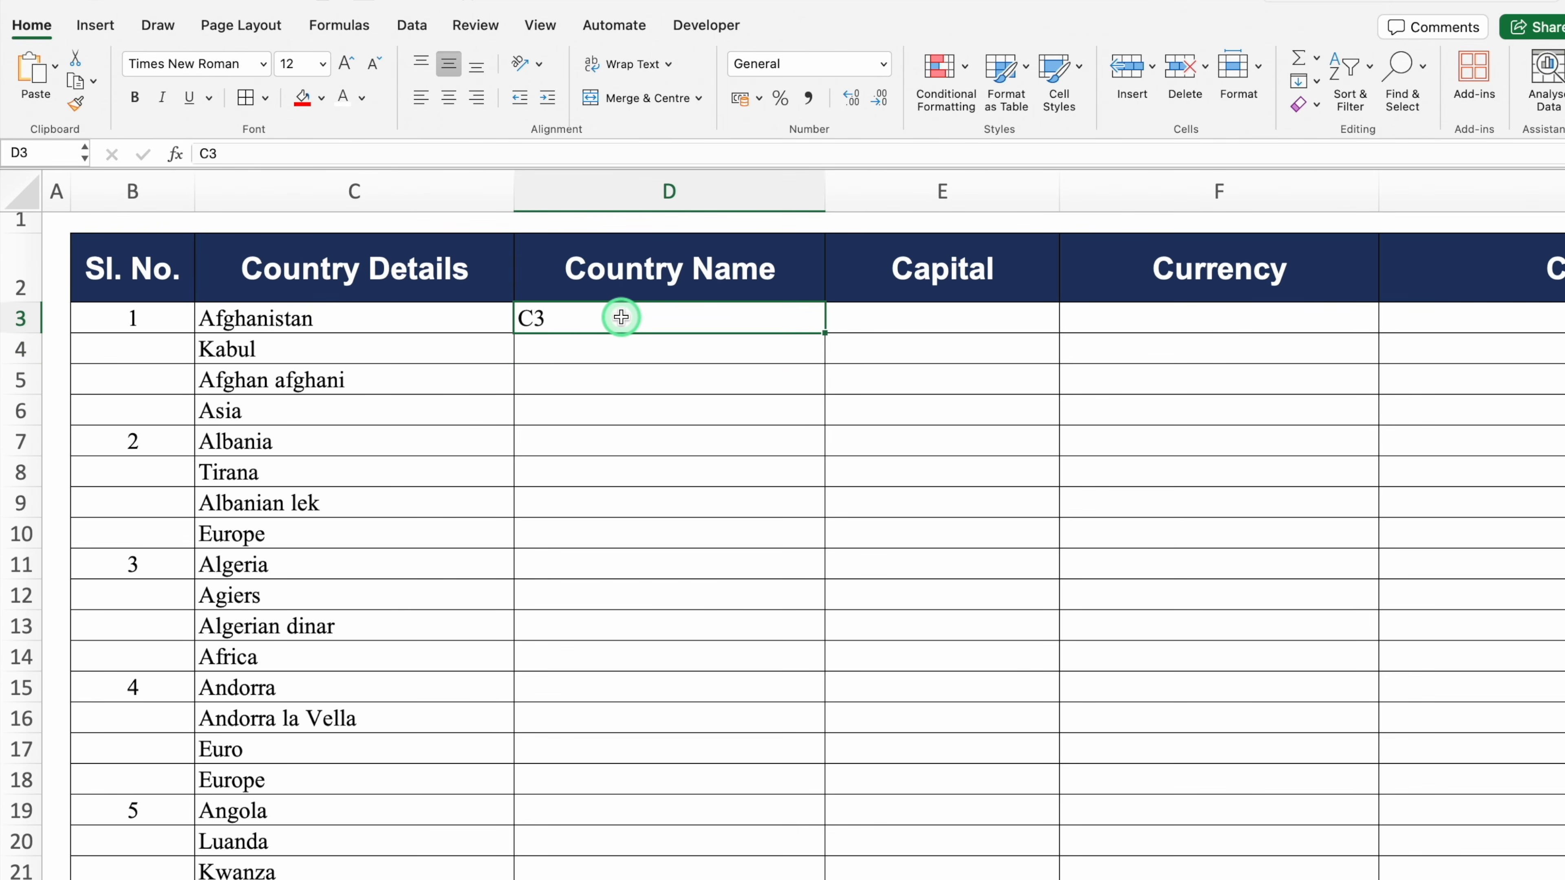
{"action": "left_click", "coordinate": [352, 320]}
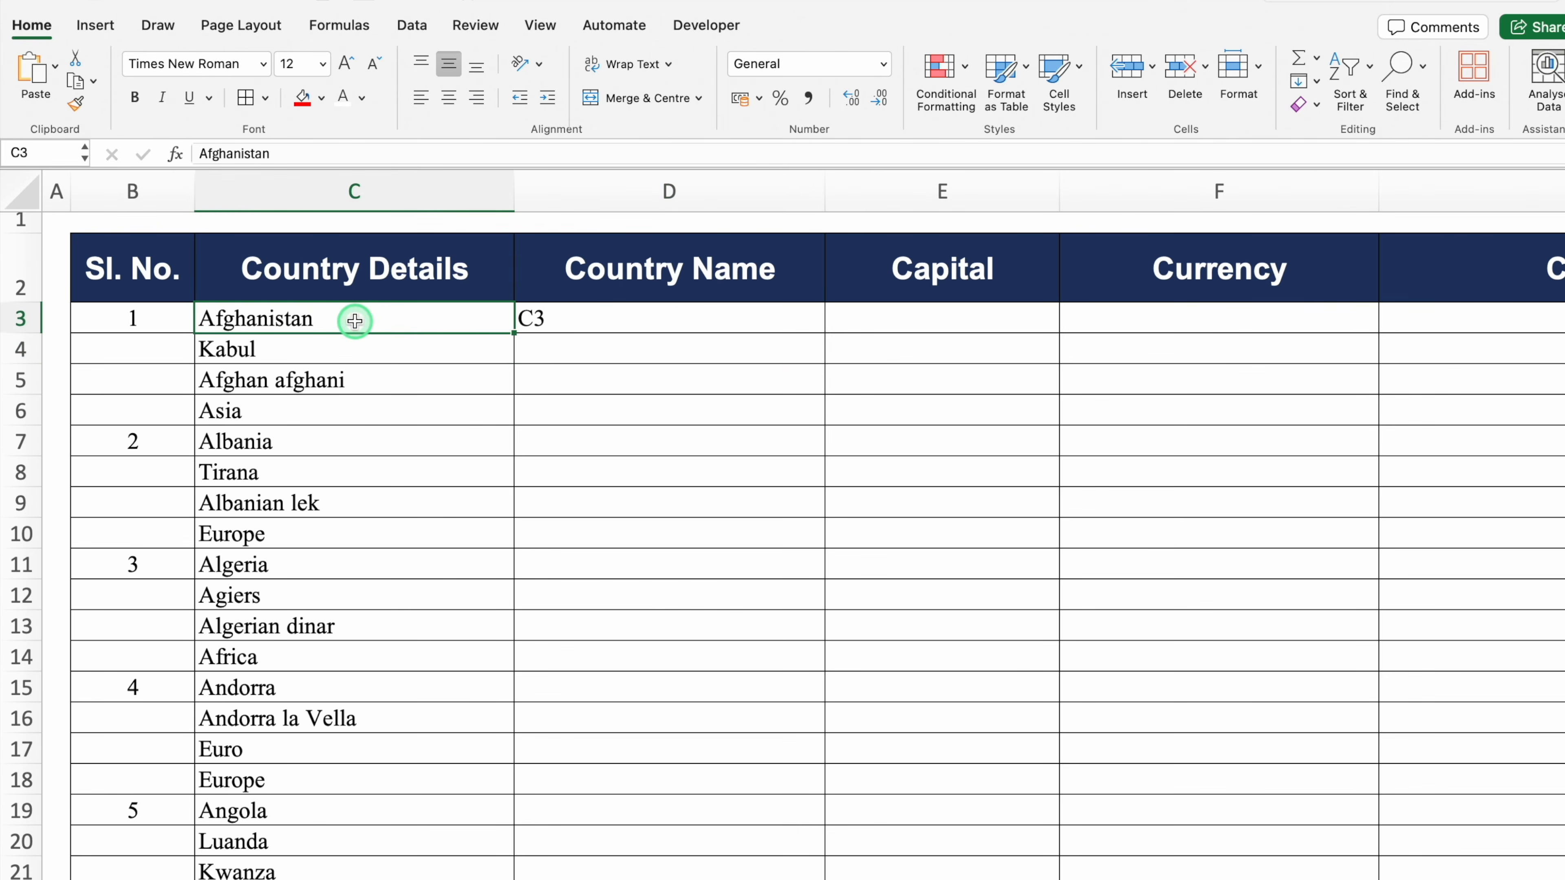
{"action": "left_click", "coordinate": [380, 345]}
{"action": "left_click", "coordinate": [388, 381]}
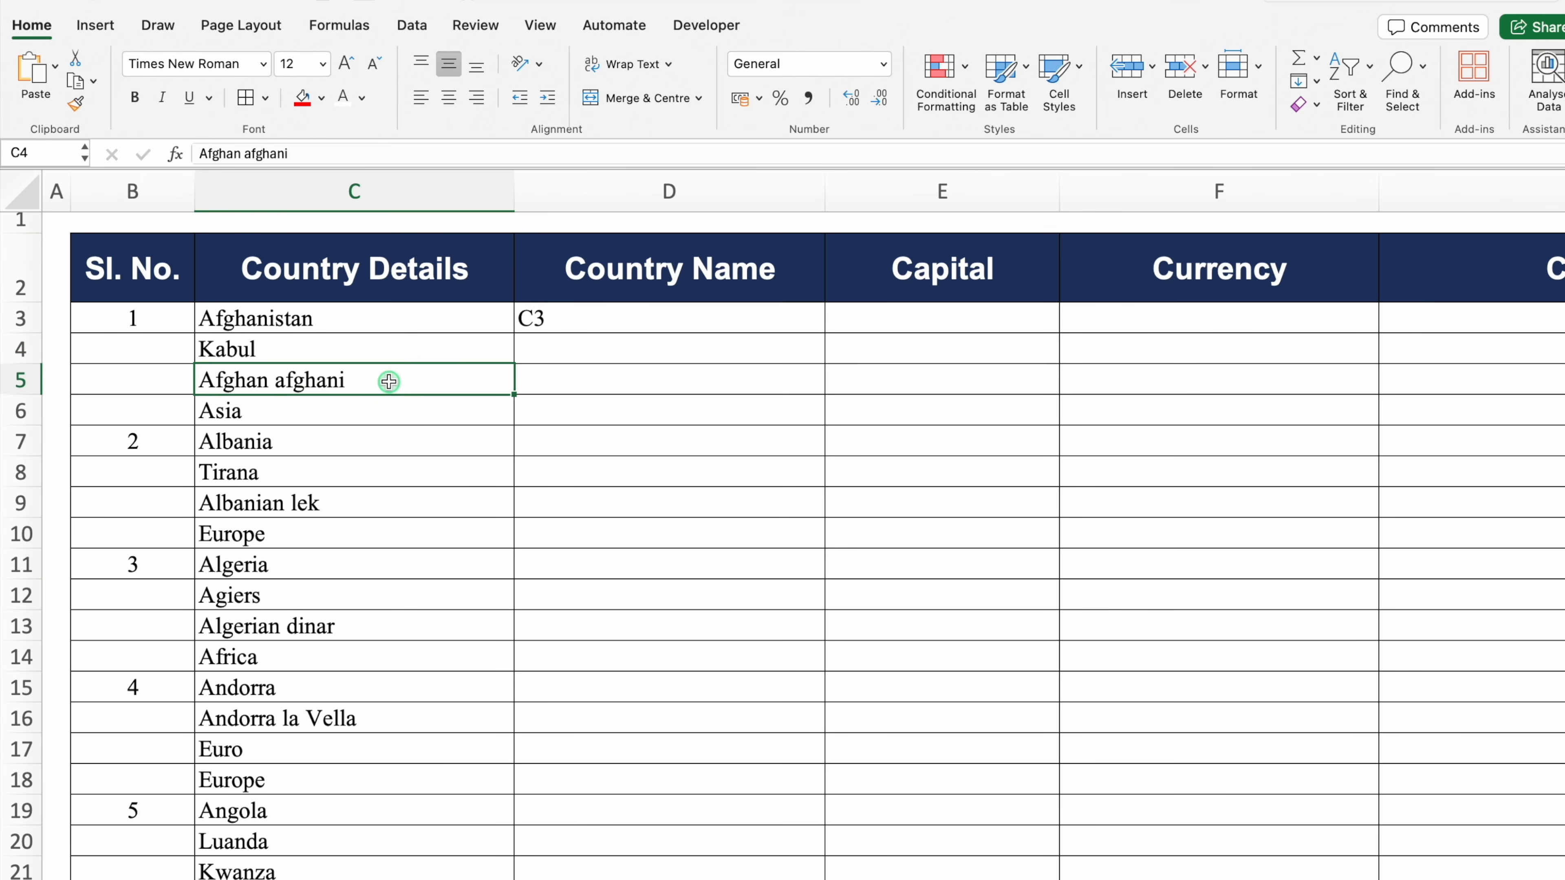
{"action": "left_click", "coordinate": [395, 409]}
{"action": "left_click", "coordinate": [601, 322]}
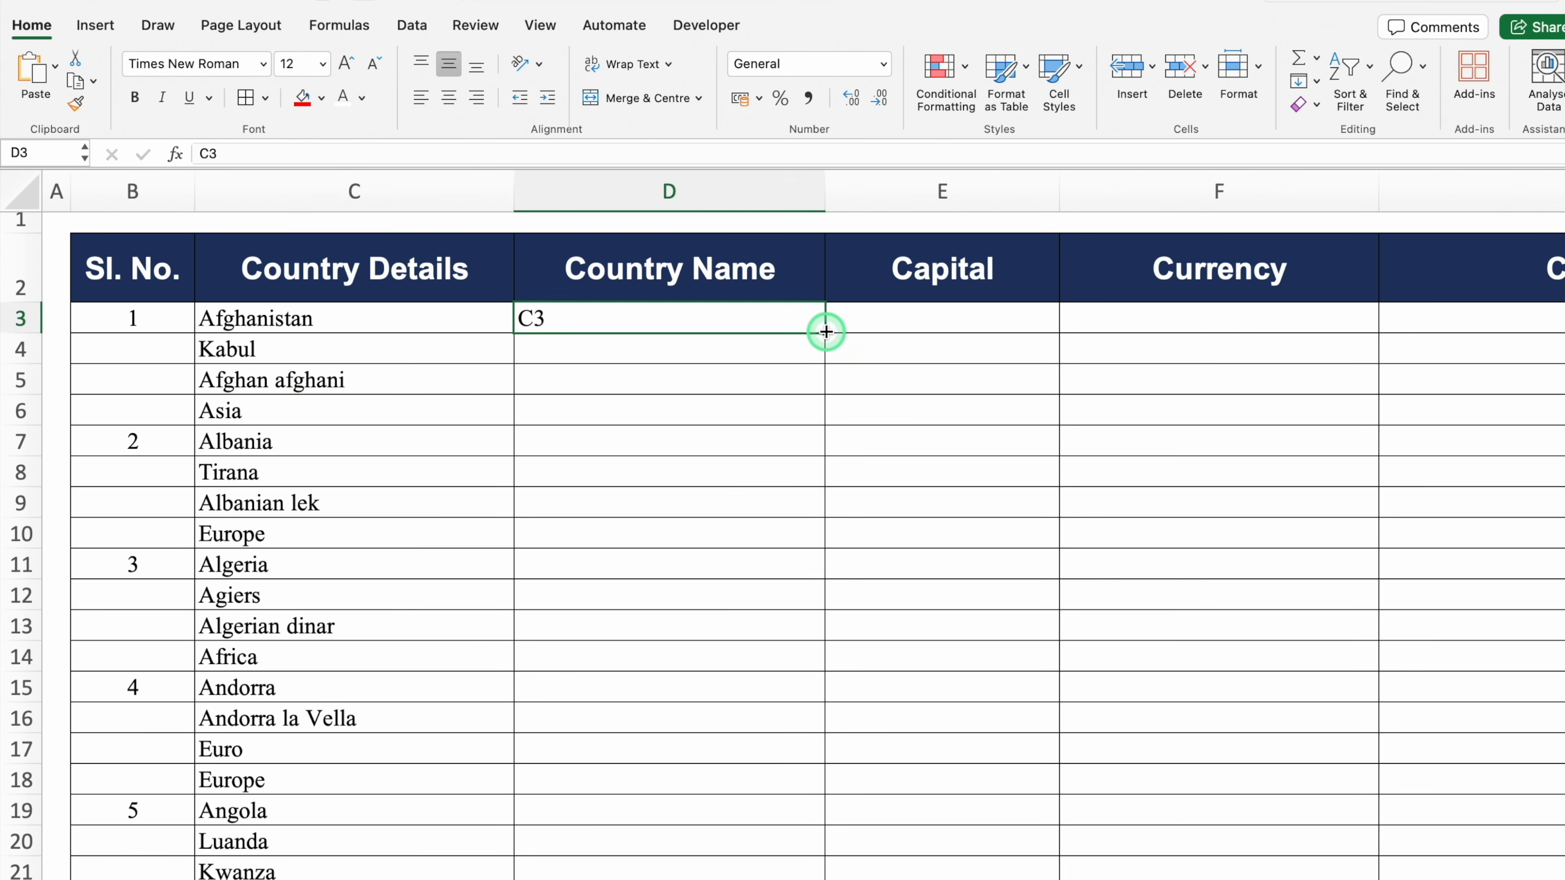
{"action": "left_click_drag", "start_coordinate": [825, 332], "coordinate": [1386, 345]}
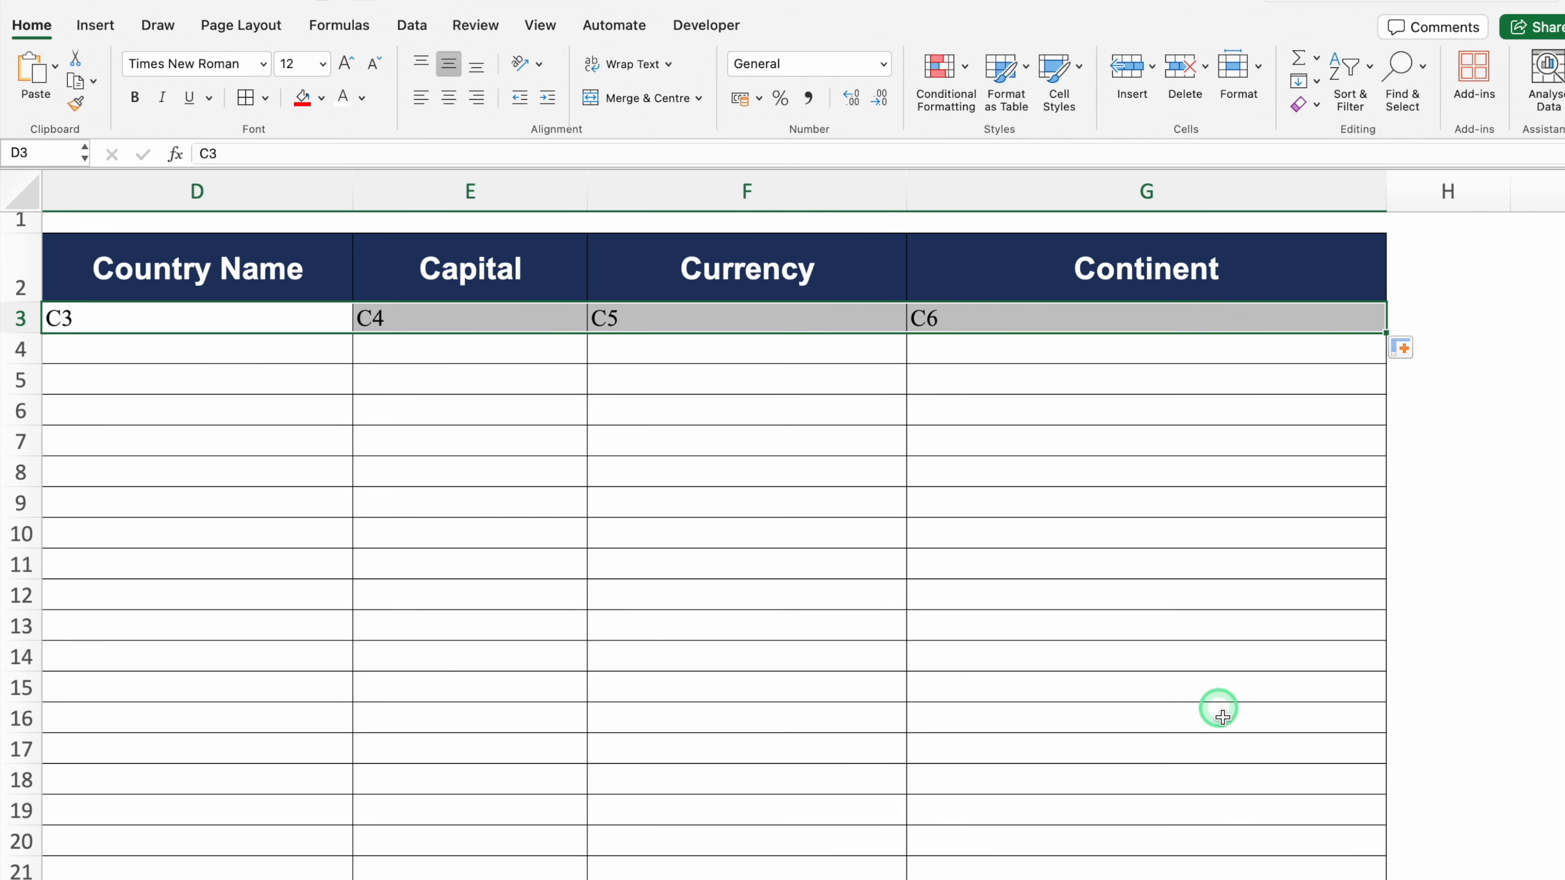
Enter C7 in D4 and fill it right so E4:G4 read C8, C9, C10
{"action": "scroll", "coordinate": [801, 554], "scroll_direction": "left", "scroll_amount": 5}
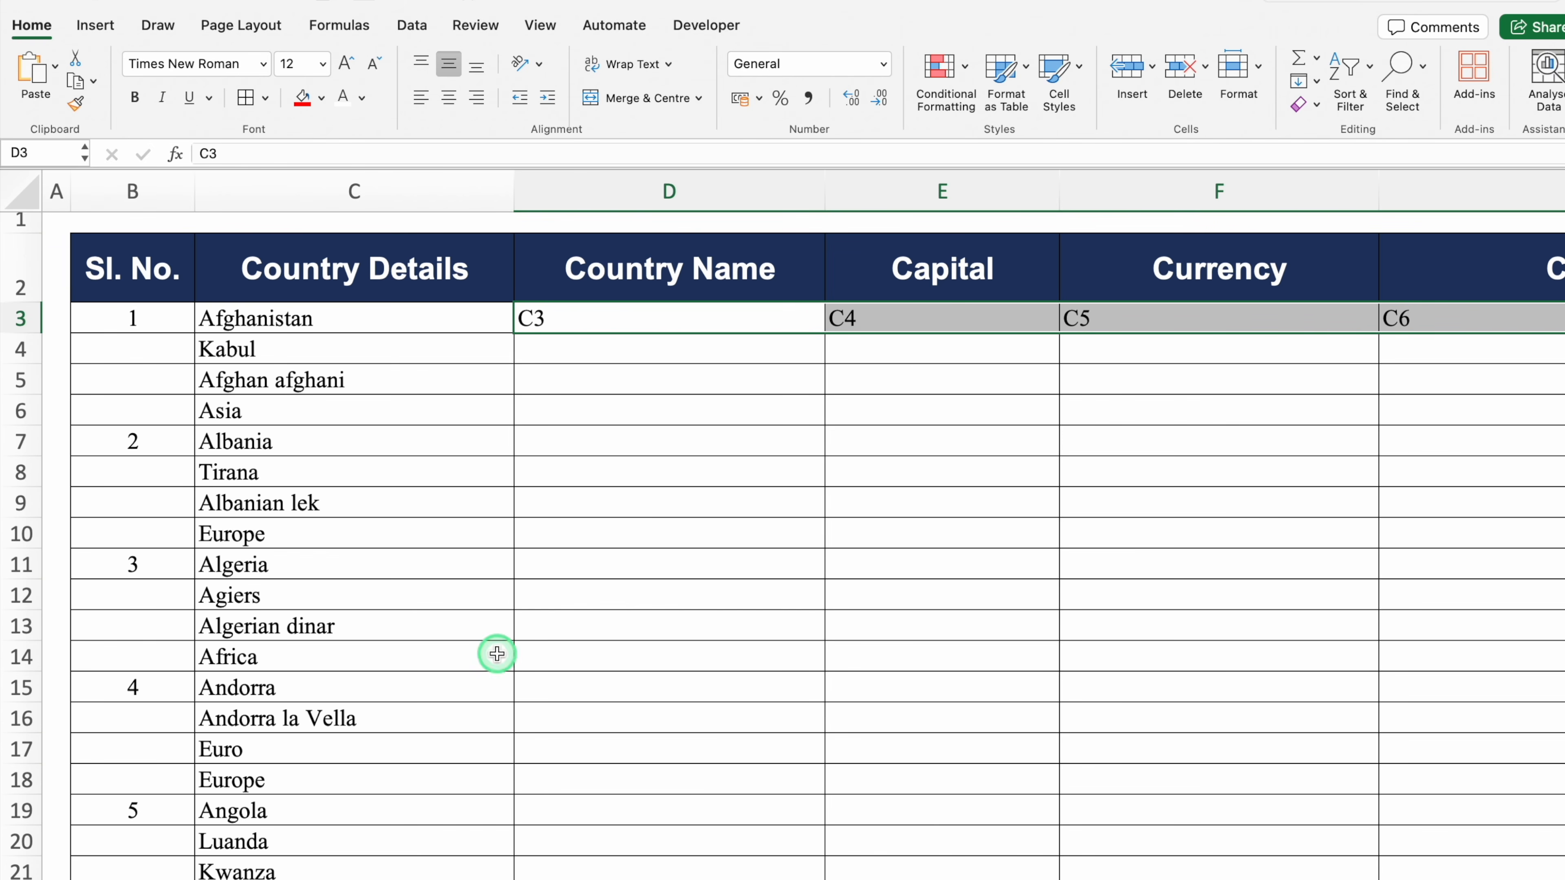
{"action": "left_click", "coordinate": [278, 438]}
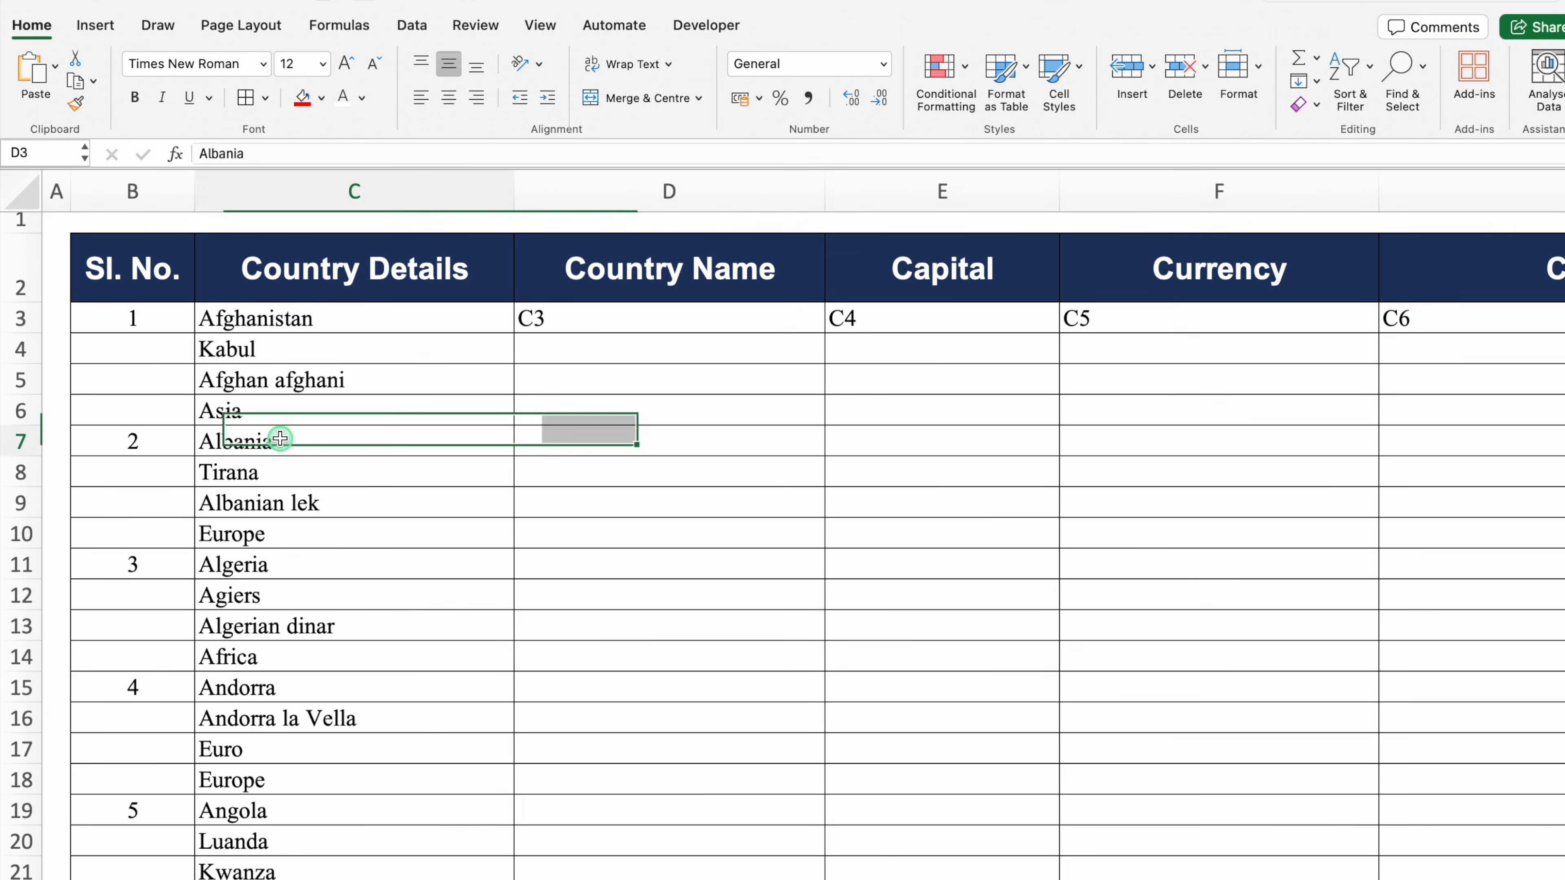
{"action": "left_click", "coordinate": [314, 469]}
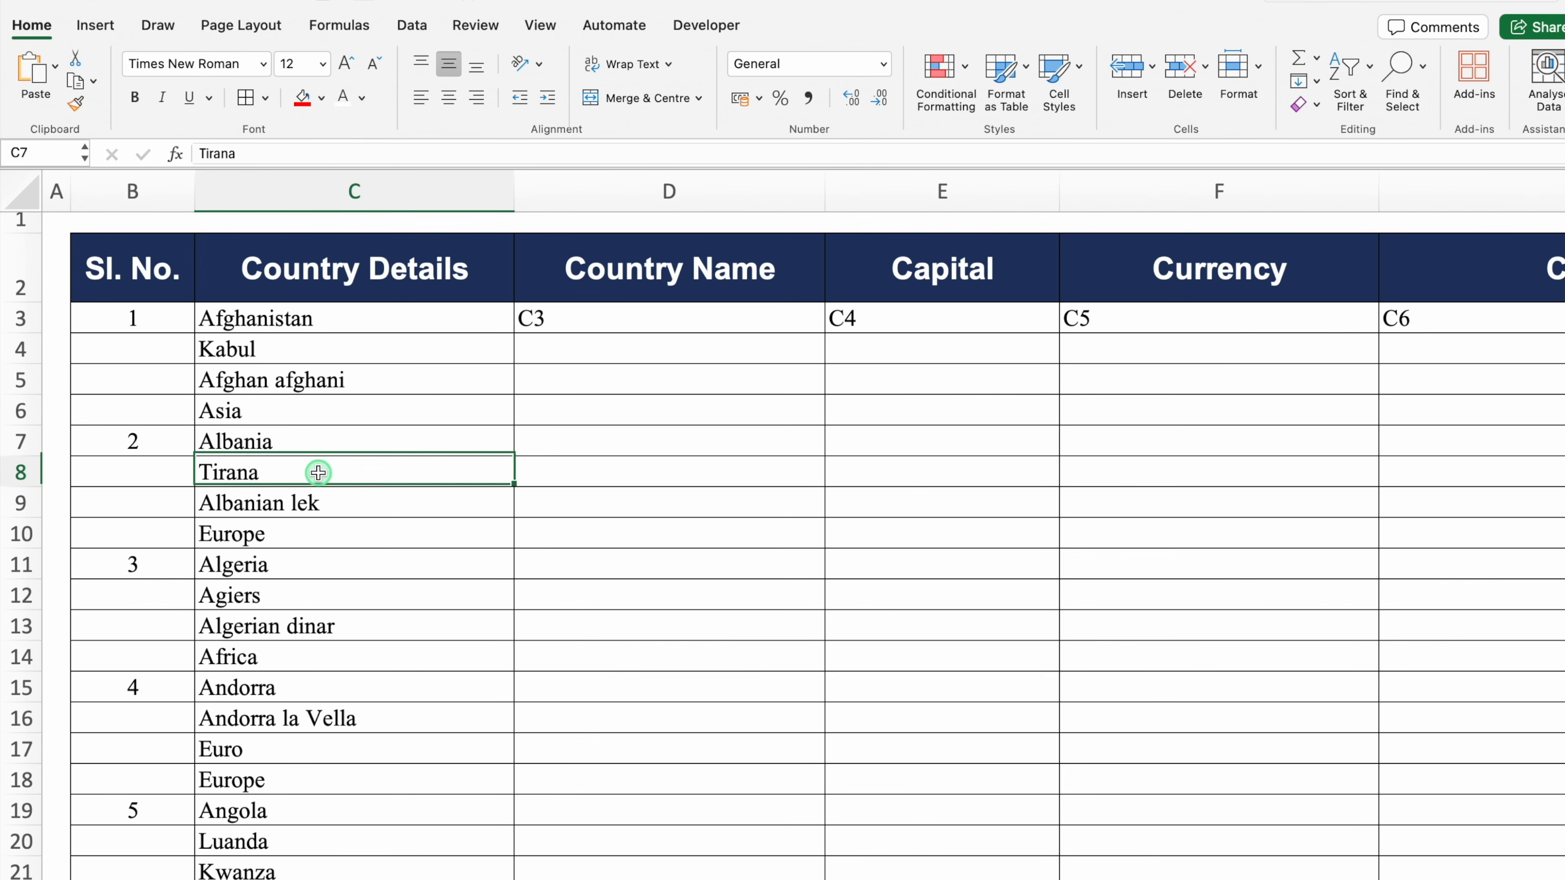
{"action": "left_click", "coordinate": [339, 500]}
{"action": "left_click", "coordinate": [349, 533]}
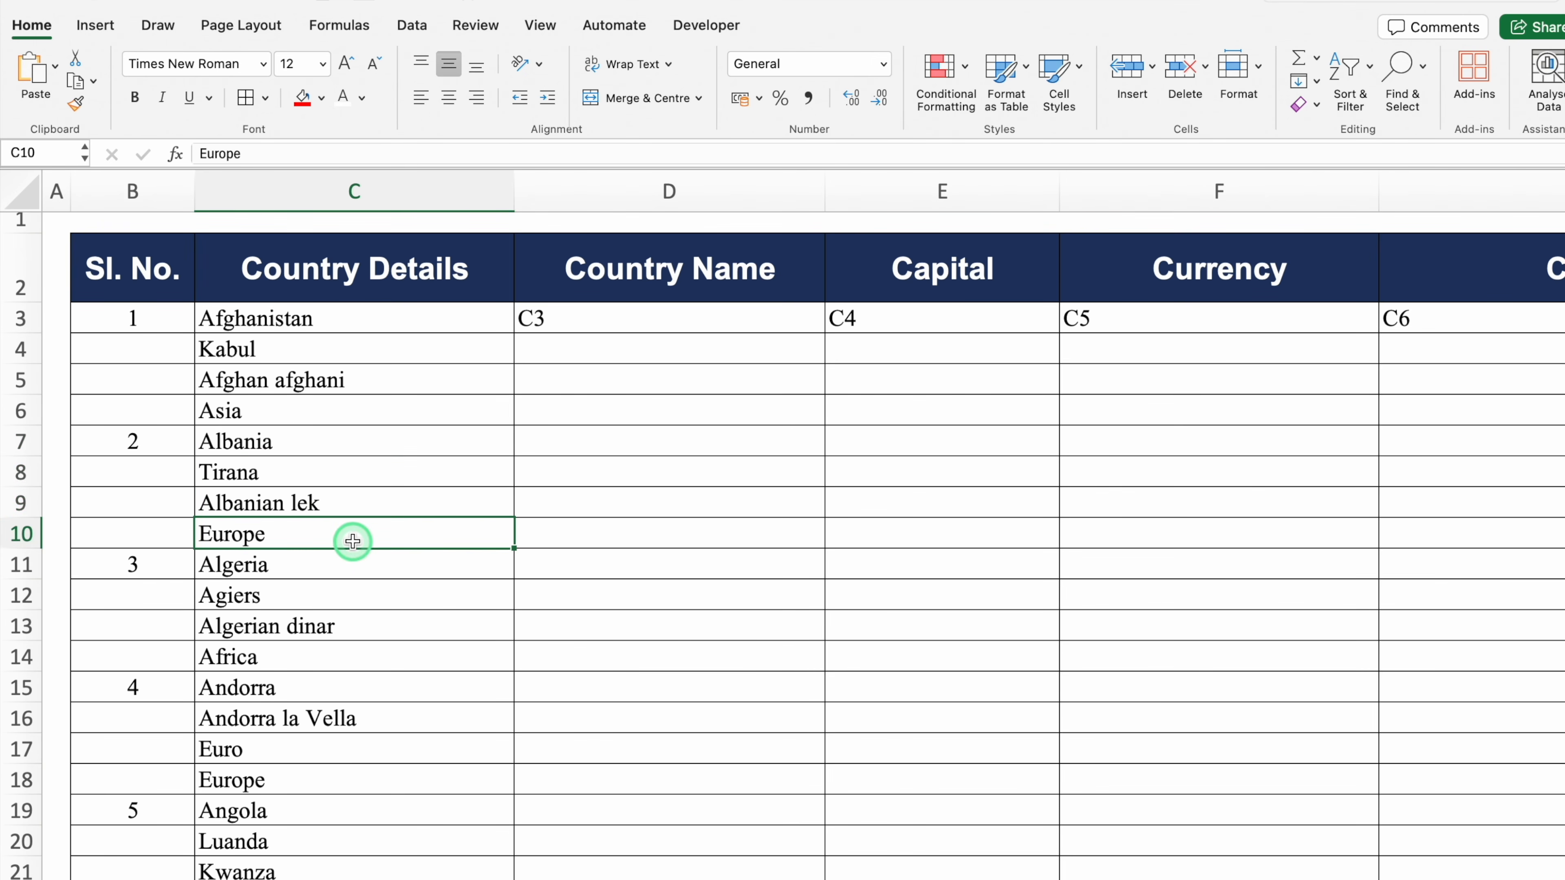
{"action": "left_click", "coordinate": [607, 350]}
{"action": "type", "text": "C3"}
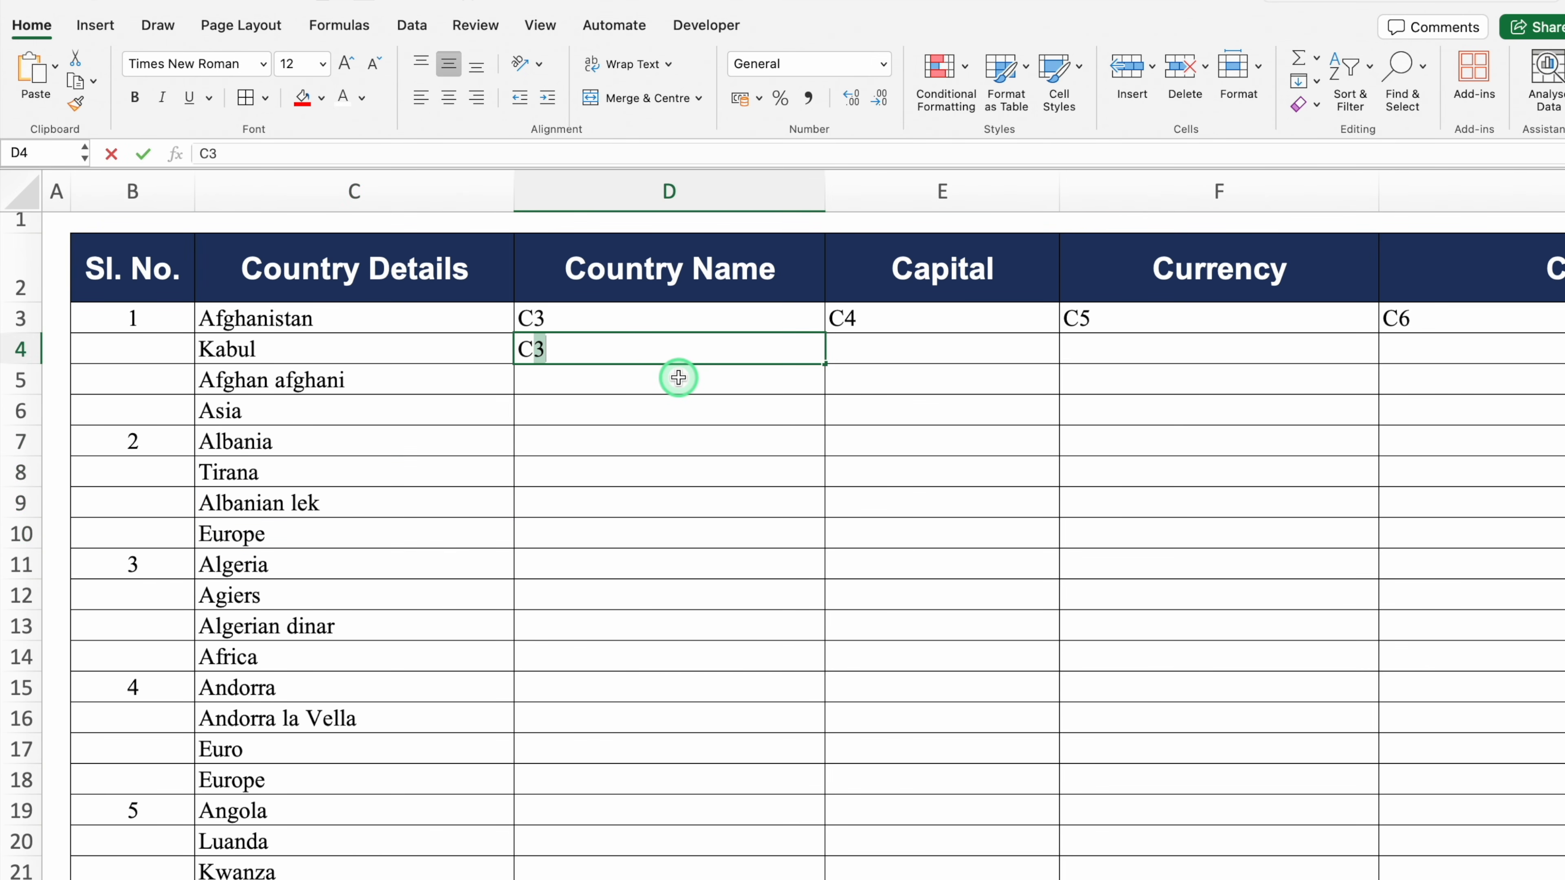
{"action": "key", "text": "BackSpace"}
{"action": "type", "text": "7"}
{"action": "key", "text": "Return"}
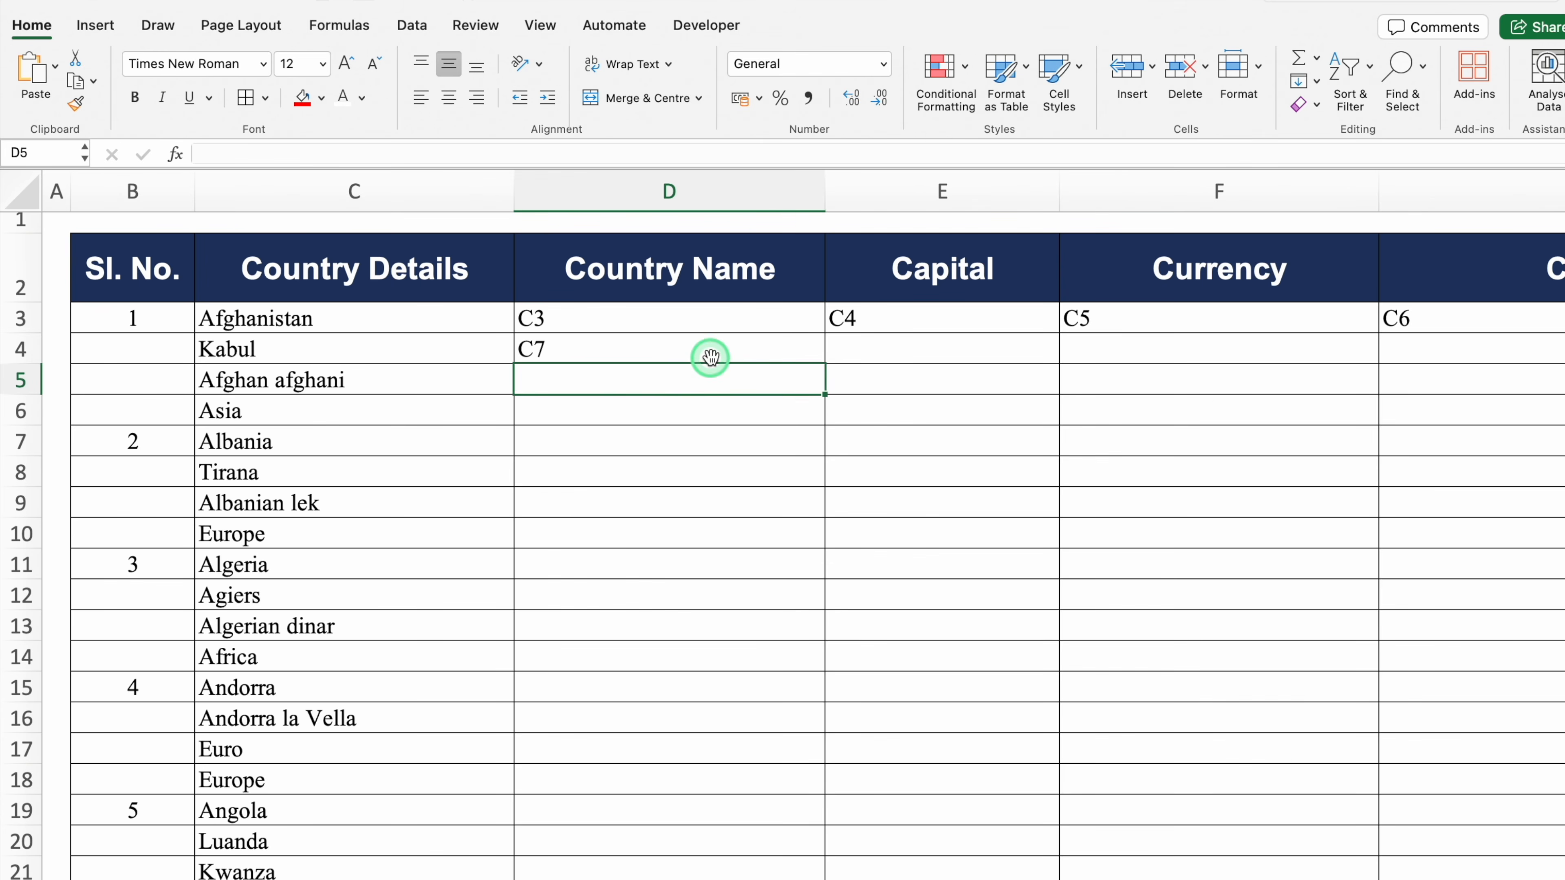
{"action": "left_click", "coordinate": [709, 352]}
{"action": "left_click_drag", "start_coordinate": [824, 364], "coordinate": [1387, 367]}
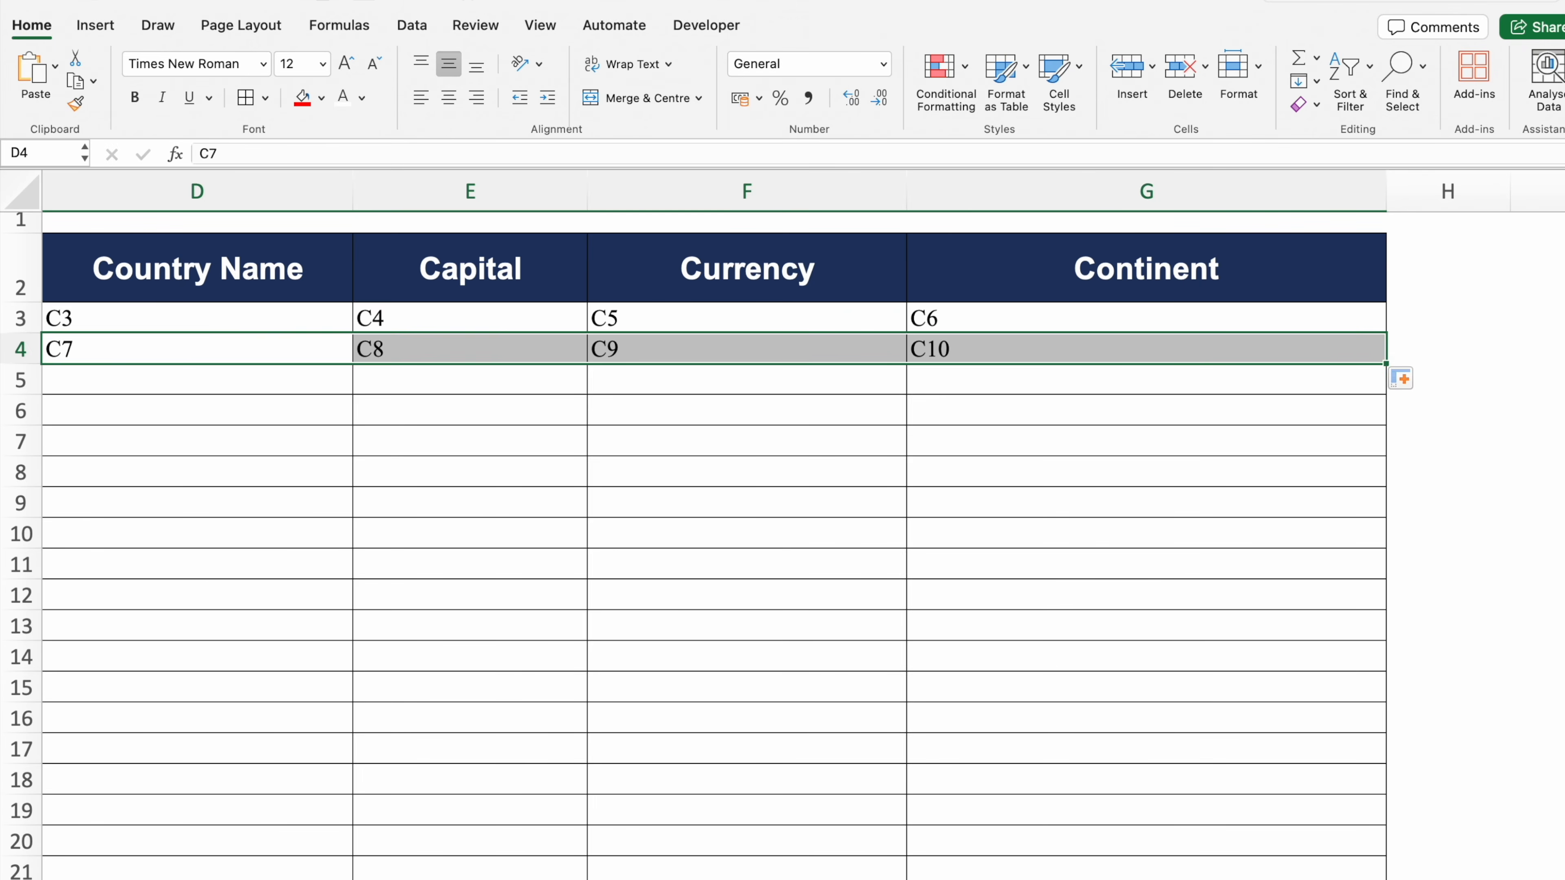
{"action": "scroll", "coordinate": [1386, 370], "scroll_direction": "left", "scroll_amount": 5}
Fill D3:G4 down to row 18 and replace C with =C, making 64 live formulas
{"action": "scroll", "coordinate": [531, 287], "scroll_direction": "down", "scroll_amount": 3}
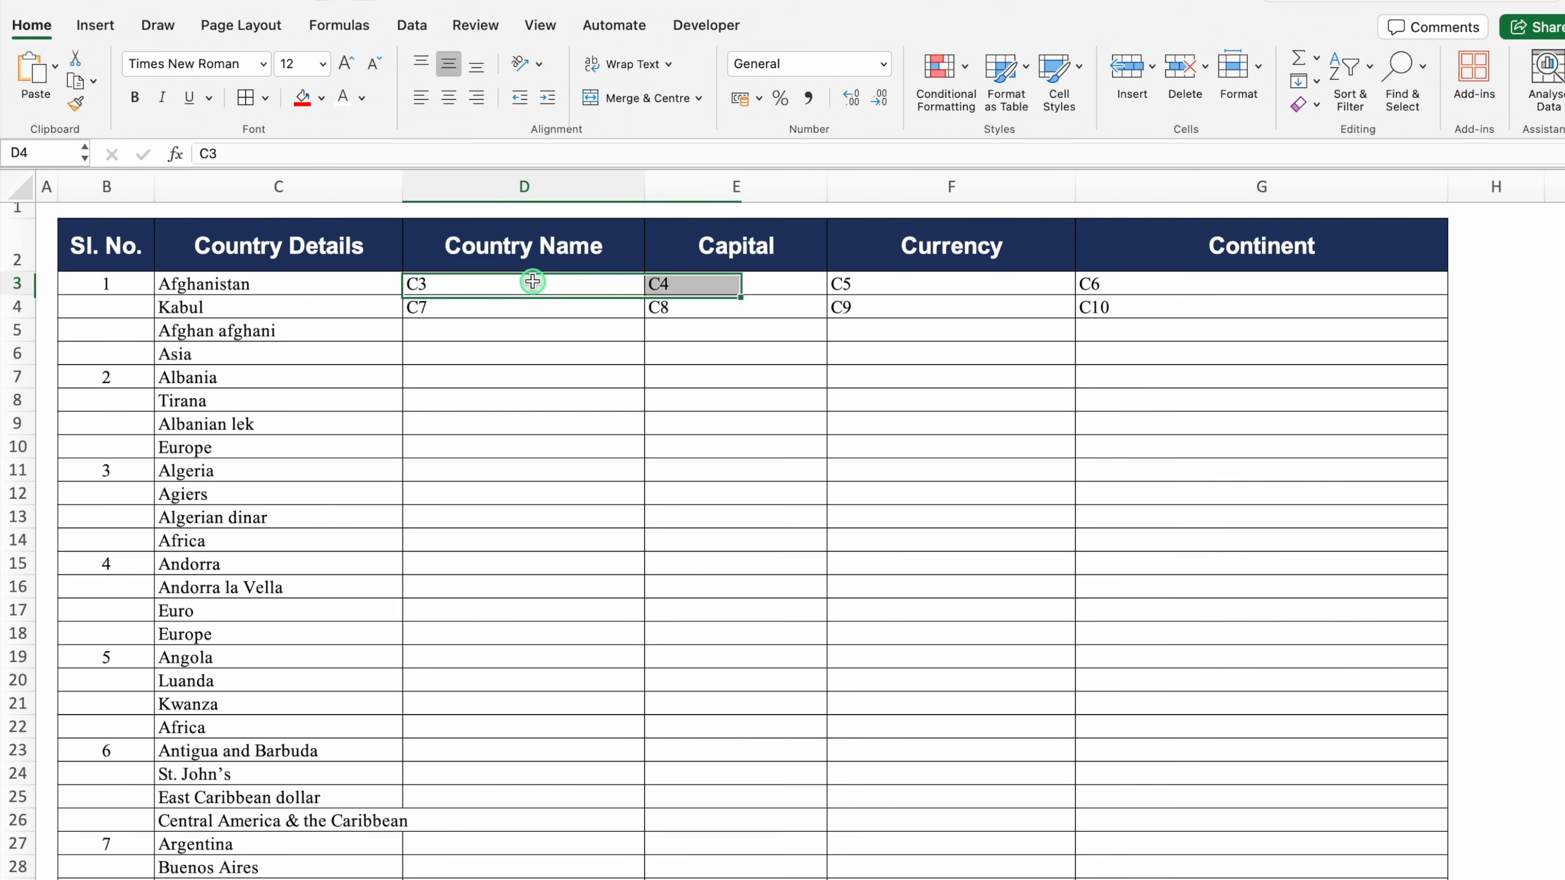
{"action": "left_click_drag", "start_coordinate": [531, 287], "coordinate": [1138, 309]}
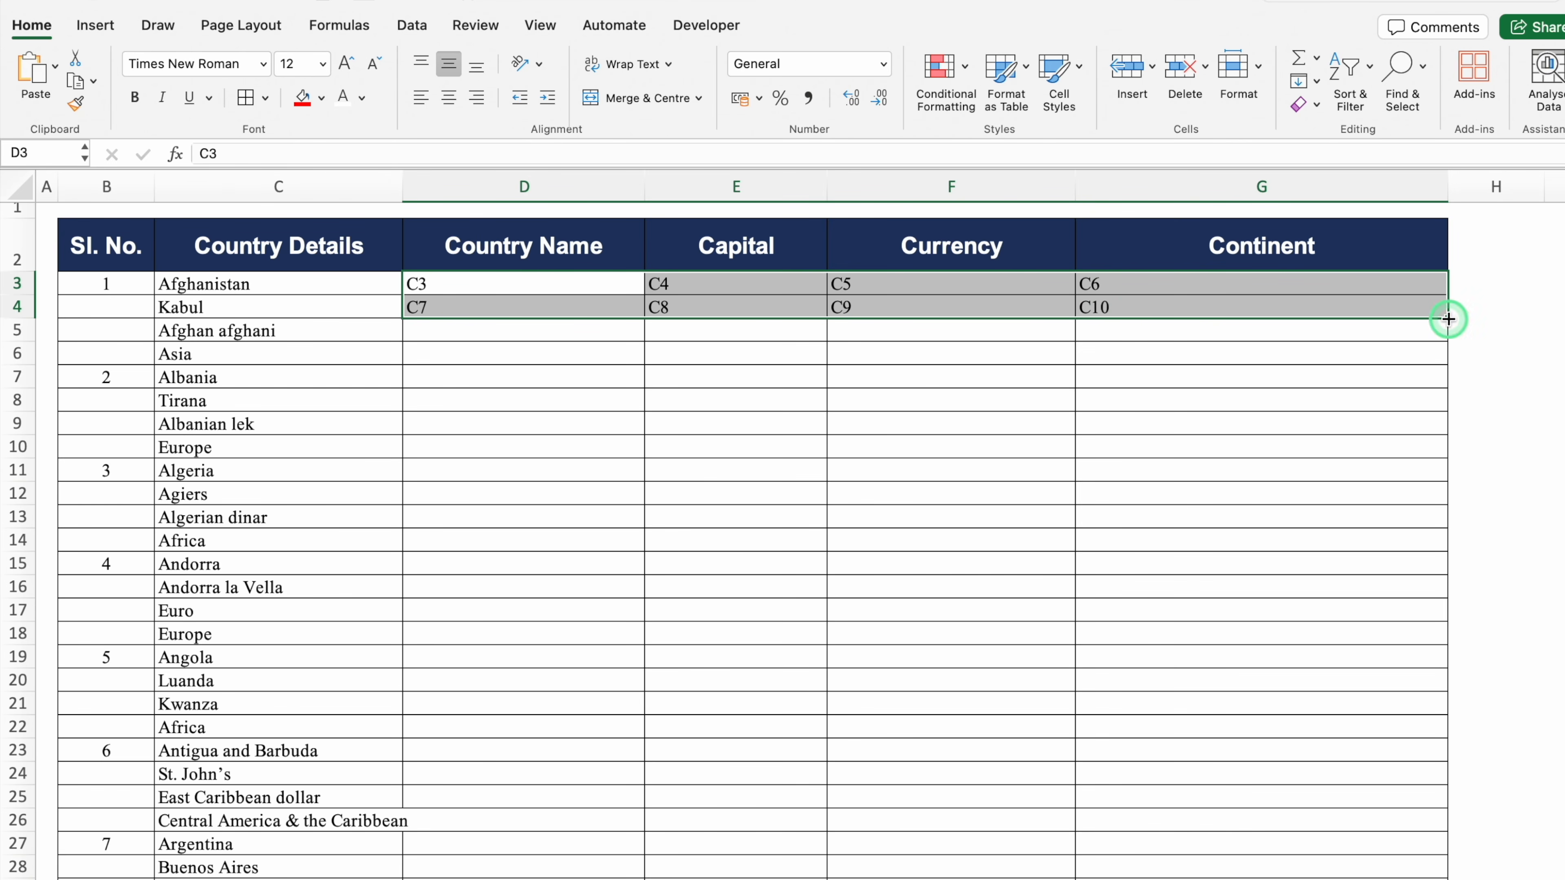
{"action": "left_click_drag", "start_coordinate": [1446, 318], "coordinate": [1431, 653]}
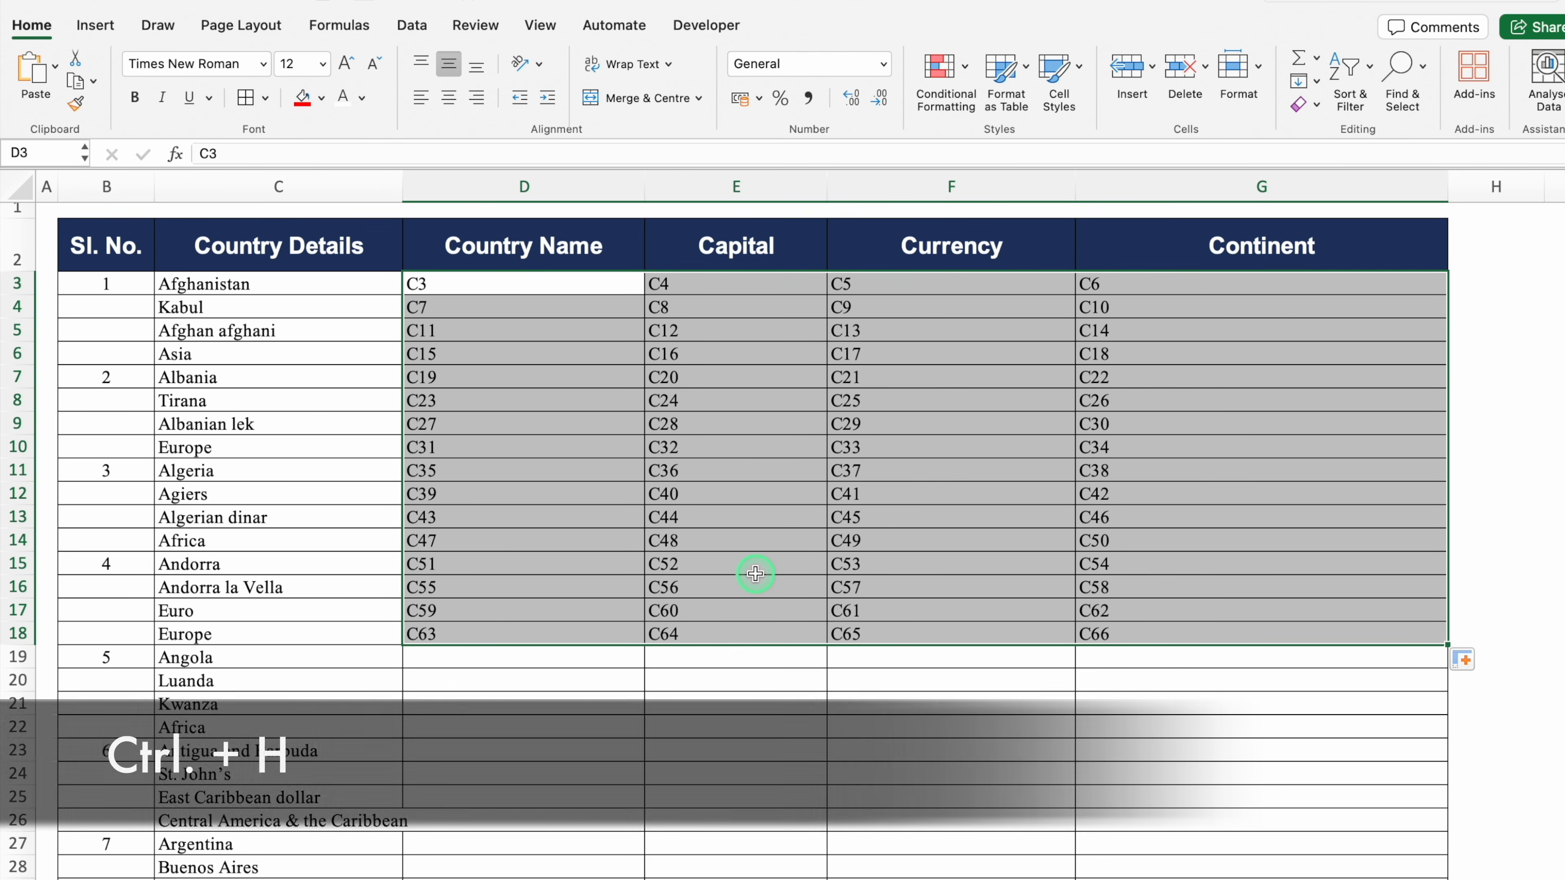
{"action": "key", "text": "ctrl+h"}
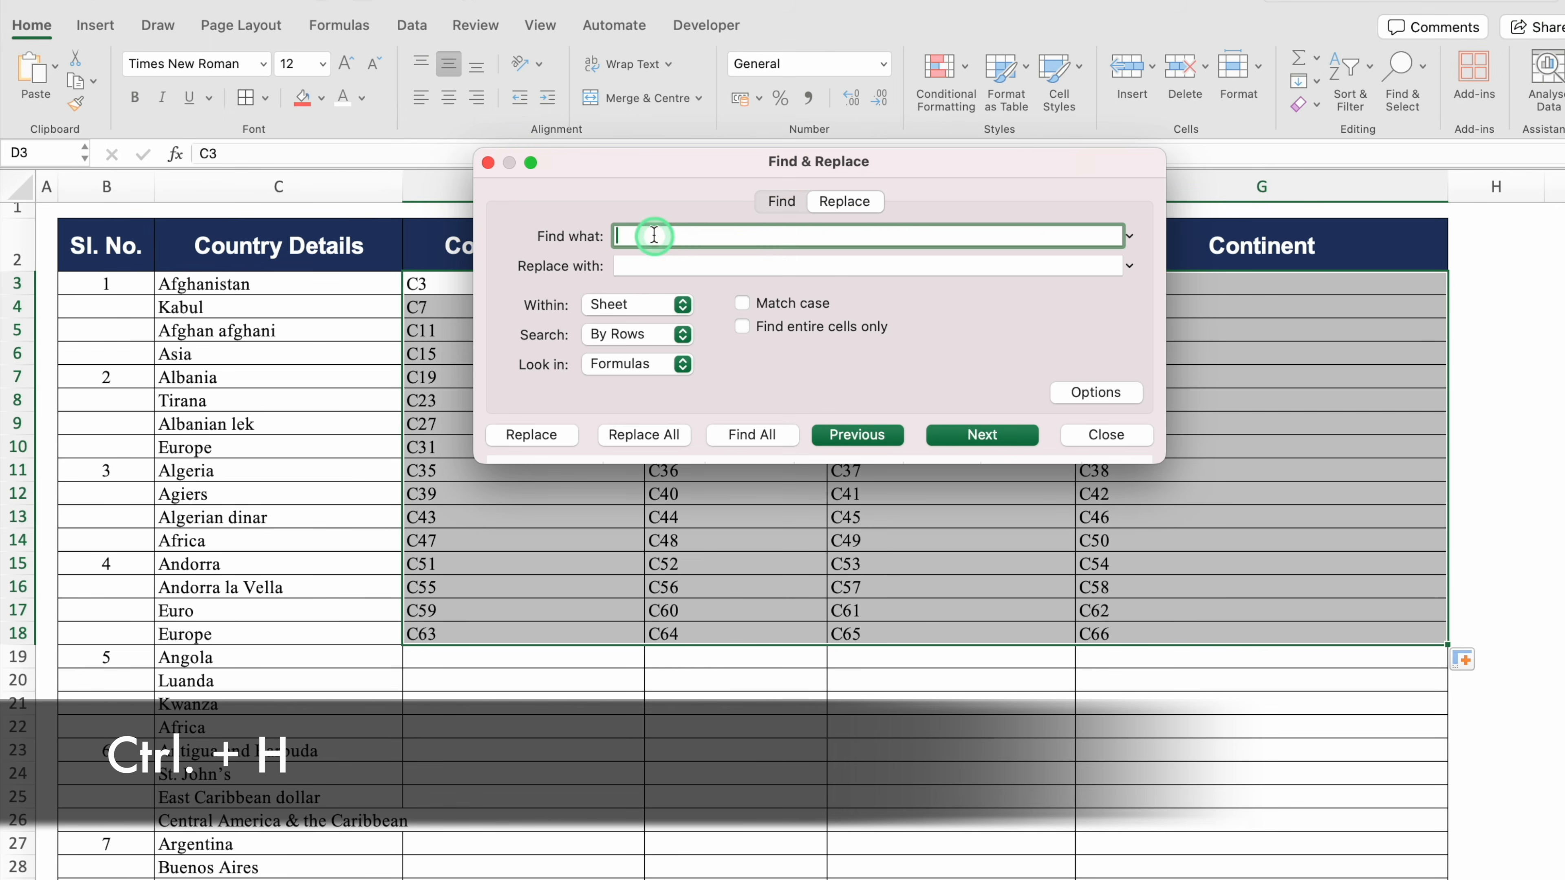
{"action": "type", "text": "C"}
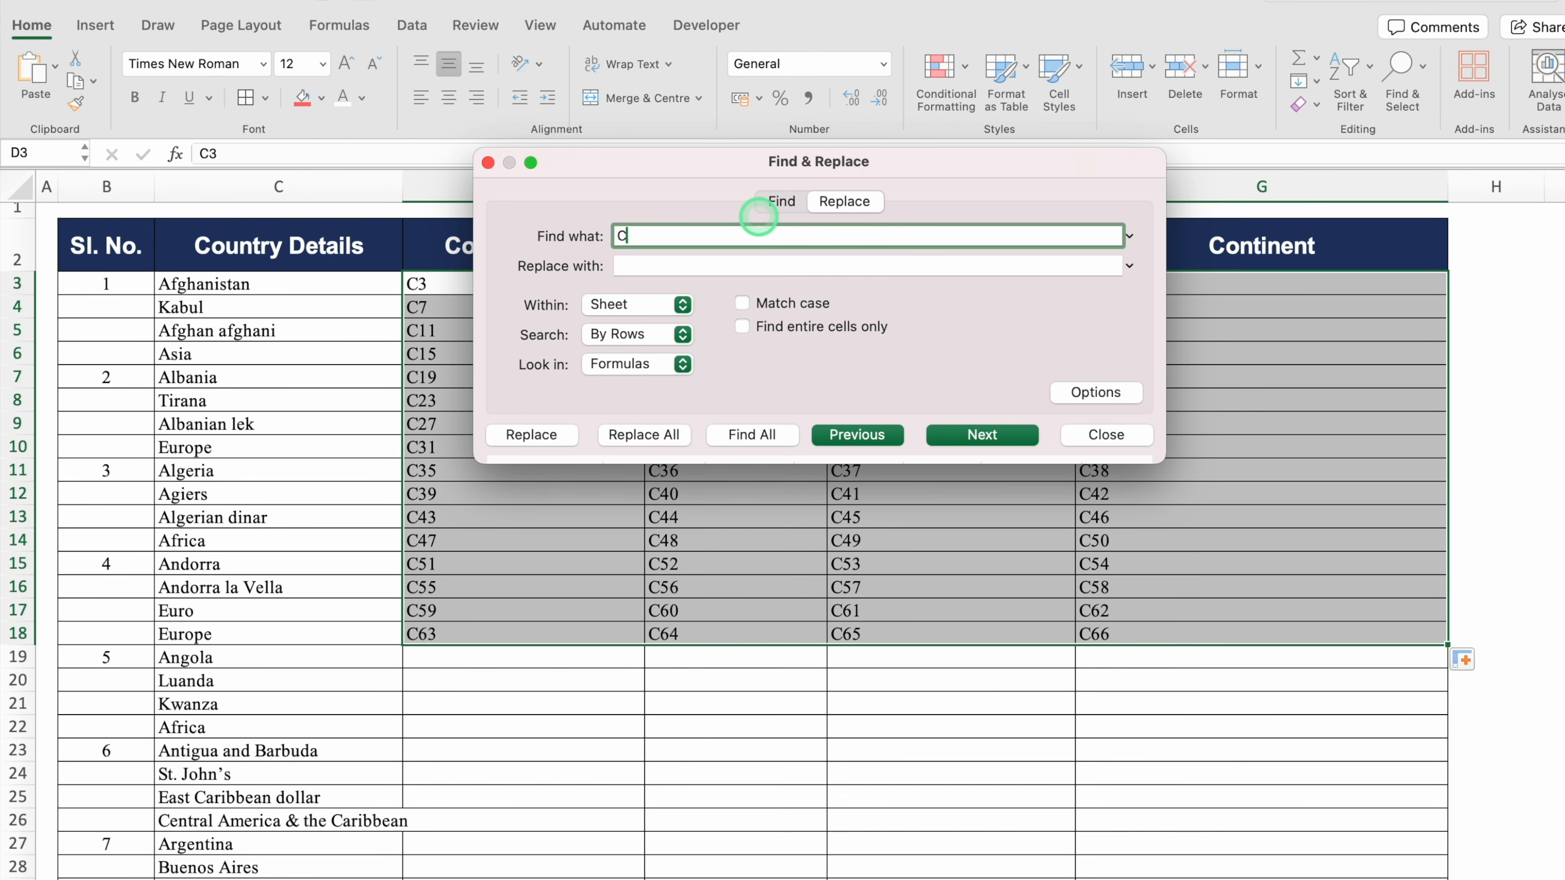
{"action": "left_click", "coordinate": [682, 265]}
{"action": "type", "text": "=C"}
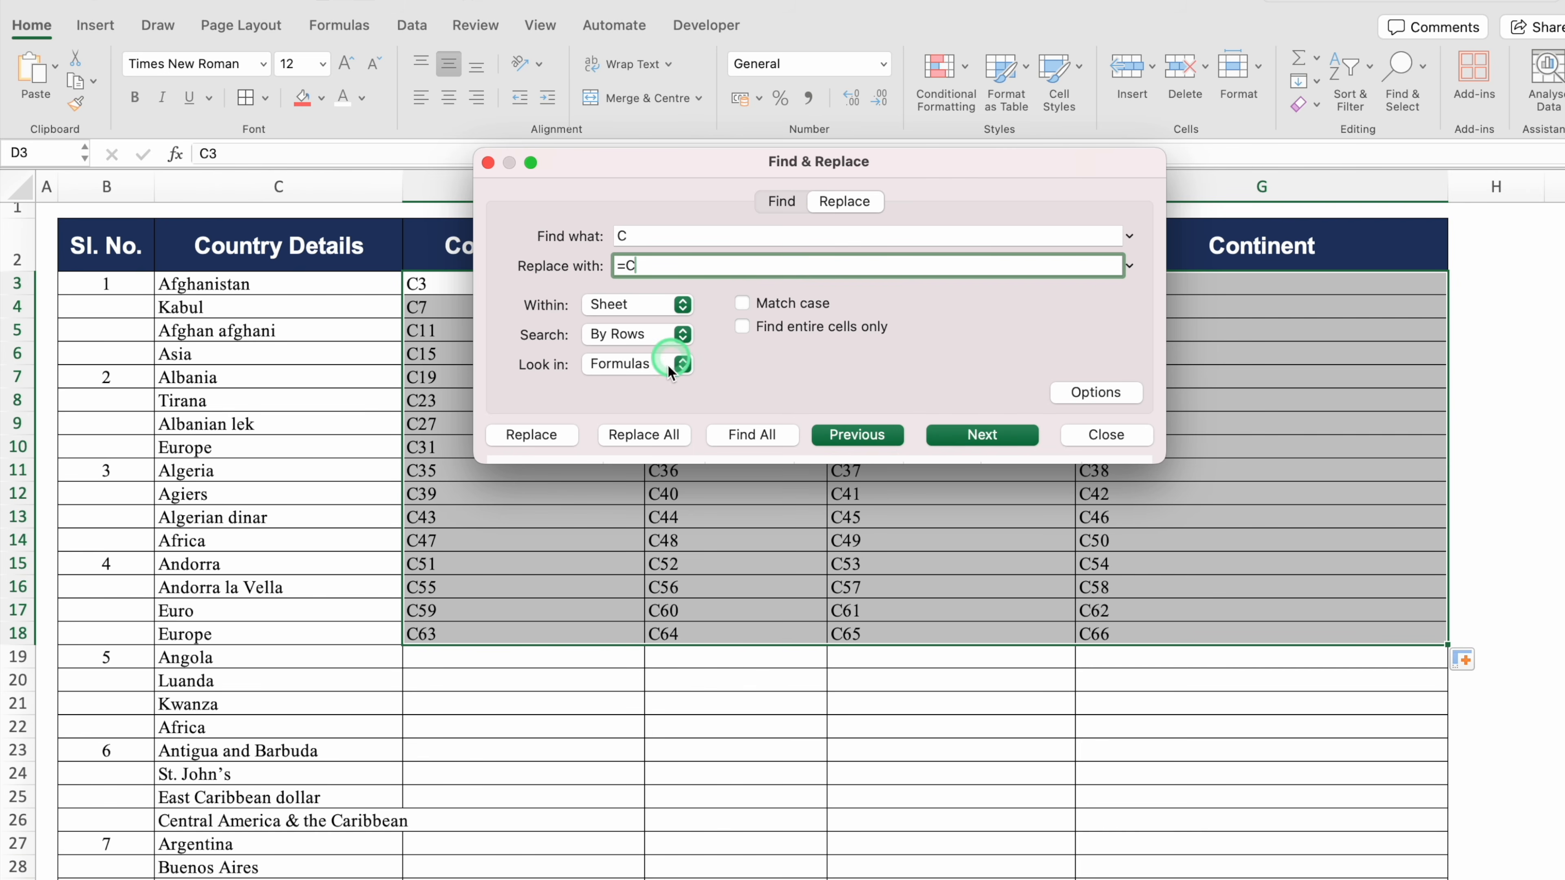
{"action": "left_click", "coordinate": [645, 438]}
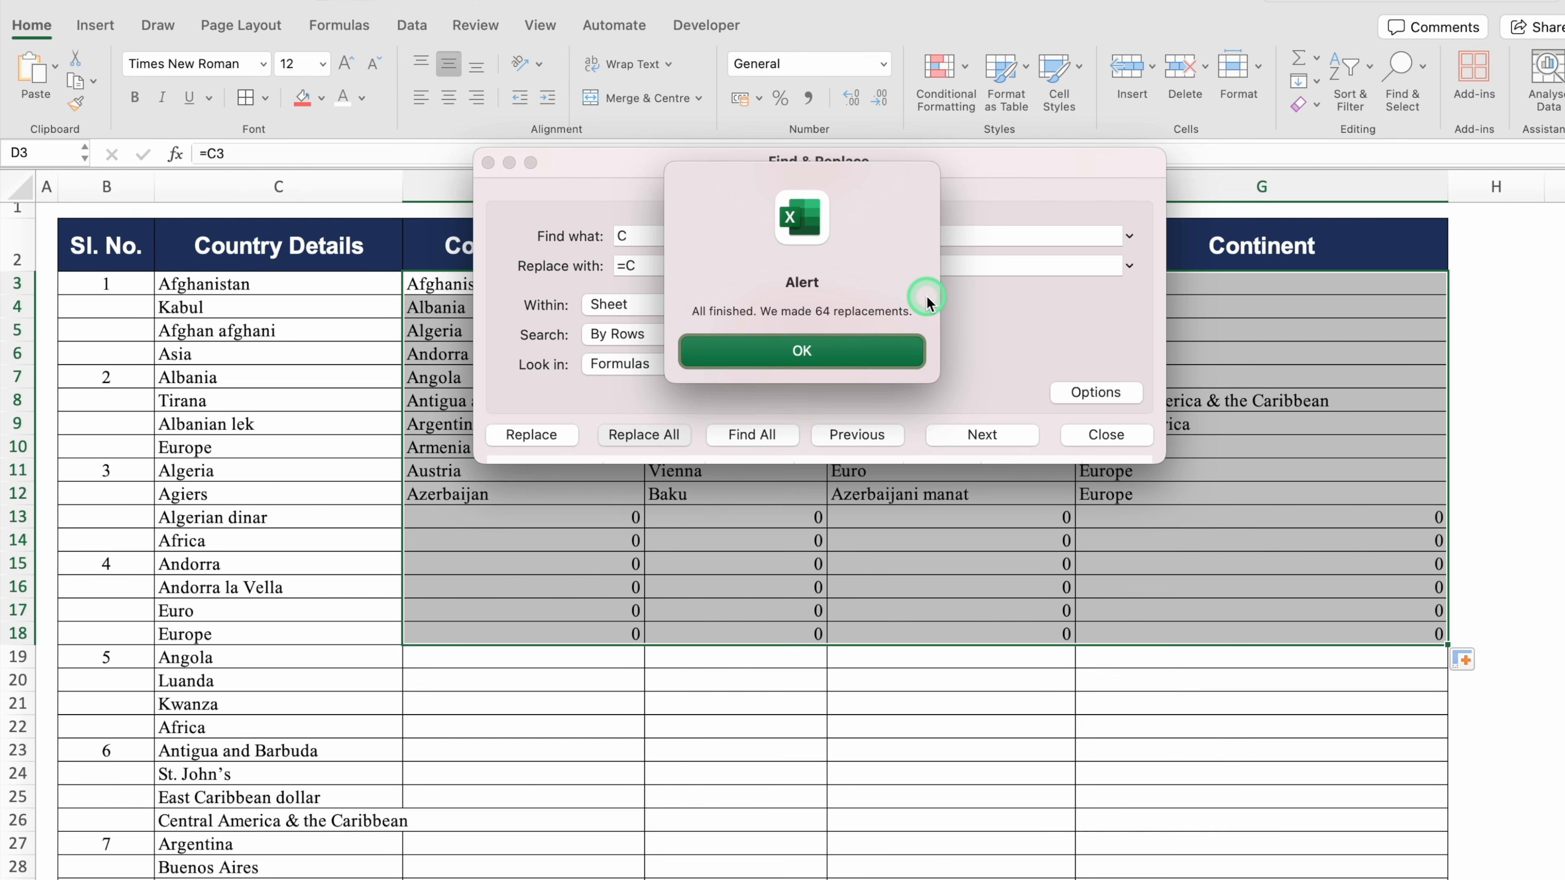
{"action": "left_click", "coordinate": [818, 348]}
{"action": "left_click", "coordinate": [1106, 434]}
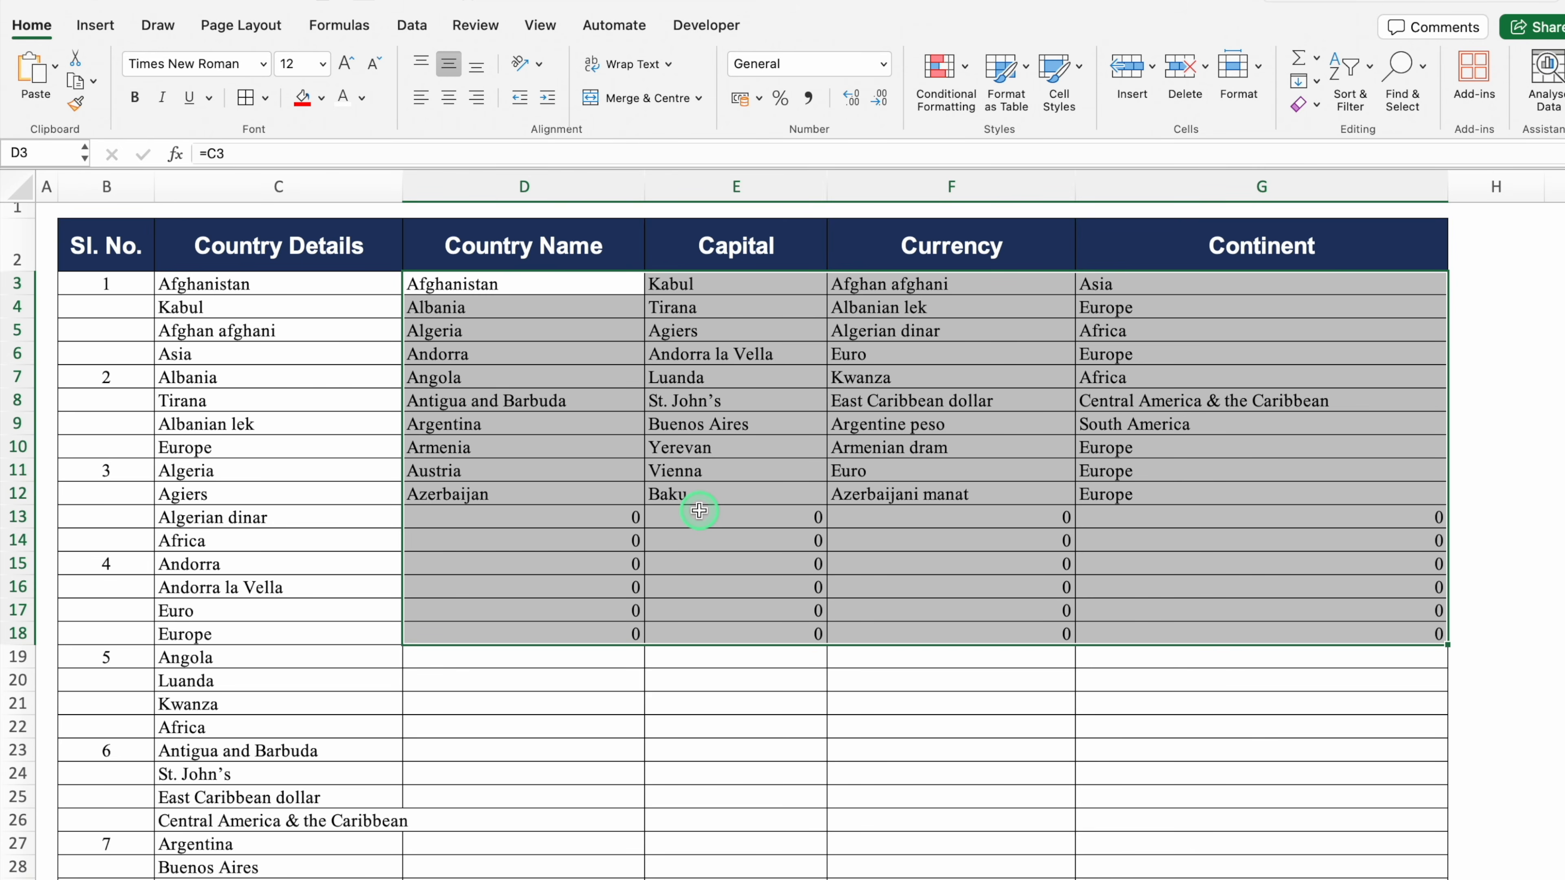
Clear the leftover zero results from D13:G18
{"action": "left_click", "coordinate": [605, 518]}
{"action": "left_click", "coordinate": [721, 519]}
{"action": "left_click", "coordinate": [818, 542]}
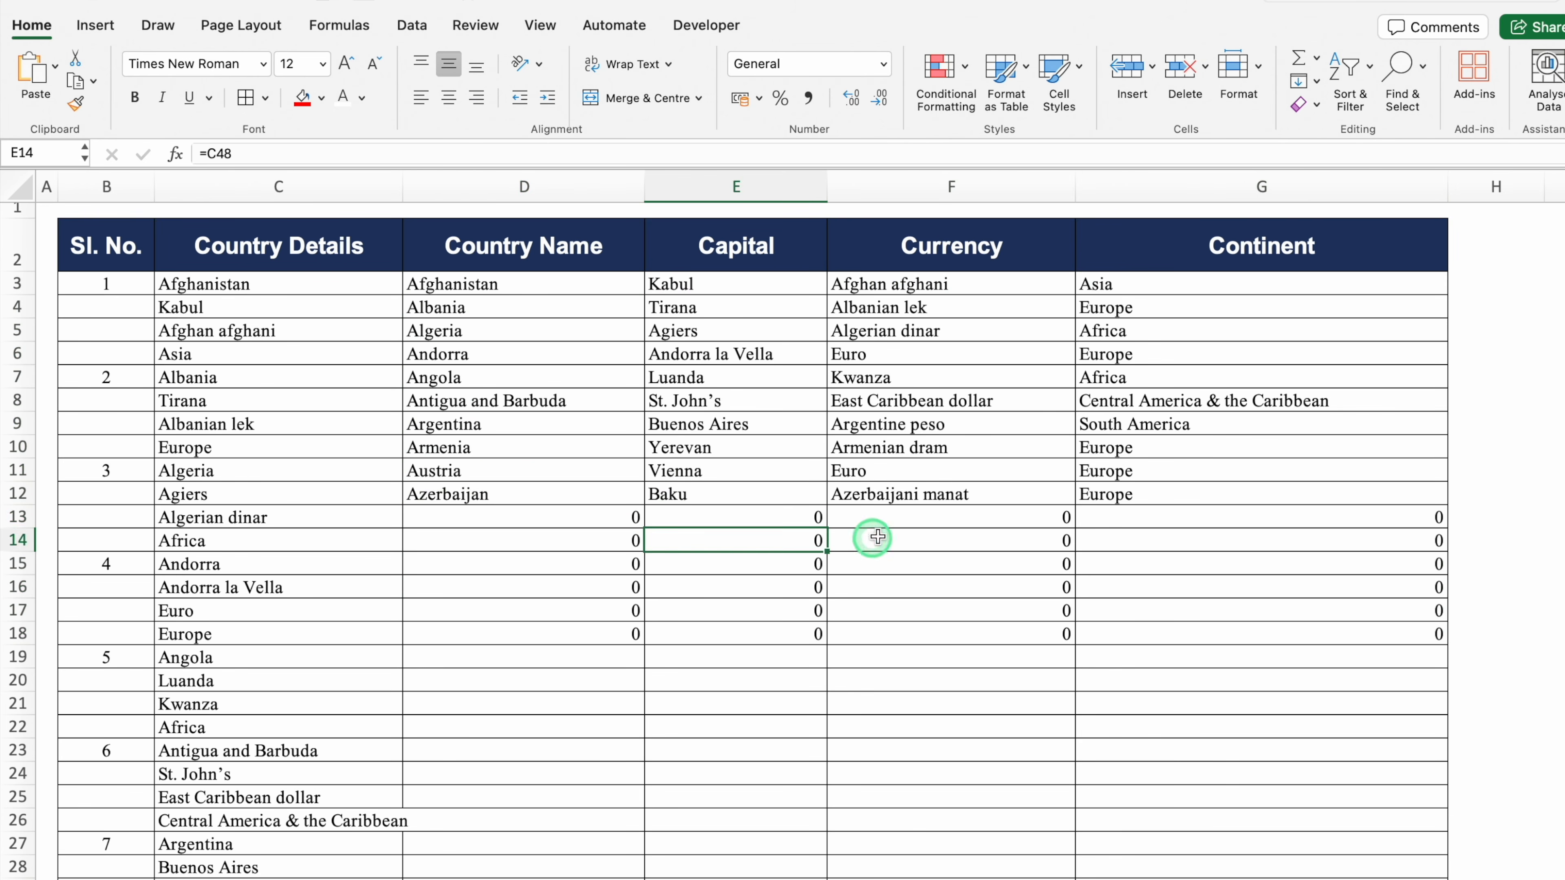
{"action": "left_click", "coordinate": [918, 518]}
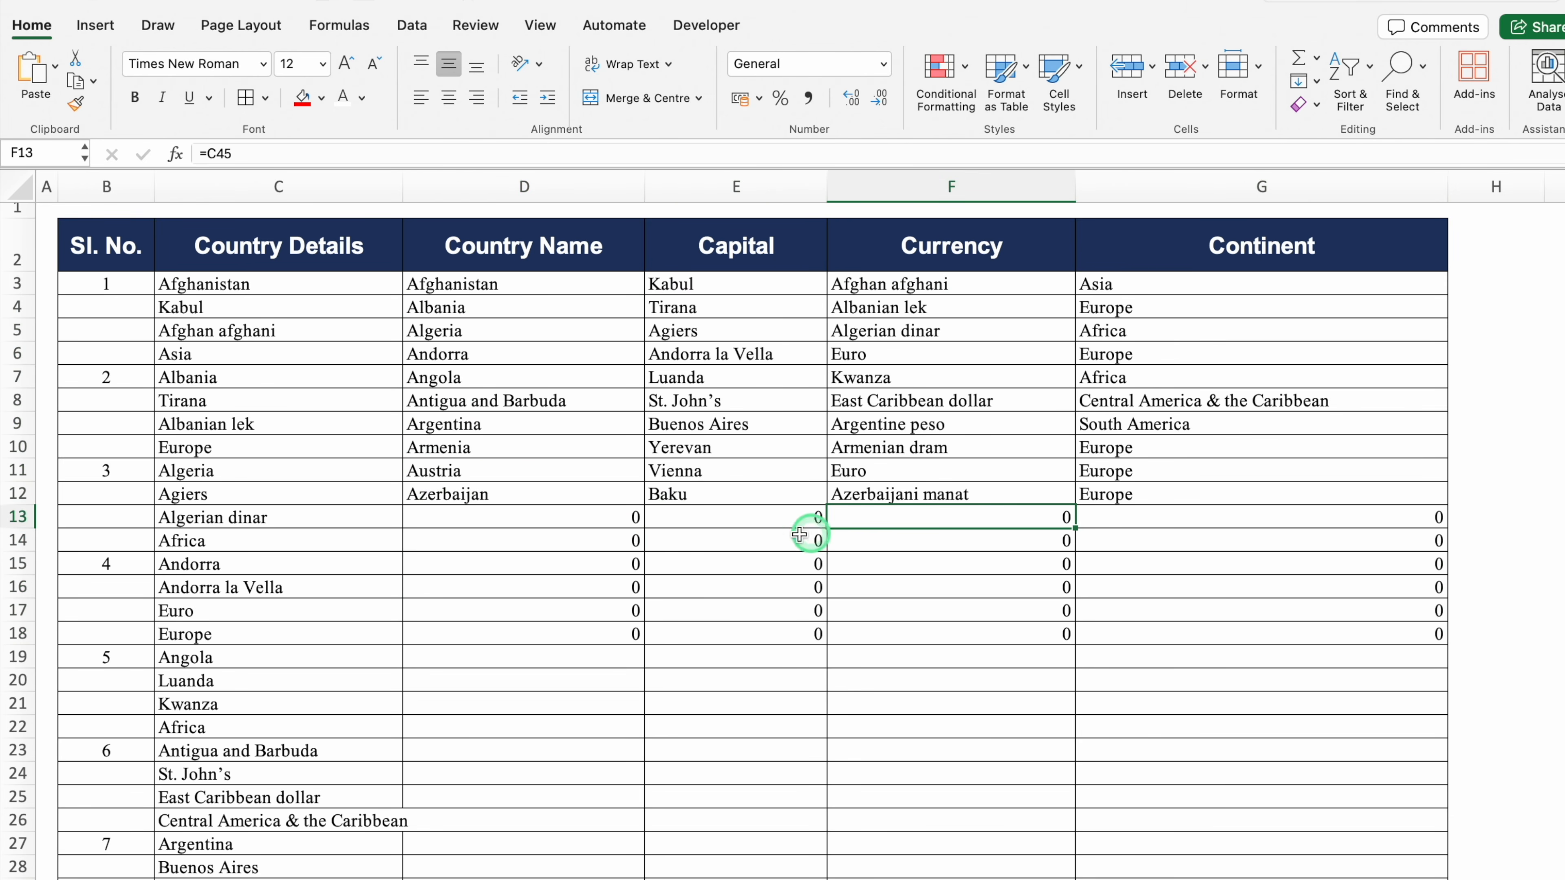
{"action": "left_click_drag", "start_coordinate": [598, 519], "coordinate": [1111, 653]}
{"action": "key", "text": "Delete"}
{"action": "left_click", "coordinate": [608, 520]}
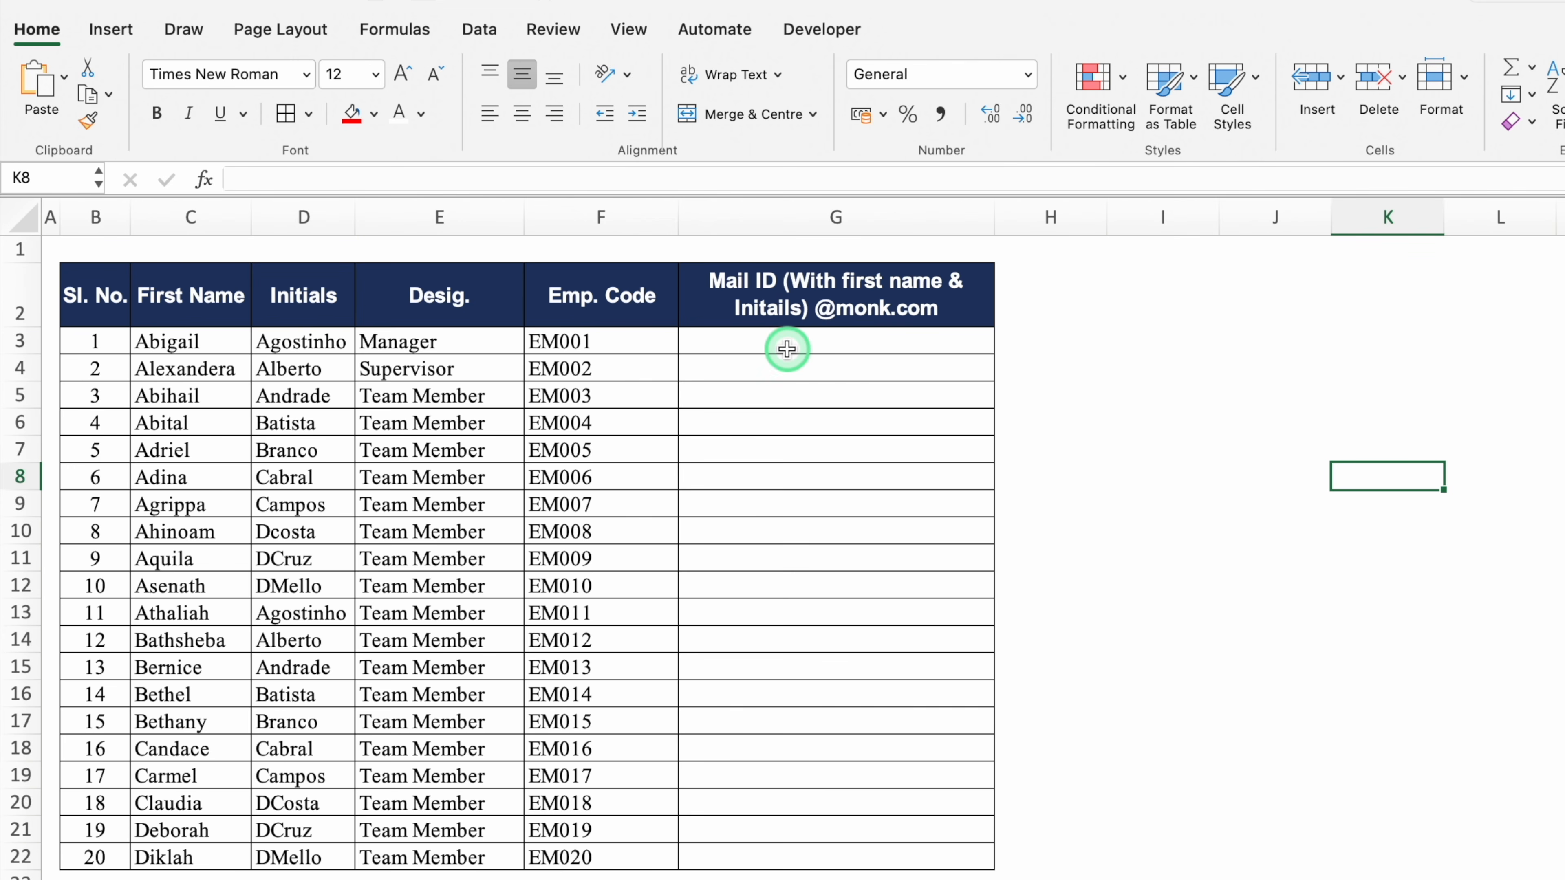
Copy the first employee's first name from C3 into Mail ID cell G3
{"action": "left_click", "coordinate": [168, 340]}
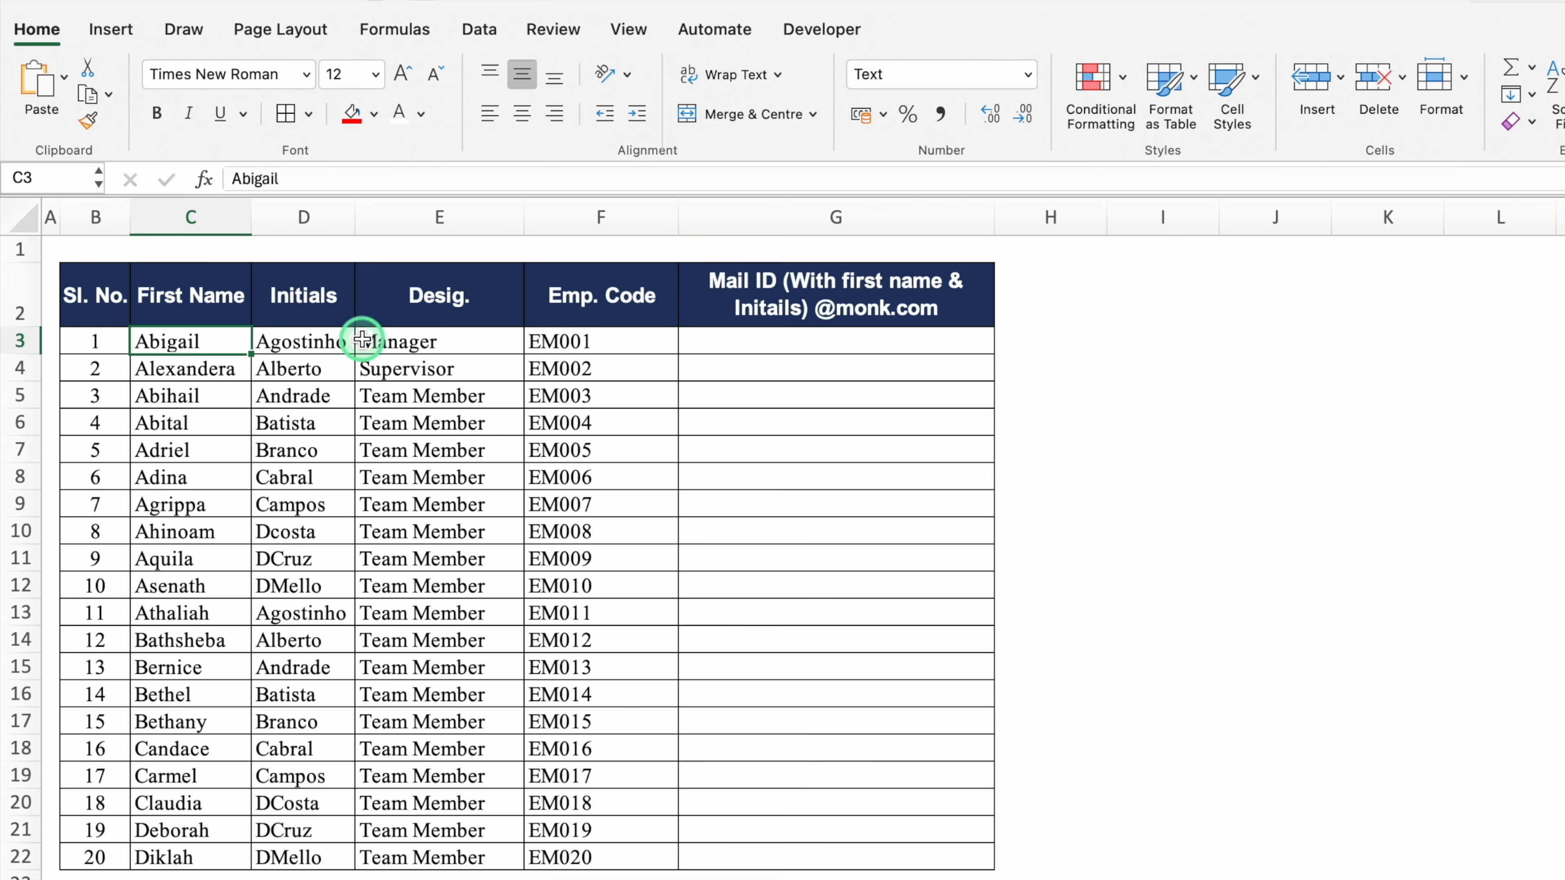
{"action": "key", "text": "super+c"}
{"action": "left_click", "coordinate": [728, 339]}
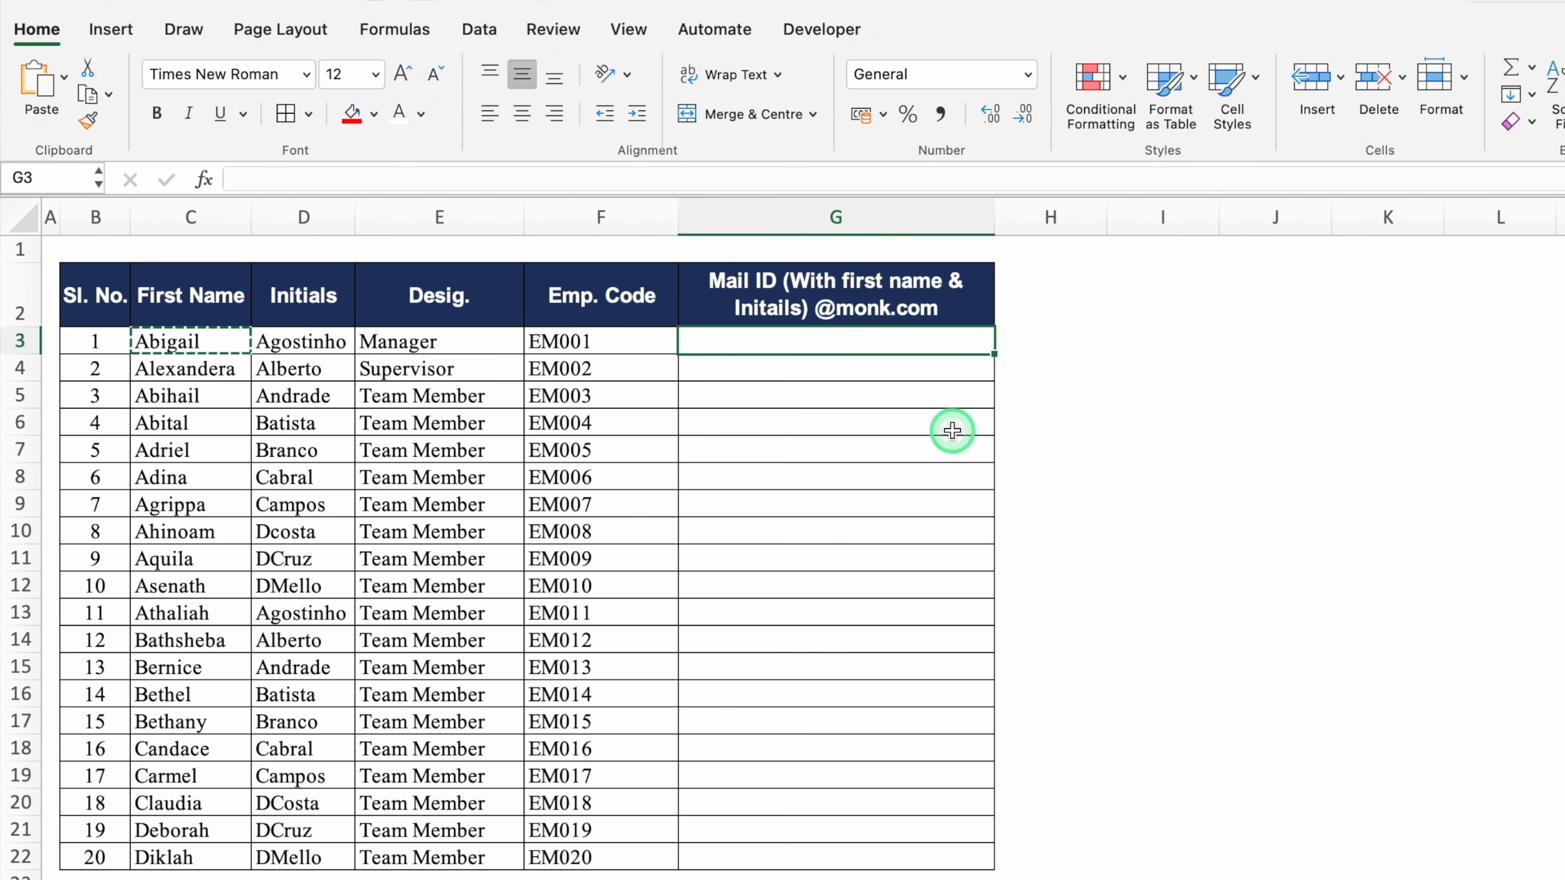
{"action": "key", "text": "super+v"}
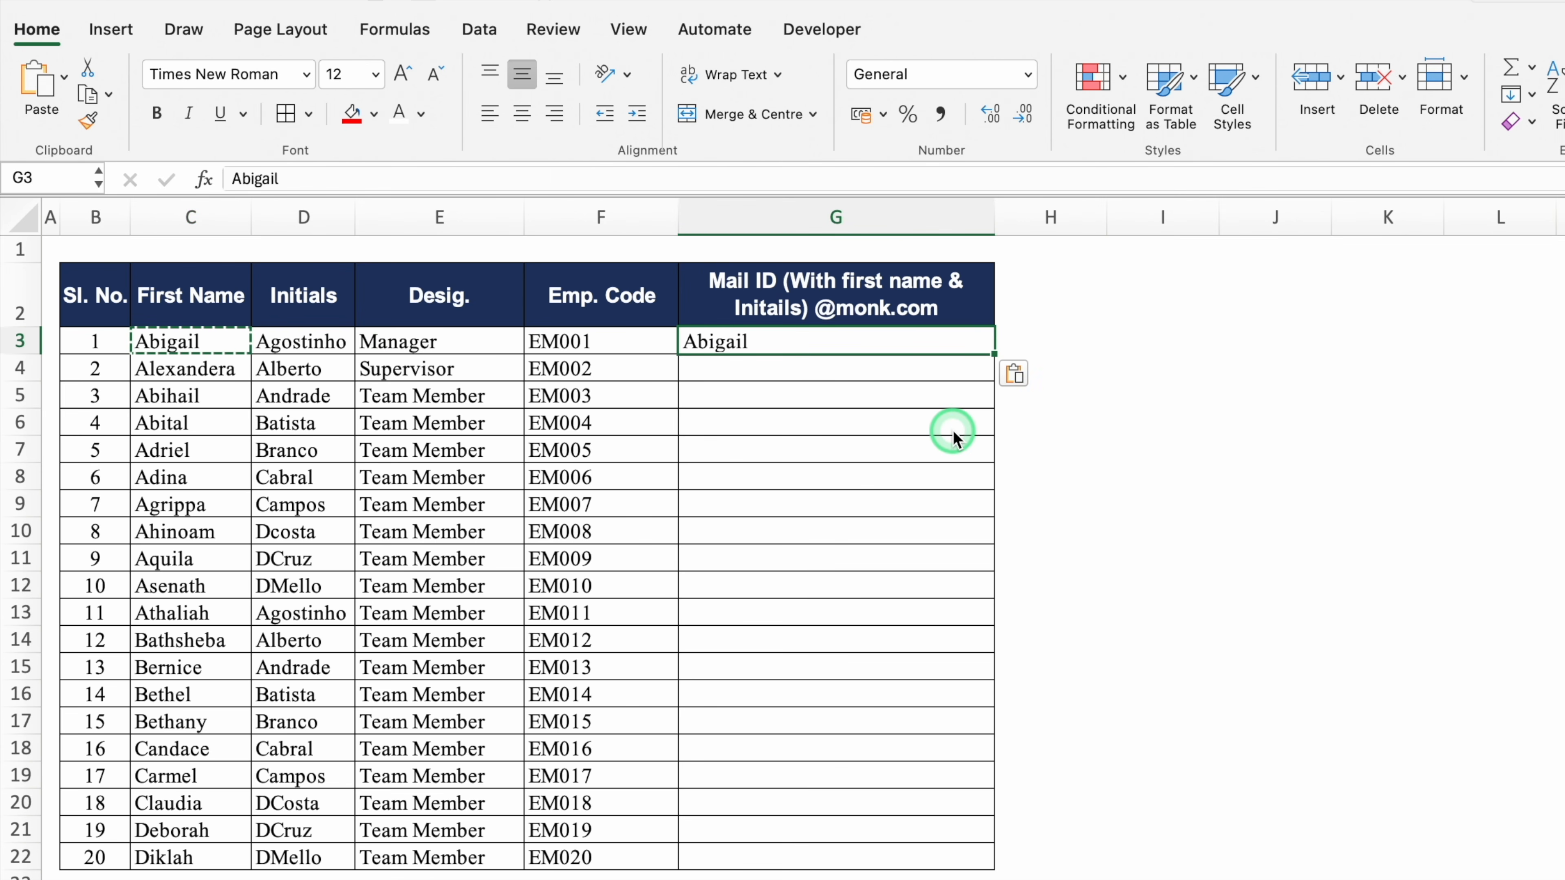
{"action": "key", "text": "Escape"}
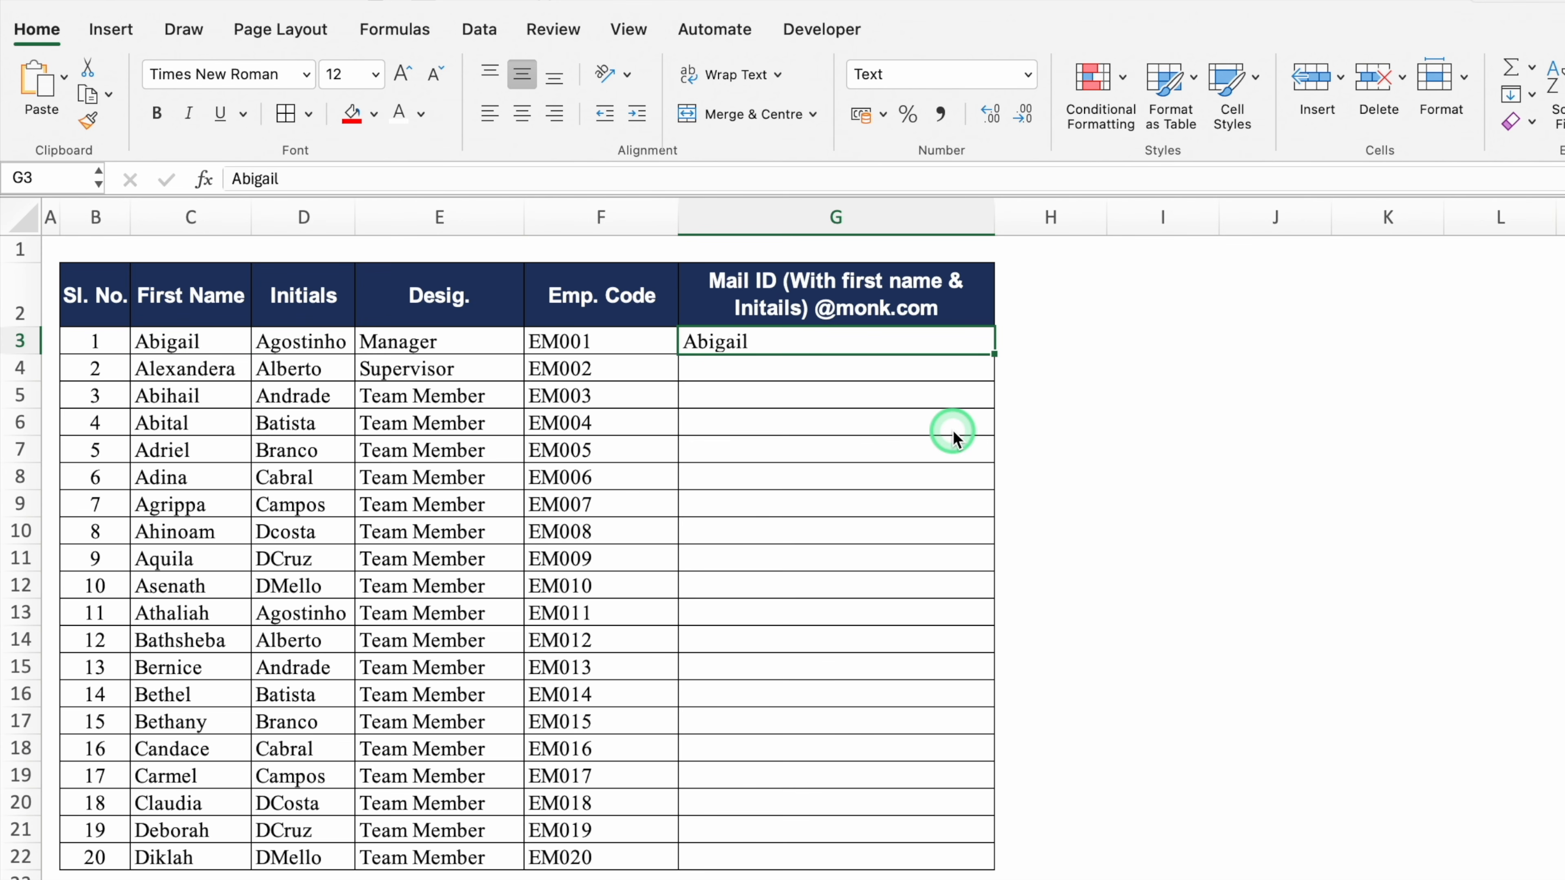
{"action": "double_click", "coordinate": [728, 344]}
{"action": "left_click", "coordinate": [698, 342]}
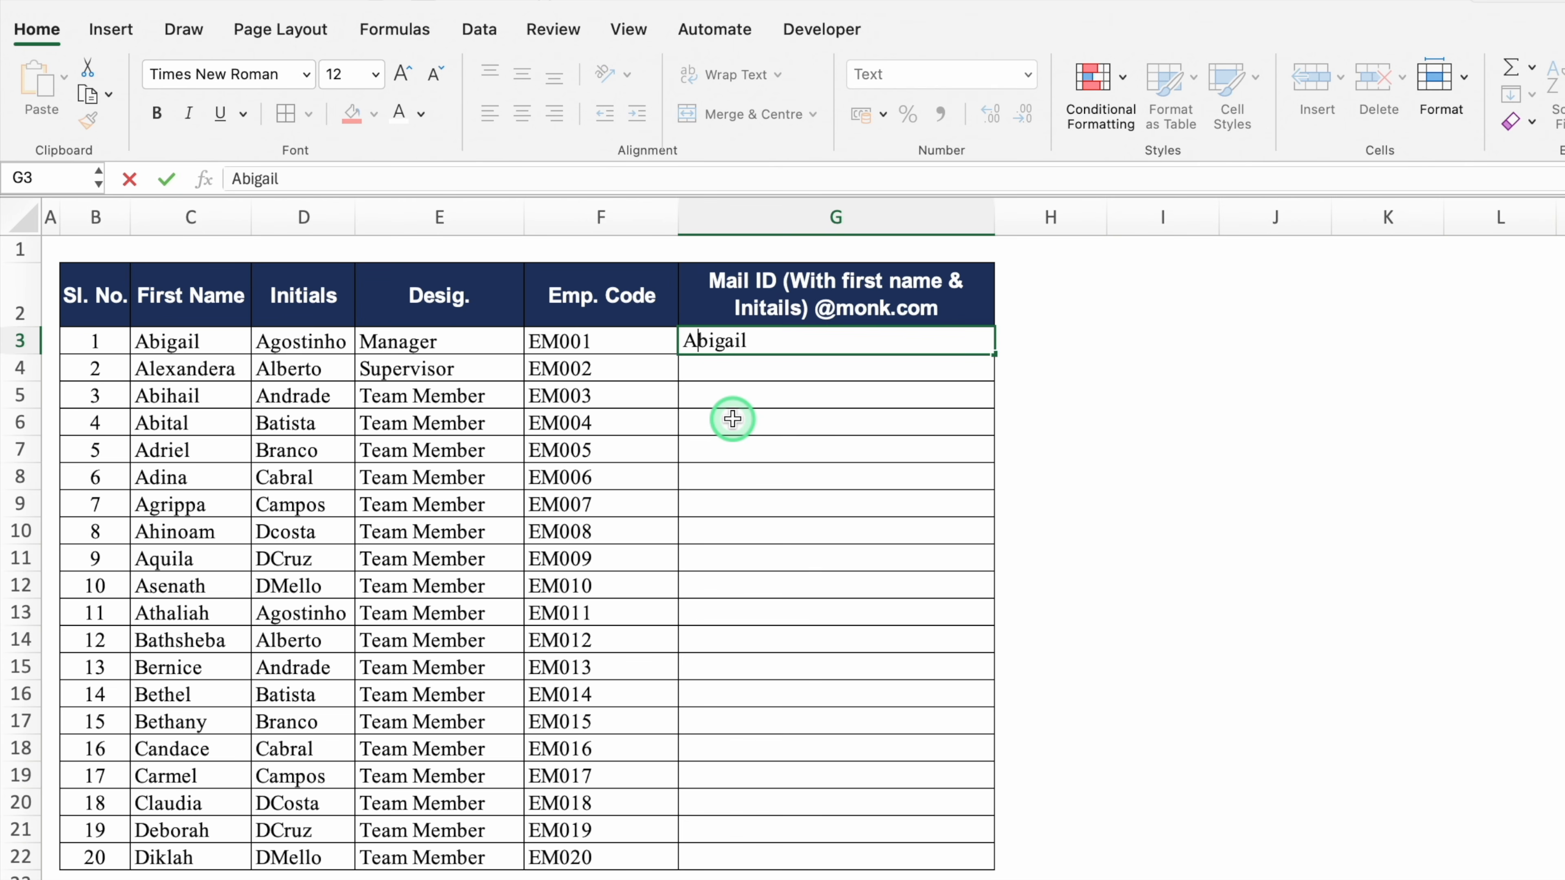
{"action": "key", "text": "BackSpace"}
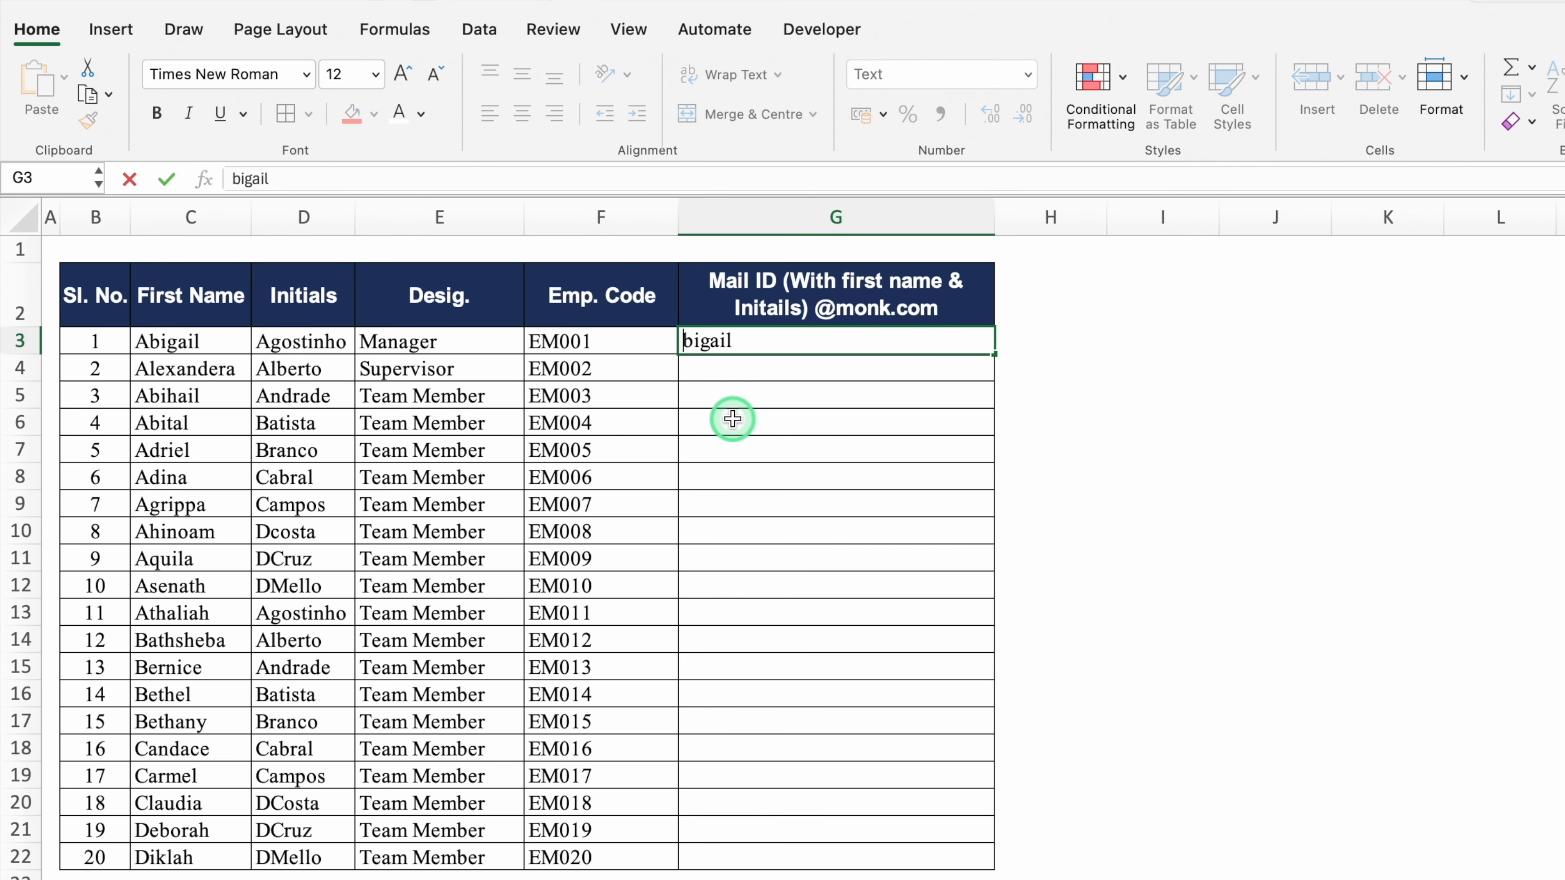
{"action": "type", "text": "a"}
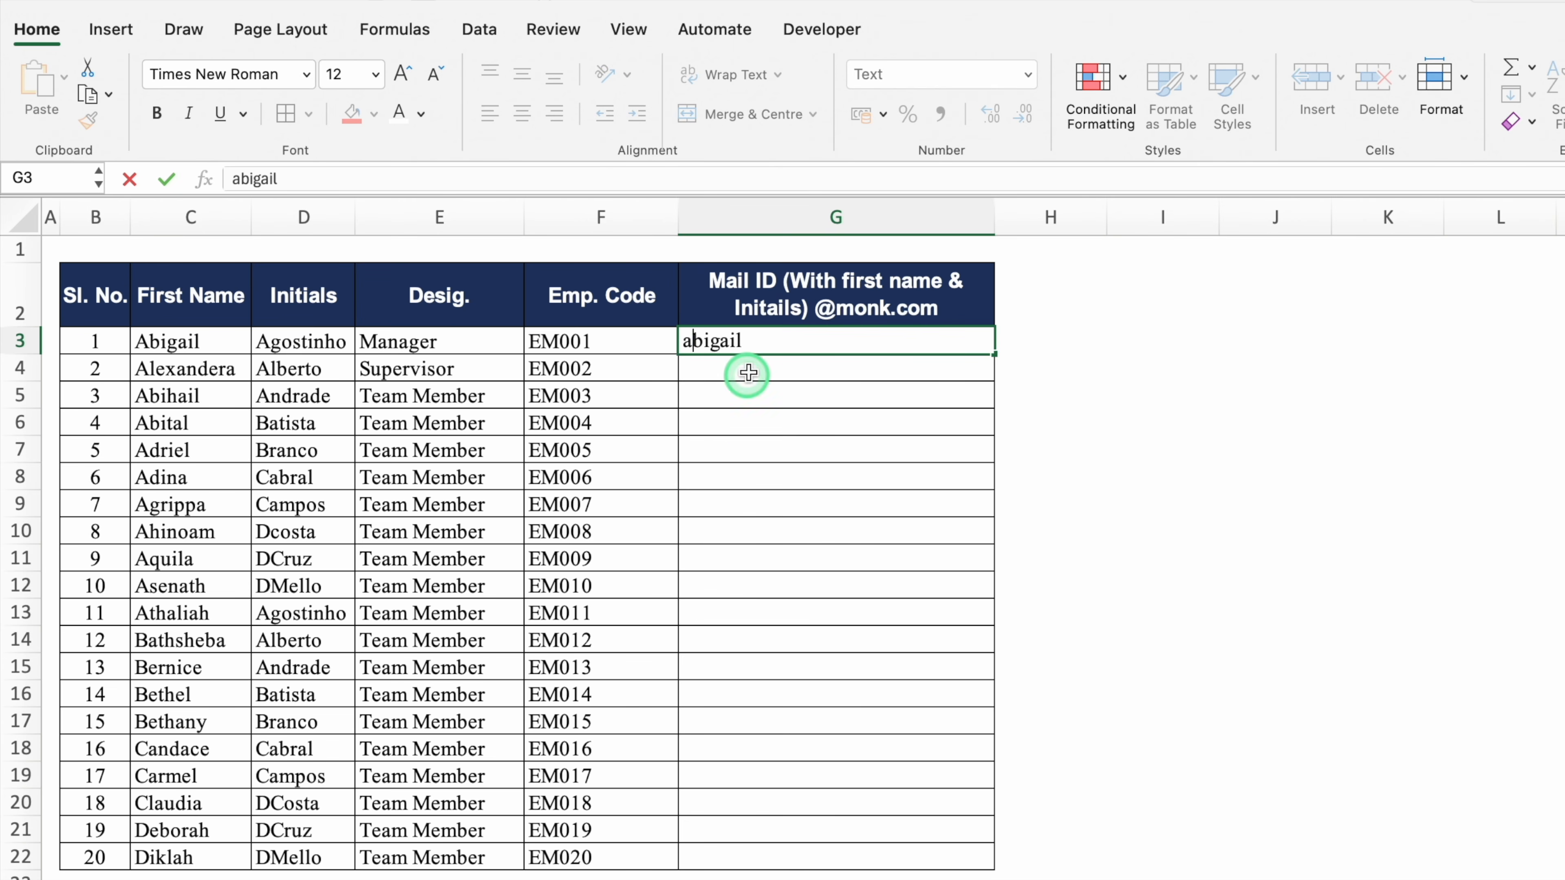
{"action": "left_click", "coordinate": [761, 338]}
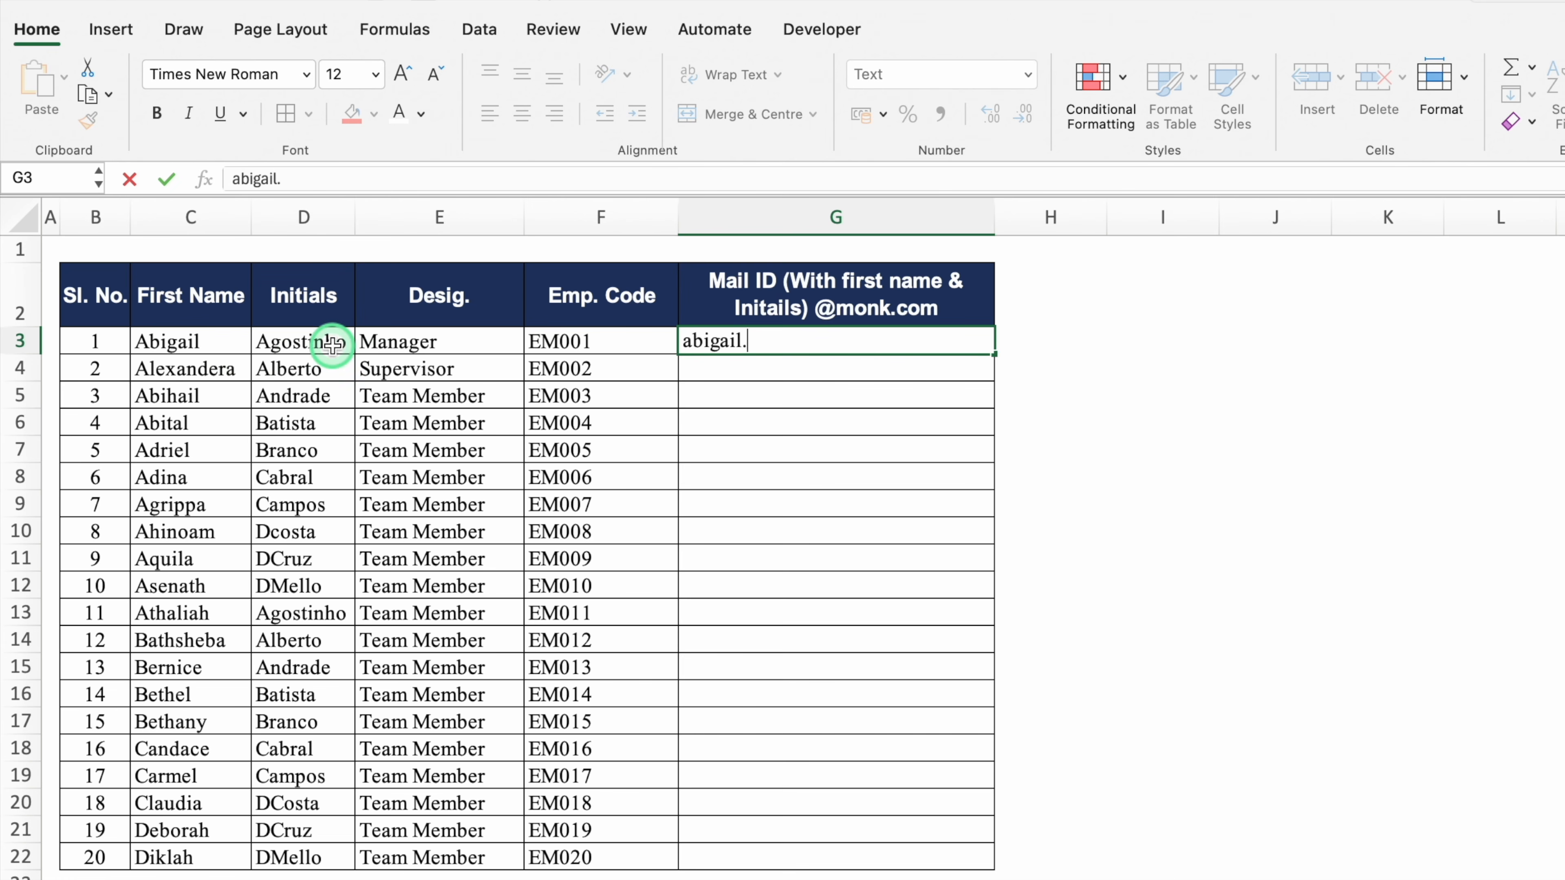
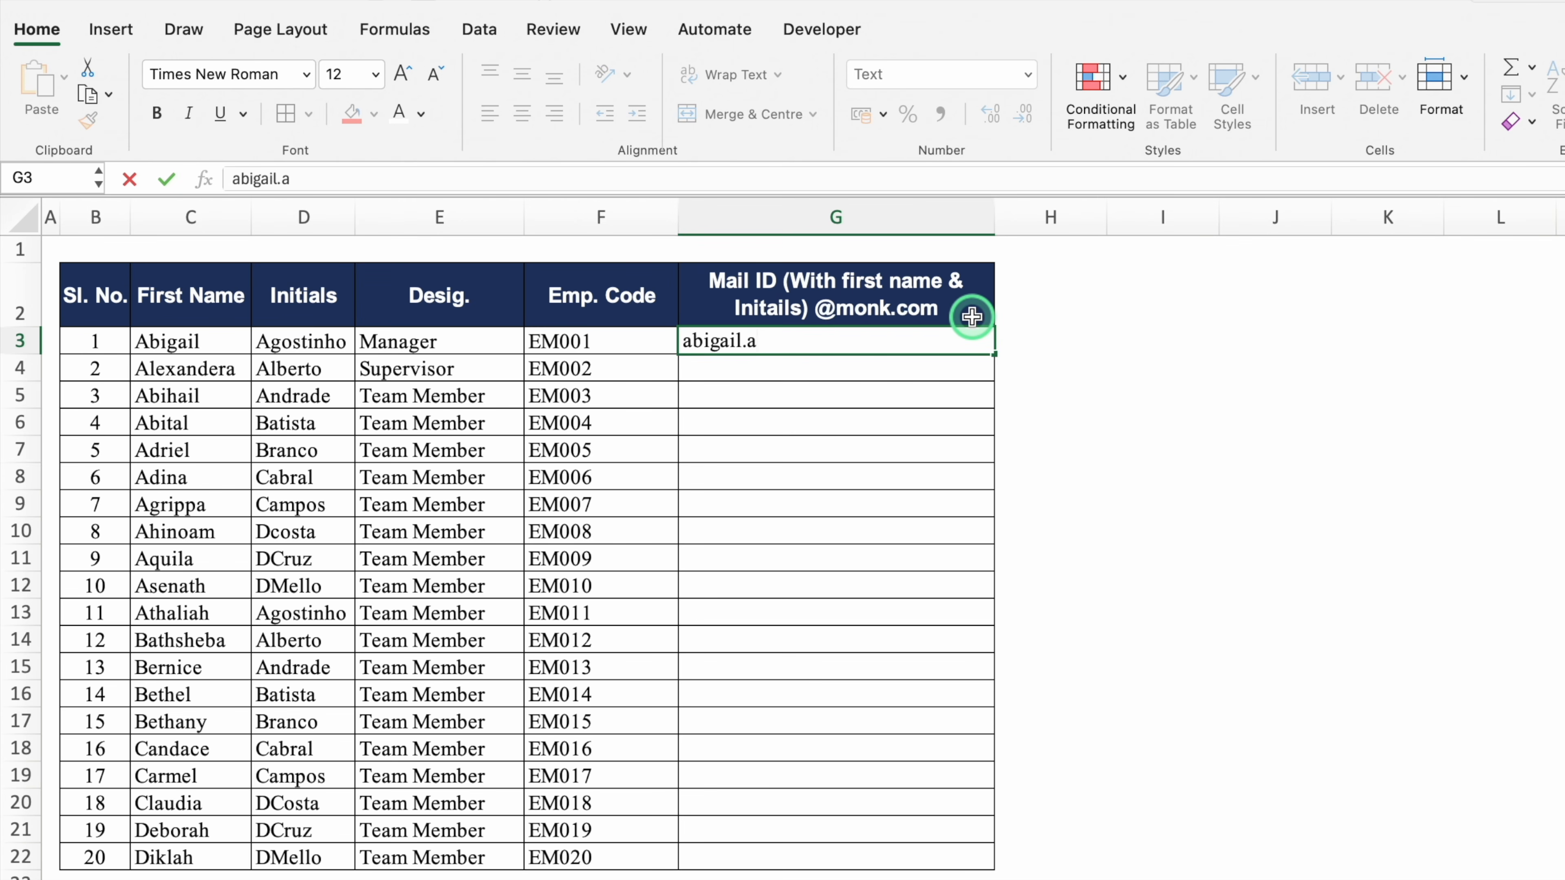
{"action": "key", "text": "Return"}
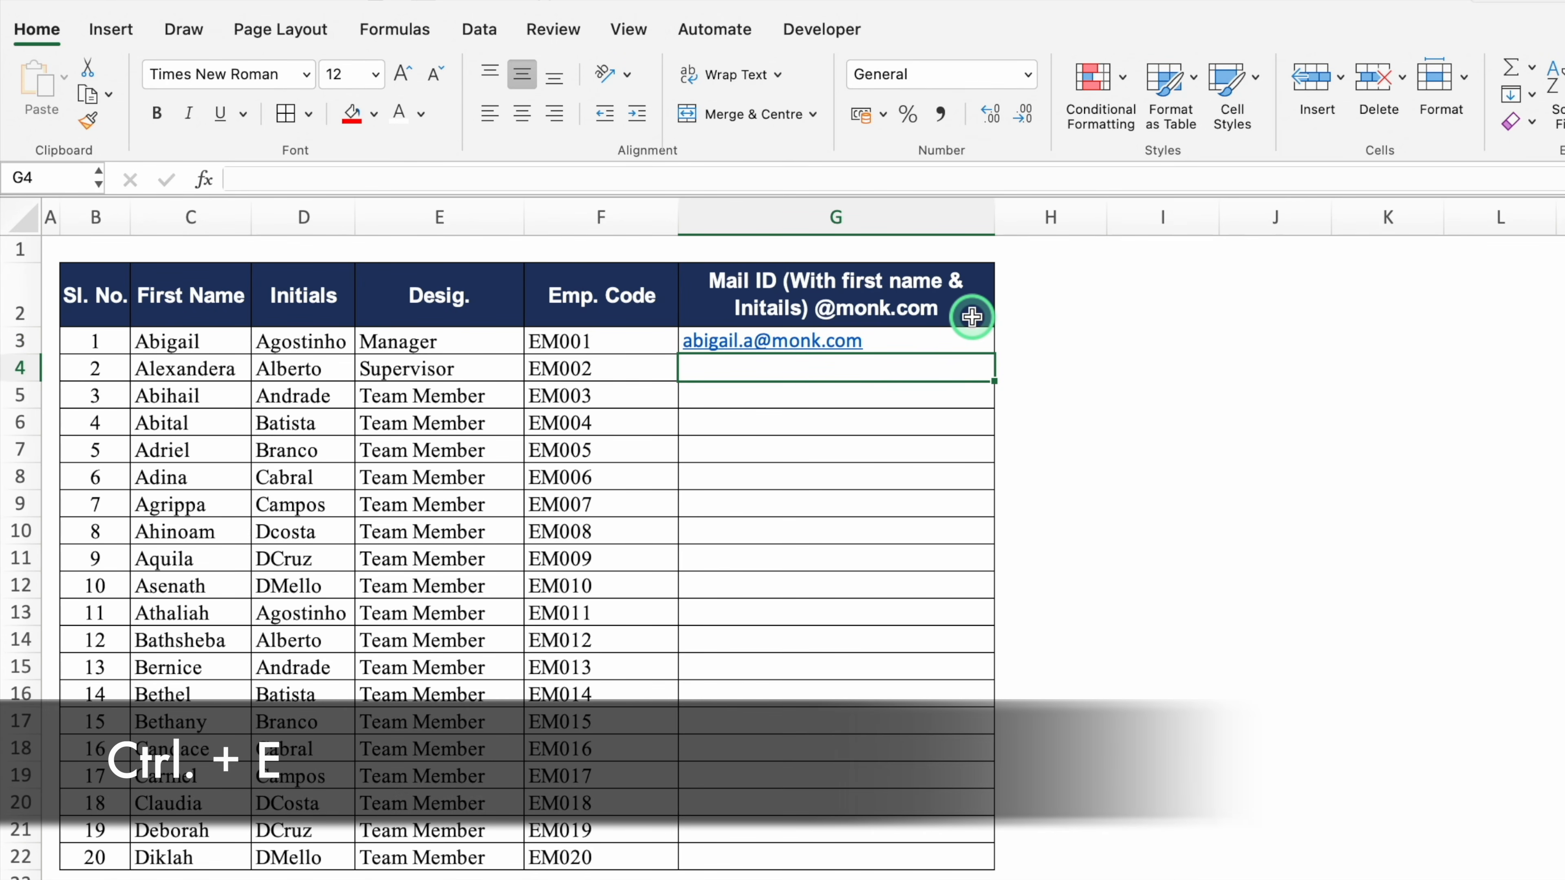
{"action": "key", "text": "ctrl+e"}
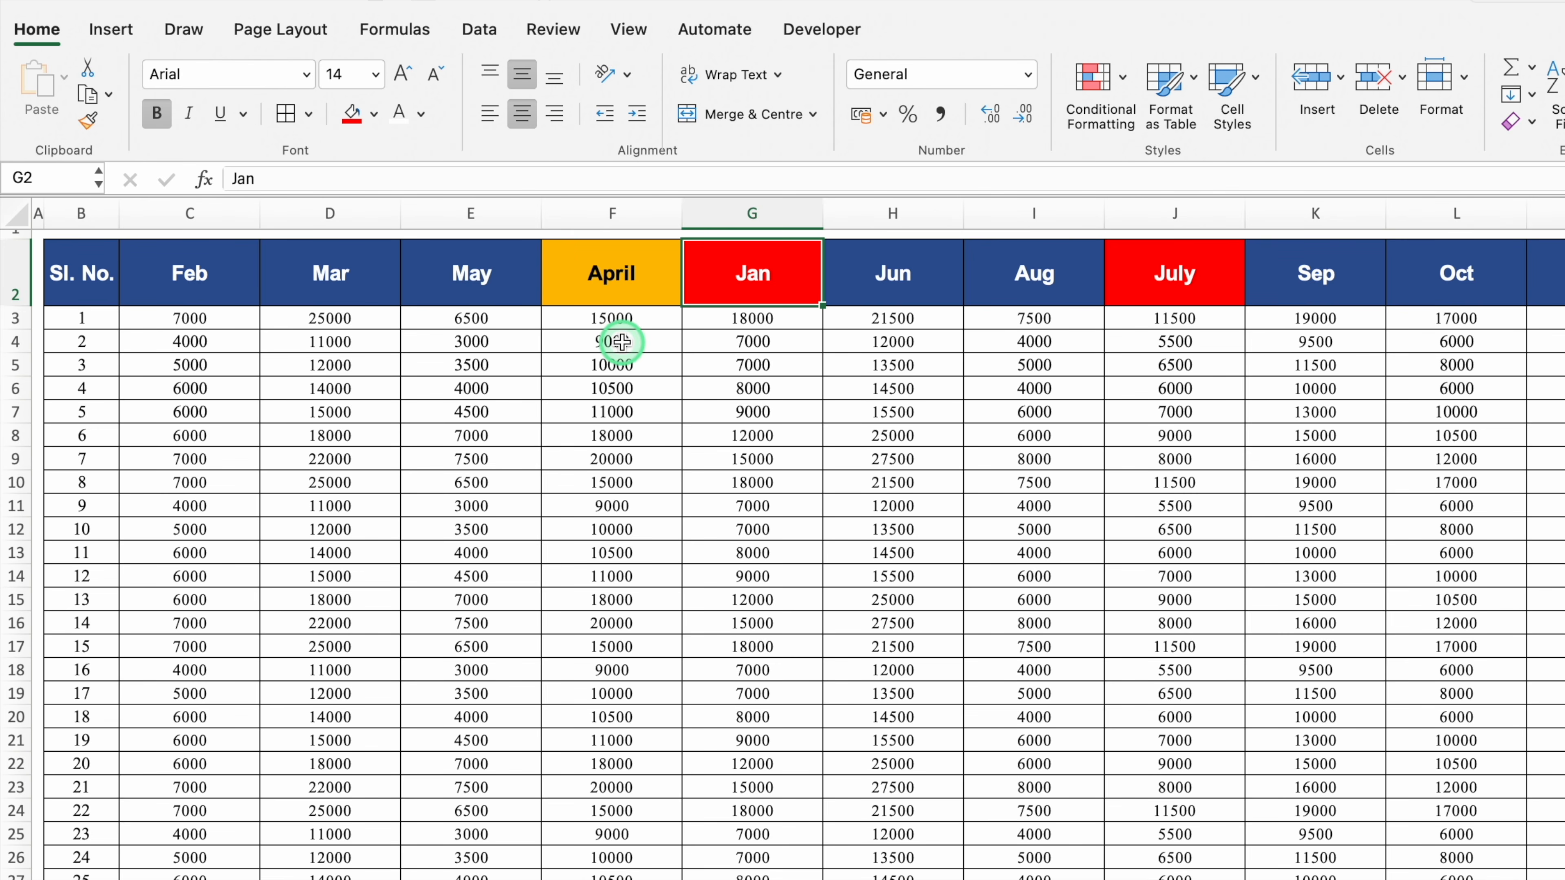
Move April between Mar and May, Jan before Feb, and July between Jun and Aug
{"action": "left_click", "coordinate": [610, 266]}
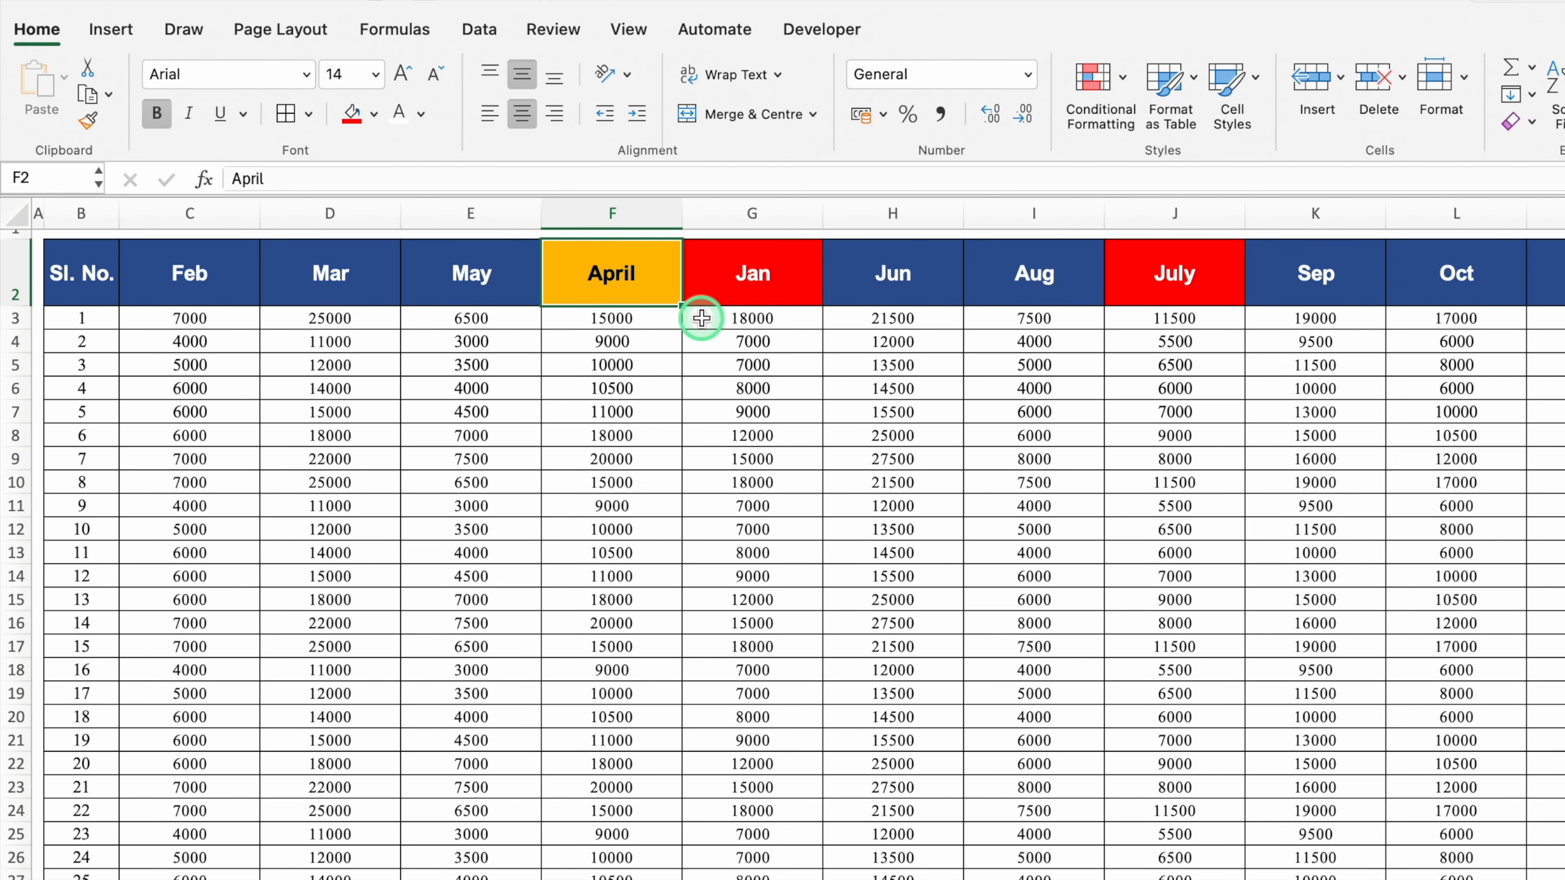
{"action": "key", "text": "ctrl+shift+Down"}
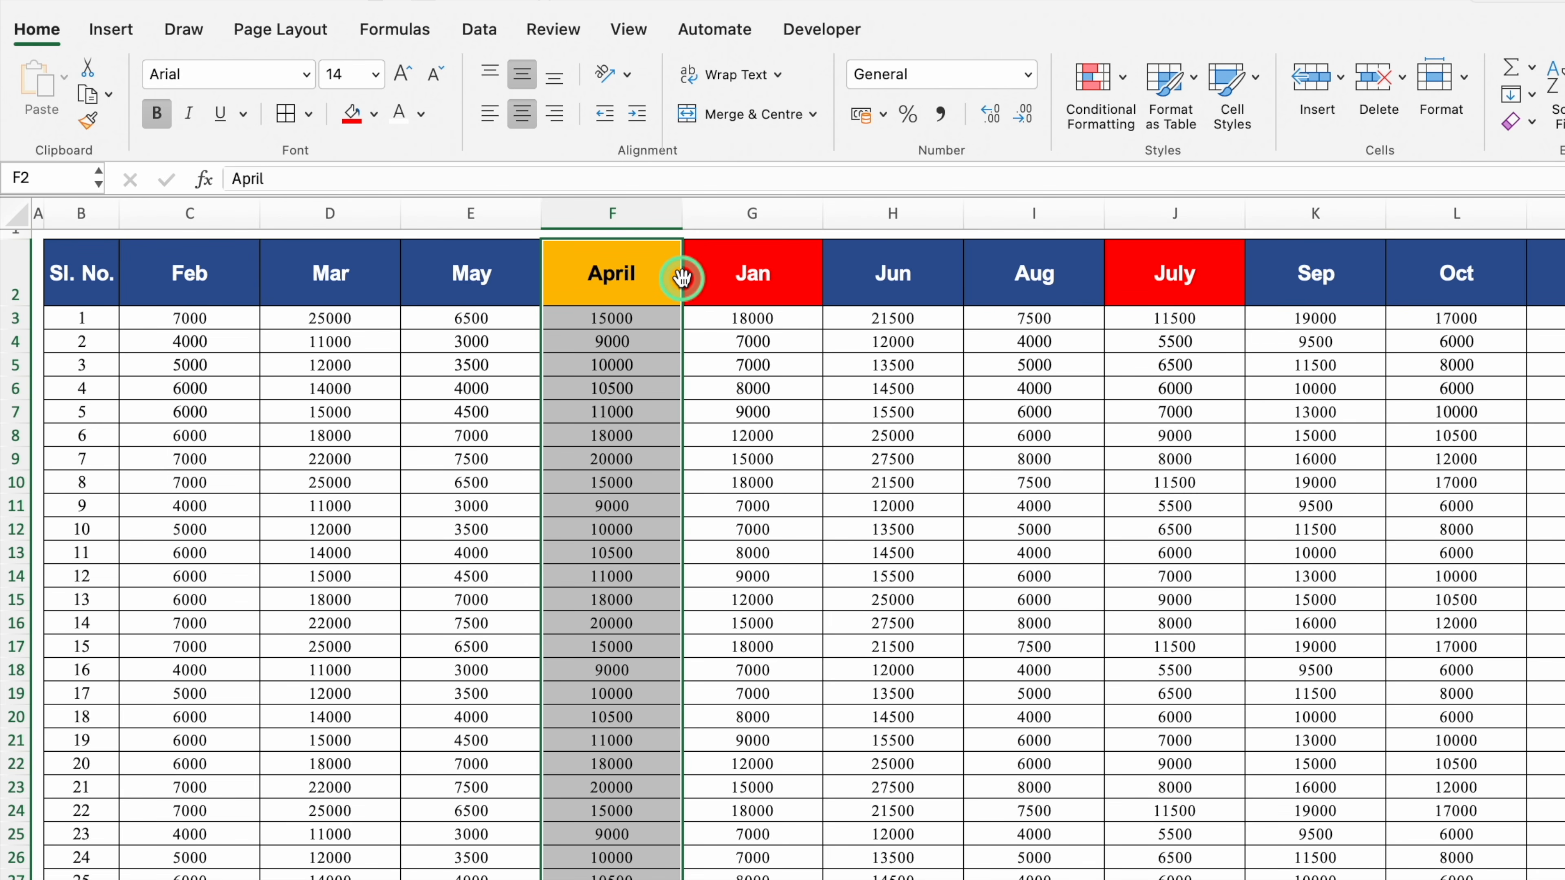
{"action": "left_click_drag", "start_coordinate": [682, 278], "coordinate": [412, 284]}
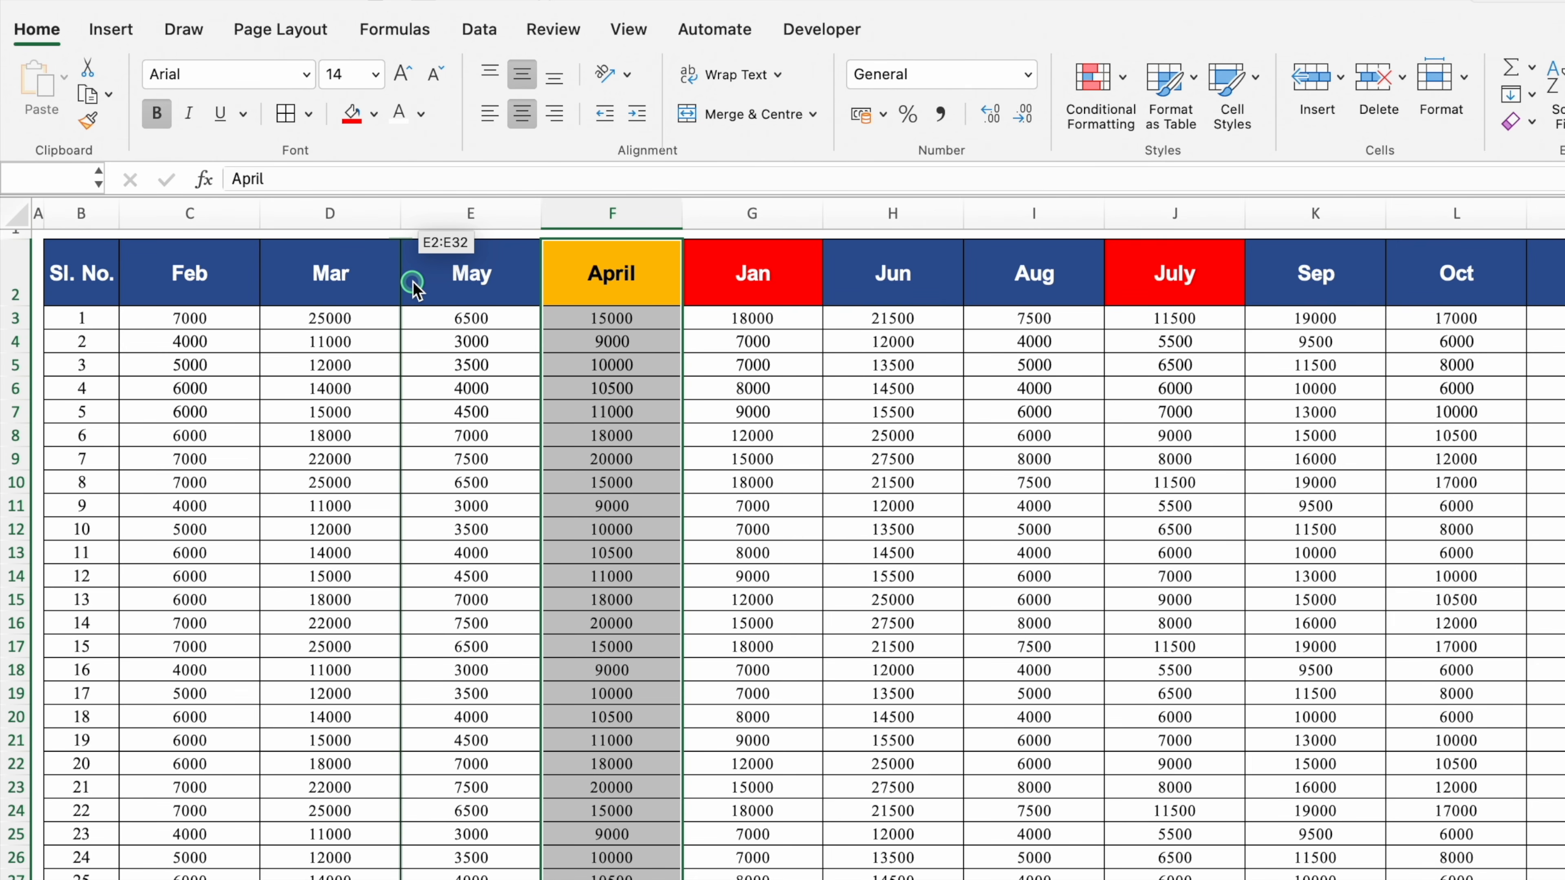
{"action": "left_click_drag", "start_coordinate": [413, 284], "coordinate": [413, 281]}
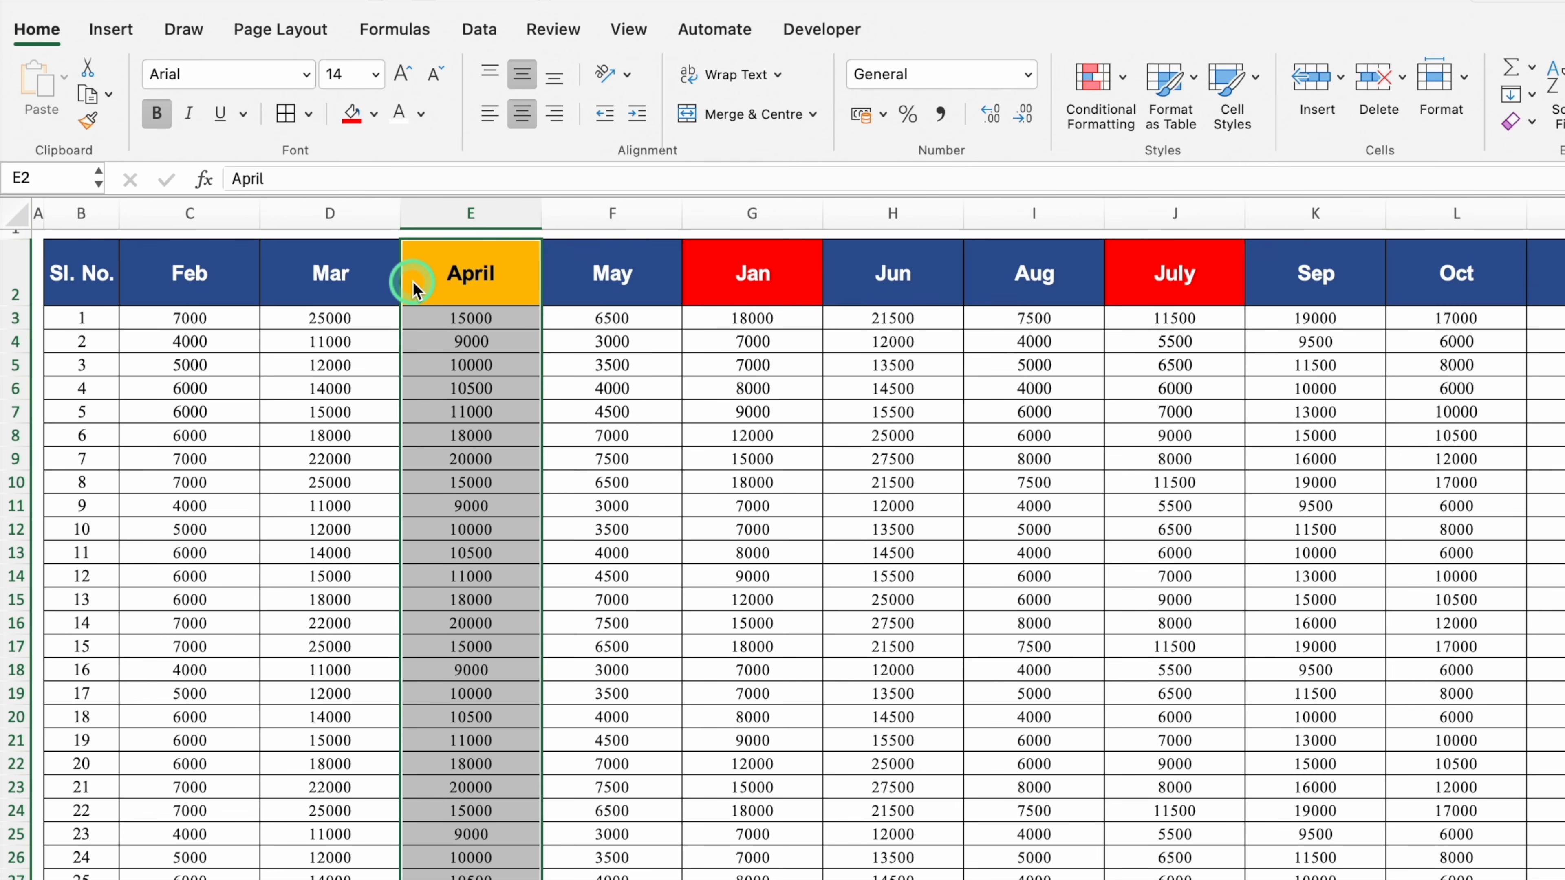
{"action": "left_click", "coordinate": [758, 276]}
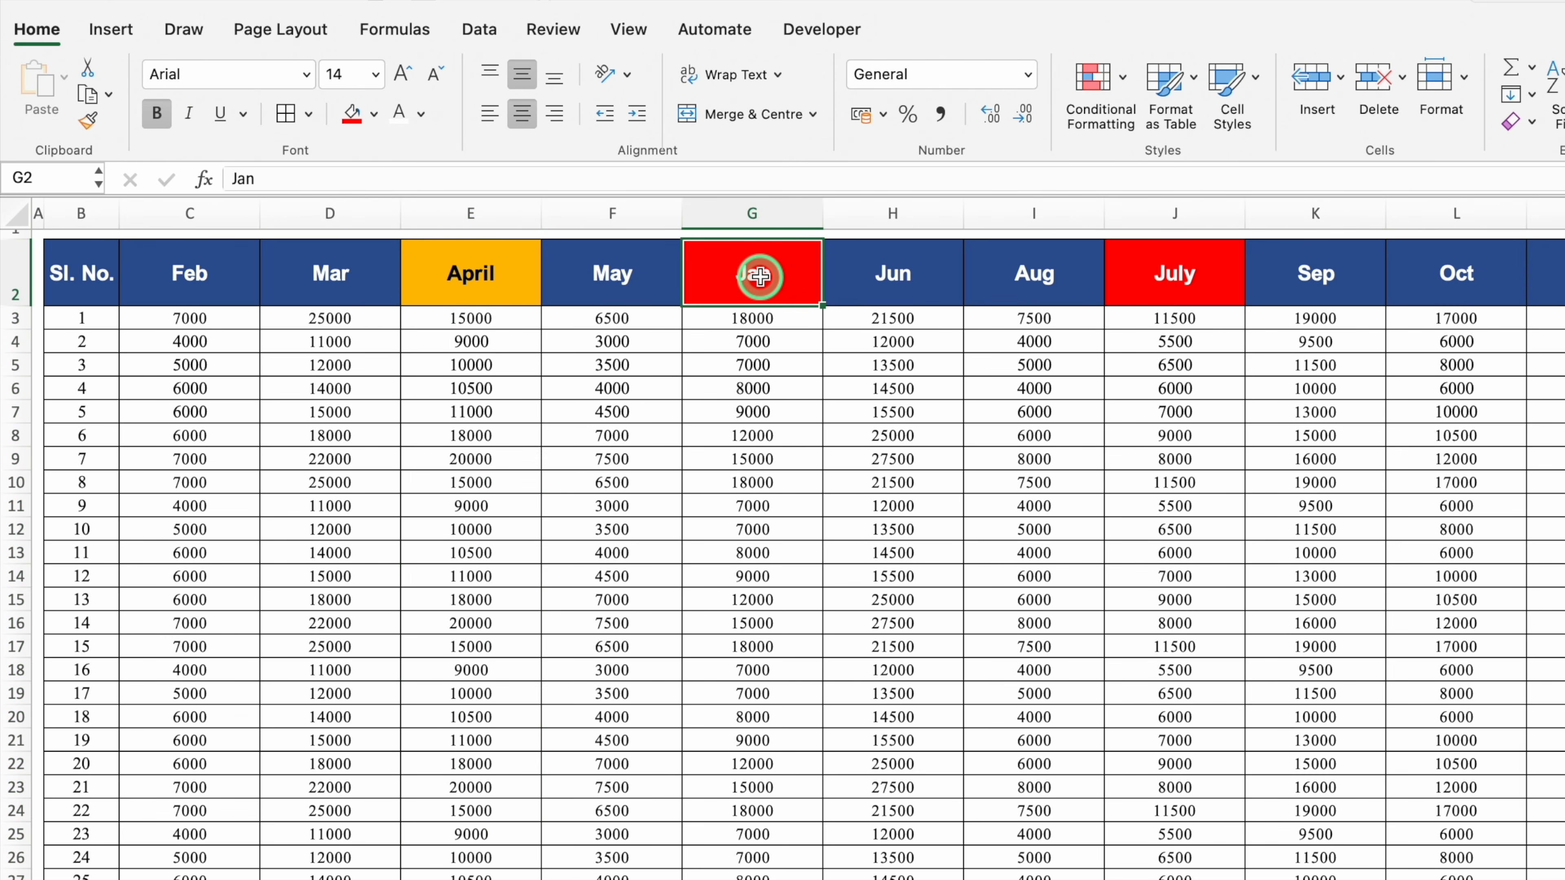
{"action": "key", "text": "ctrl+shift+Down"}
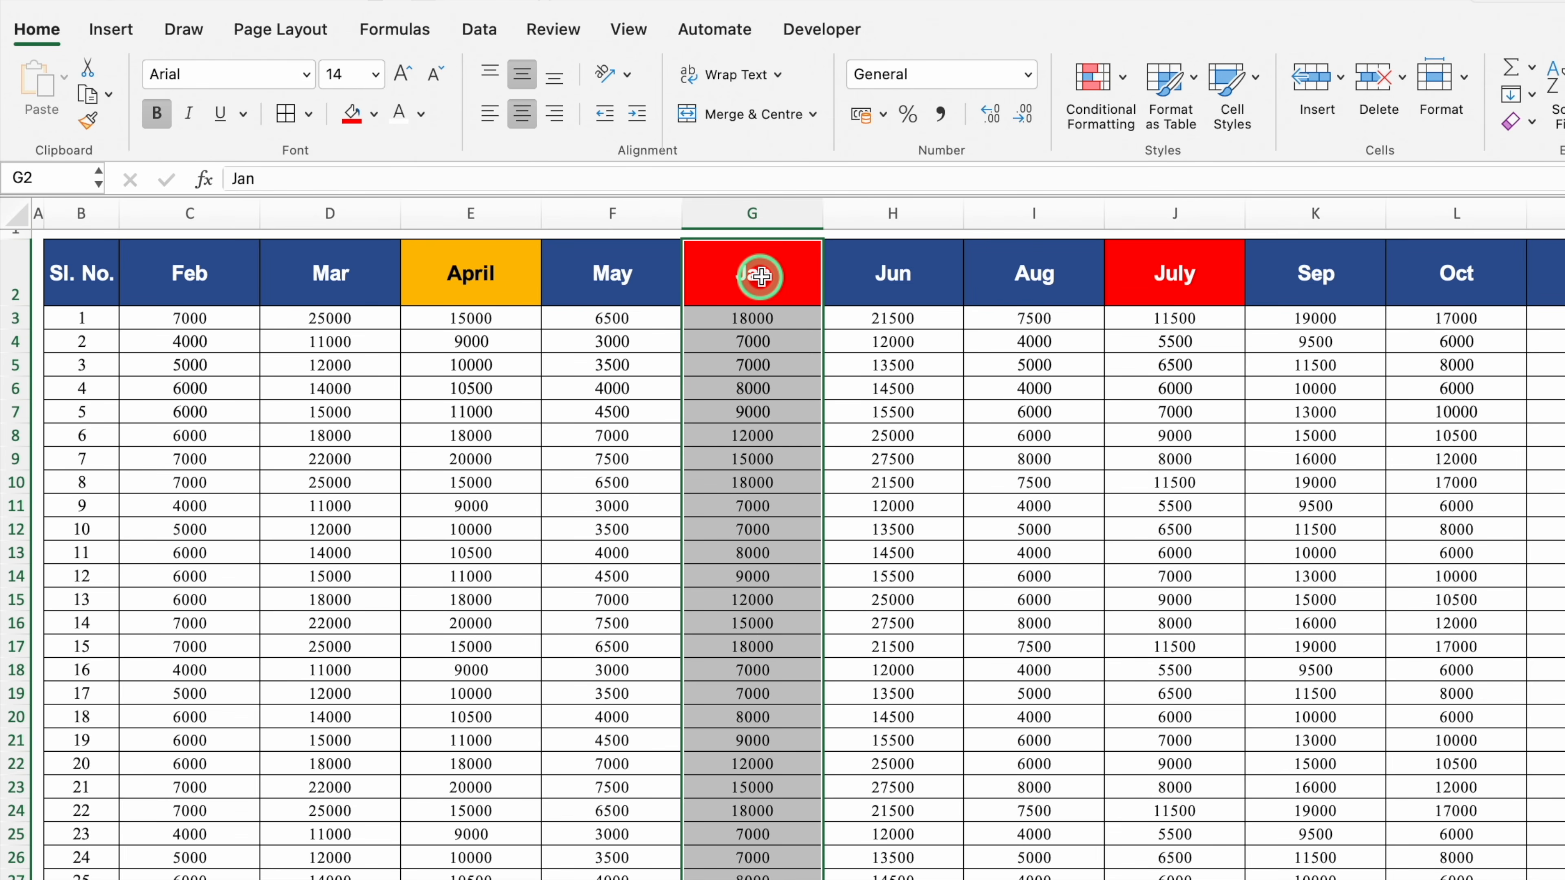
{"action": "left_click_drag", "start_coordinate": [823, 267], "coordinate": [138, 284]}
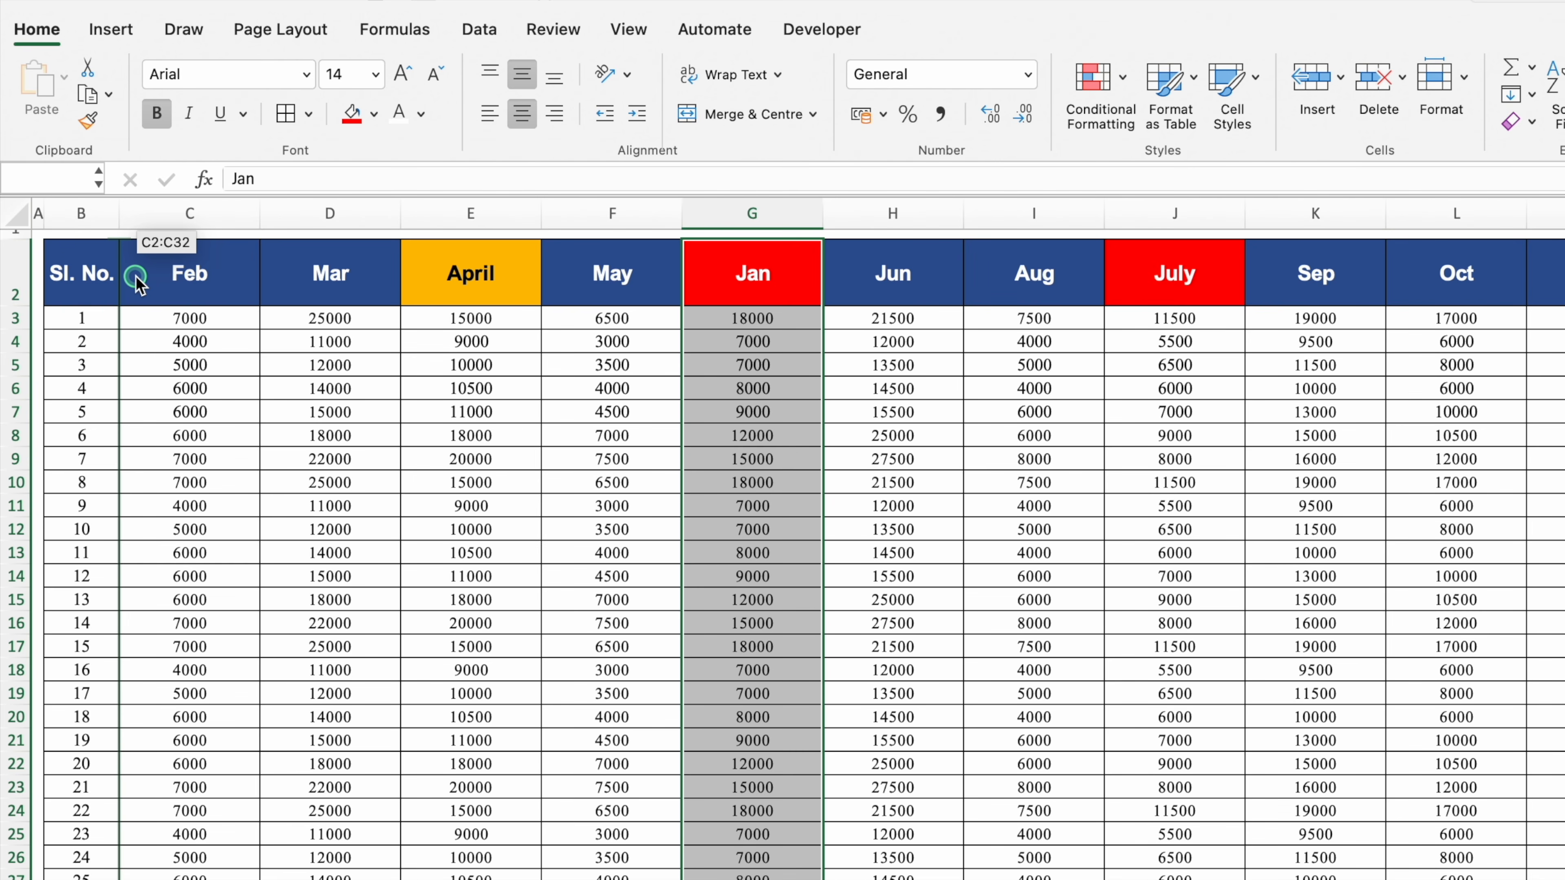
{"action": "left_click_drag", "start_coordinate": [139, 284], "coordinate": [138, 284]}
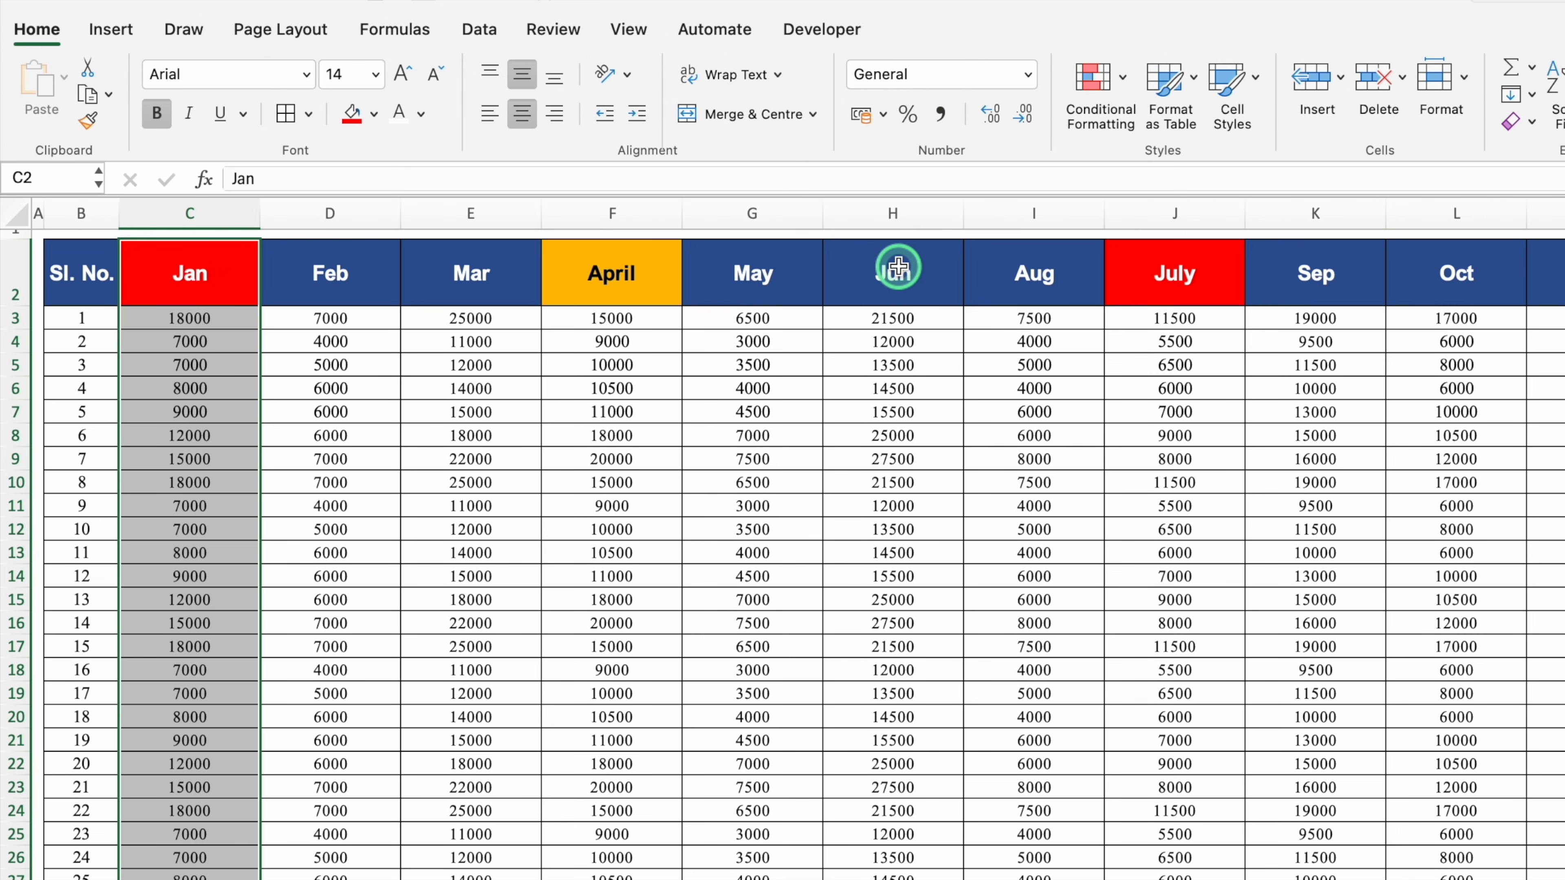
{"action": "left_click_drag", "start_coordinate": [1189, 271], "coordinate": [1174, 878]}
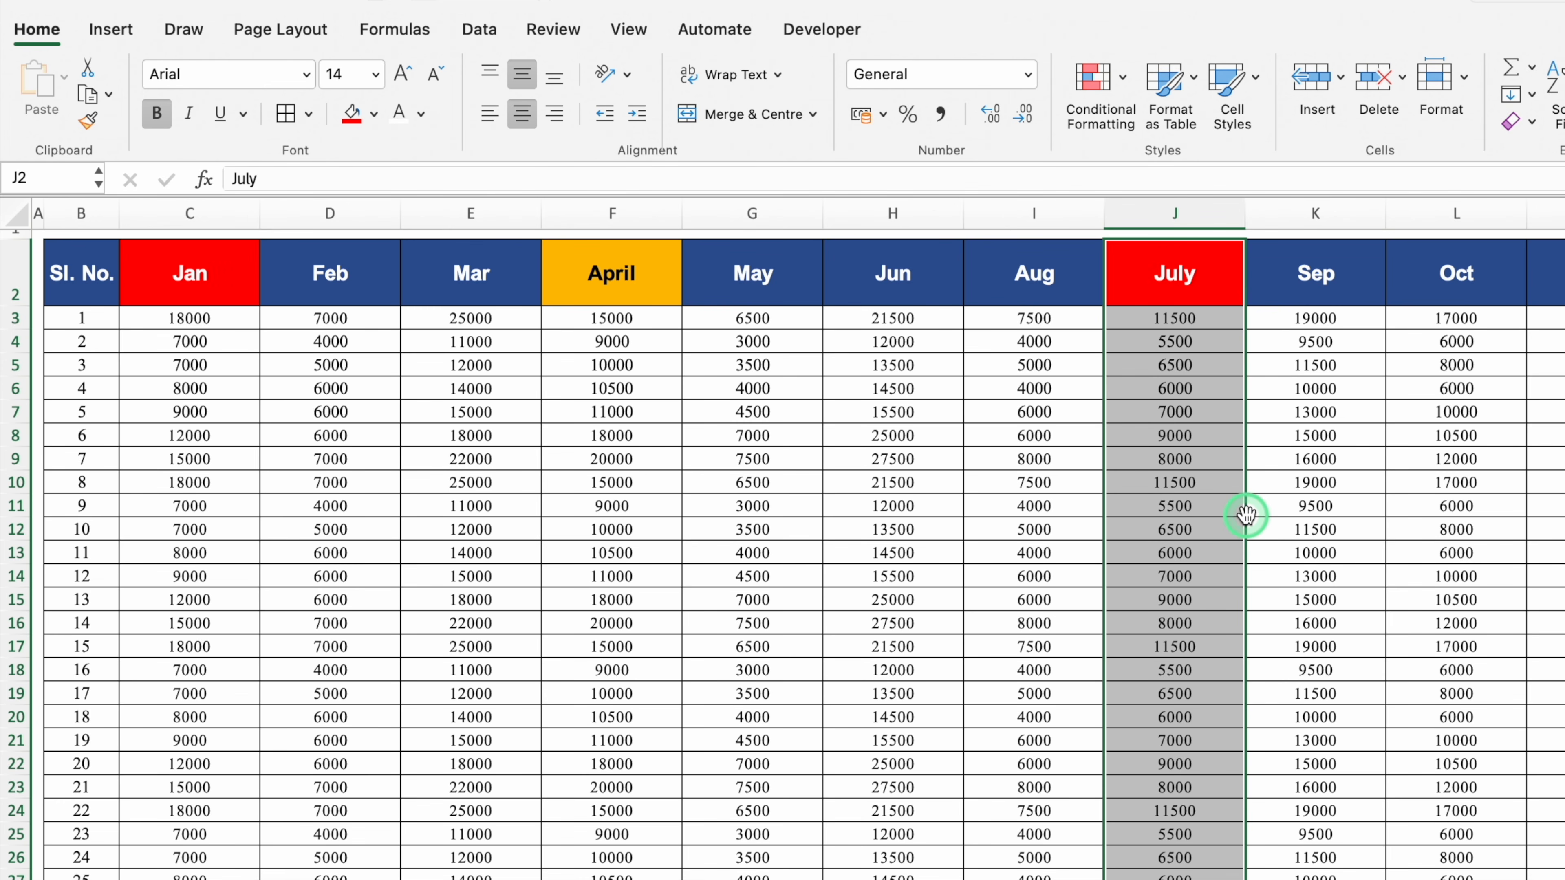
{"action": "left_click_drag", "start_coordinate": [1239, 515], "coordinate": [979, 515]}
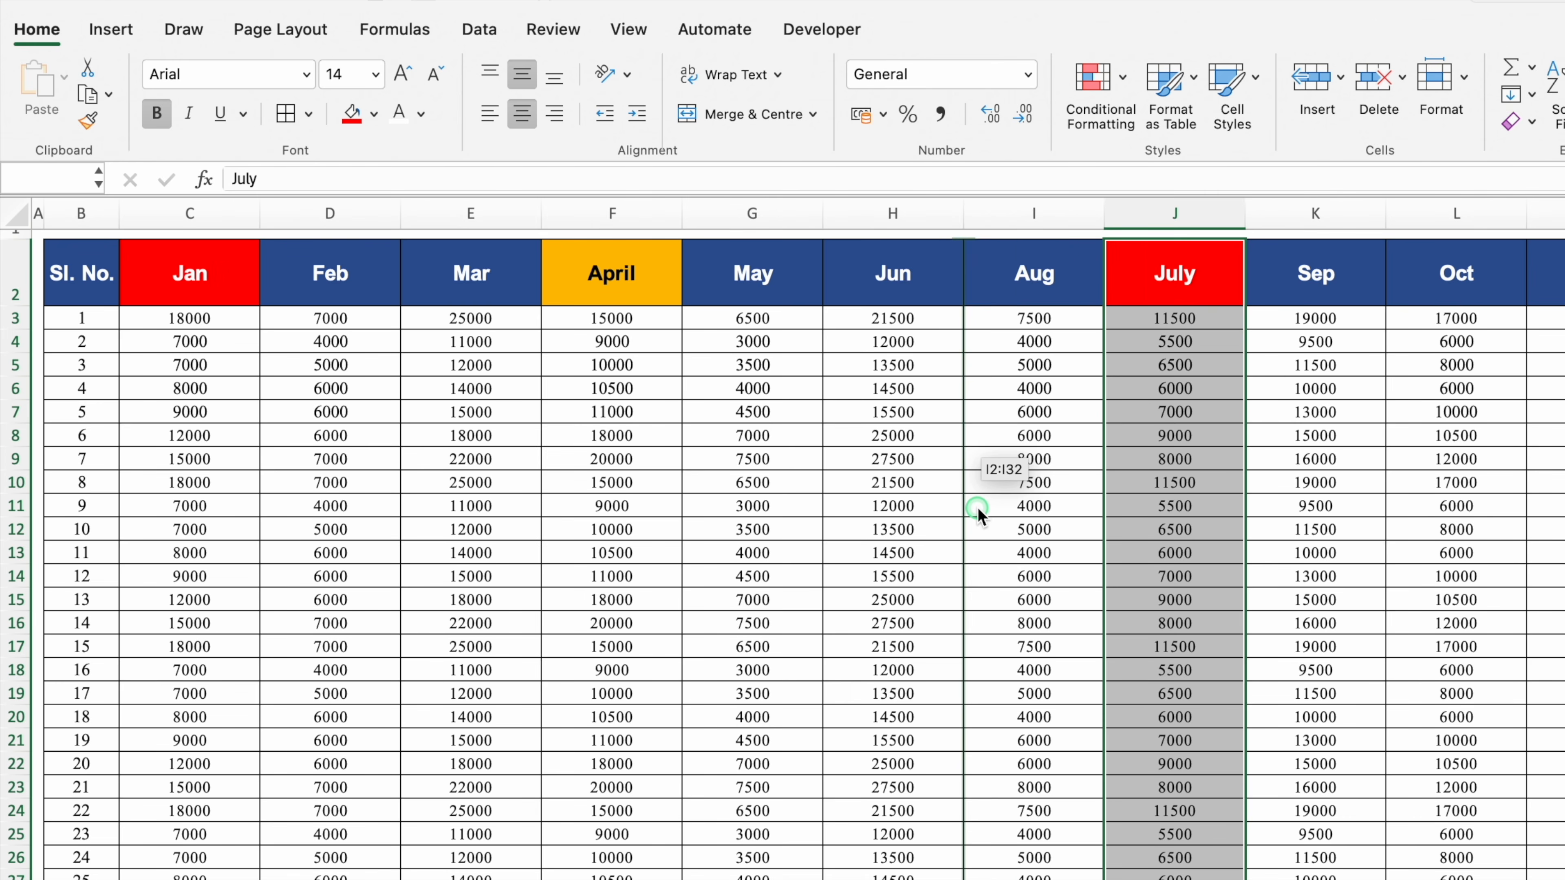
{"action": "left_click_drag", "start_coordinate": [980, 515], "coordinate": [980, 514]}
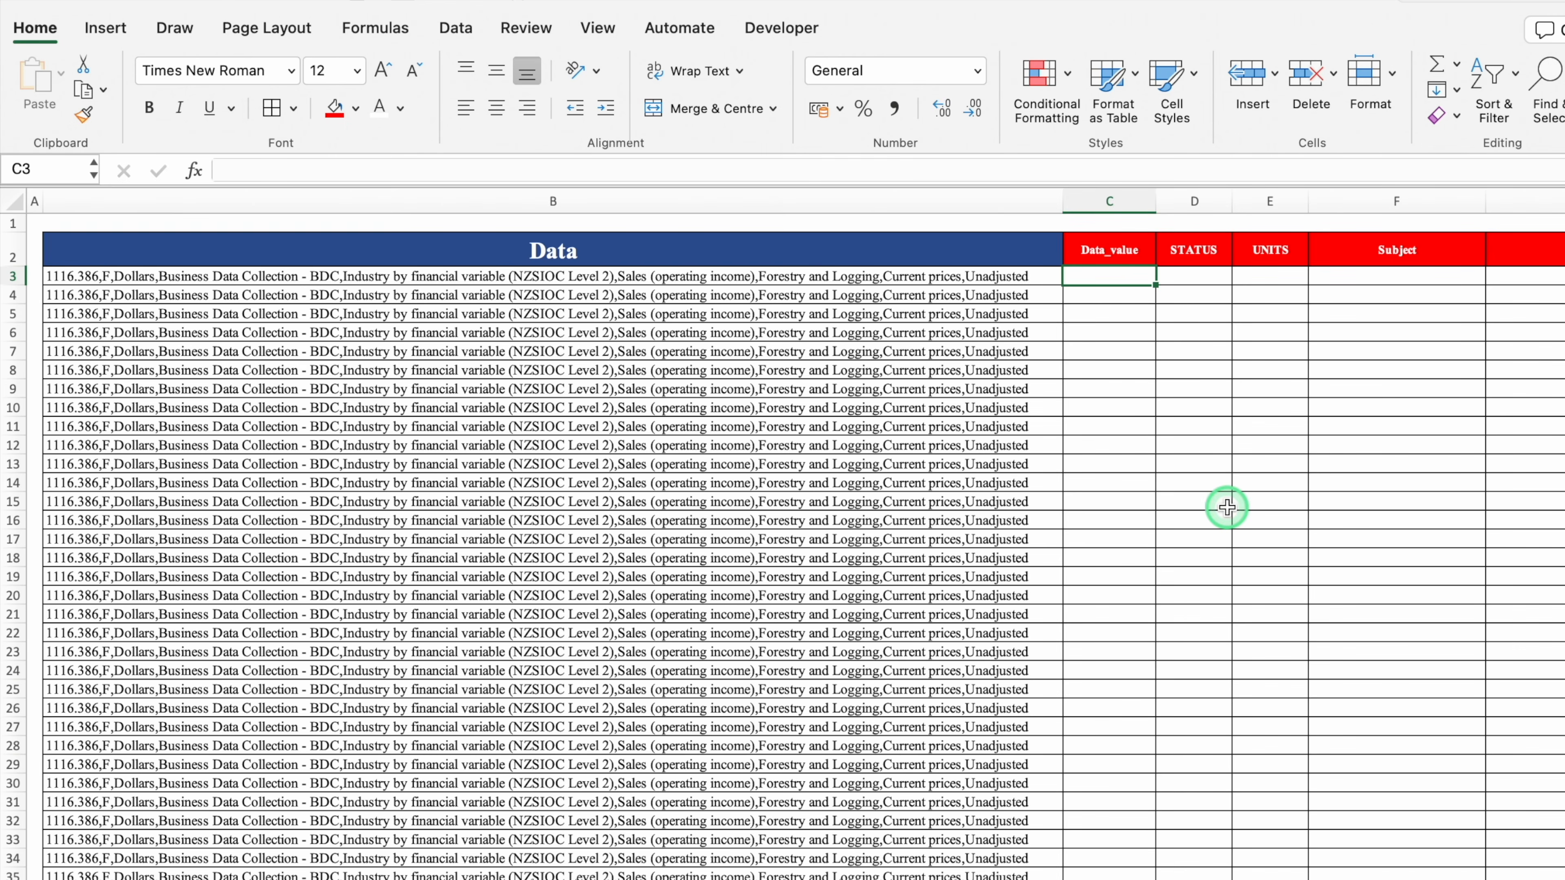
Select the Data column, then its first record in B3, and browse the records
{"action": "left_click", "coordinate": [541, 202]}
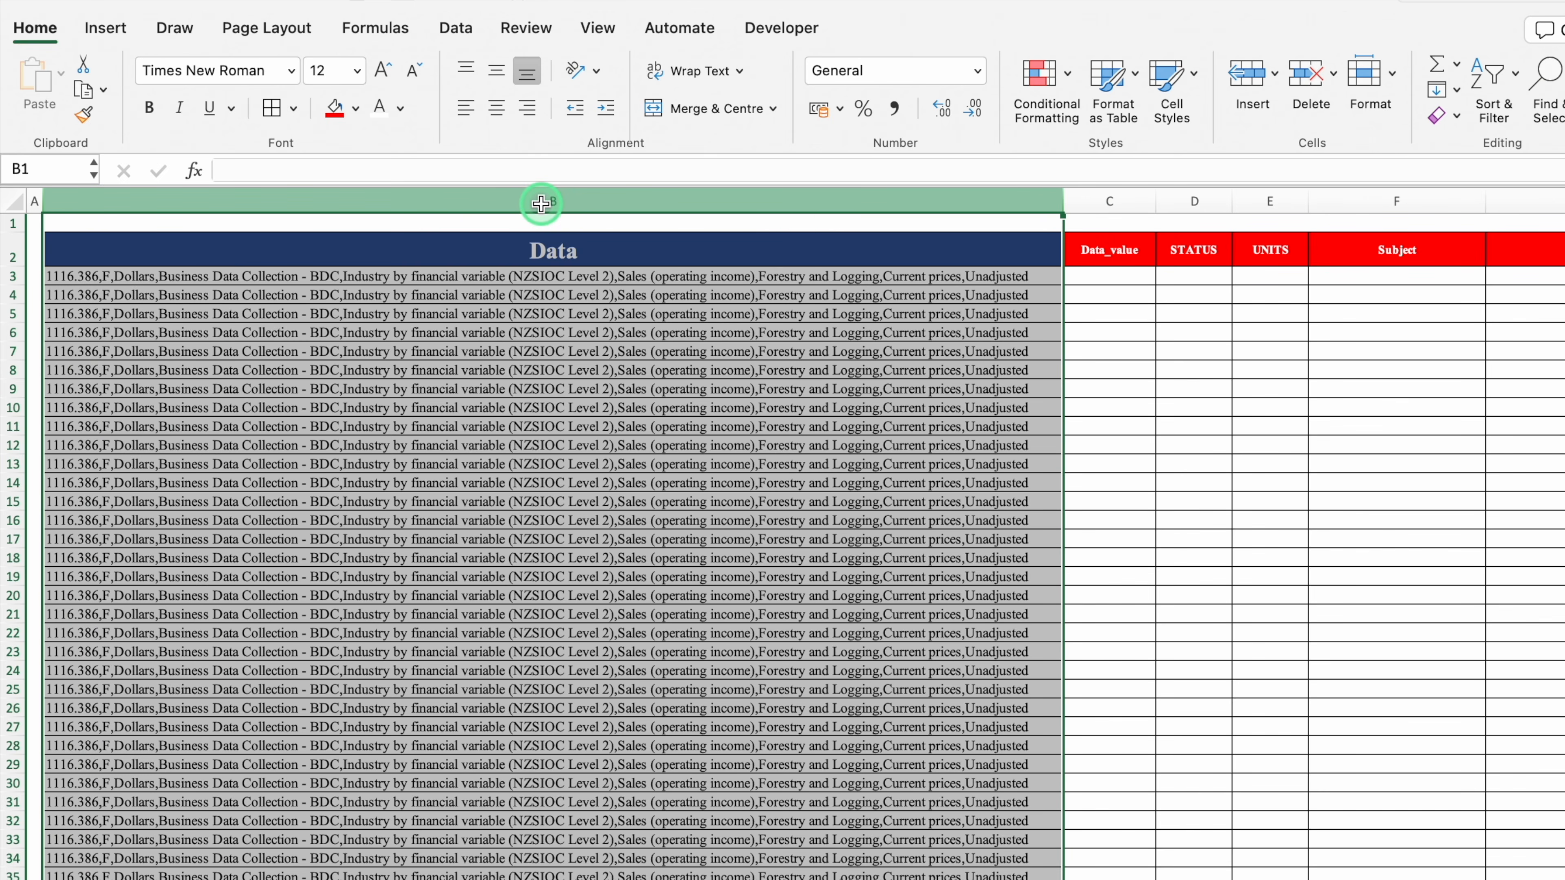
{"action": "left_click", "coordinate": [776, 276]}
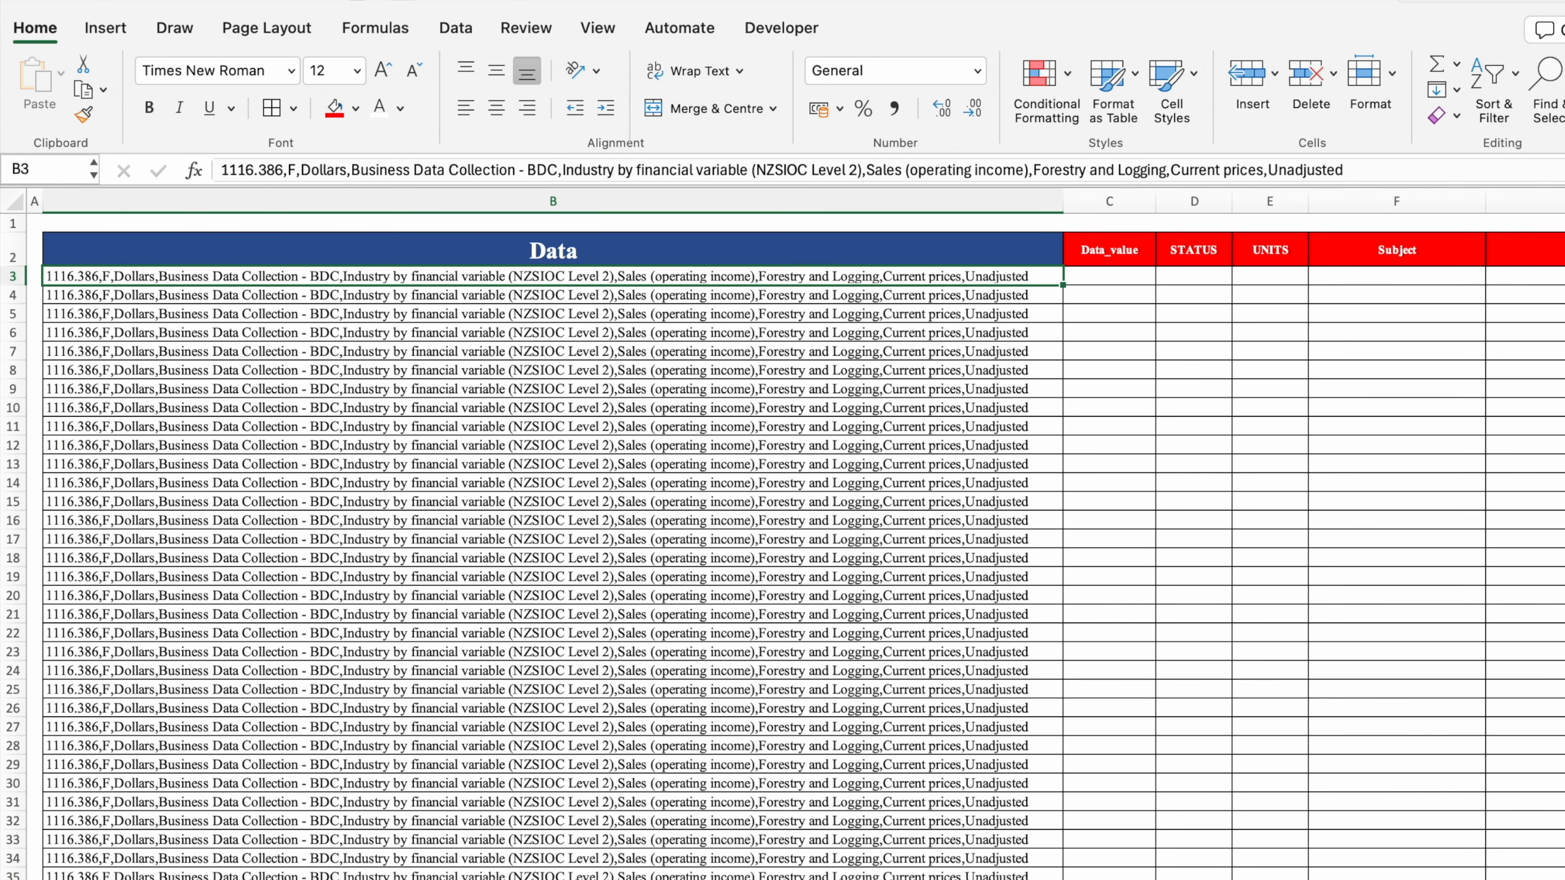
{"action": "scroll", "coordinate": [782, 534], "scroll_direction": "up", "scroll_amount": 8}
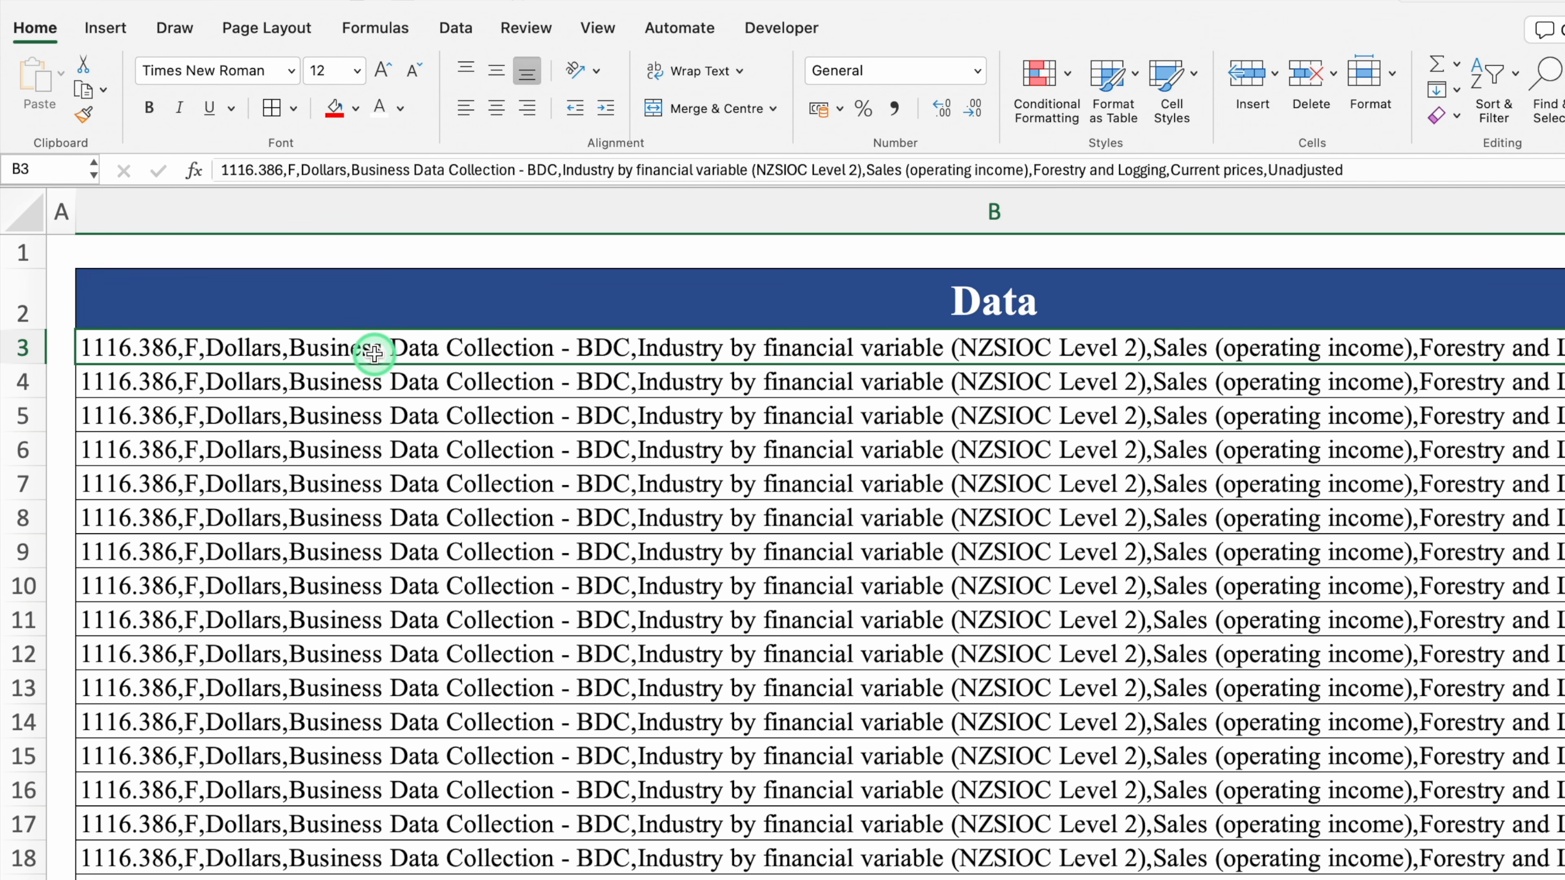
{"action": "scroll", "coordinate": [896, 361], "scroll_direction": "down", "scroll_amount": 6}
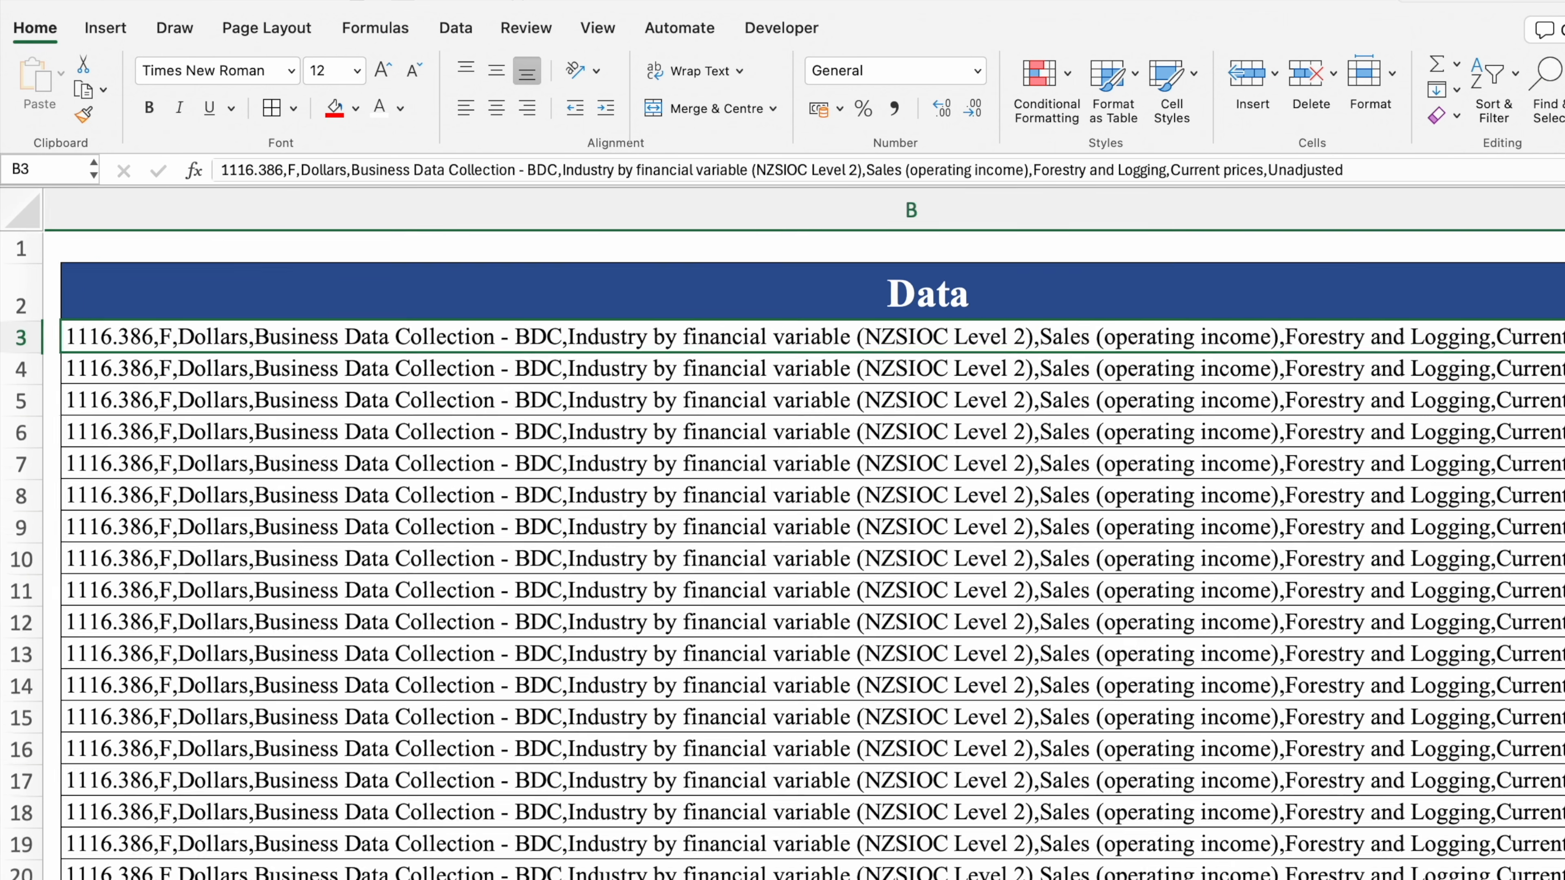
{"action": "scroll", "coordinate": [1173, 790], "scroll_direction": "down", "scroll_amount": 1}
{"action": "scroll", "coordinate": [1063, 610], "scroll_direction": "down", "scroll_amount": 20}
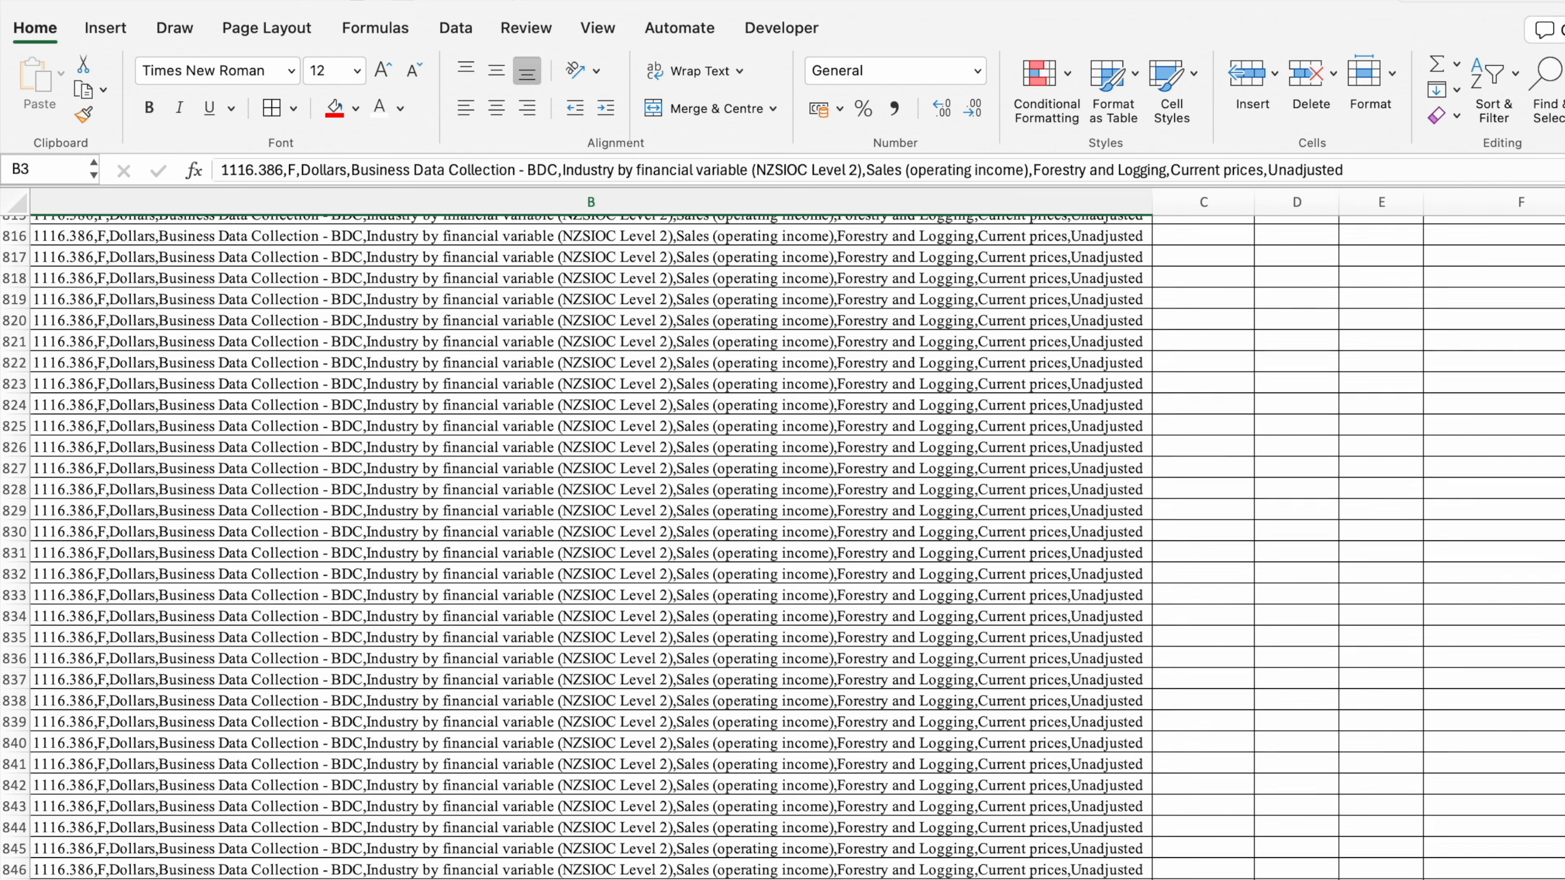
{"action": "scroll", "coordinate": [782, 534], "scroll_direction": "up", "scroll_amount": 20}
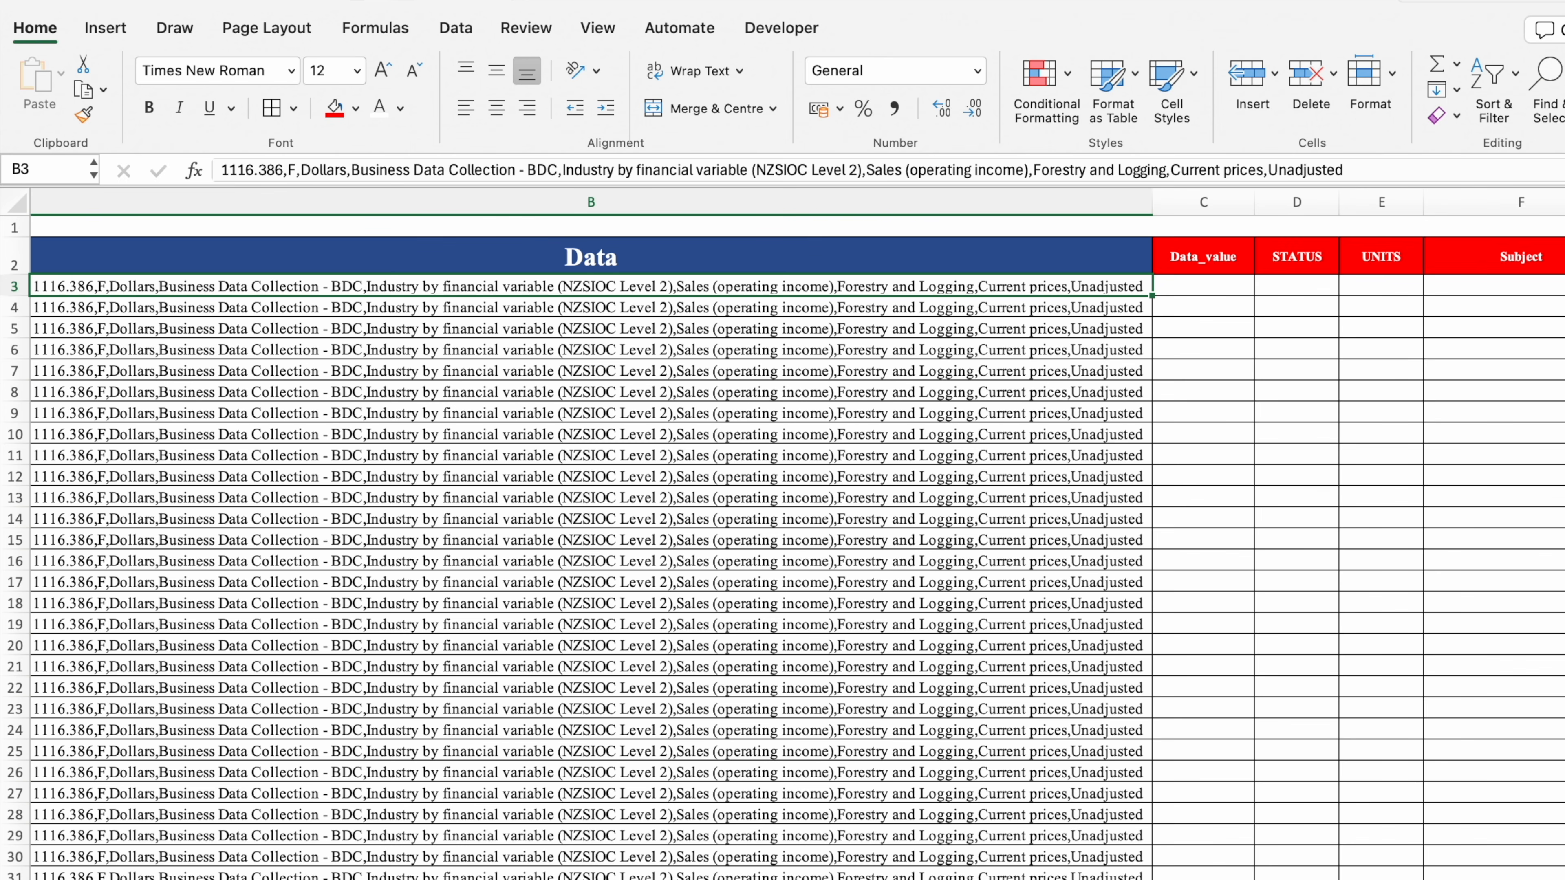
Select the Data records from B3 down to the last row and show the Data tools
{"action": "scroll", "coordinate": [1473, 557], "scroll_direction": "right", "scroll_amount": 10}
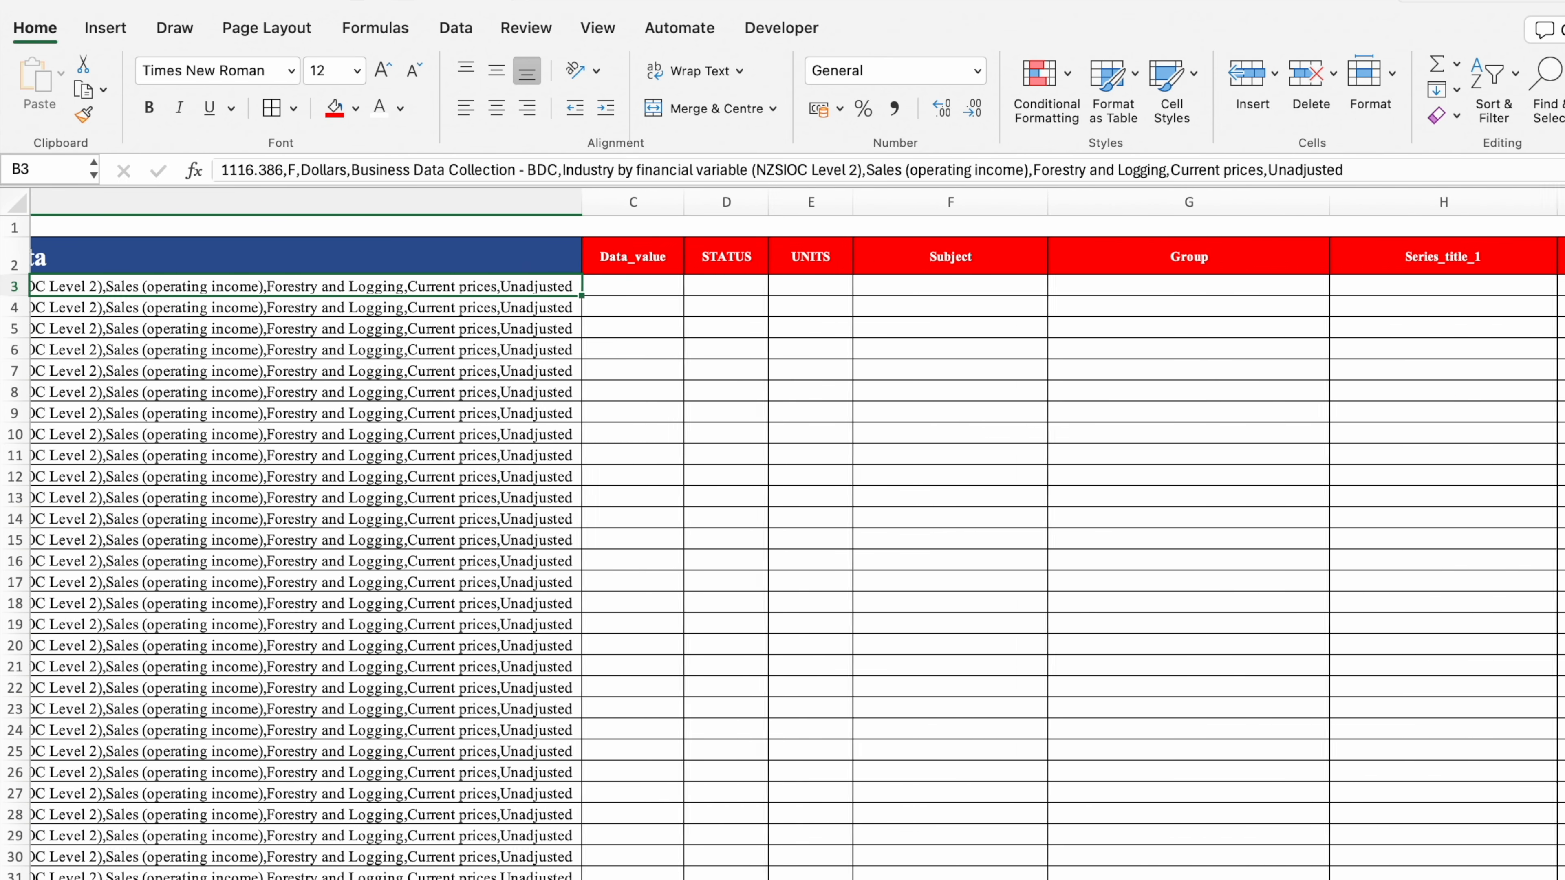
{"action": "scroll", "coordinate": [937, 629], "scroll_direction": "right", "scroll_amount": 3}
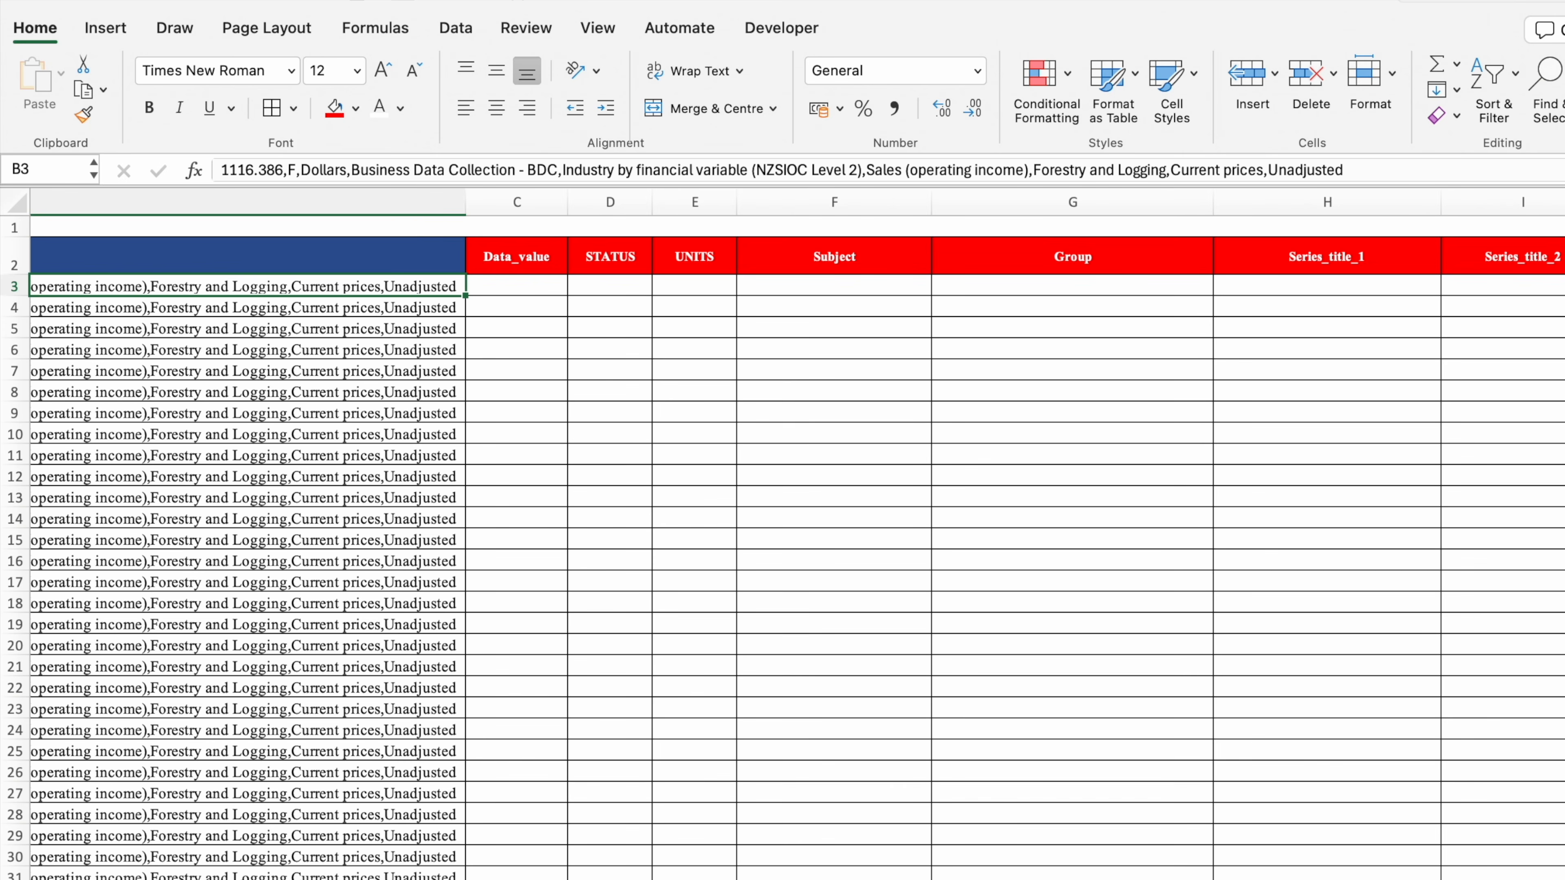
{"action": "scroll", "coordinate": [421, 552], "scroll_direction": "left", "scroll_amount": 6}
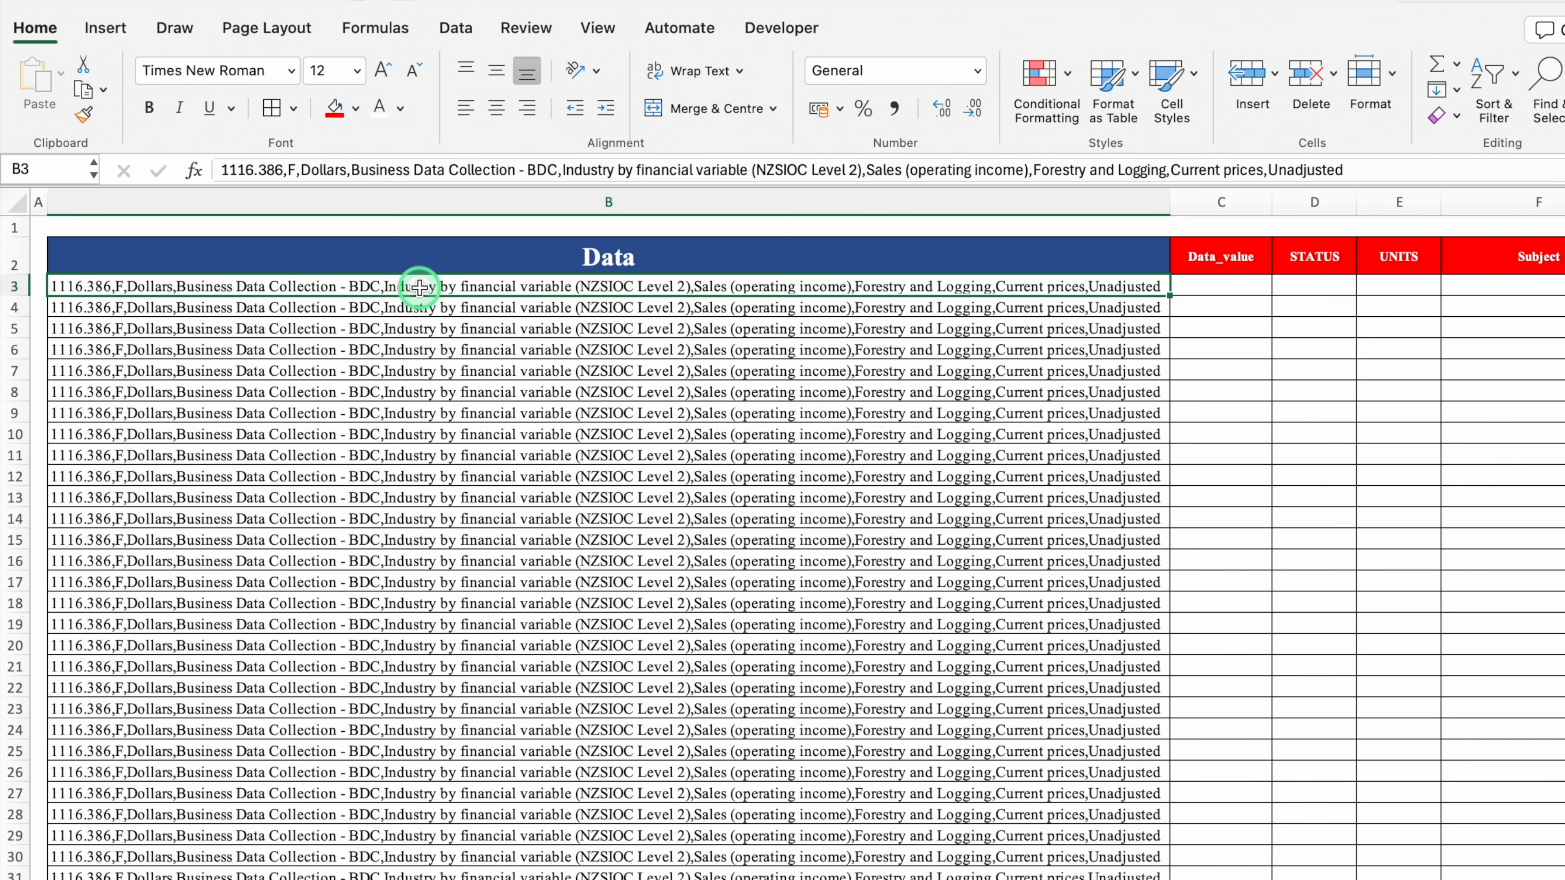
{"action": "key", "text": "super+shift+Down"}
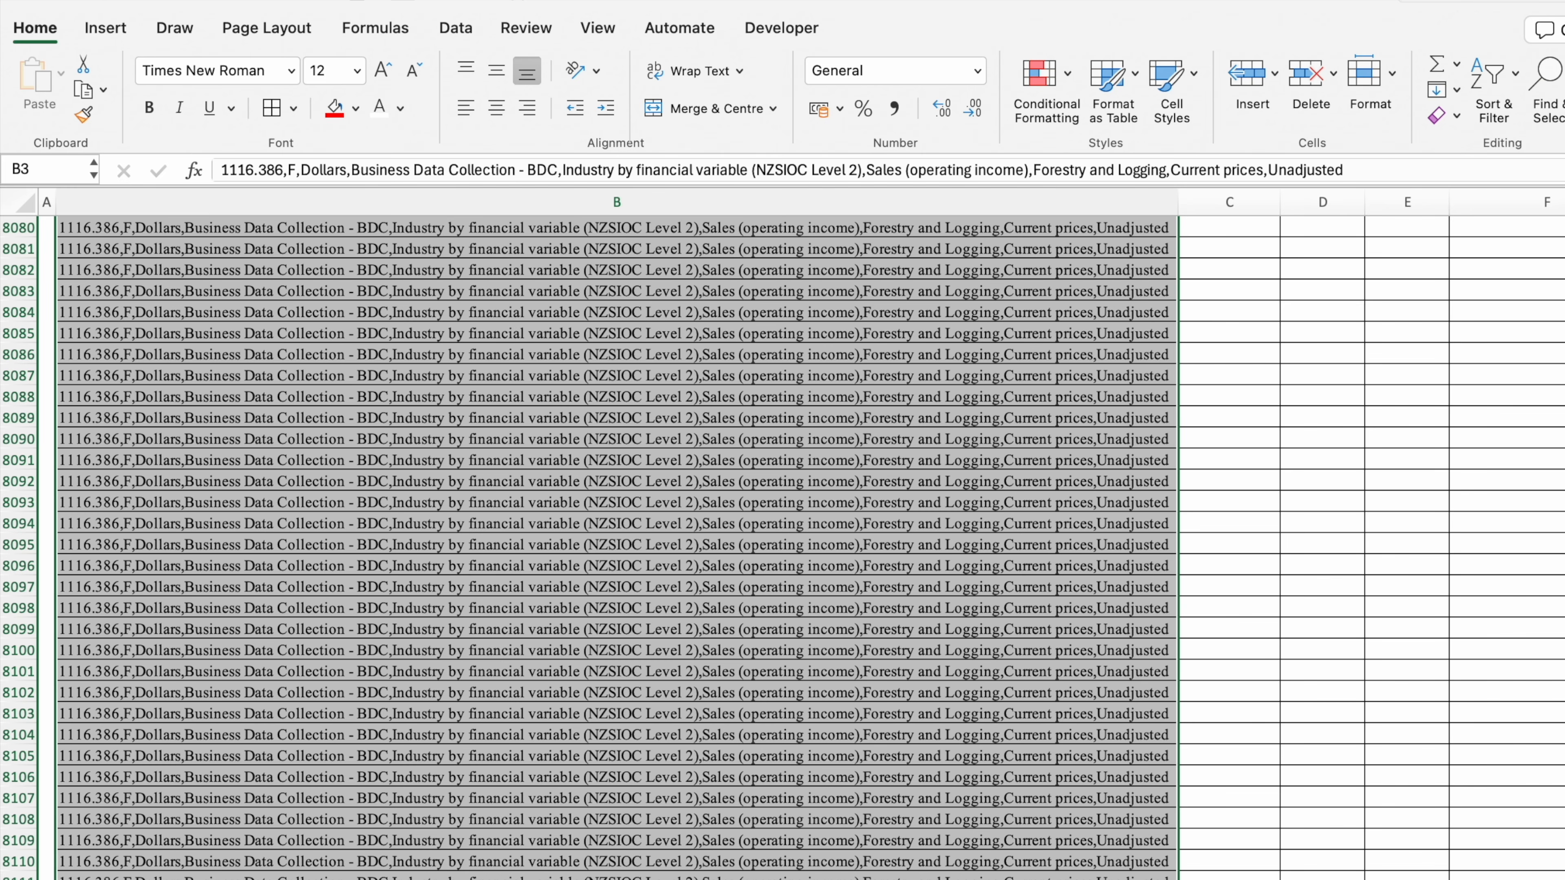
{"action": "scroll", "coordinate": [882, 542], "scroll_direction": "up", "scroll_amount": 20}
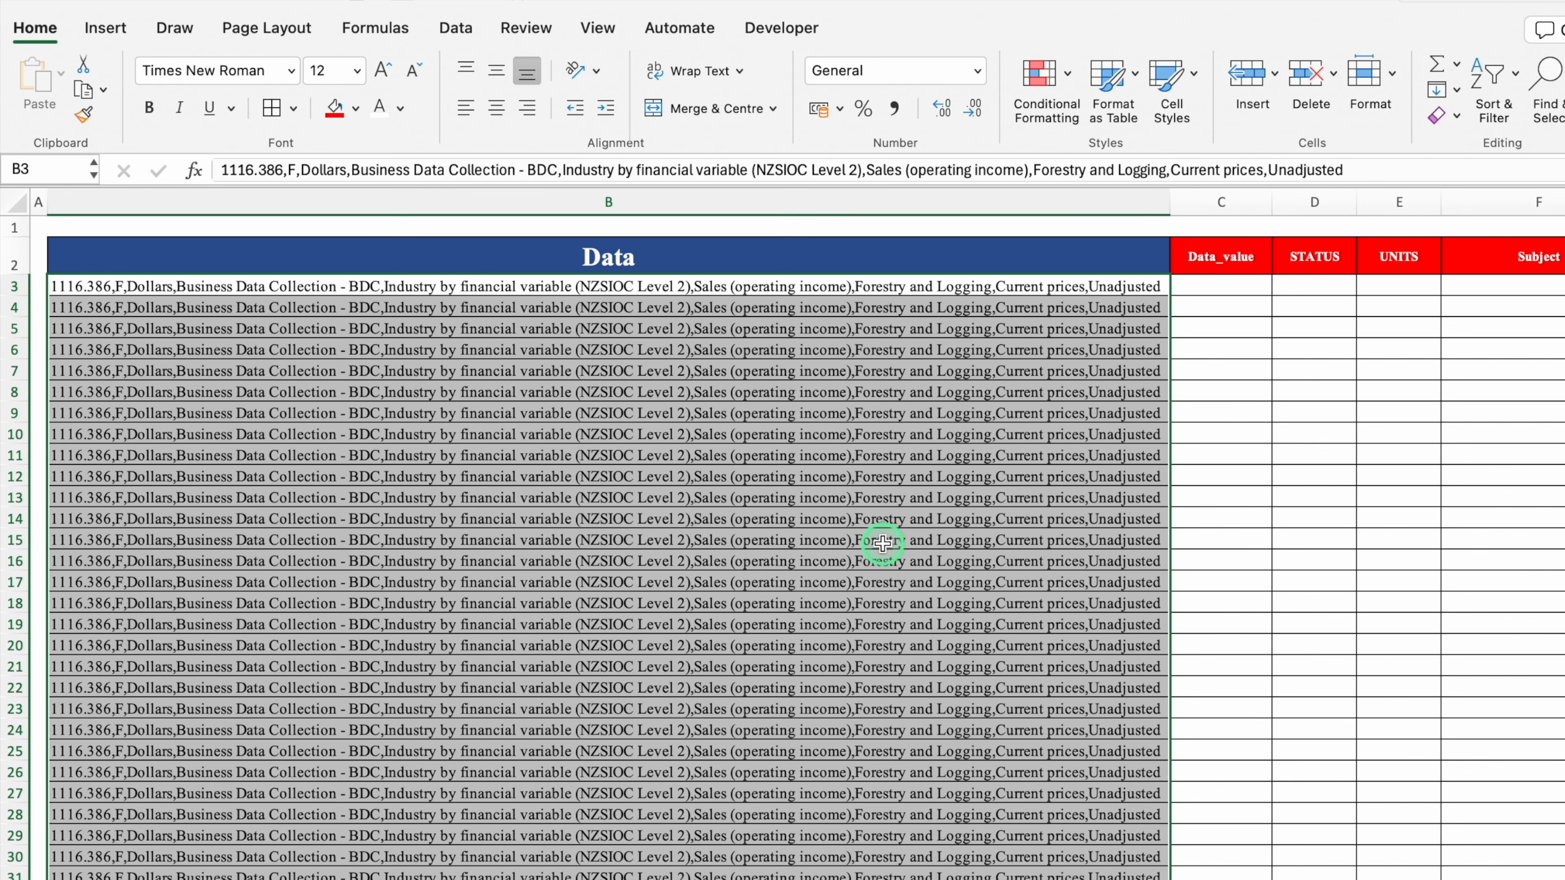
{"action": "left_click", "coordinate": [458, 29]}
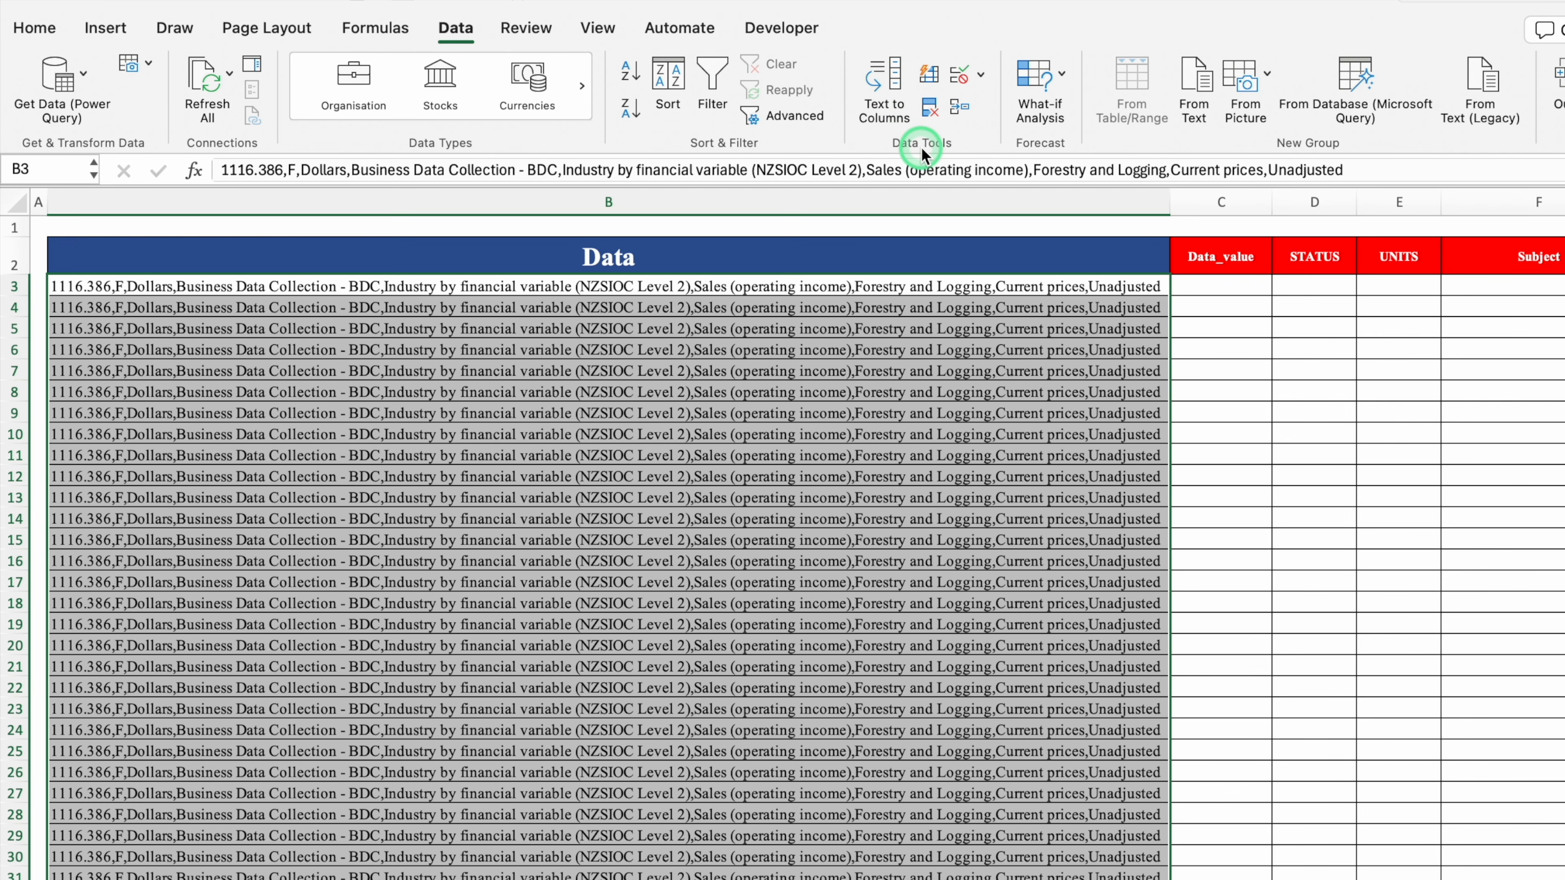
Start Text to Columns and choose Delimited as the original data type
{"action": "left_click", "coordinate": [892, 86]}
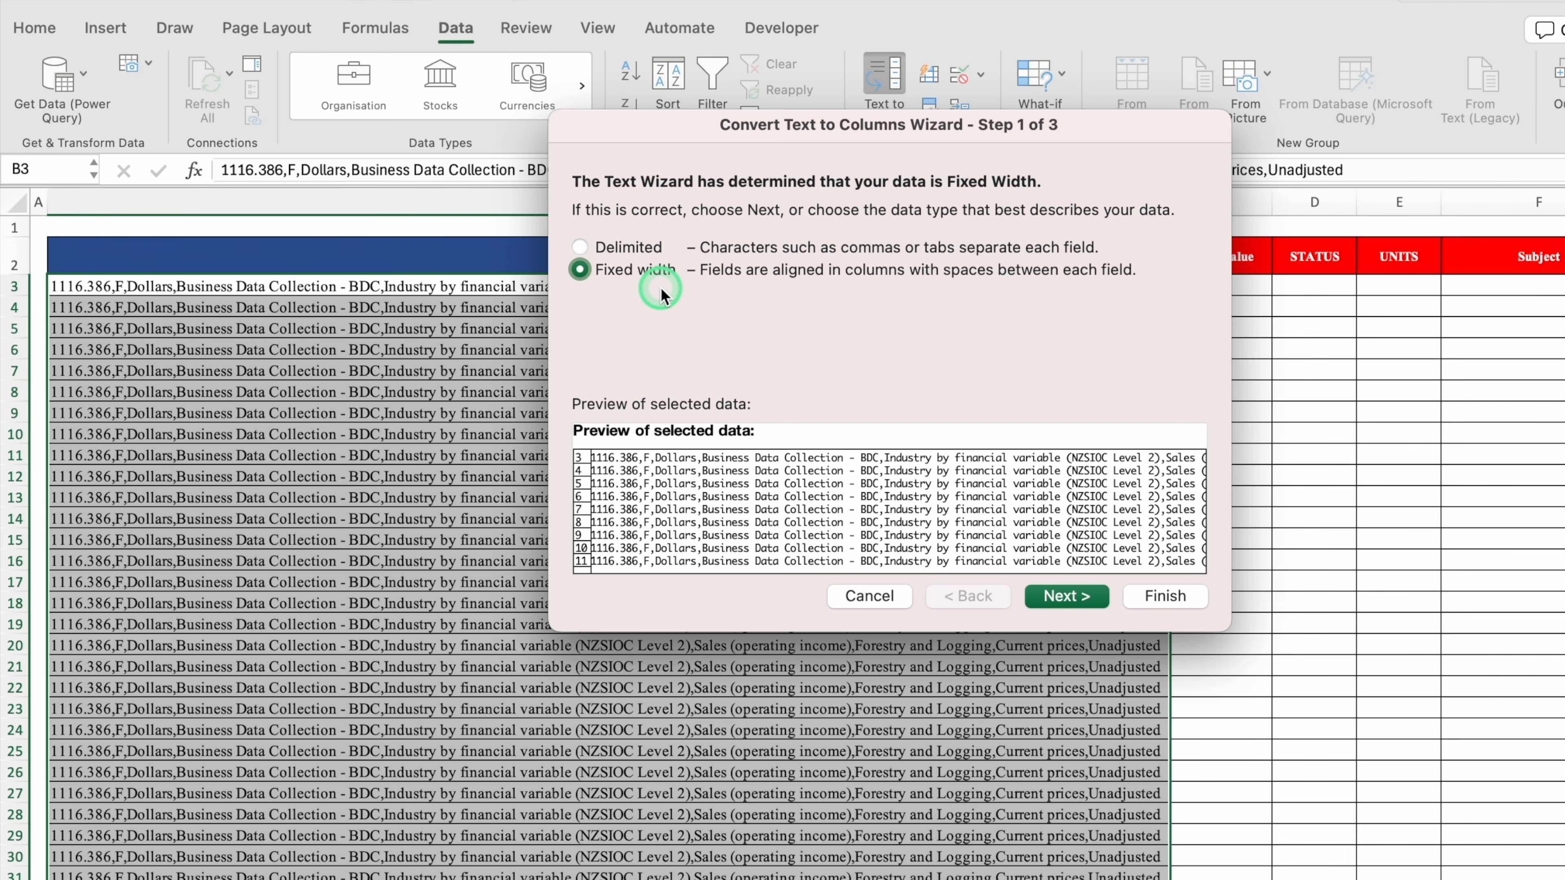
{"action": "left_click", "coordinate": [581, 246]}
{"action": "left_click", "coordinate": [1050, 561]}
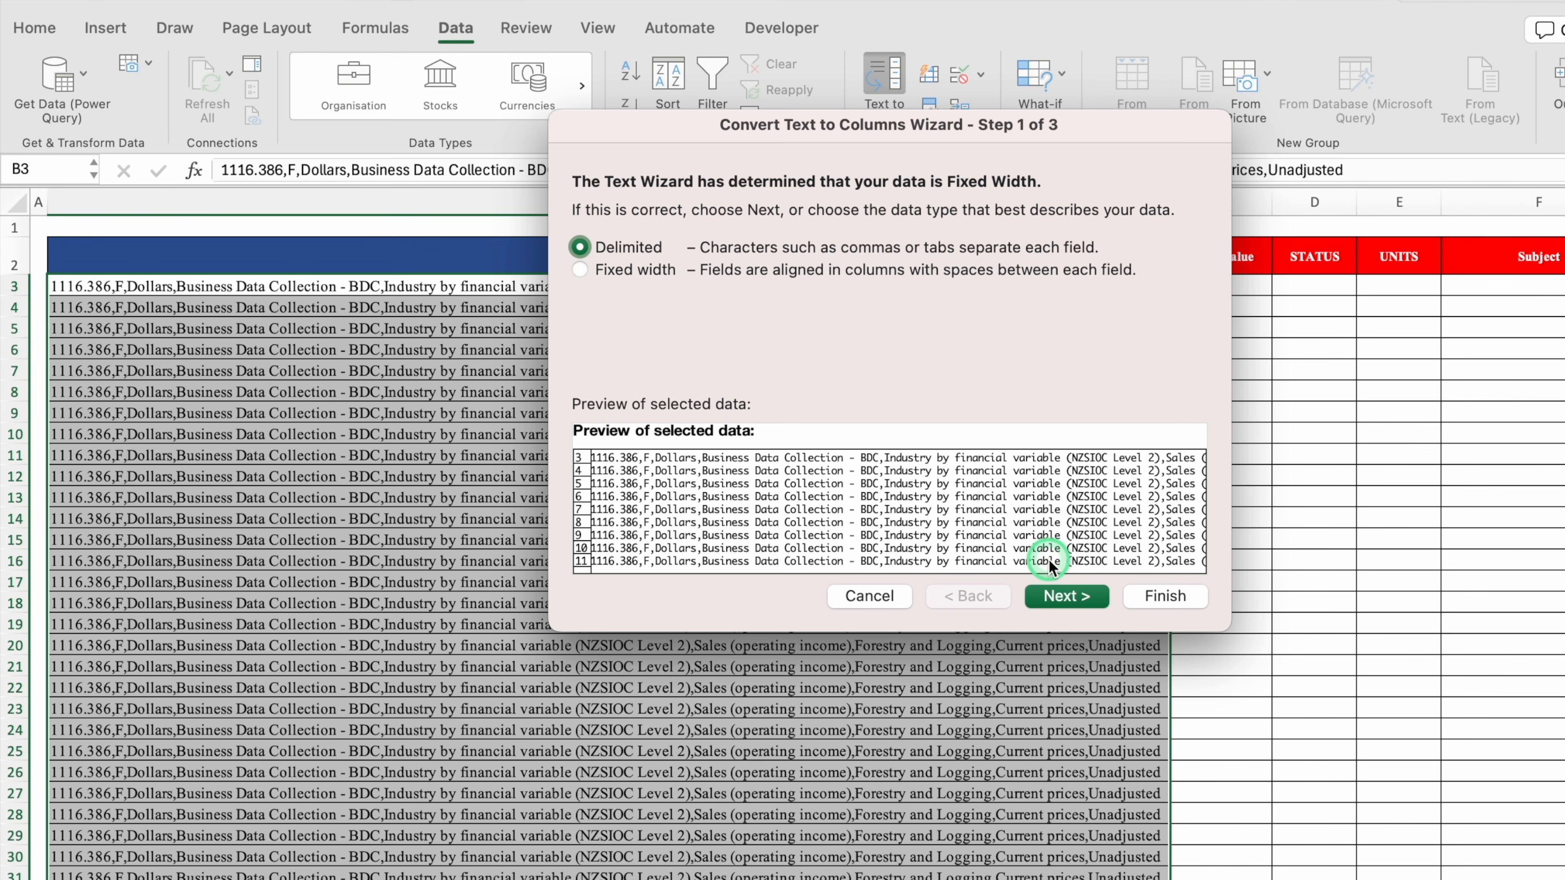
{"action": "left_click", "coordinate": [1069, 596]}
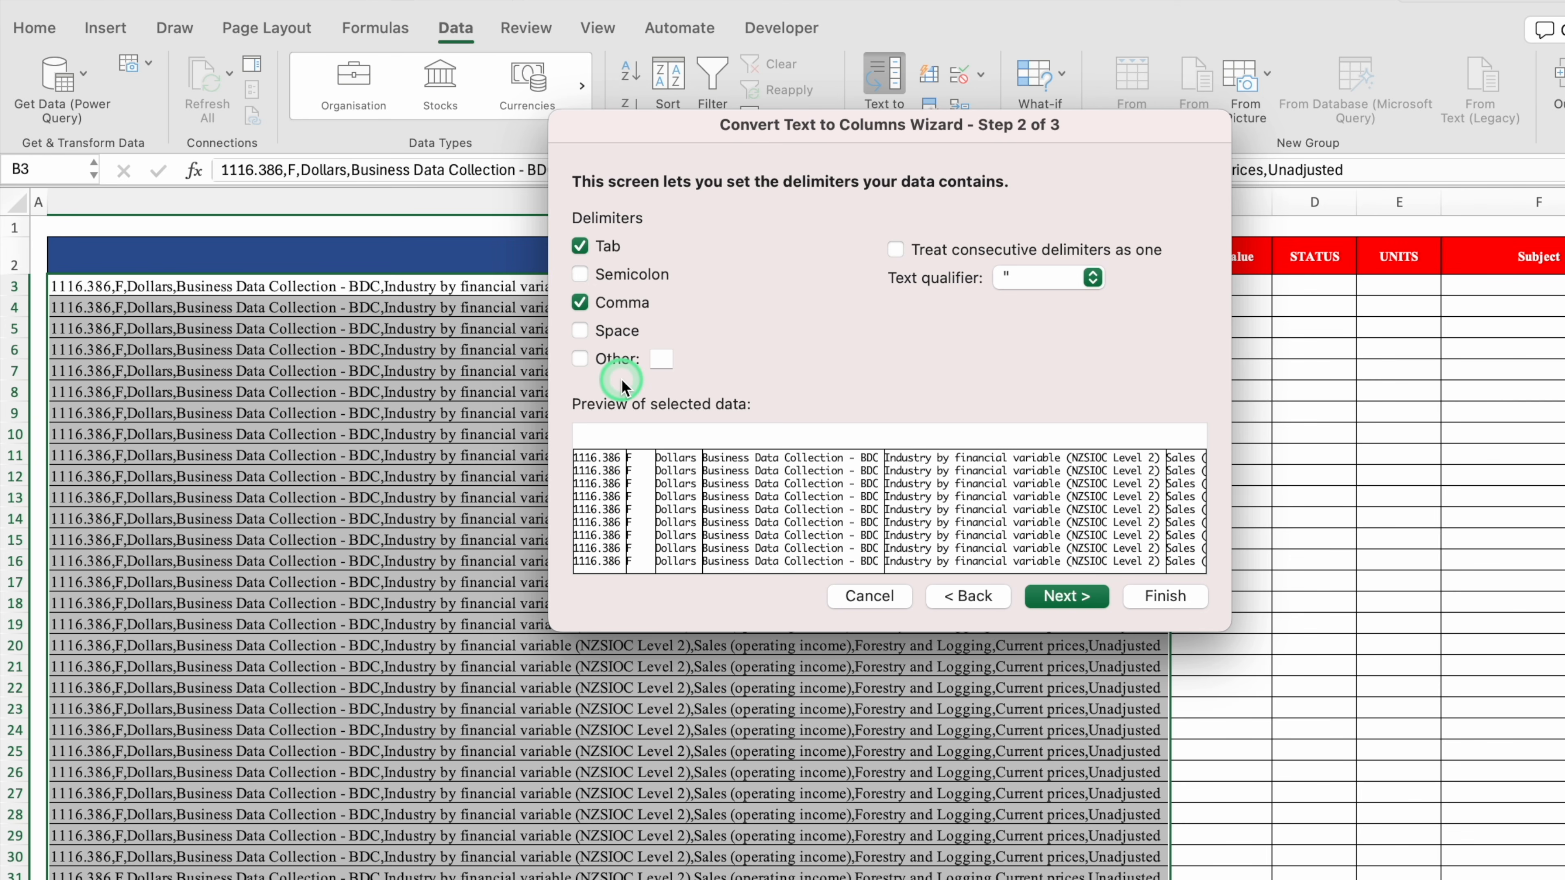
Use Comma as the only delimiter and keep General as the column data format
{"action": "left_click", "coordinate": [579, 301]}
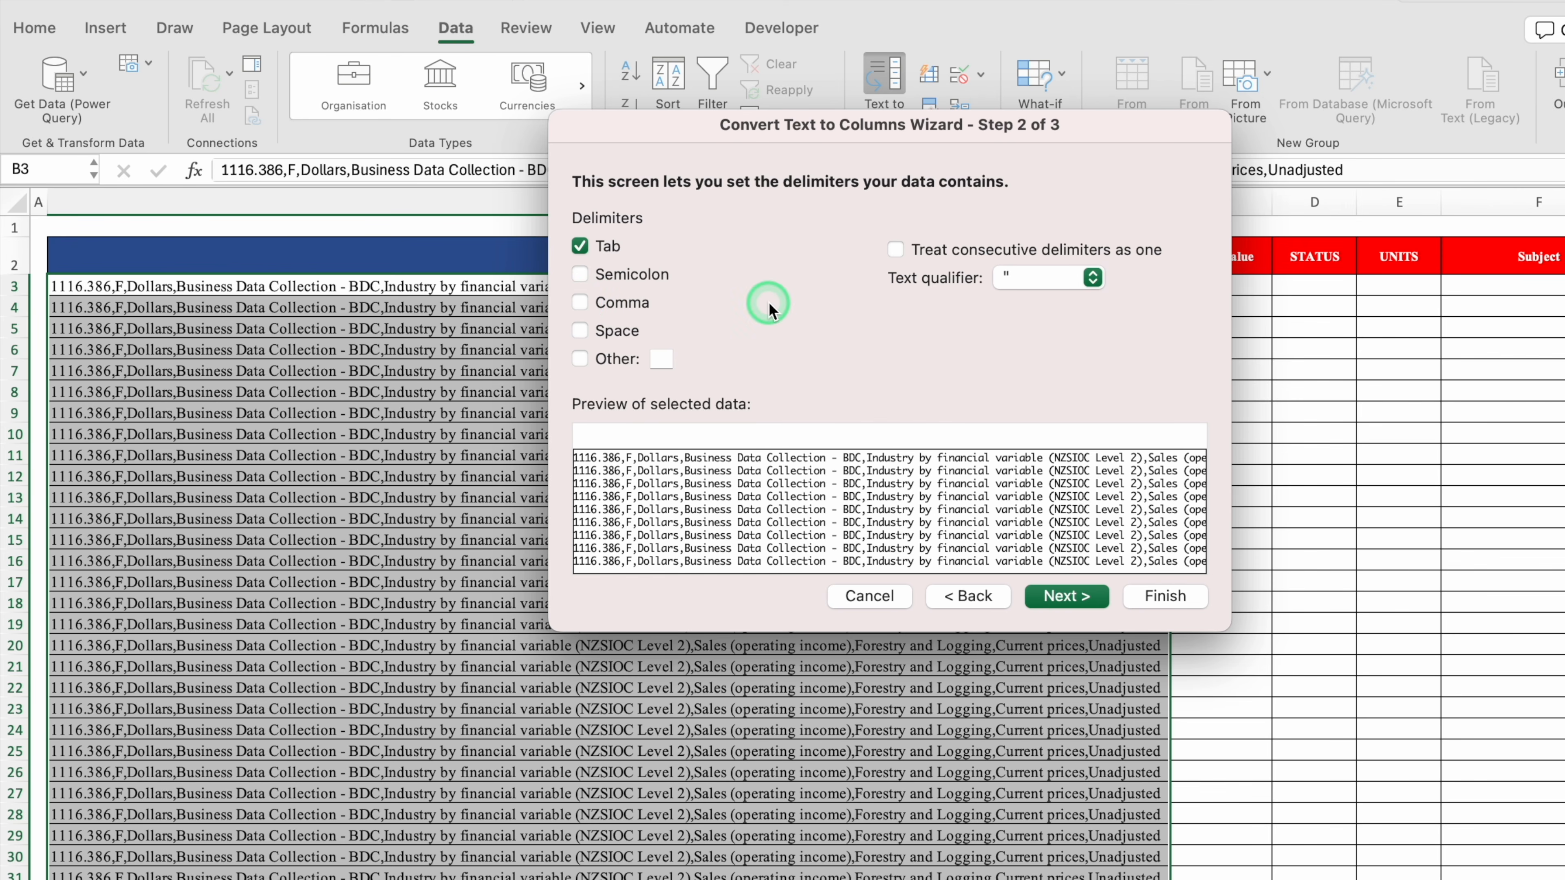
{"action": "left_click", "coordinate": [580, 303]}
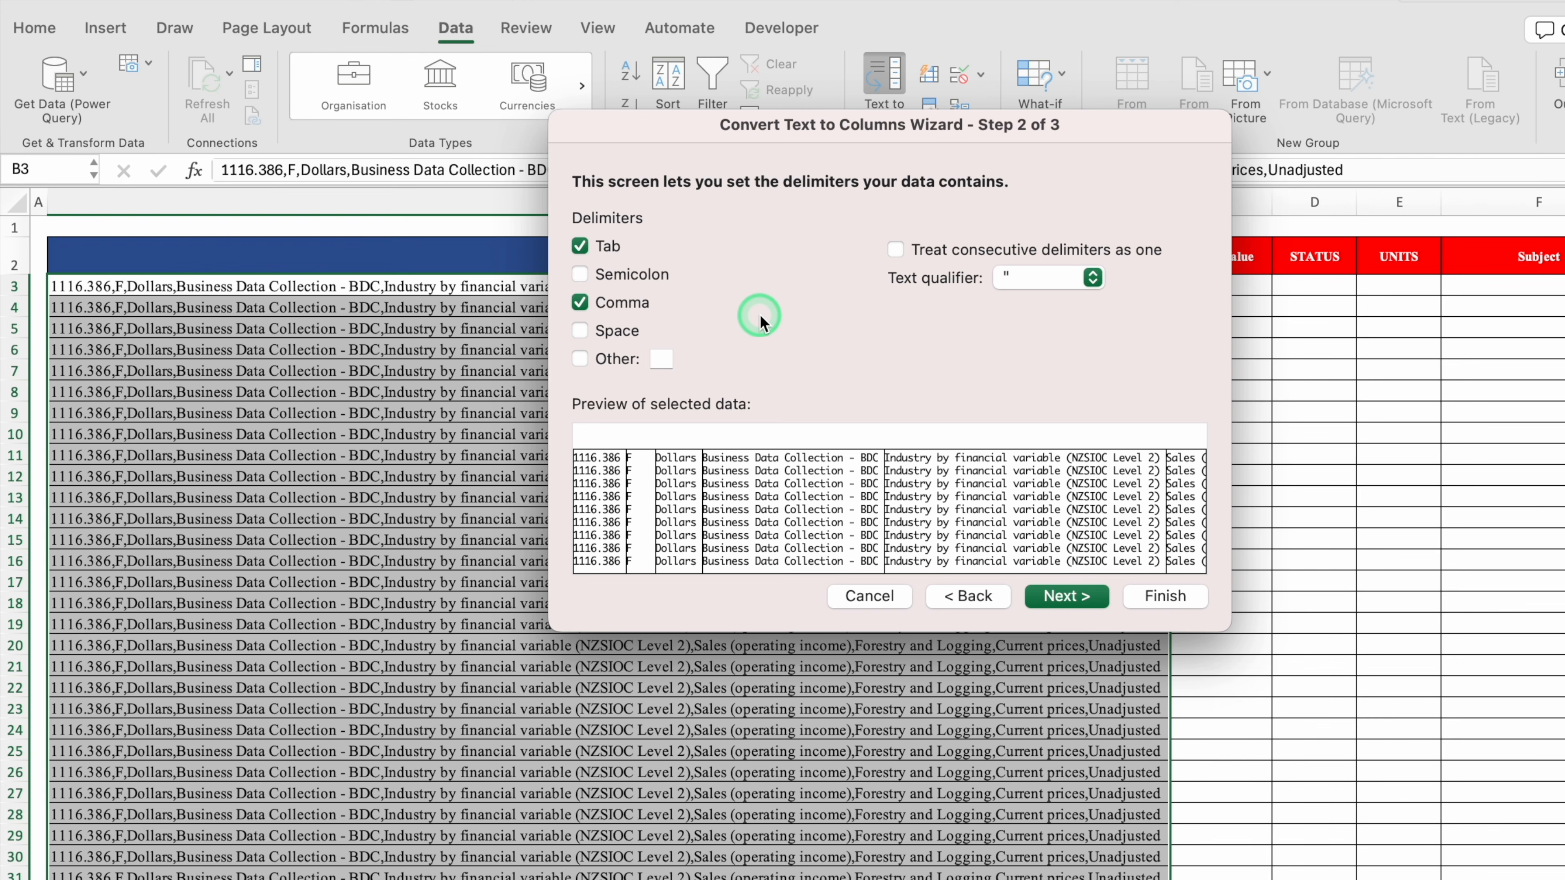
{"action": "left_click", "coordinate": [580, 359]}
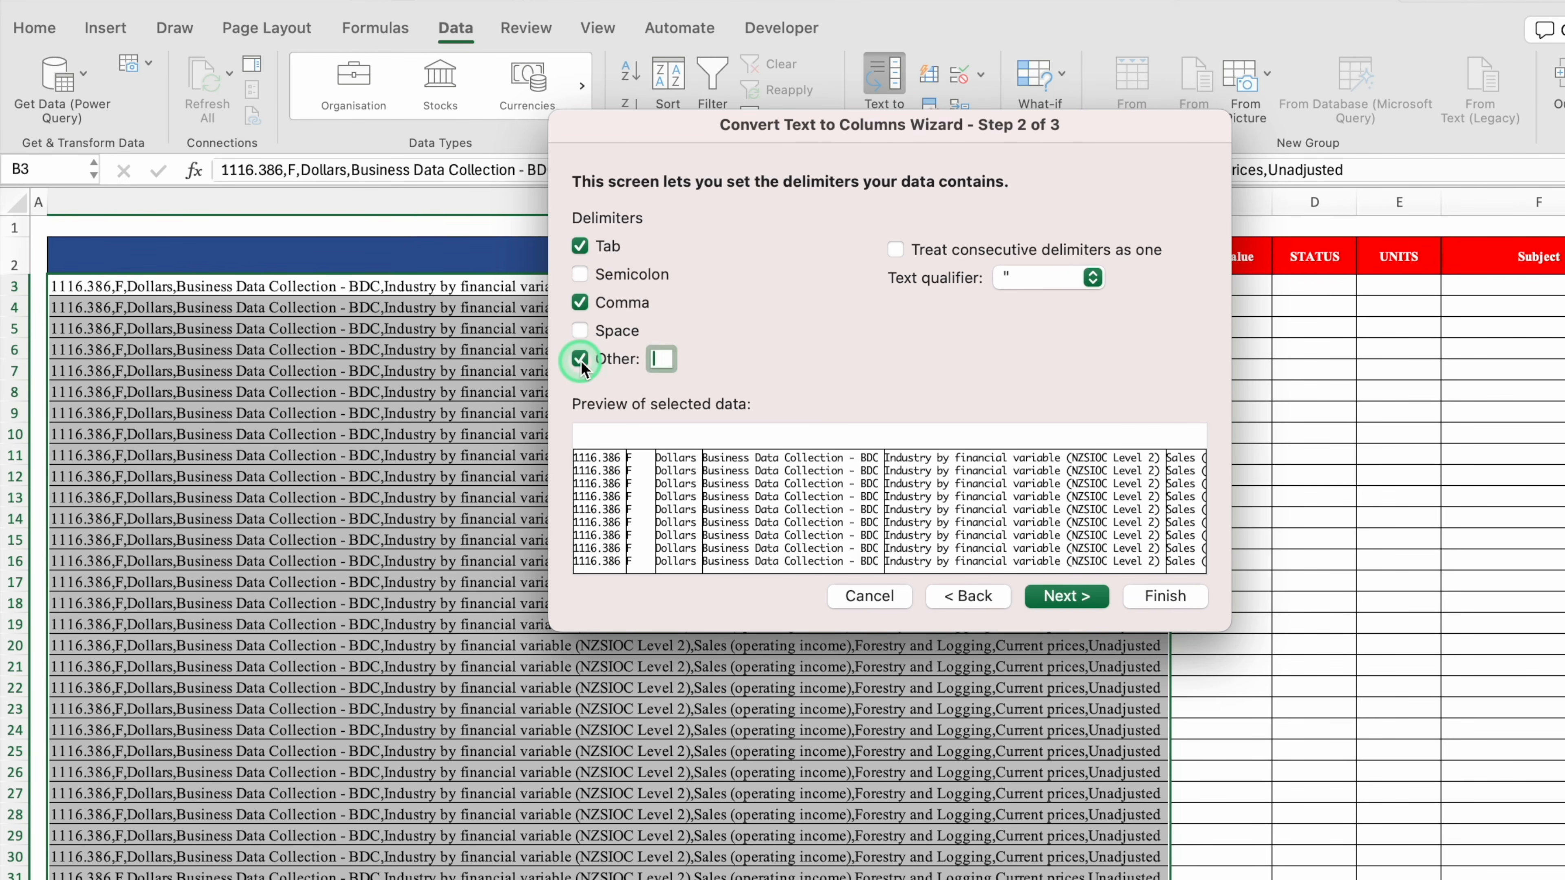
{"action": "left_click", "coordinate": [657, 361]}
{"action": "left_click", "coordinate": [670, 358]}
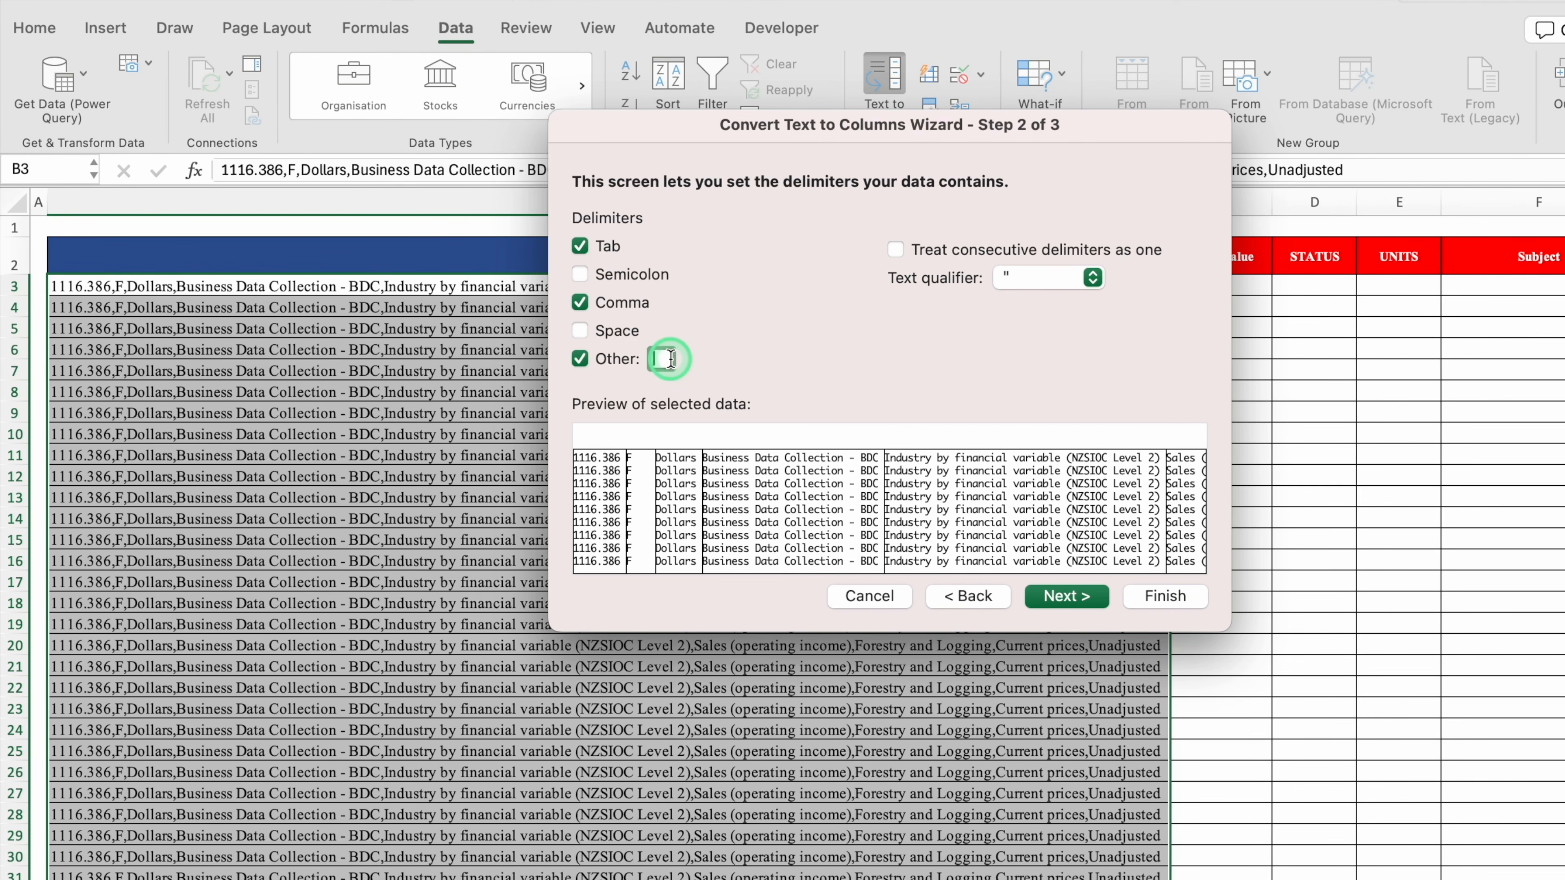
{"action": "left_click", "coordinate": [580, 359]}
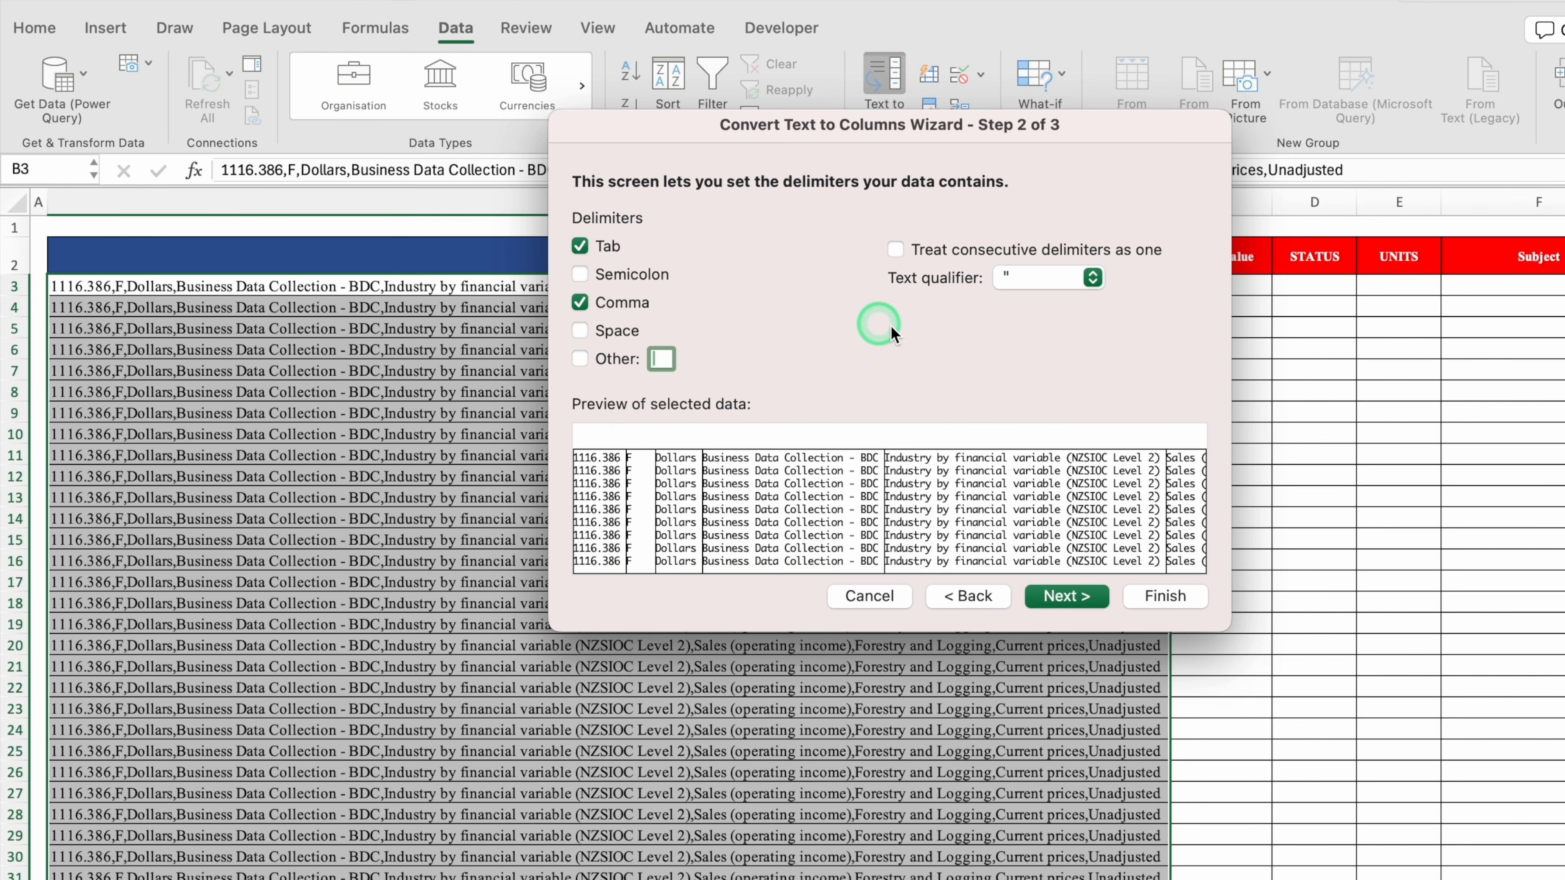
{"action": "left_click", "coordinate": [1069, 601]}
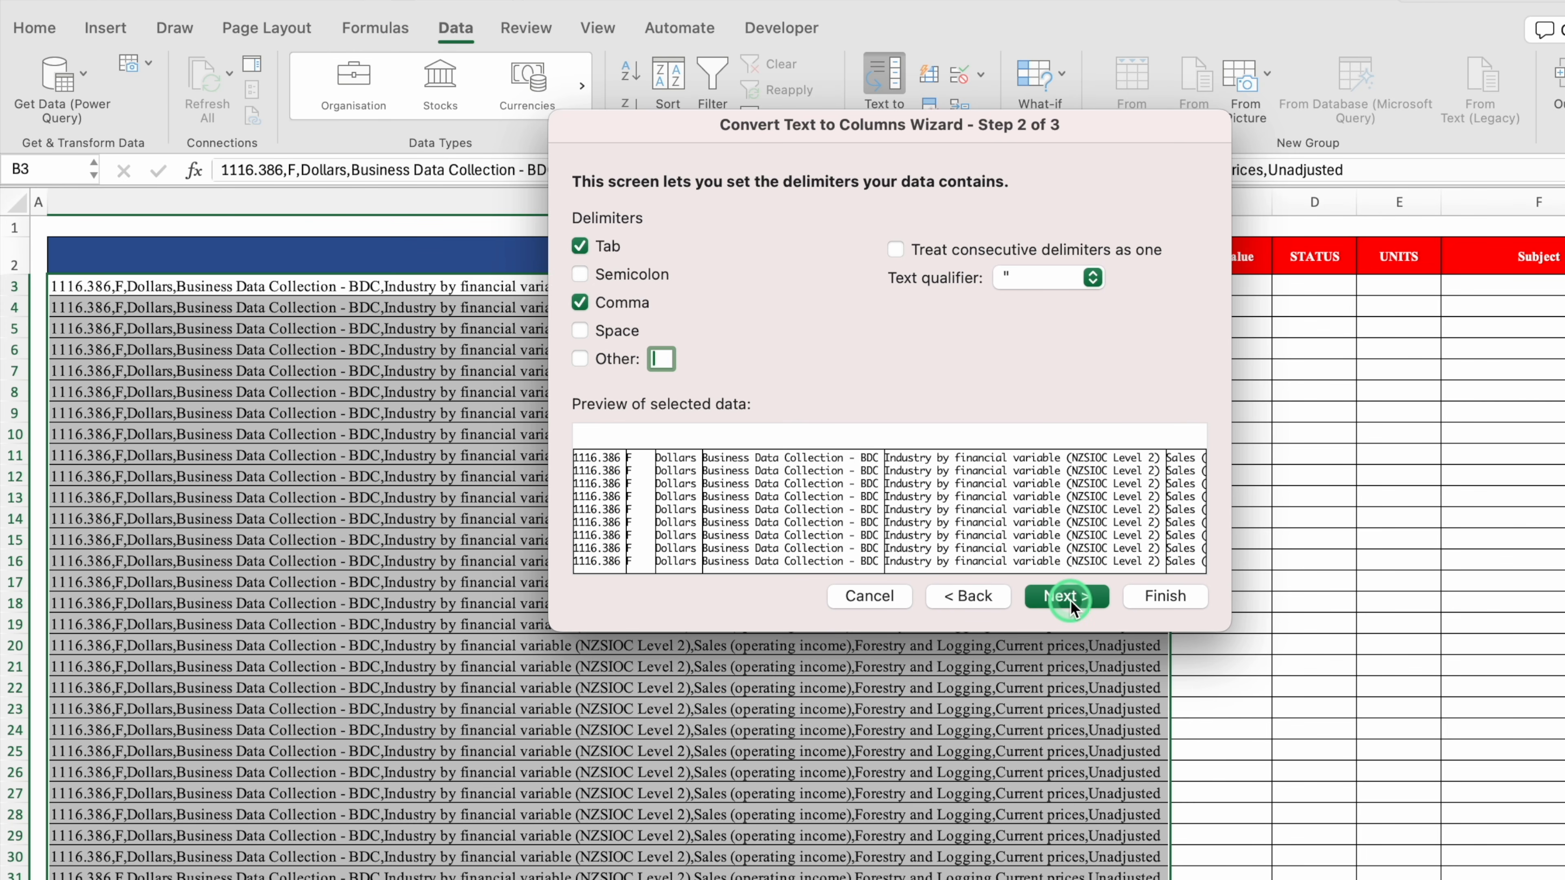
{"action": "left_click", "coordinate": [628, 249]}
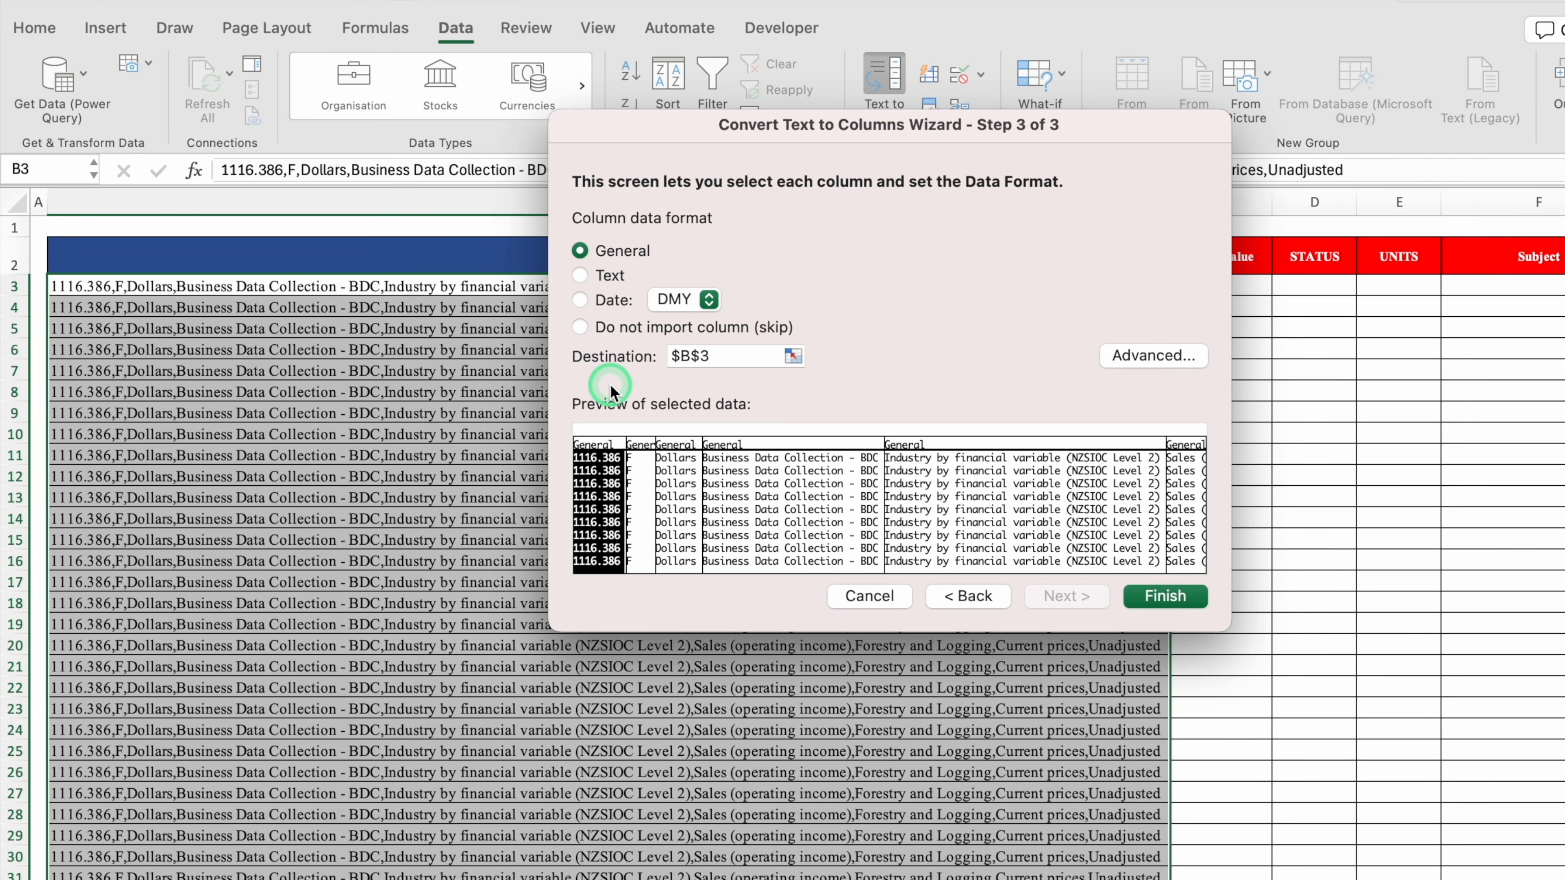
Change the split destination from $B$3 to C3, finish, and confirm replacing existing cells
{"action": "left_click_drag", "start_coordinate": [857, 129], "coordinate": [858, 379]}
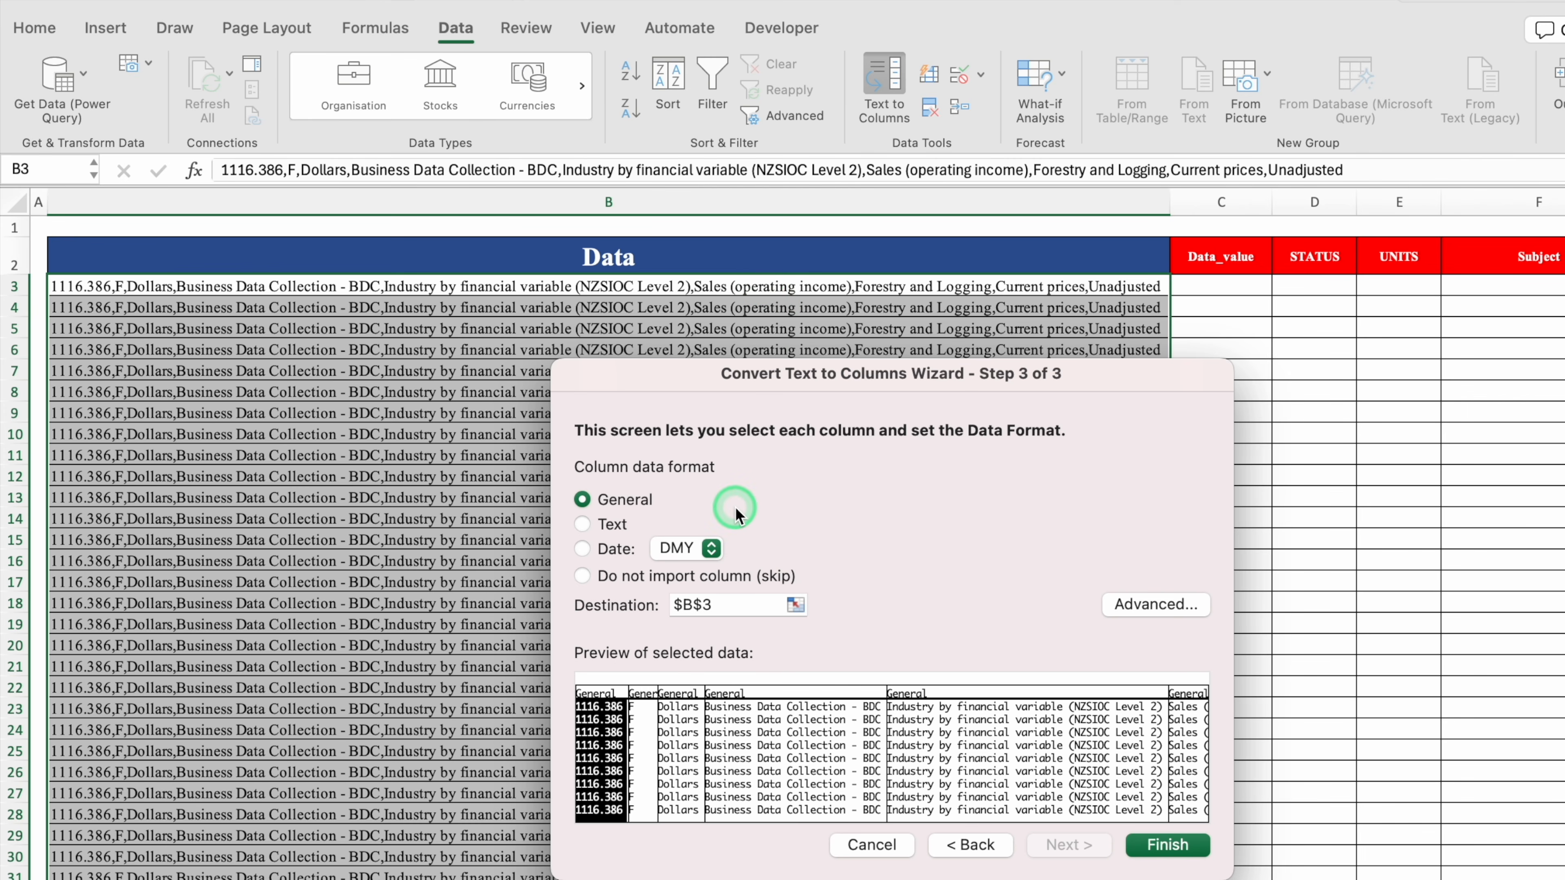
{"action": "left_click", "coordinate": [730, 604]}
{"action": "key", "text": "BackSpace"}
{"action": "key", "text": "BackSpace"}
{"action": "key", "text": "BackSpace"}
{"action": "key", "text": "BackSpace"}
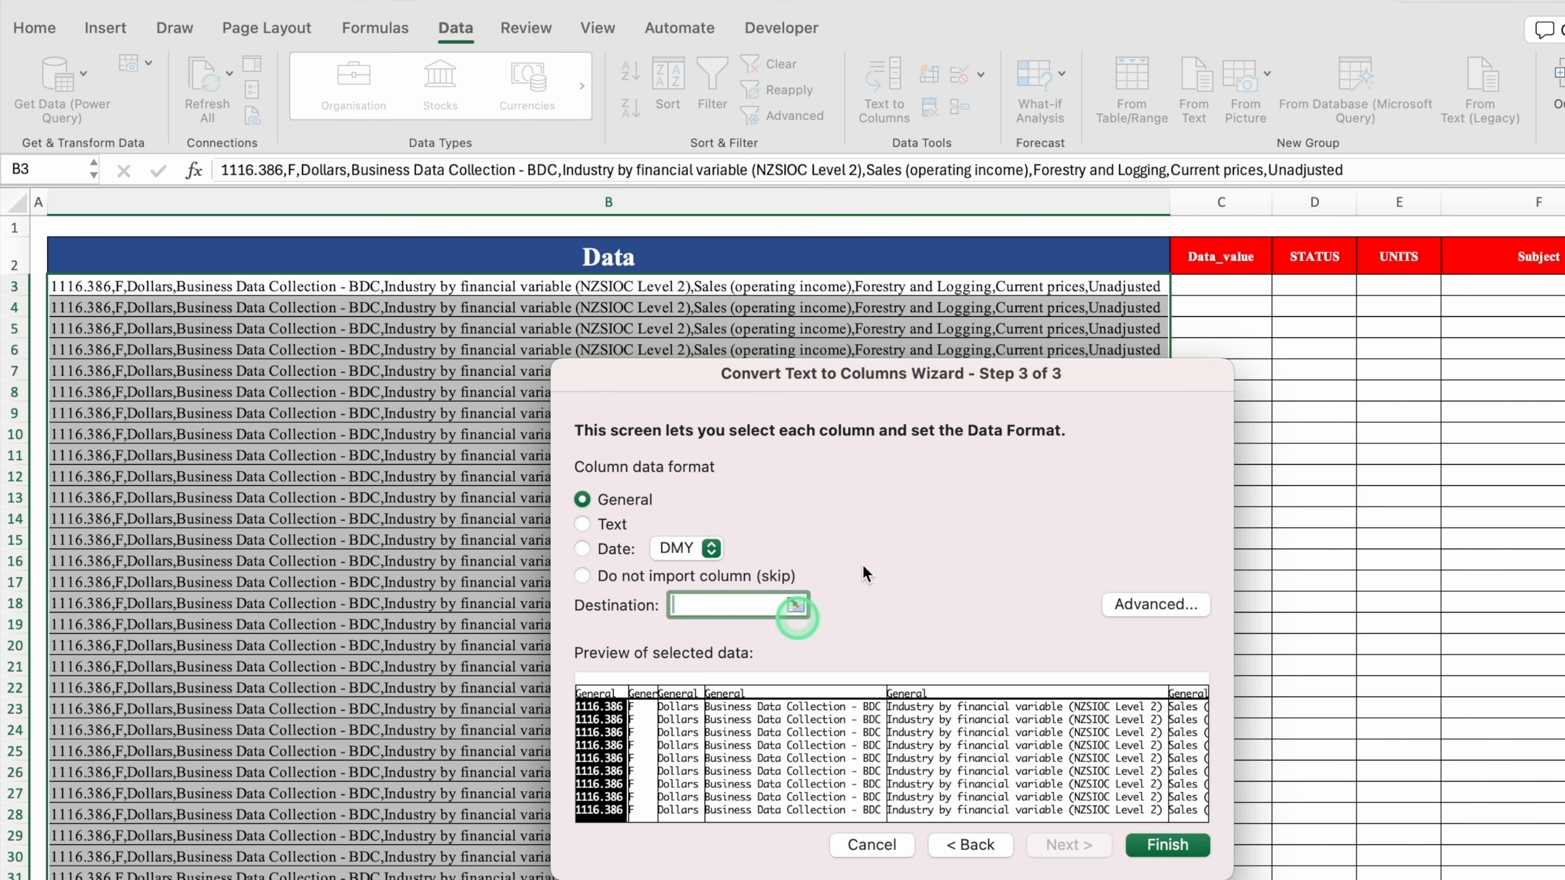
{"action": "left_click", "coordinate": [1211, 285]}
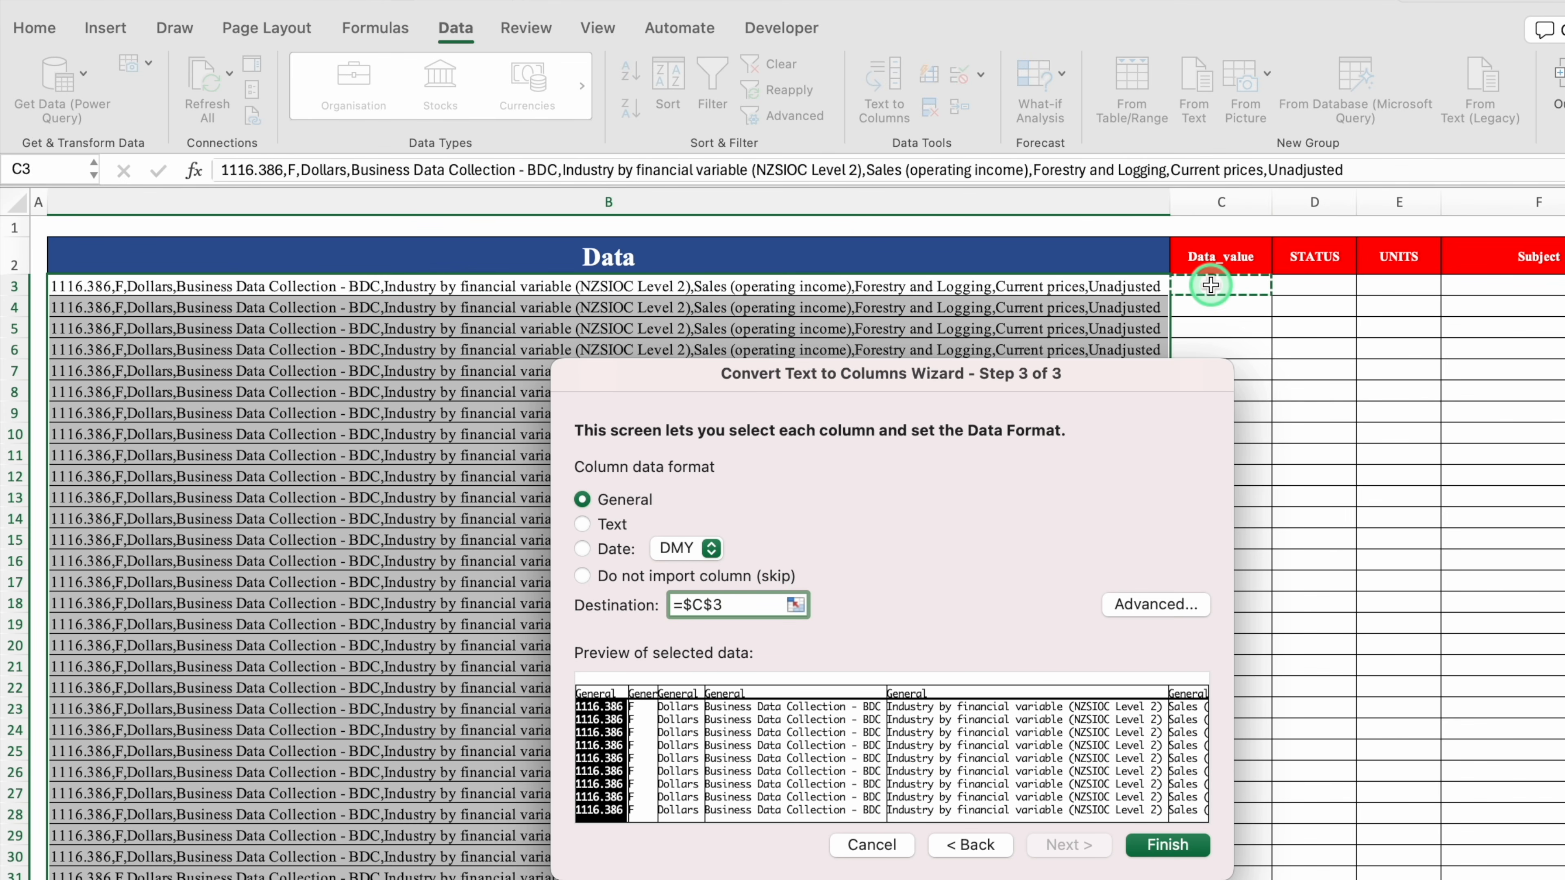
{"action": "left_click", "coordinate": [1179, 849]}
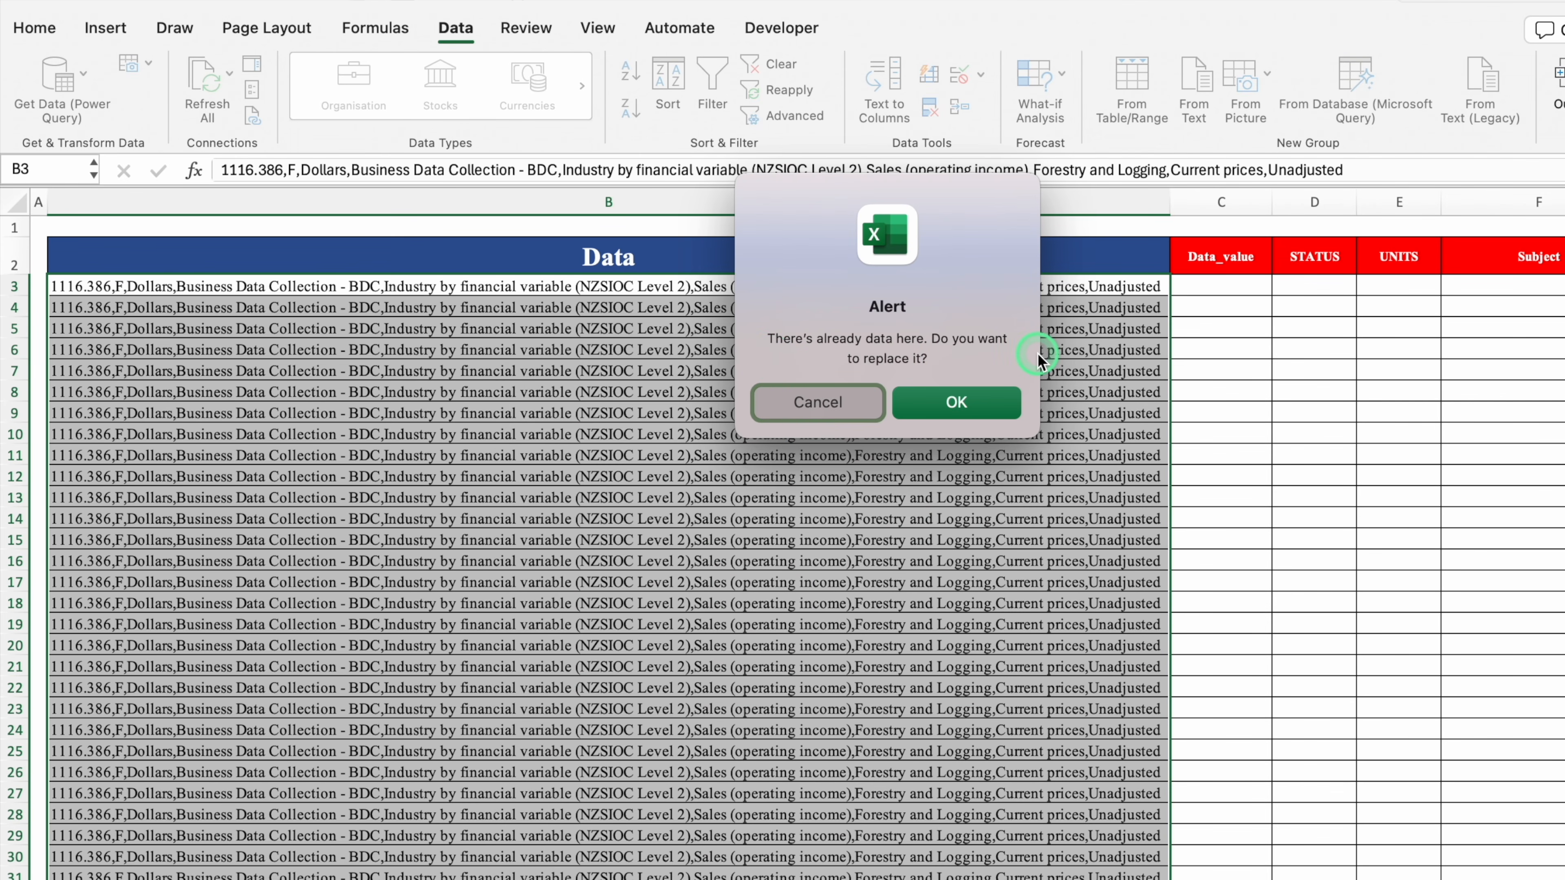
{"action": "left_click", "coordinate": [943, 404]}
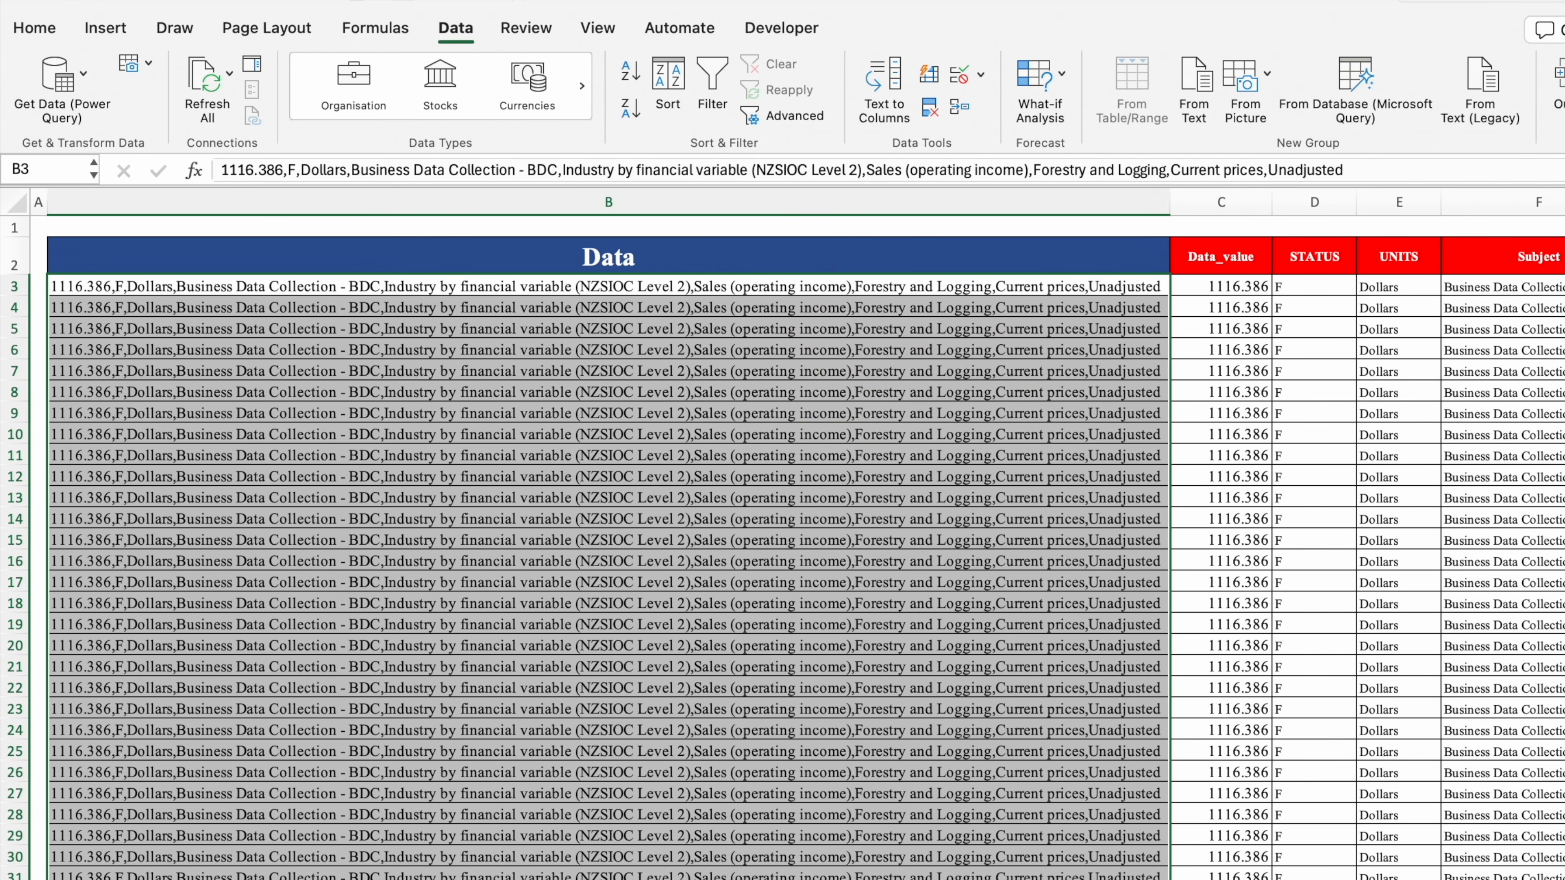
Delete column B, the original comma-joined Data column, and clear the selection
{"action": "scroll", "coordinate": [795, 555], "scroll_direction": "right", "scroll_amount": 10}
{"action": "scroll", "coordinate": [794, 554], "scroll_direction": "left", "scroll_amount": 10}
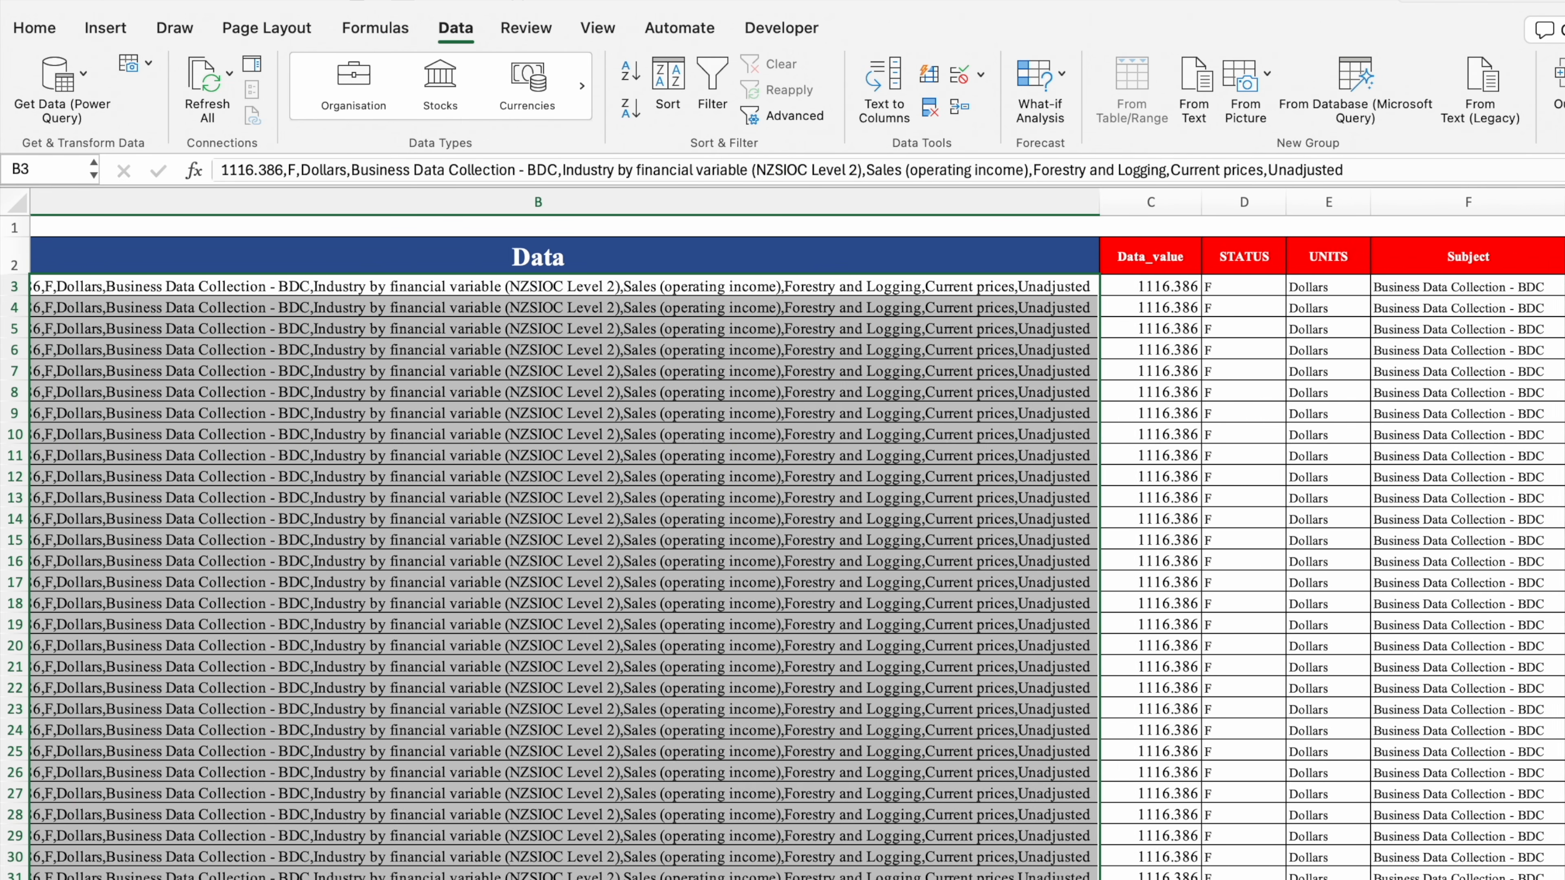
{"action": "scroll", "coordinate": [323, 578], "scroll_direction": "left", "scroll_amount": 2}
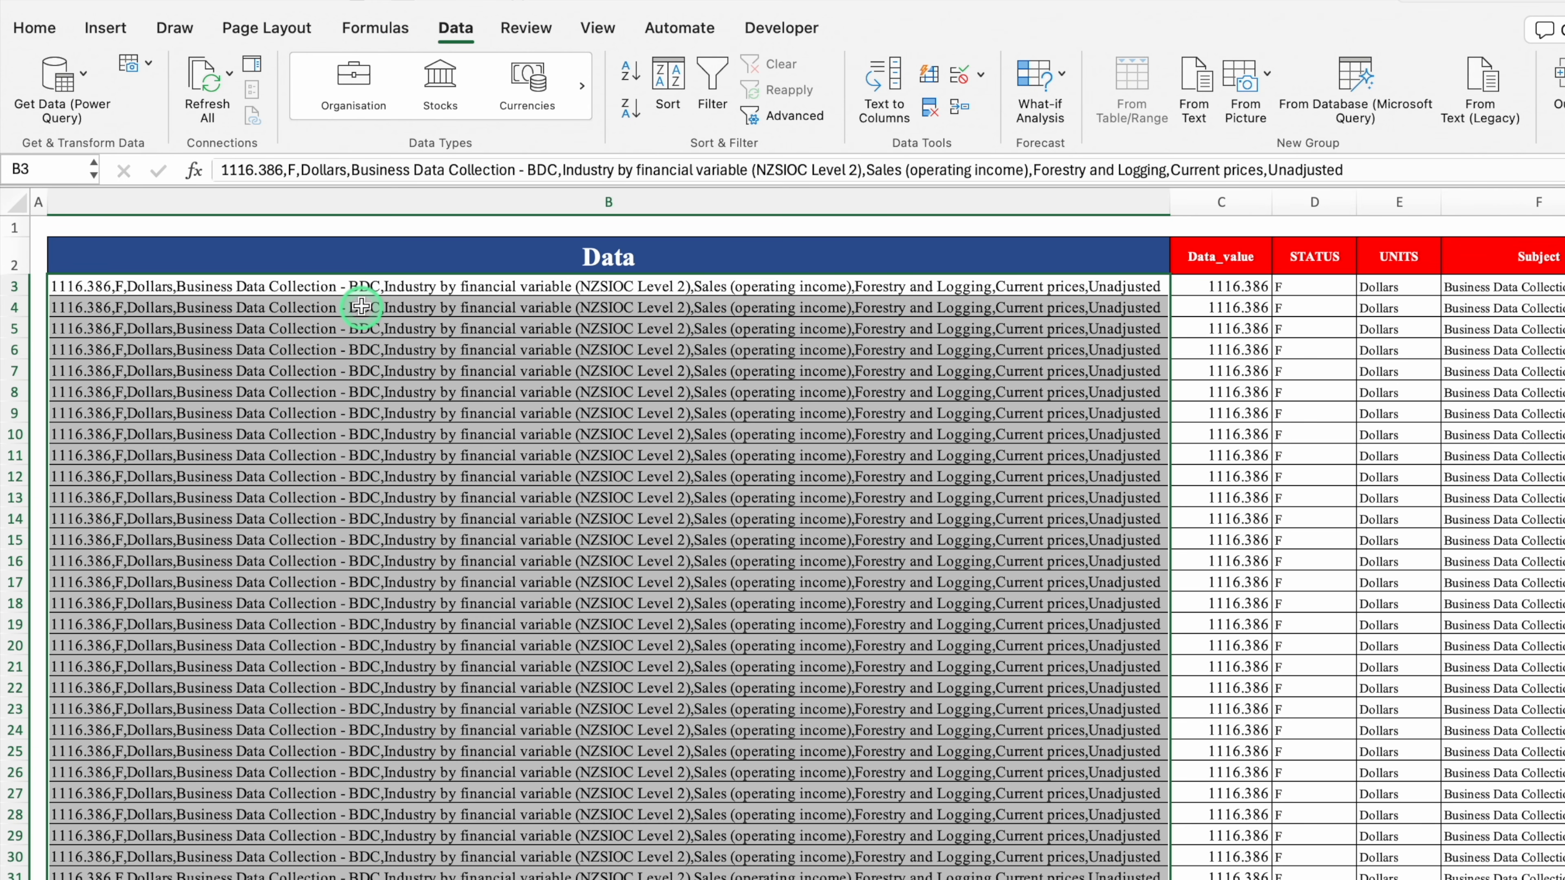
{"action": "left_click", "coordinate": [357, 193]}
{"action": "right_click", "coordinate": [358, 192]}
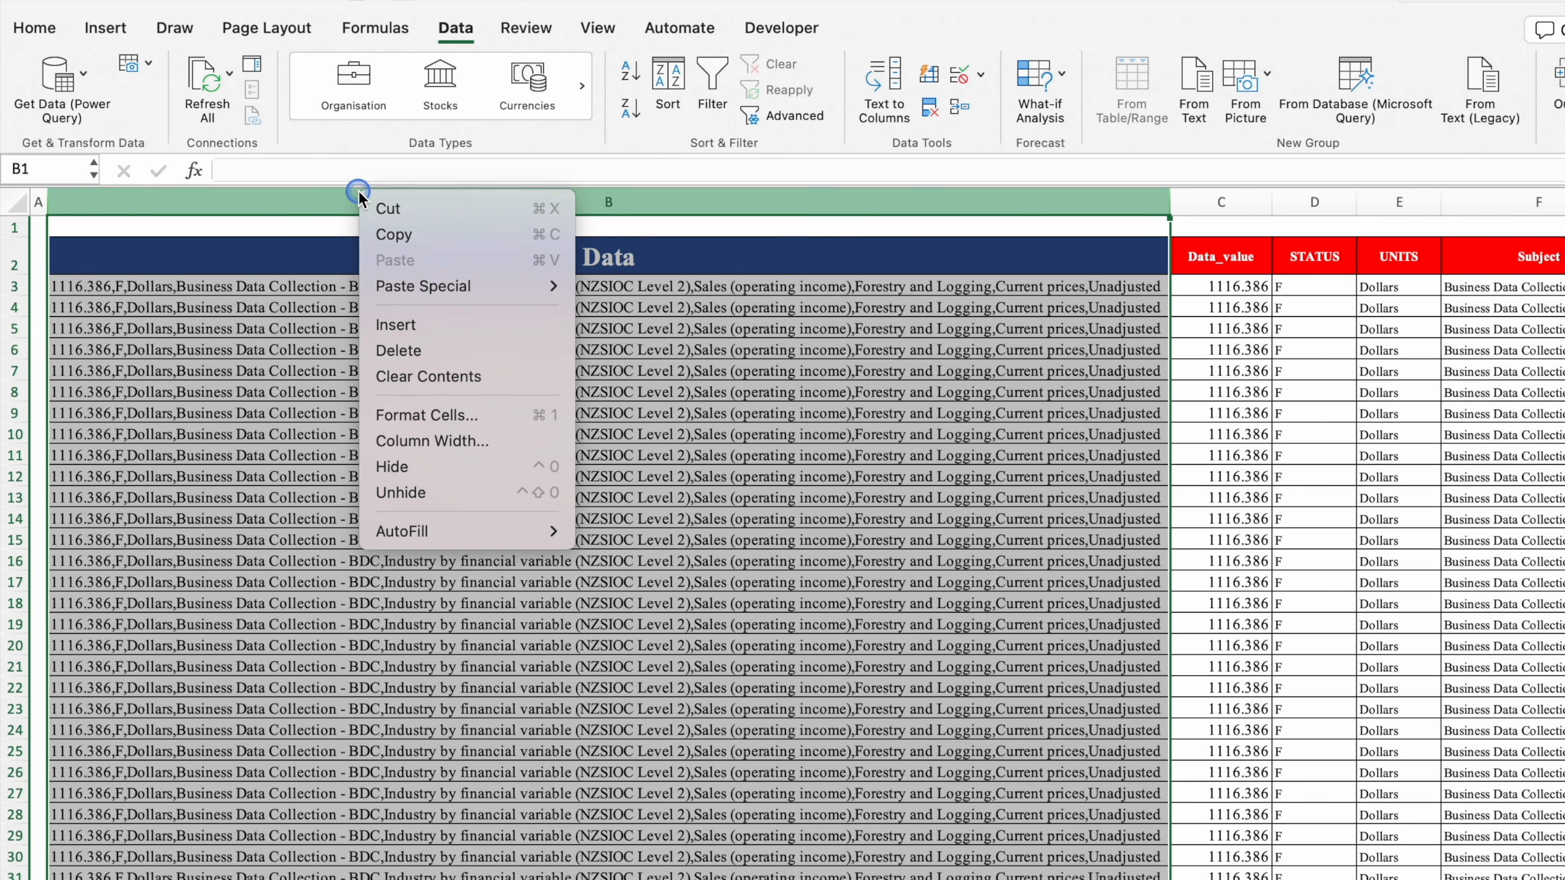
{"action": "left_click", "coordinate": [451, 356]}
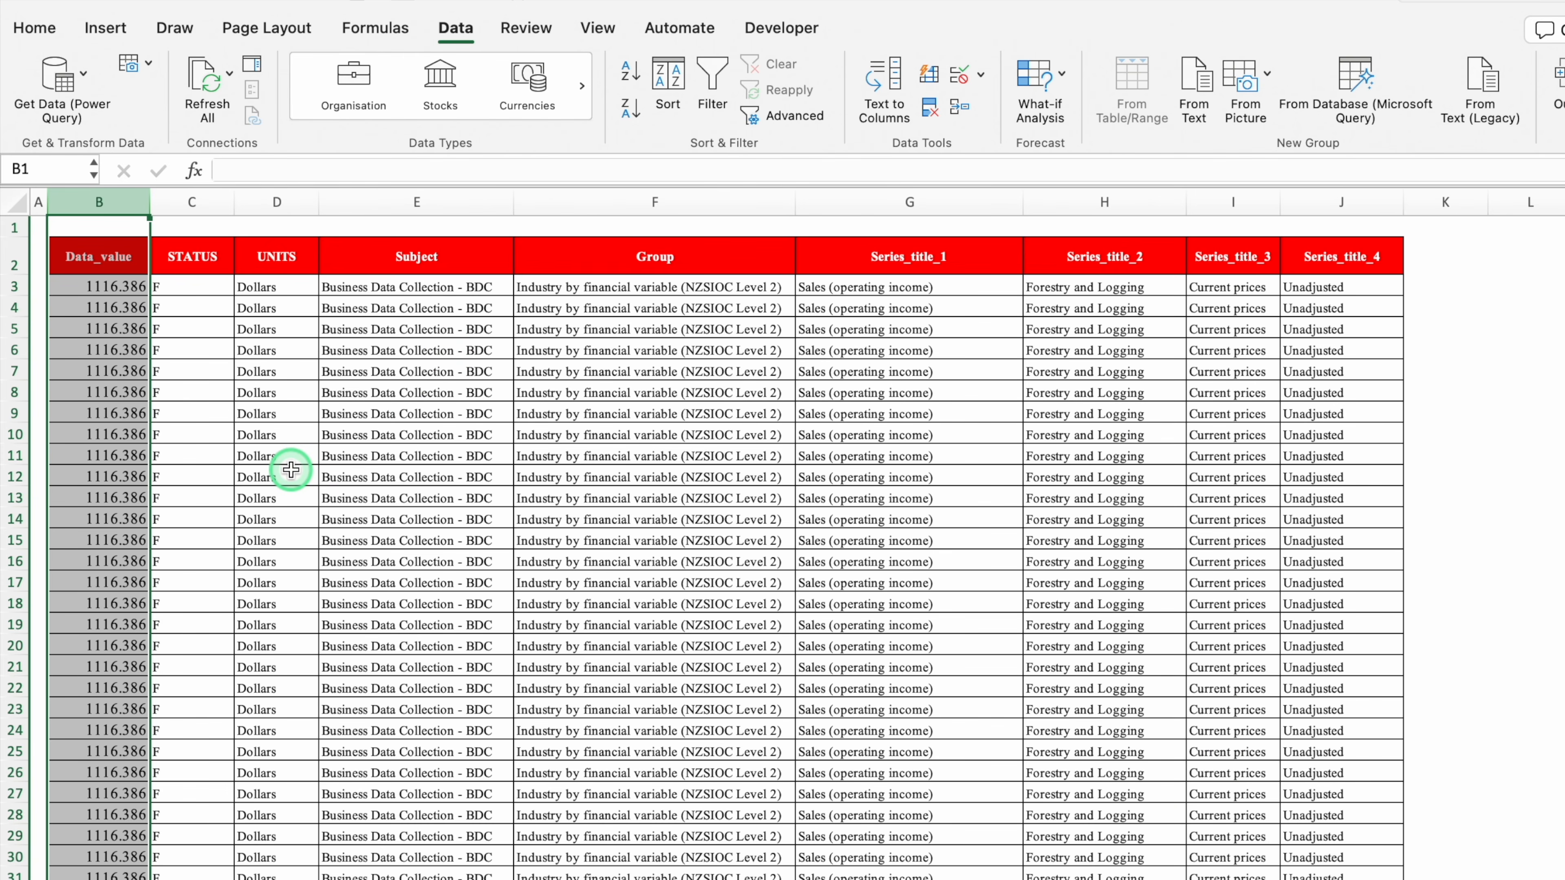
{"action": "left_click", "coordinate": [1518, 376]}
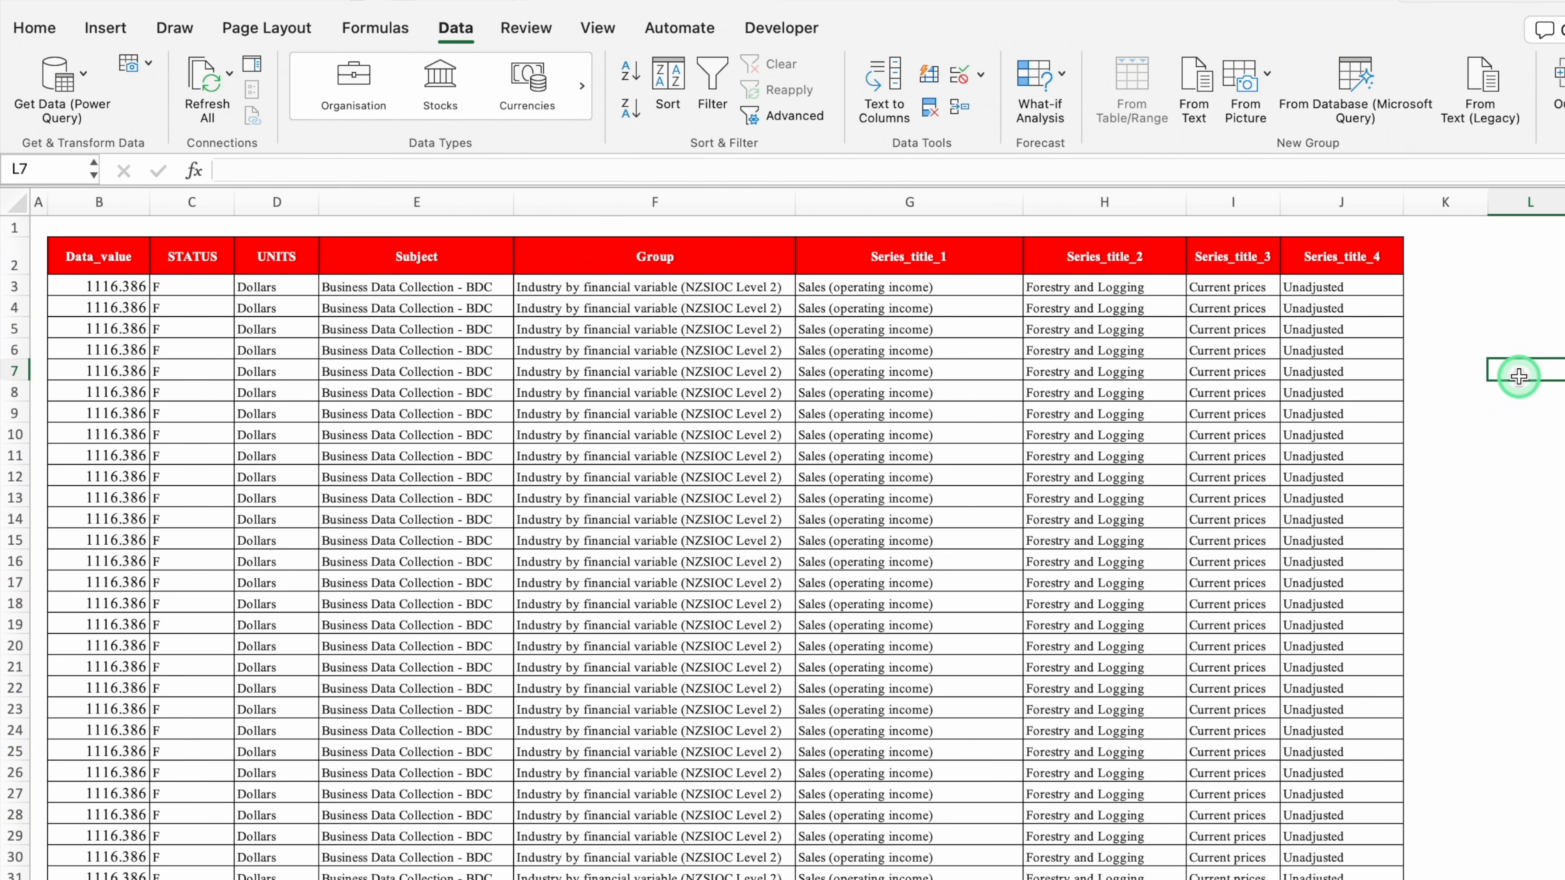